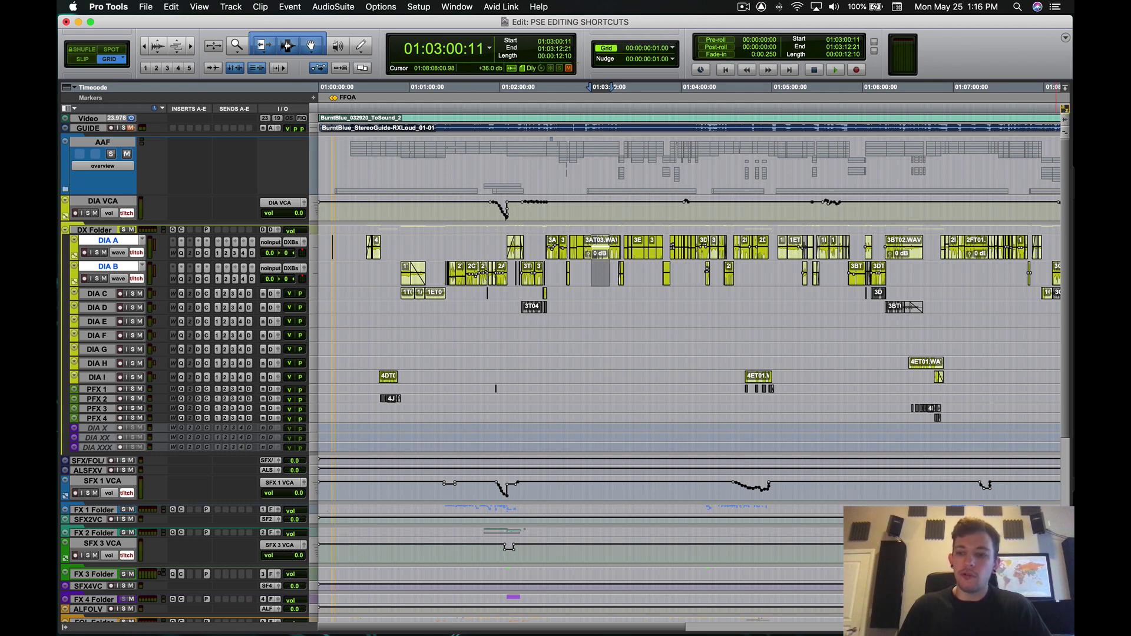
Step: Show the Clips list and the Tracks and Groups lists beside the timeline, and hide all of them again
key("ctrl+alt+super+l")
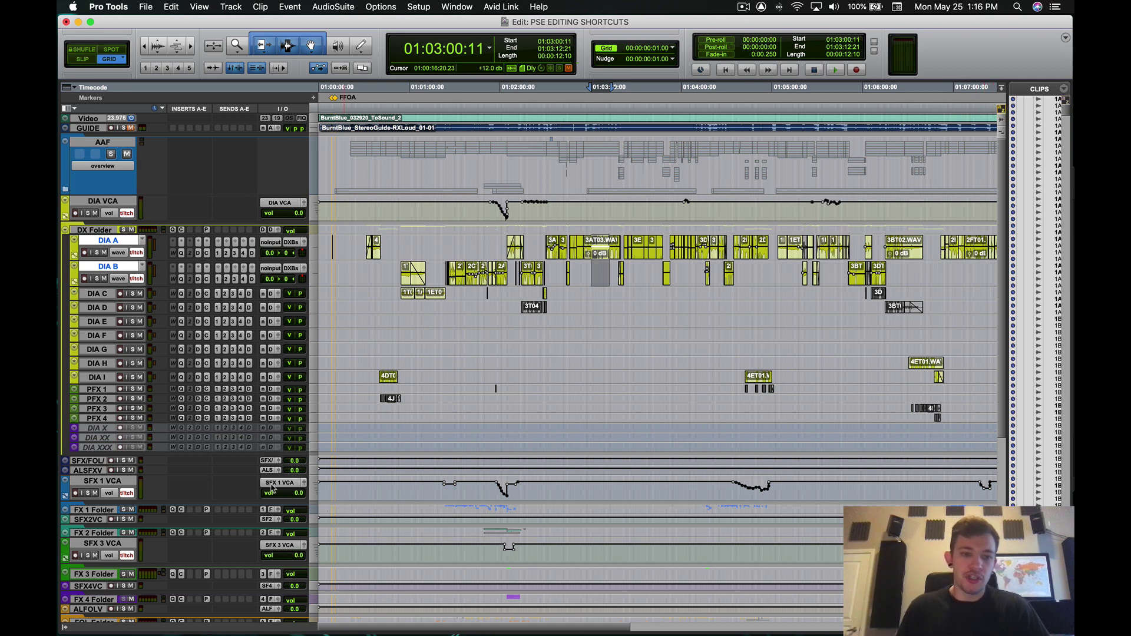
left_click(64, 628)
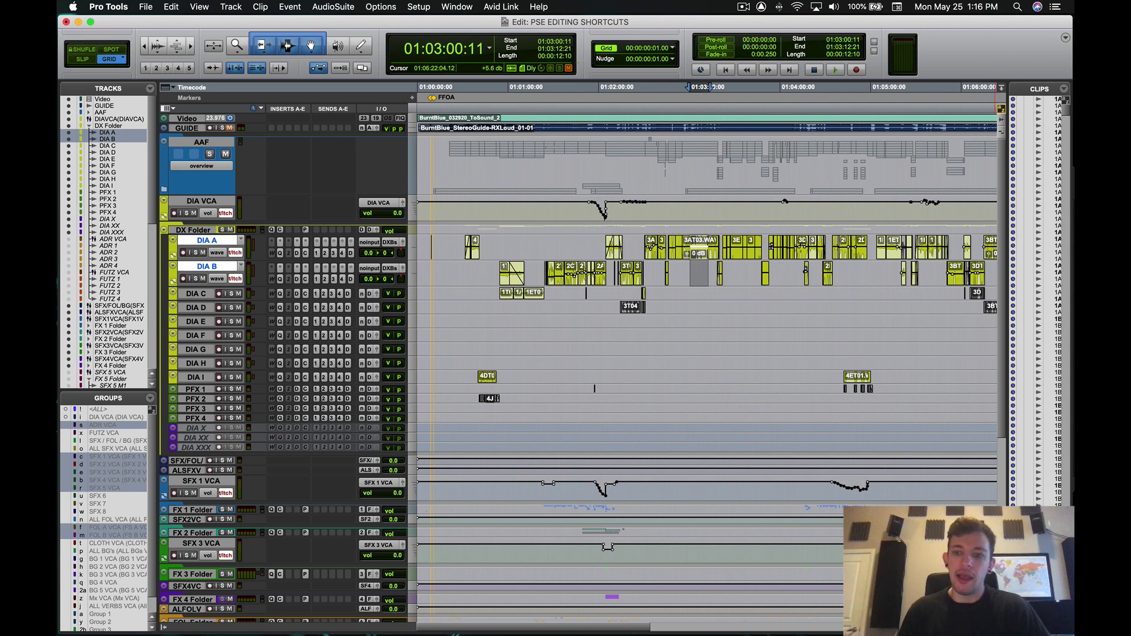
left_click(1002, 87)
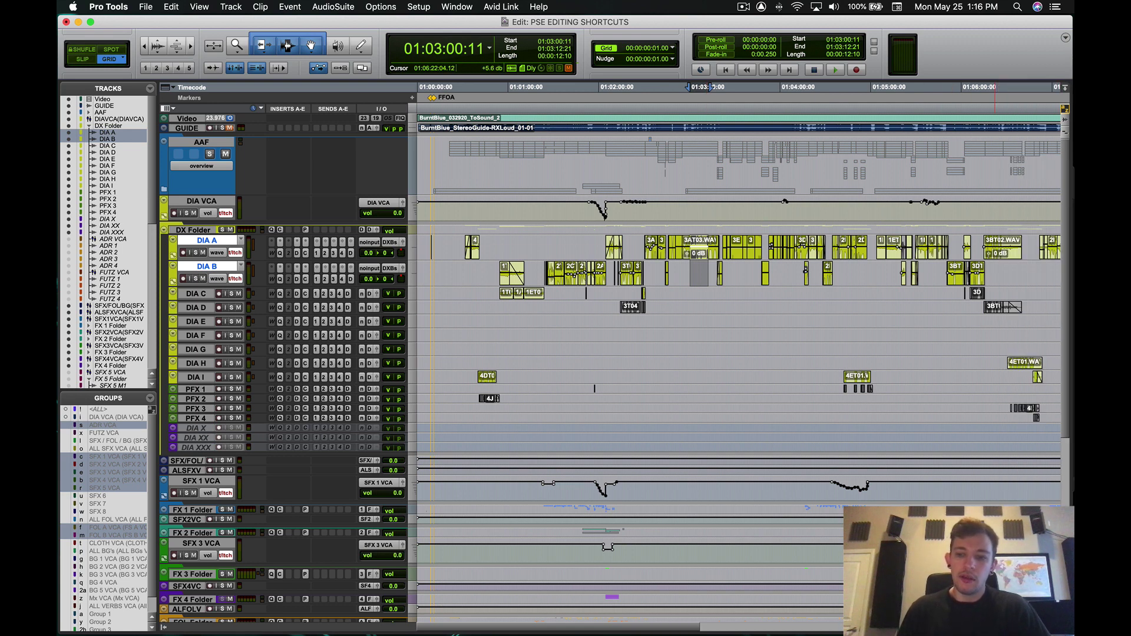
left_click(164, 629)
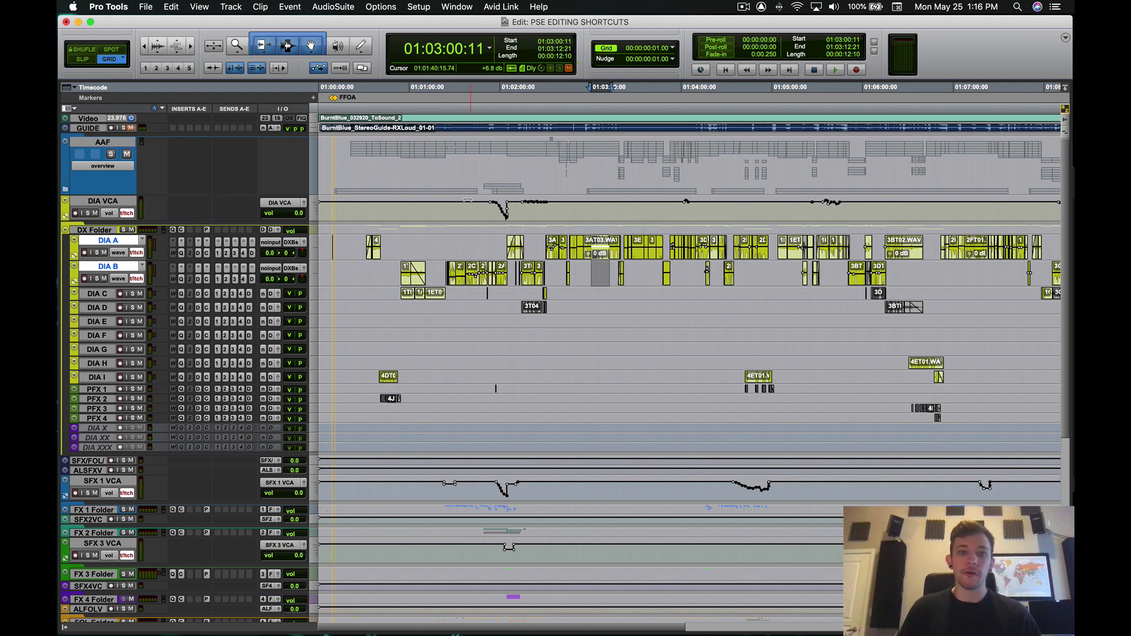
Step: Place the edit cursor on the DIA C track at about 01:01:32:15 and zoom the timeline out and back in around it
left_click(390, 273)
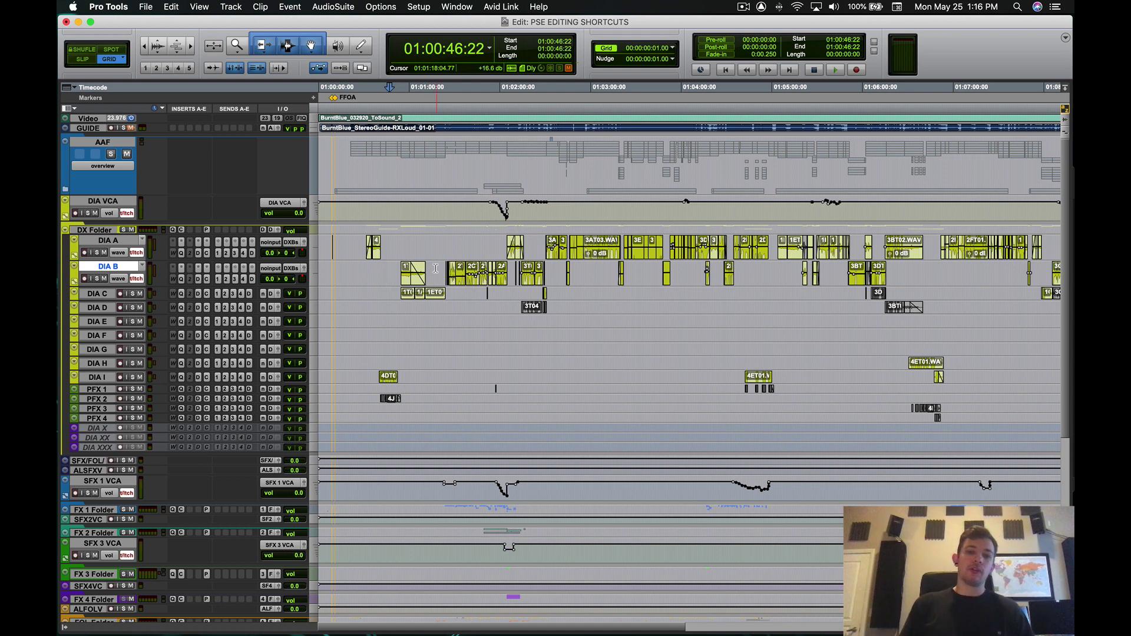
left_click(459, 294)
key("r")
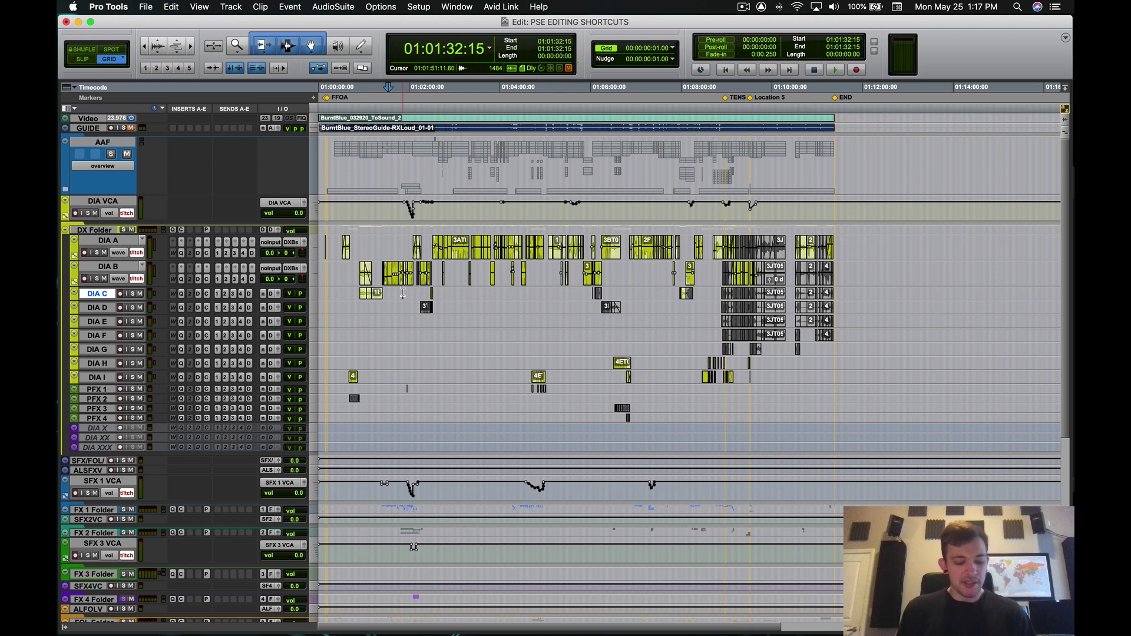
key("t")
key("r")
key("t")
key("r")
key("t")
key("r")
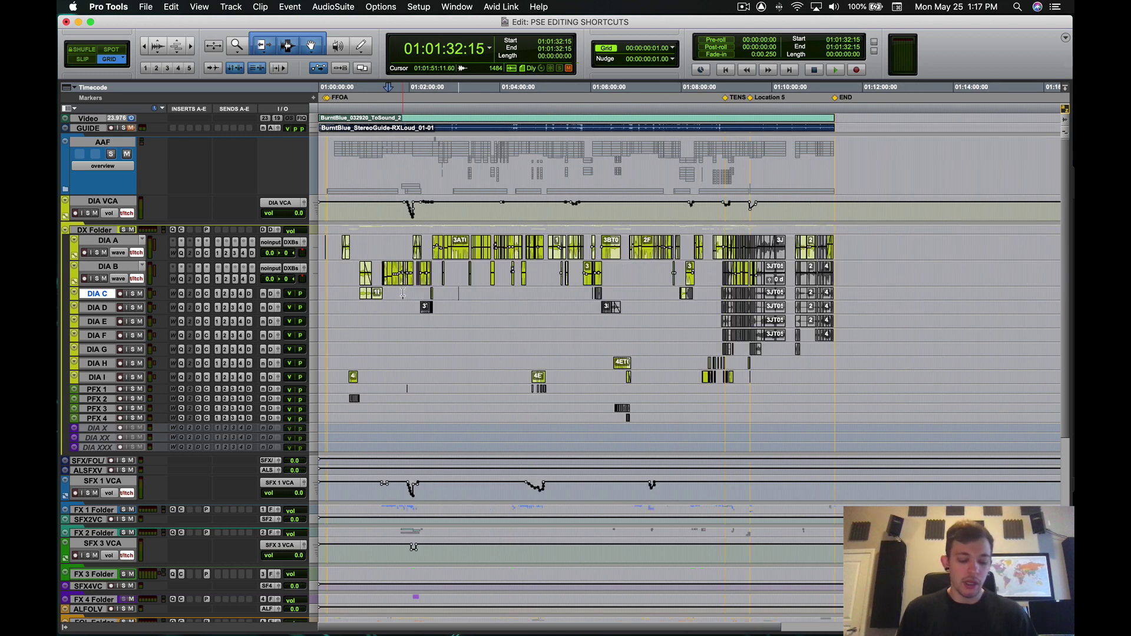
key("t")
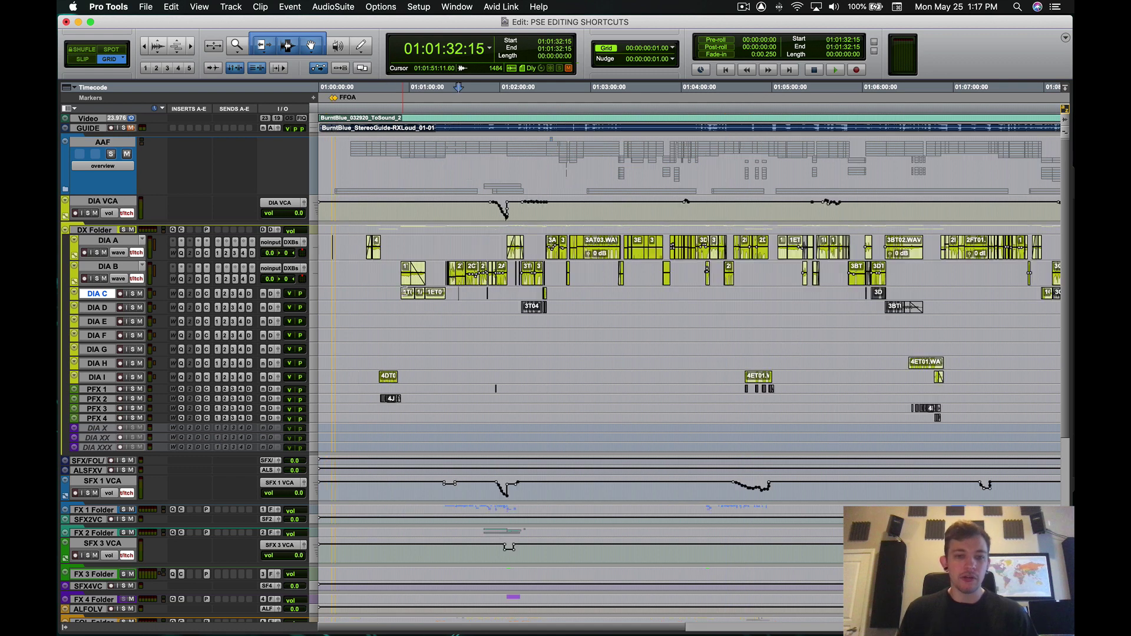
Step: Zoom in on the DIA B clips around the edit cursor and zoom back out to the whole session
key("t")
key("t")
key("t")
key("t")
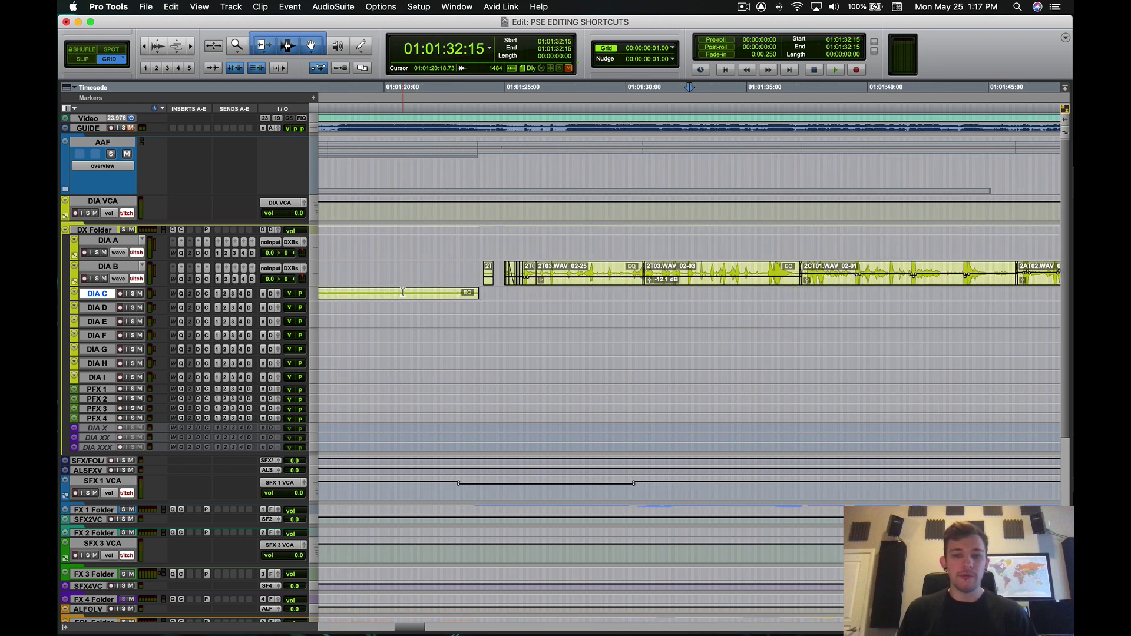
key("r")
key("r")
key("r")
key("r")
key("r")
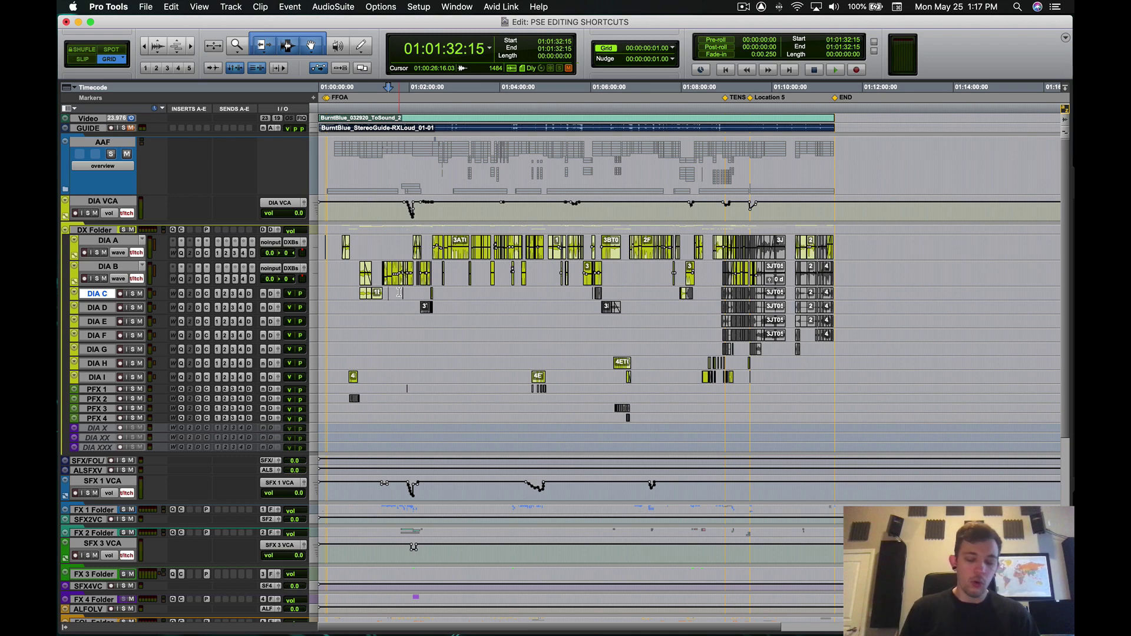
Step: Zoom the timeline in to individual frames at the edit cursor and back out again
key("t")
key("t")
key("t")
key("t")
key("t")
key("t")
key("t")
key("t")
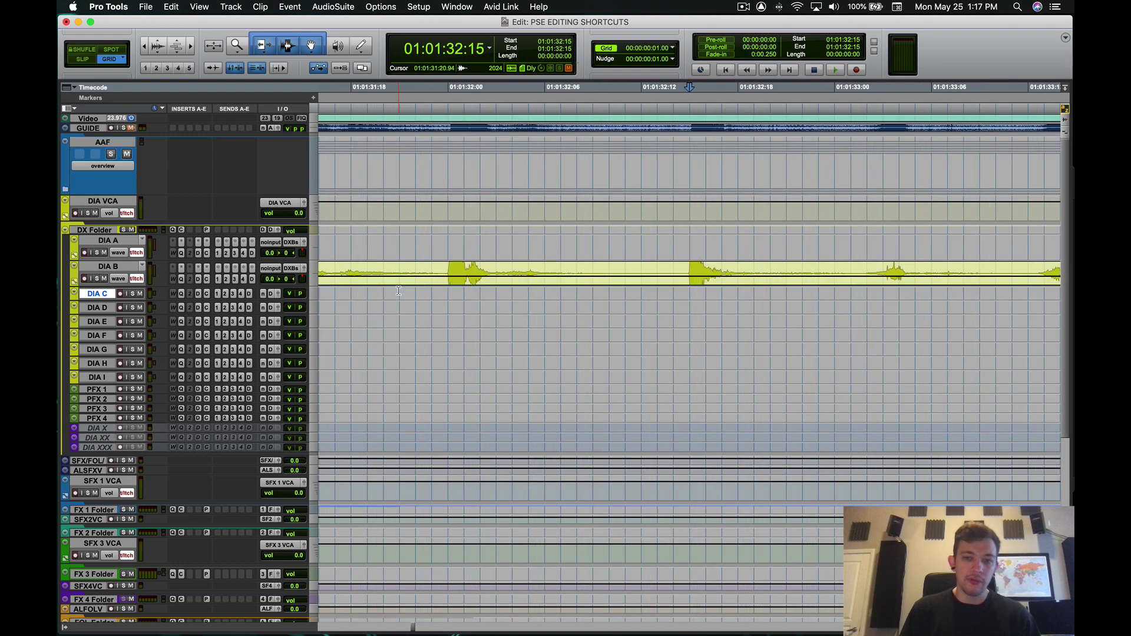
key("r")
key("r")
key("r")
key("r")
key("r")
key("r")
Step: Zoom in and out around the 2T03.WAV dialogue clips on DIA B to compare the timeline zoom levels
key("t")
key("t")
key("t")
key("t")
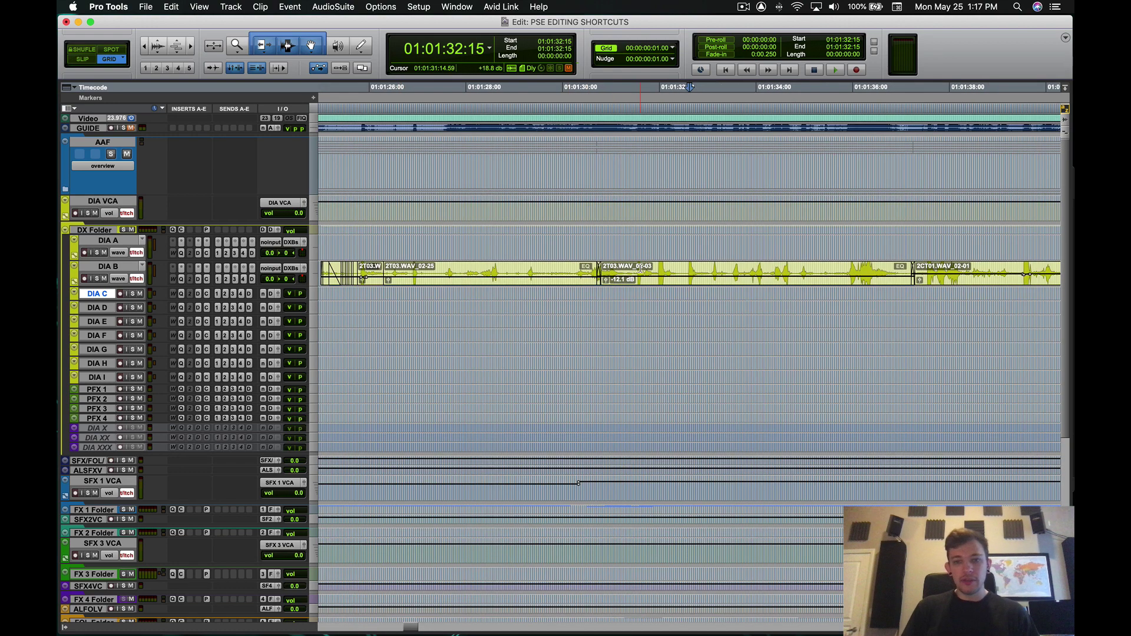
key("r")
key("r")
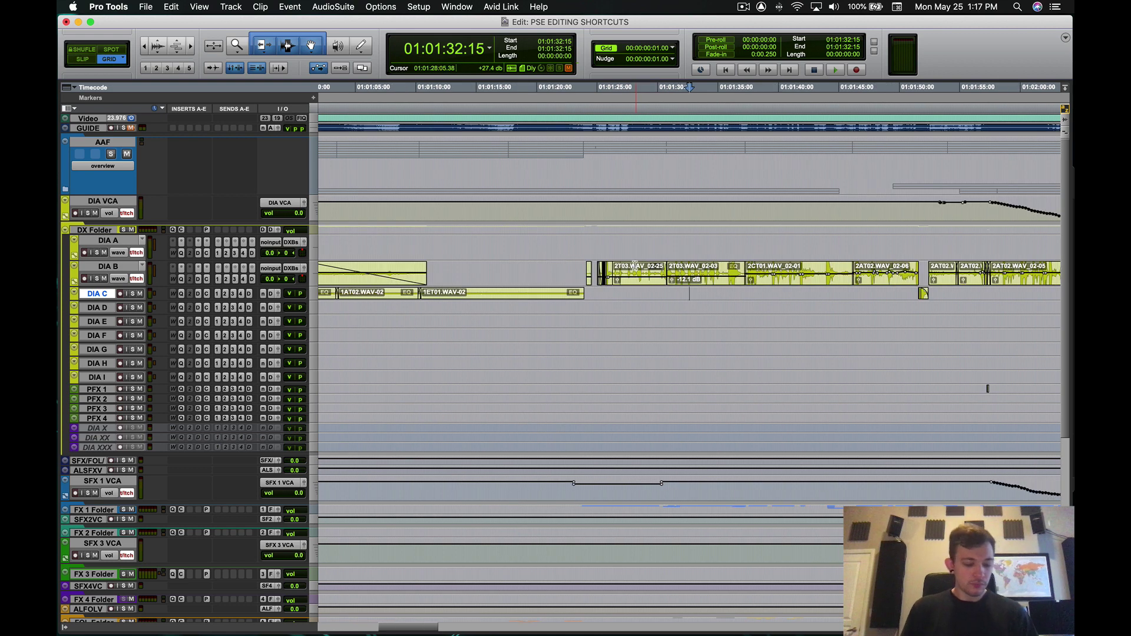
key("r")
key("t")
key("t")
key("r")
Step: Extend the fade-in before the first 1T02.WAV-01 clip on DIA B back to about 01:00:50:17
scroll(630, 271, "left", 3)
left_click(650, 270)
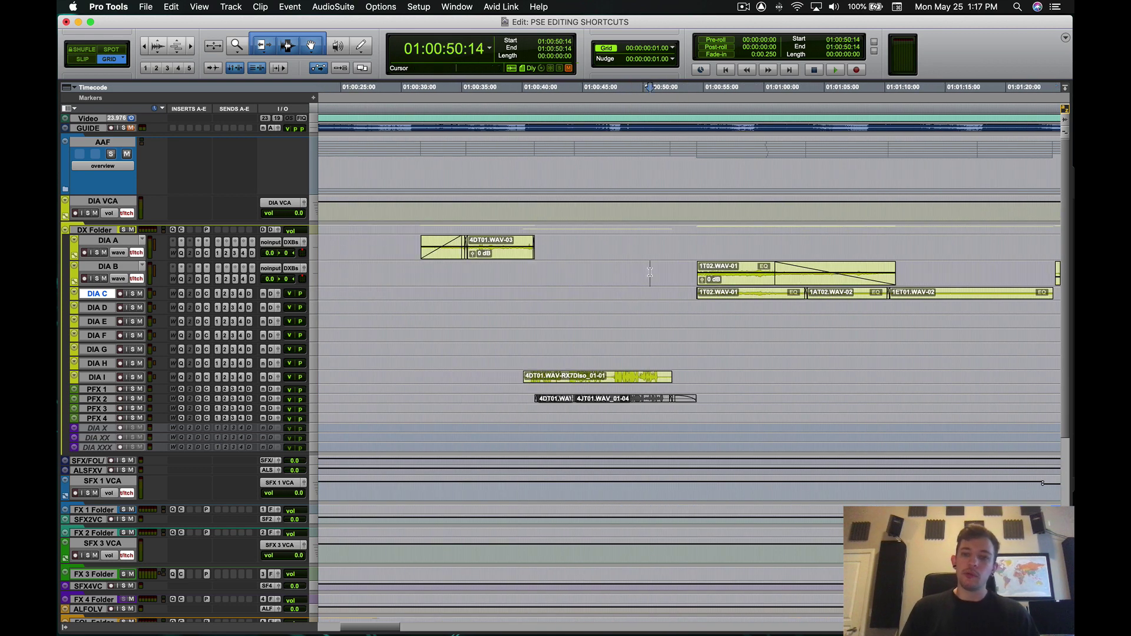
left_click(698, 270)
key("t")
key("t")
left_click_drag(688, 270, 506, 270)
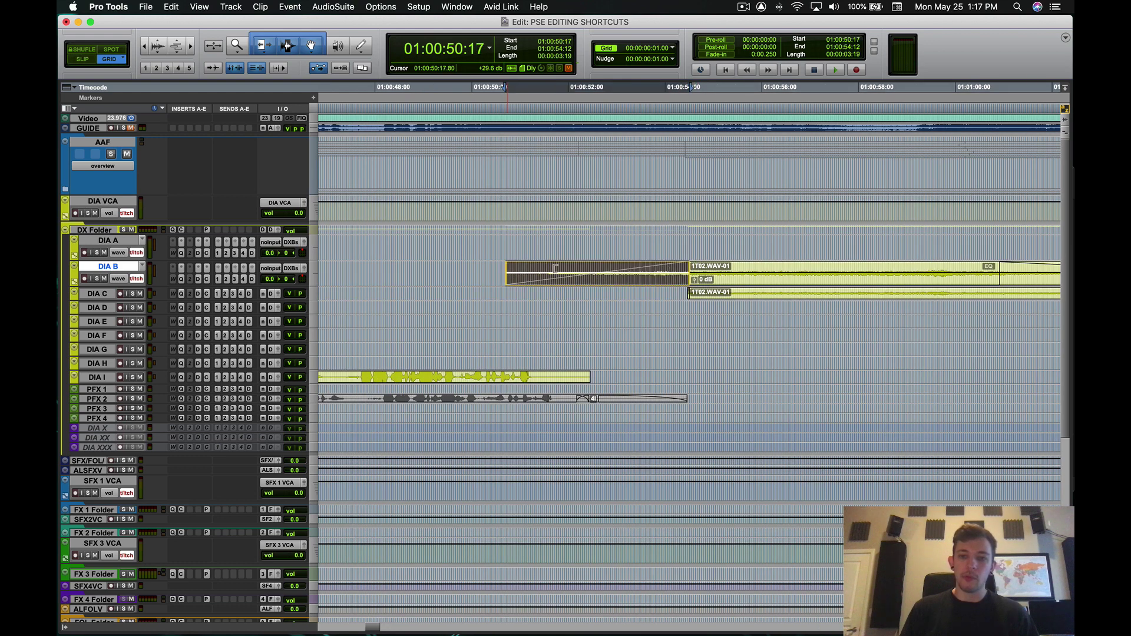
key("r")
scroll(676, 277, "right", 5)
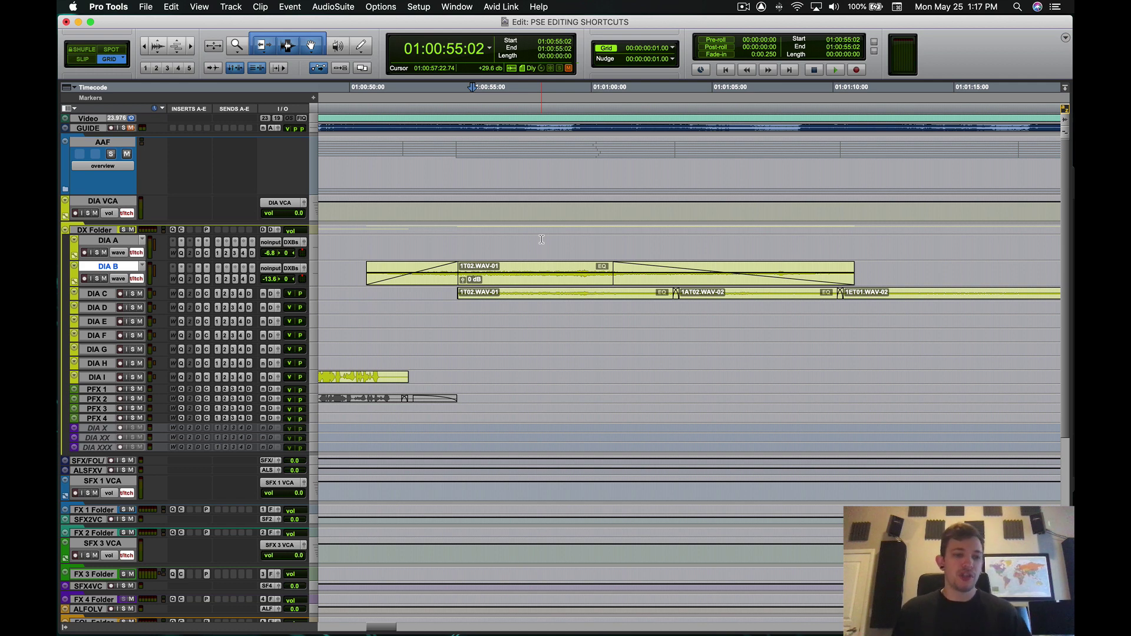
Step: Select about 01:00:53:08 to 01:00:55:04 from DIA A through SFX 1 VCA, and switch the track selection through the FX 1, FX 3 and FOL Folders
left_click_drag(430, 239, 471, 498)
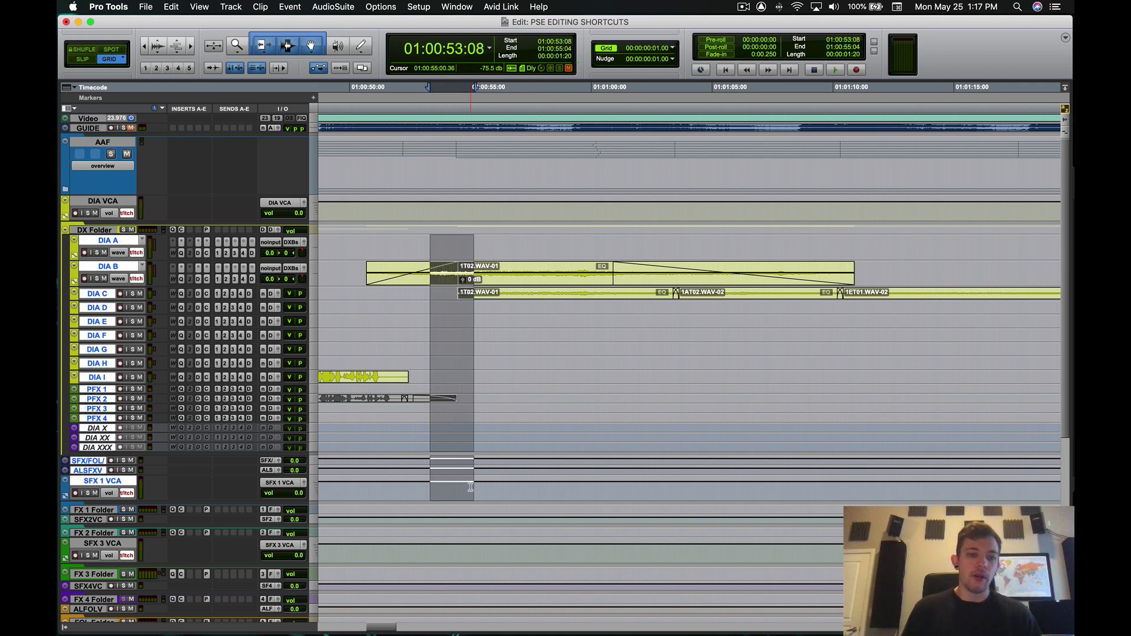
scroll(471, 498, "down", 8)
left_click(102, 281)
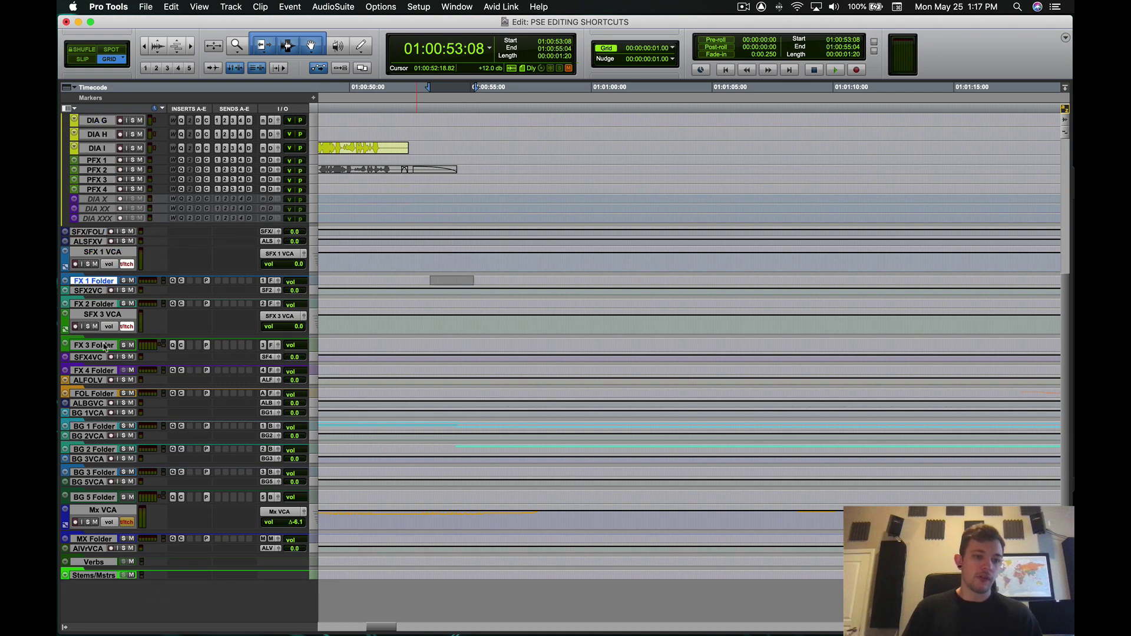
left_click(105, 347)
left_click(99, 394)
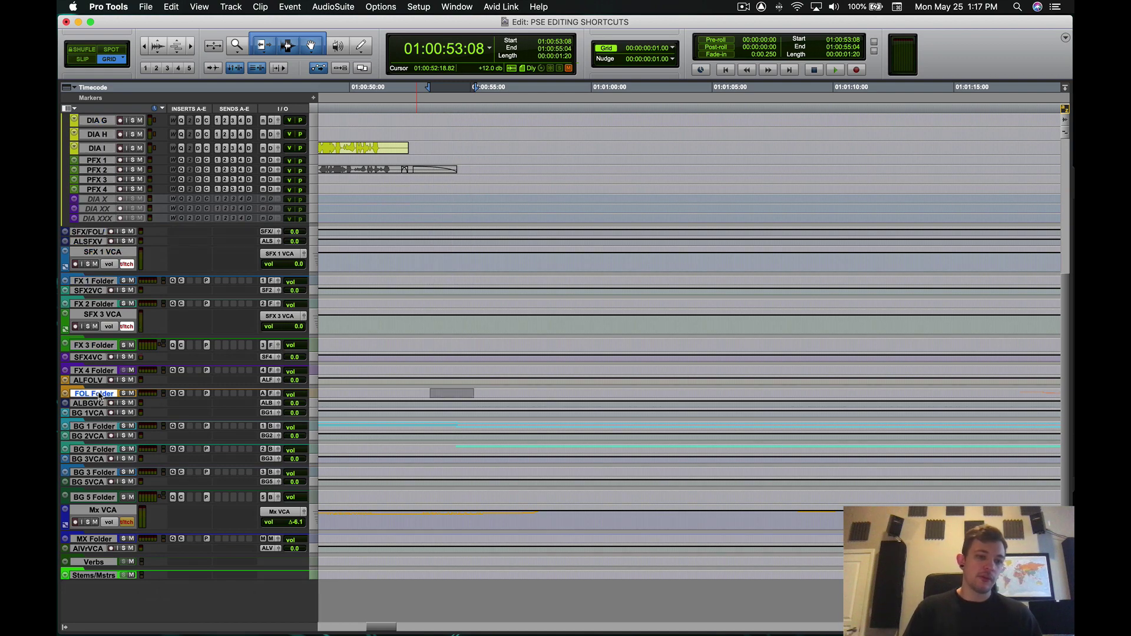
scroll(139, 384, "up", 4)
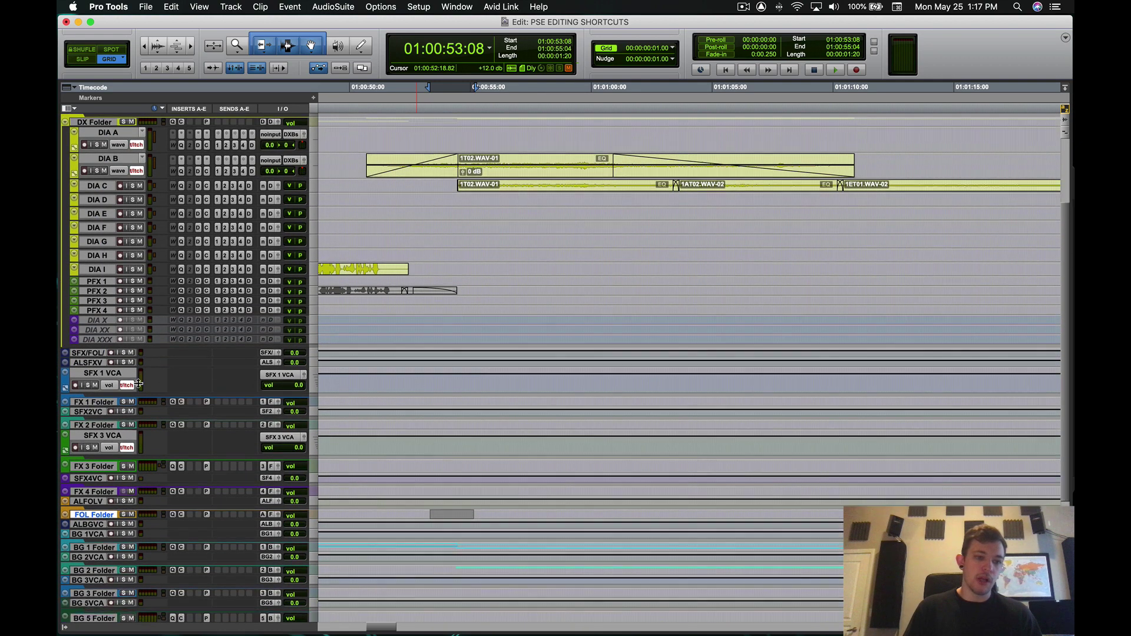
scroll(139, 383, "down", 2)
Step: Expand the FX 1 Folder to reach its SFX 1 tracks, and collapse it again from the SFX 1 S1 track
left_click(108, 331)
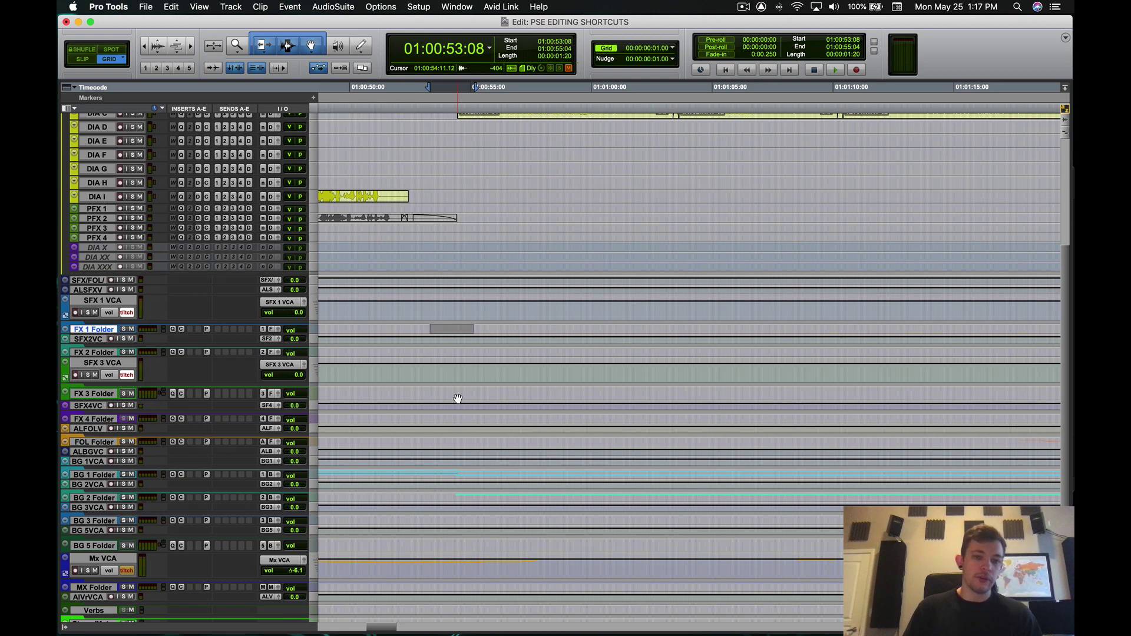
key("ctrl+alt+Right")
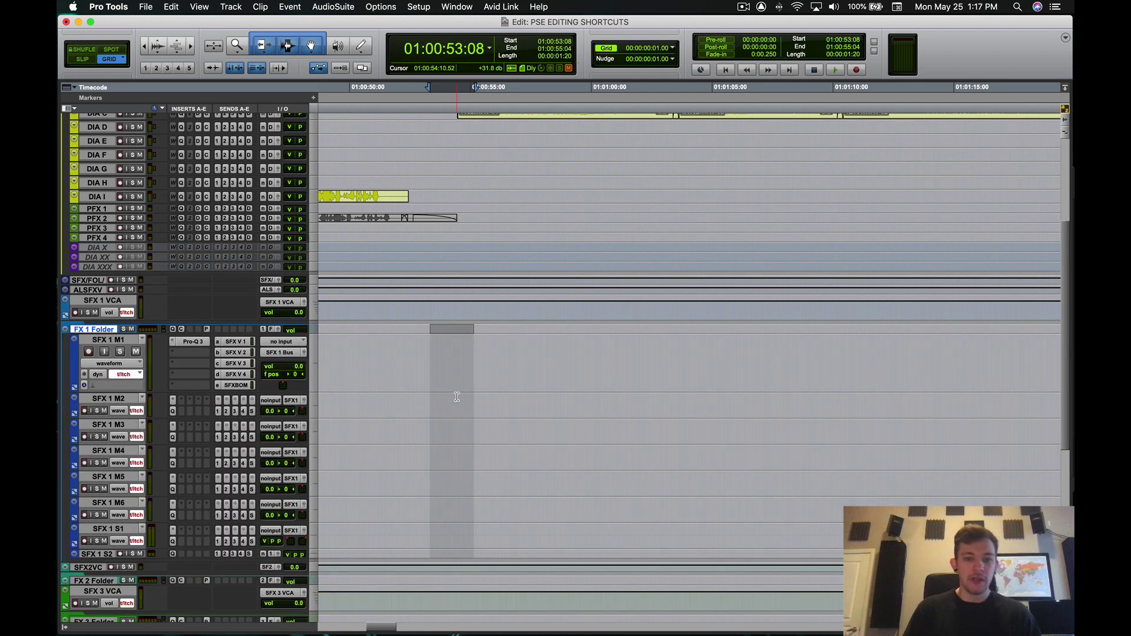
scroll(458, 399, "down", 3)
left_click_drag(416, 243, 617, 454)
left_click(596, 391)
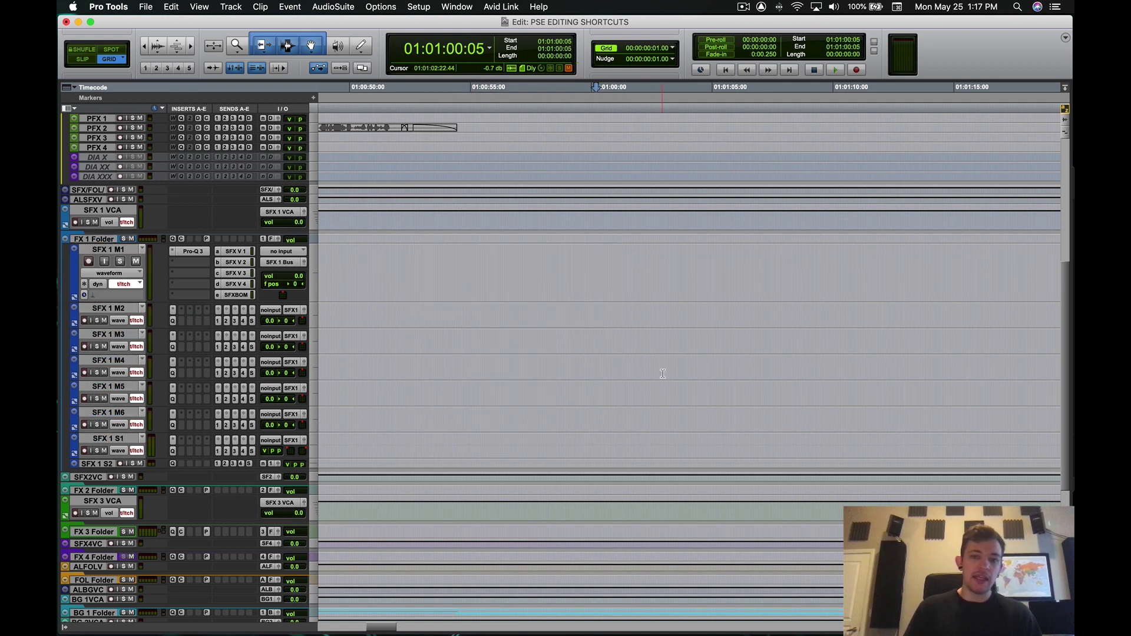
left_click(676, 417)
left_click(659, 439)
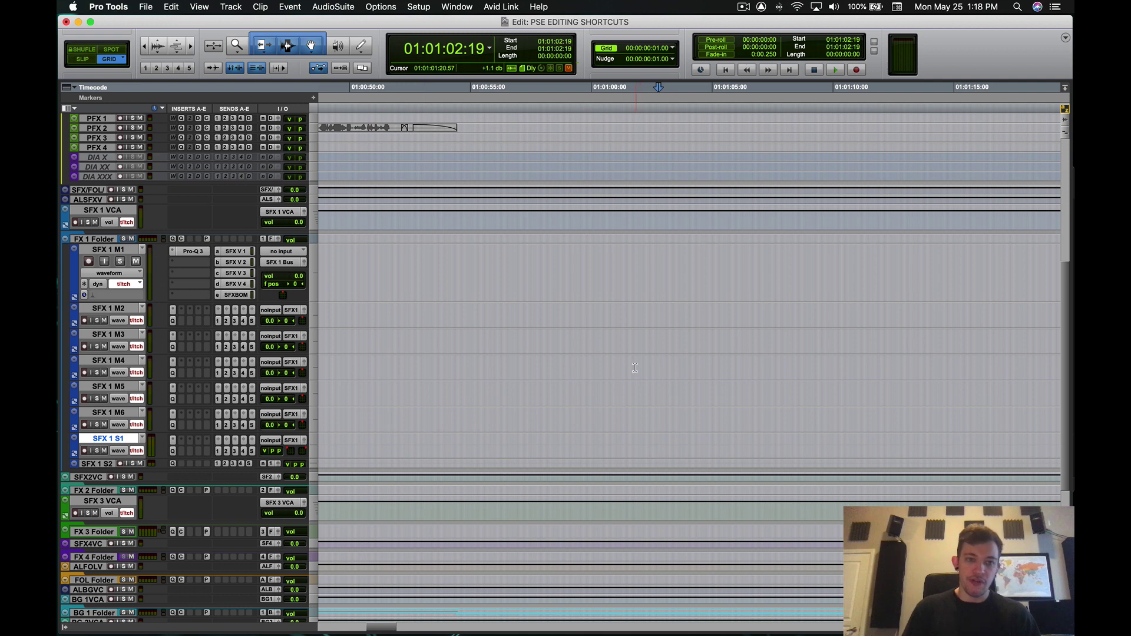
key("ctrl+alt+Left")
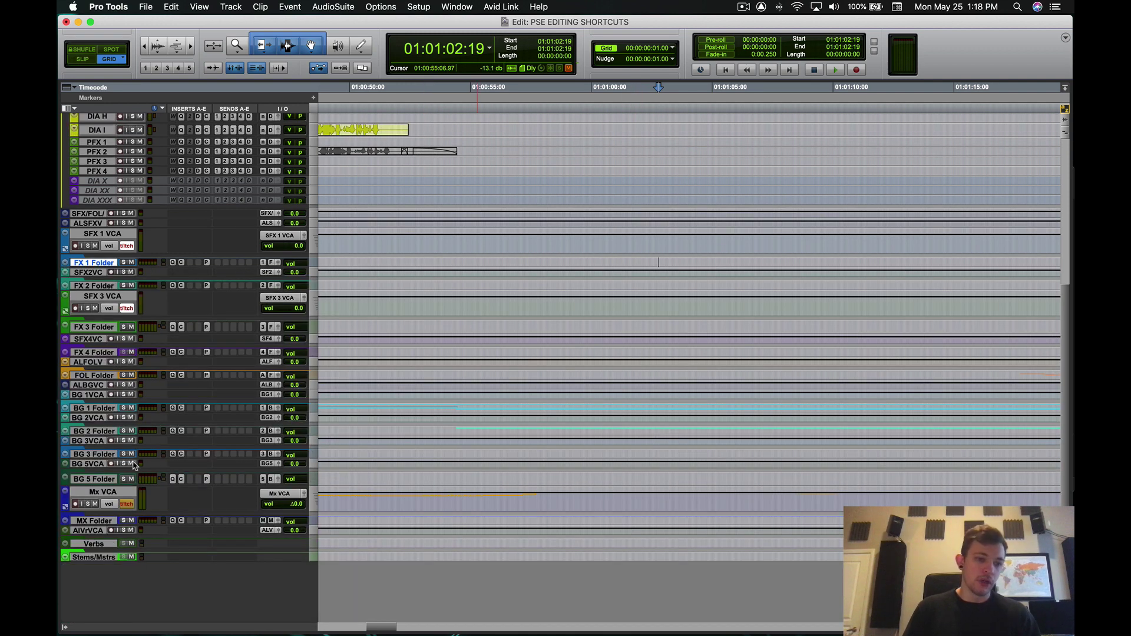
Step: Extend the track selection from the FX 1 Folder through the BG 3 Folder and expand all the selected folders
left_click(103, 455, "shift")
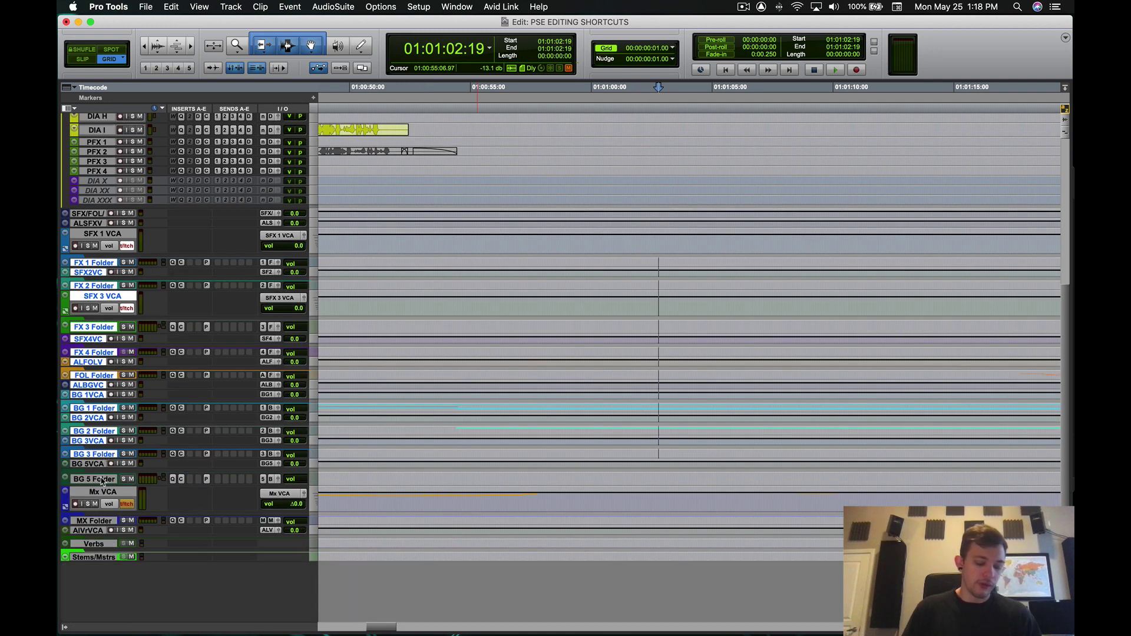
key("ctrl+alt+Right")
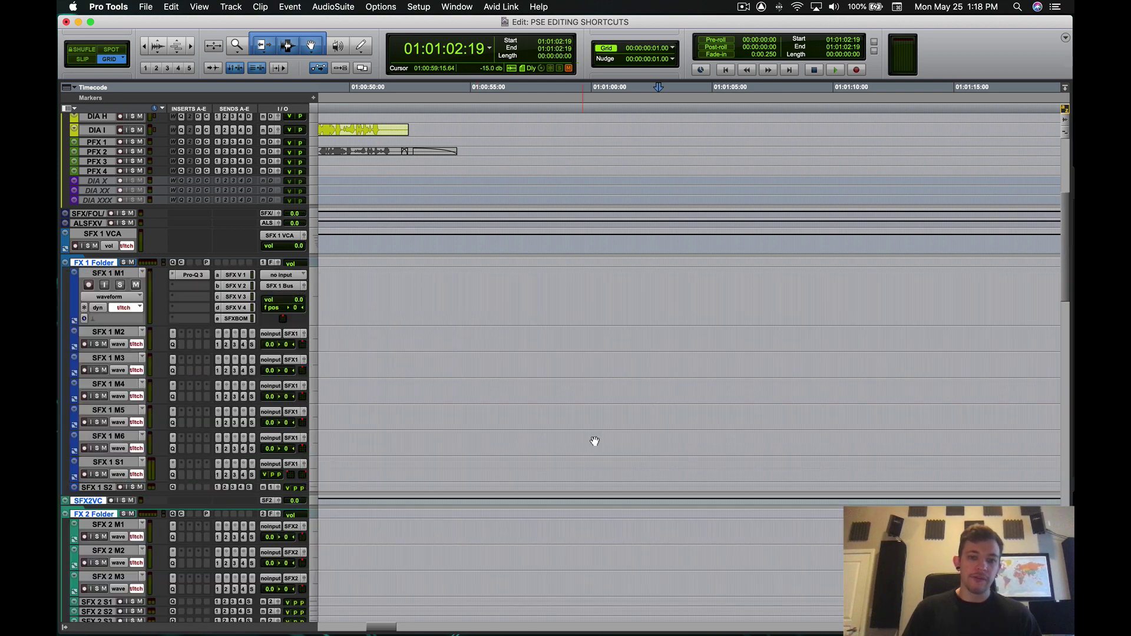
scroll(569, 364, "down", 10)
scroll(570, 364, "down", 6)
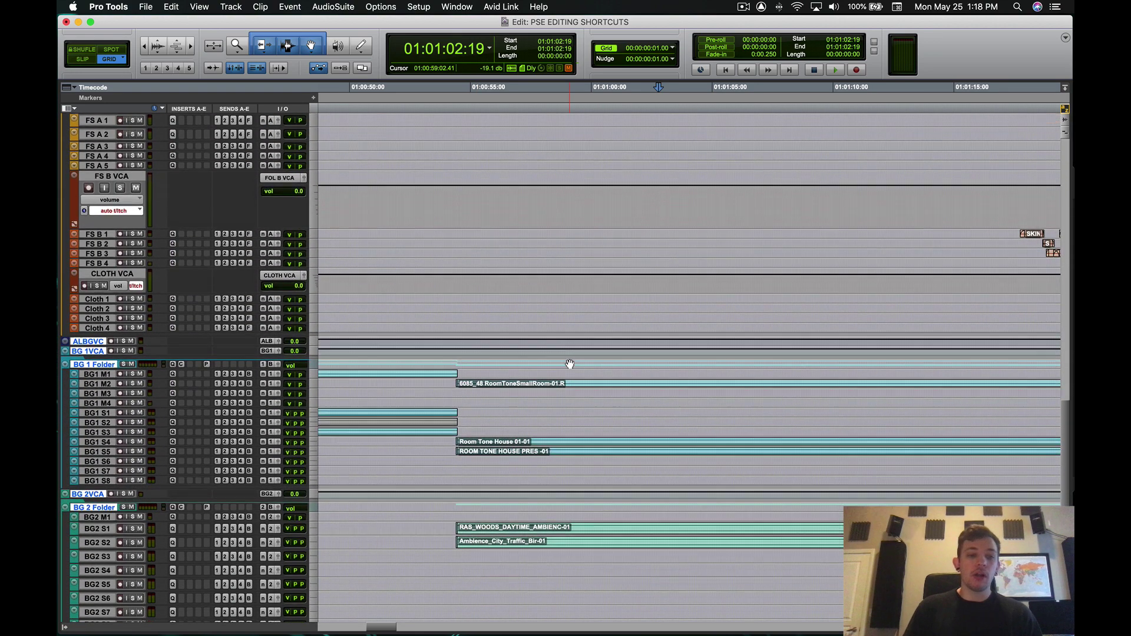
scroll(544, 310, "up", 2)
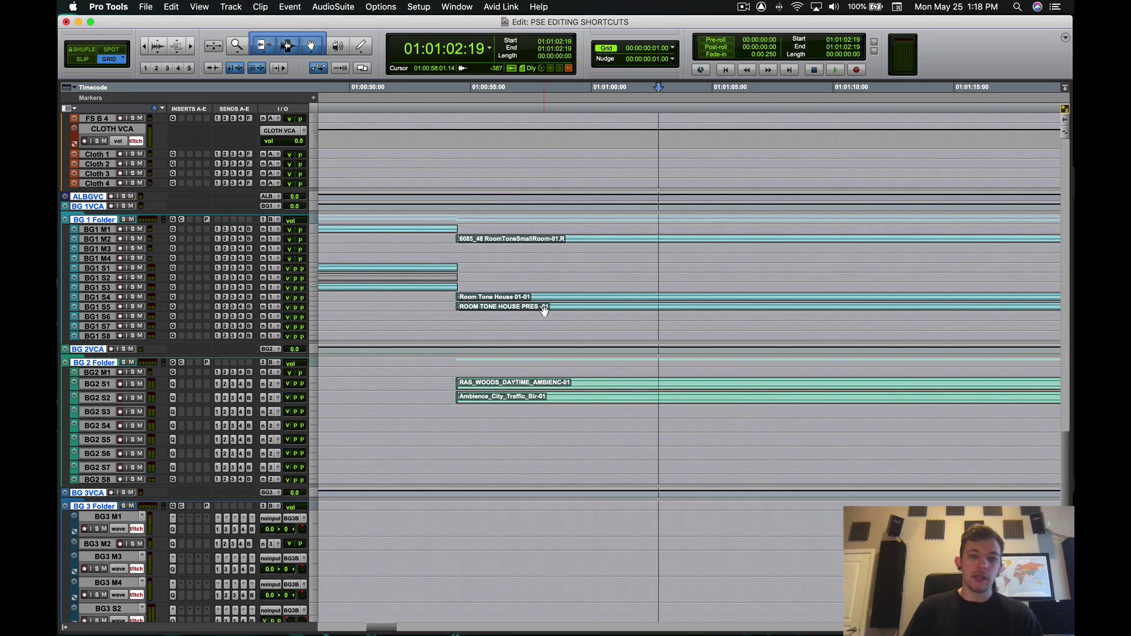
Step: Collapse the BG 1 Folder from track BG1 M4, and the BG 2 and BG 3 Folders from a selection spanning BG2 S4 to BG3 M3
left_click(534, 261)
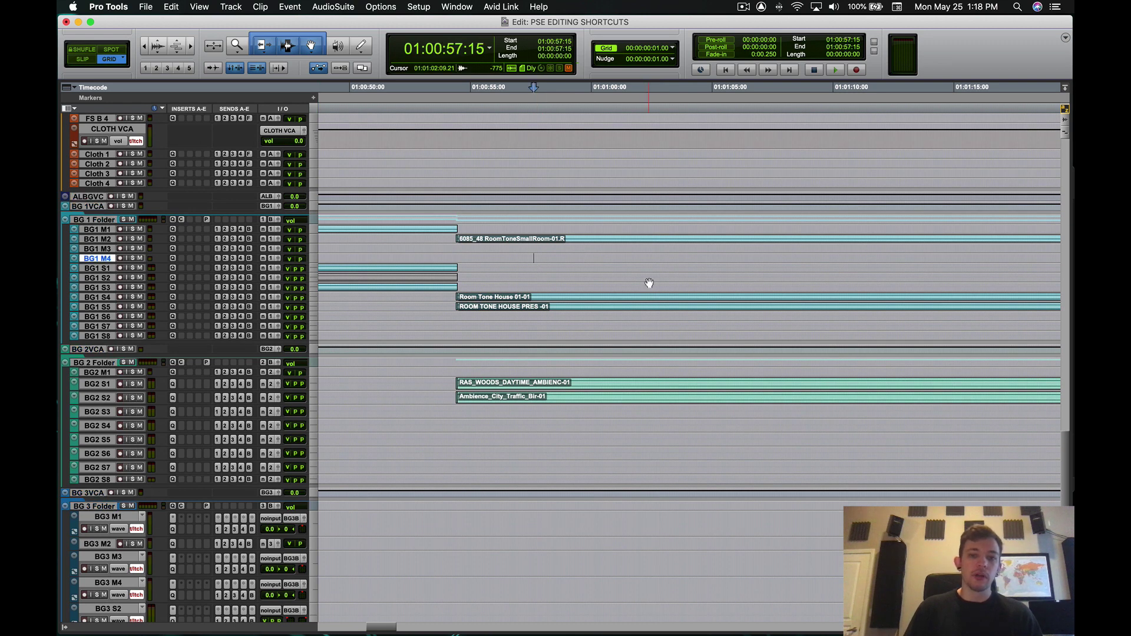
key("ctrl+alt+Left")
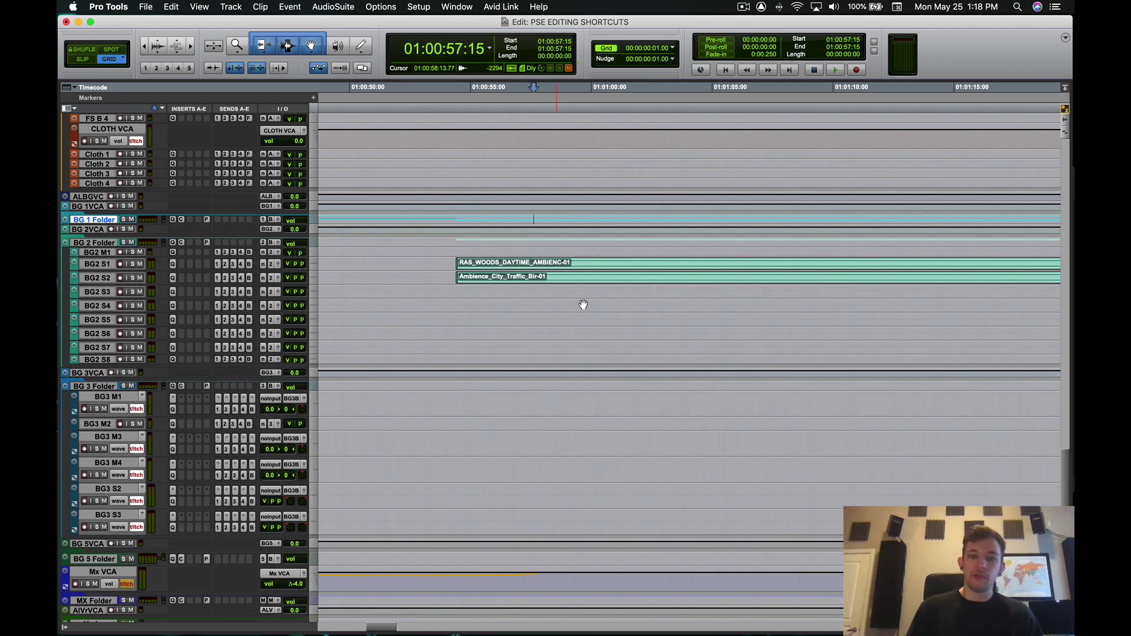
left_click_drag(562, 302, 637, 434)
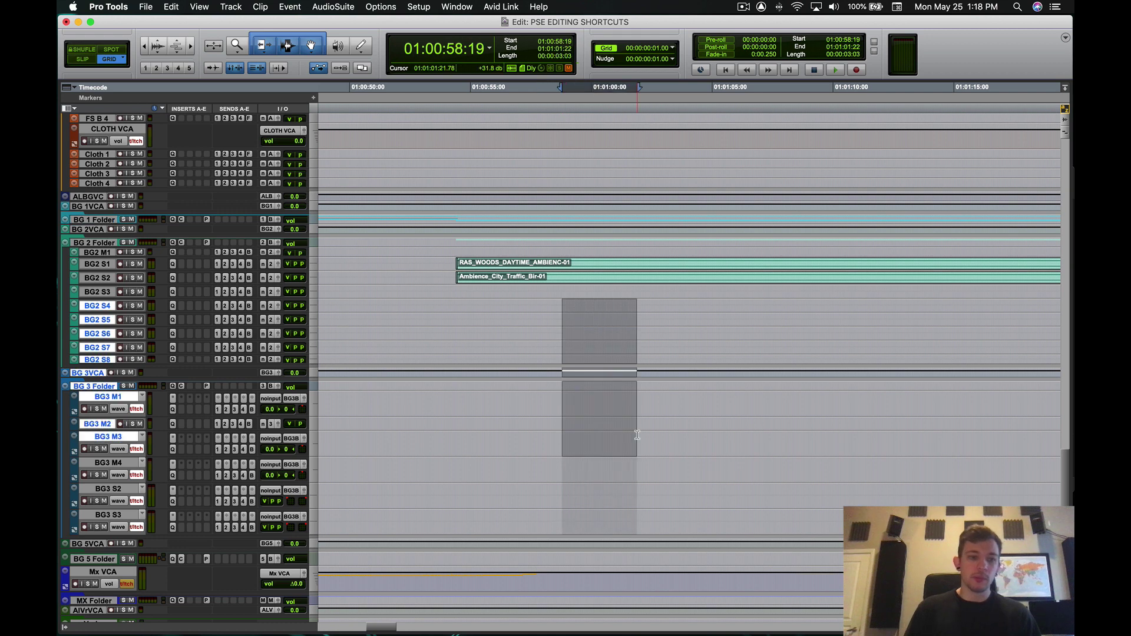
key("ctrl+alt+Left")
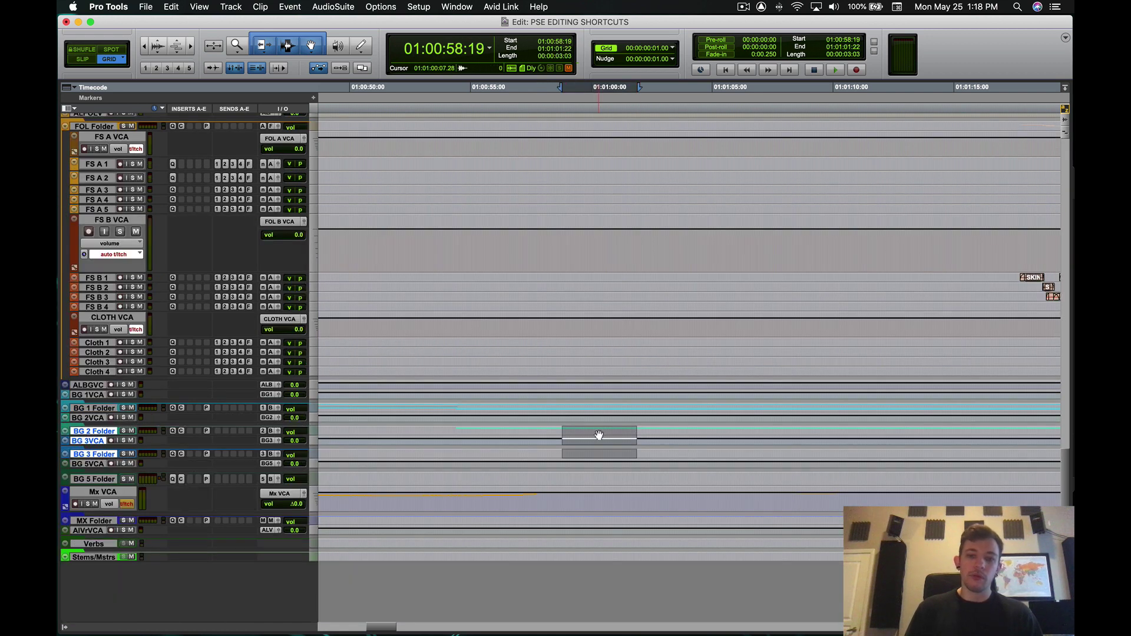
Step: Select the tracks from the FOL Folder up to the FX 1 Folder at about 01:00:57:23 and collapse those folders
scroll(595, 436, "up", 3)
left_click_drag(543, 453, 550, 362)
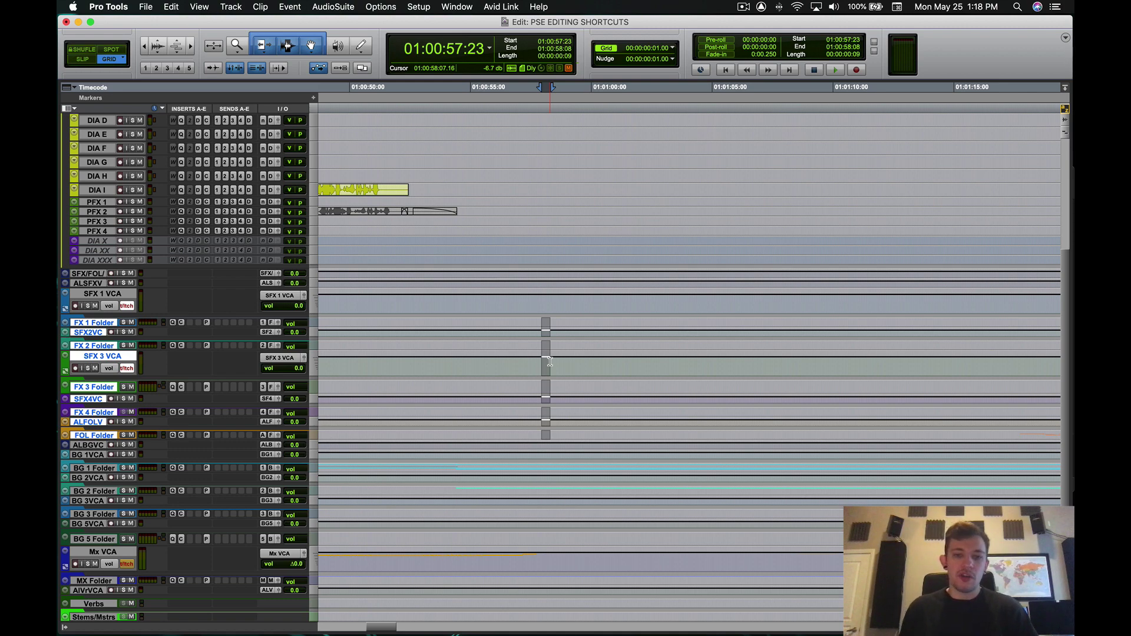
scroll(550, 361, "up", 10)
scroll(530, 365, "down", 10)
scroll(518, 367, "up", 10)
scroll(499, 369, "down", 9)
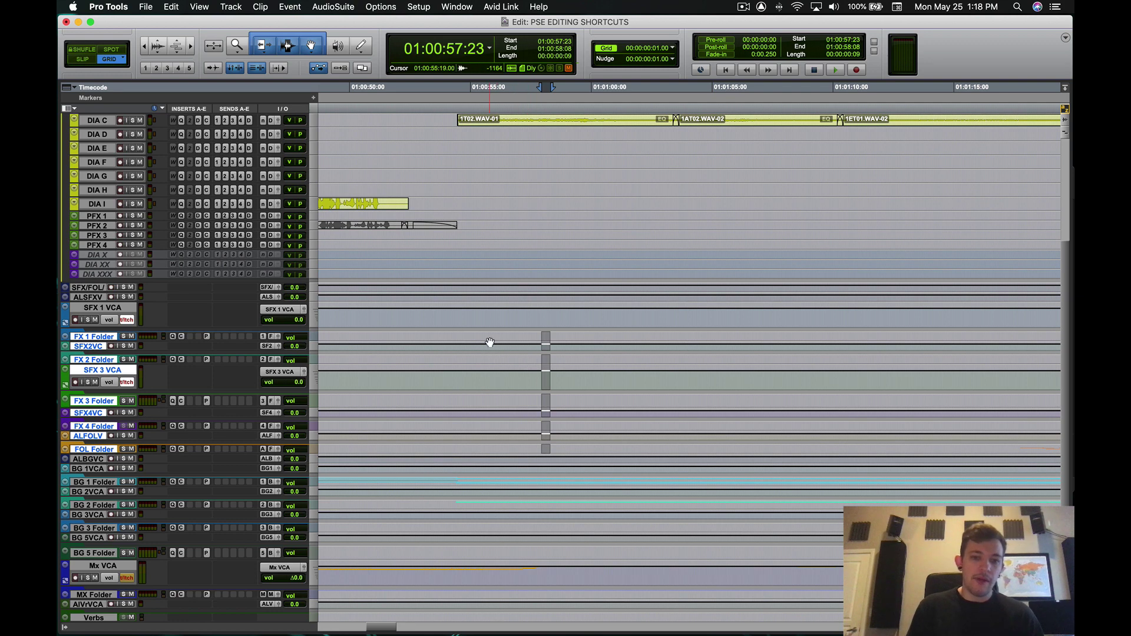
Step: Select the tracks from SFX2VC down through the BG 5 Folder at about 01:00:55:17 to 01:00:59:22 and expand the selected folders
left_click_drag(487, 347, 597, 498)
key("ctrl+alt+Right")
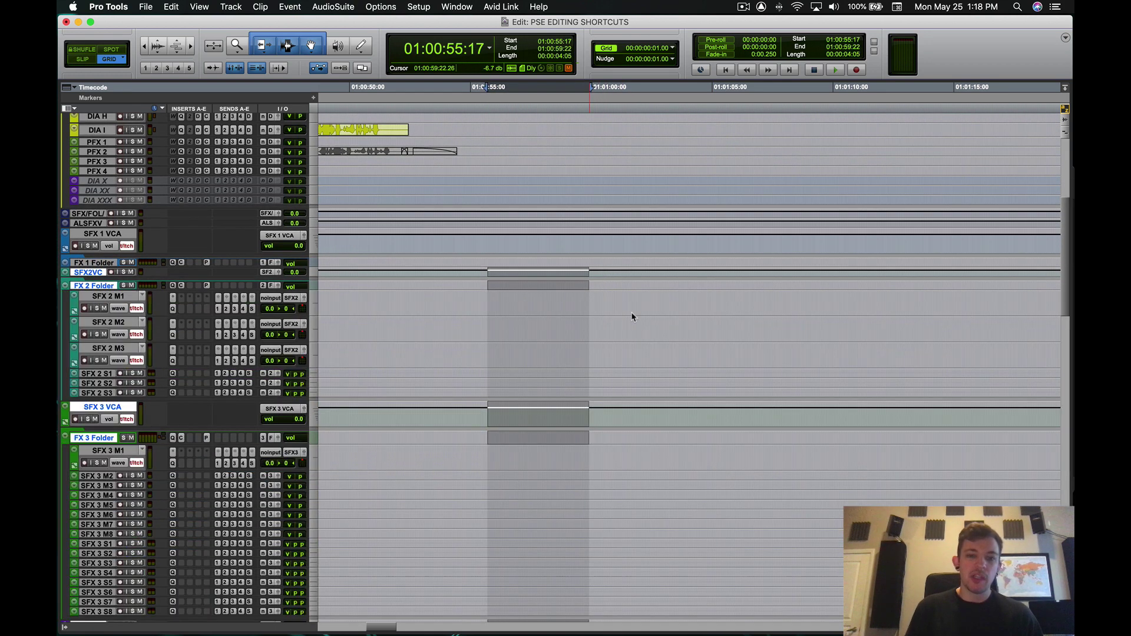
left_click(509, 296)
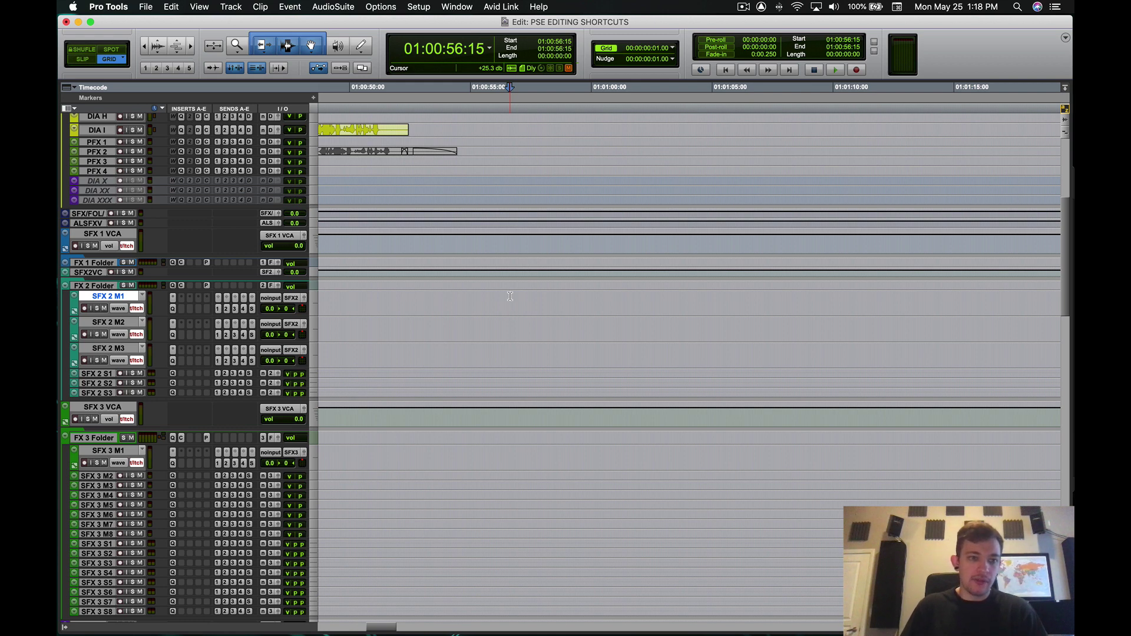
Step: Look through the full track layout, from the Video track down to Stems/Mstrs, to check which folders are expanded
scroll(510, 297, "up", 8)
scroll(510, 296, "down", 20)
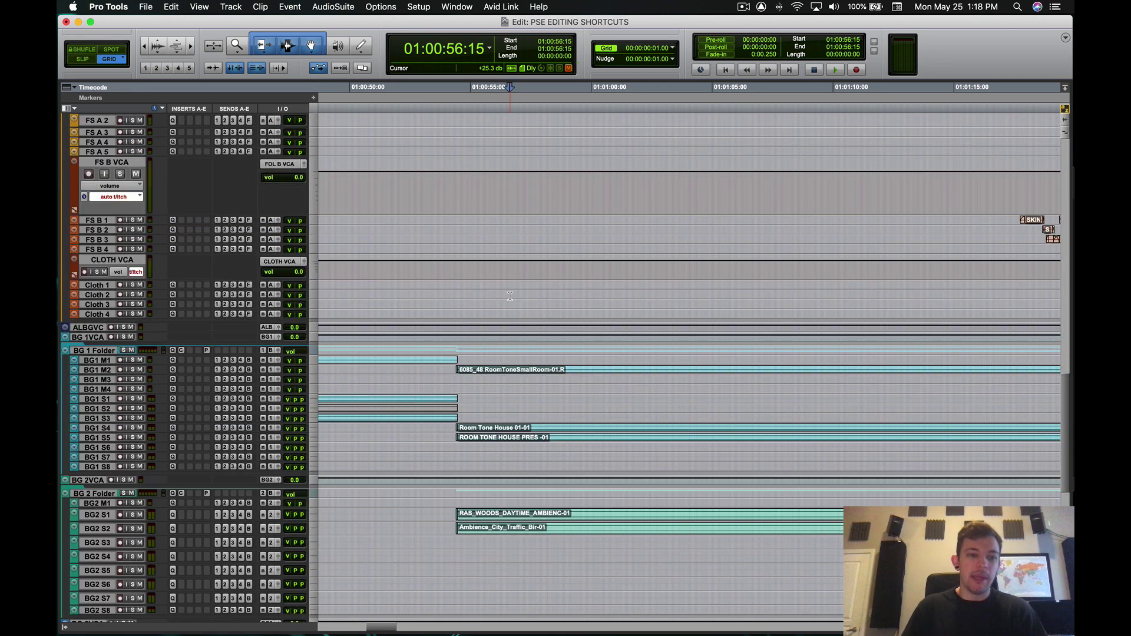
scroll(510, 296, "up", 20)
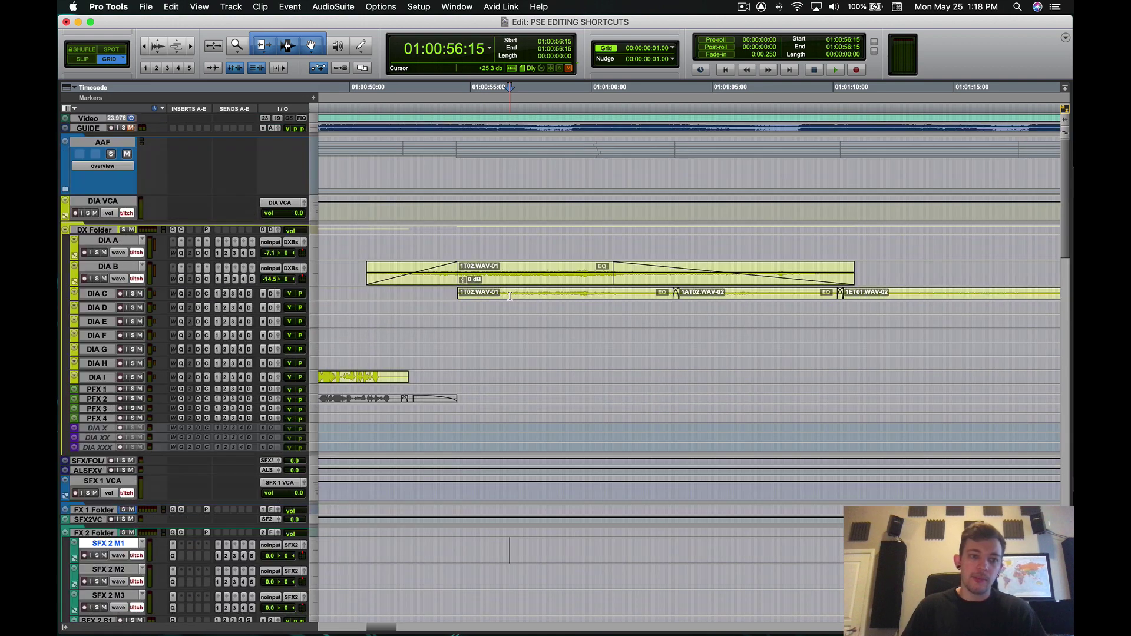
scroll(510, 296, "down", 15)
scroll(510, 296, "up", 15)
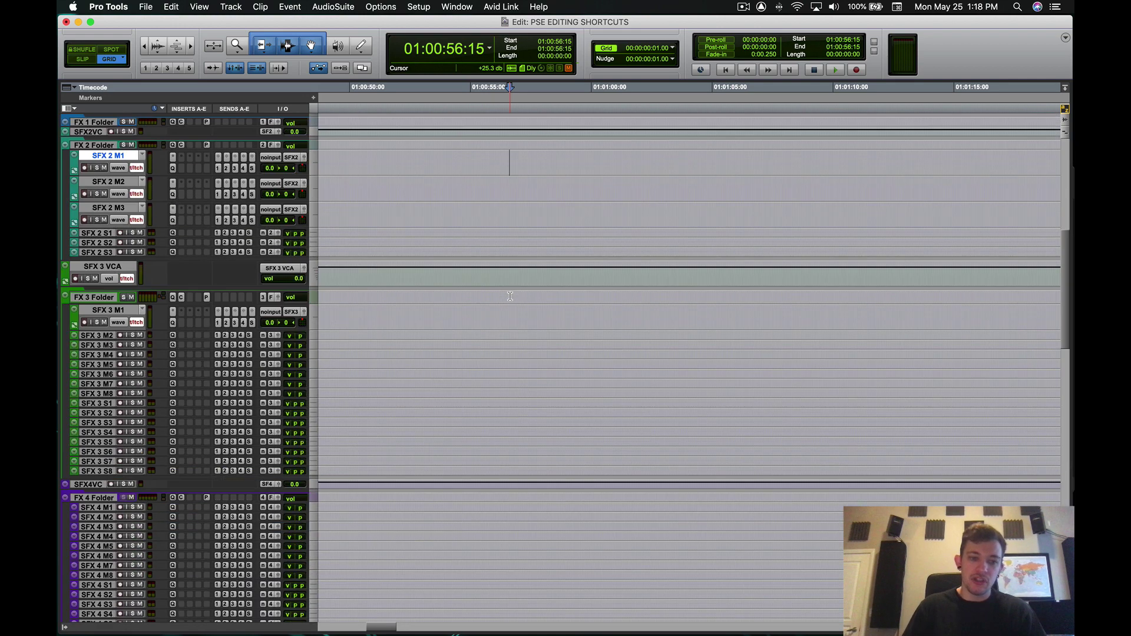
scroll(510, 296, "down", 20)
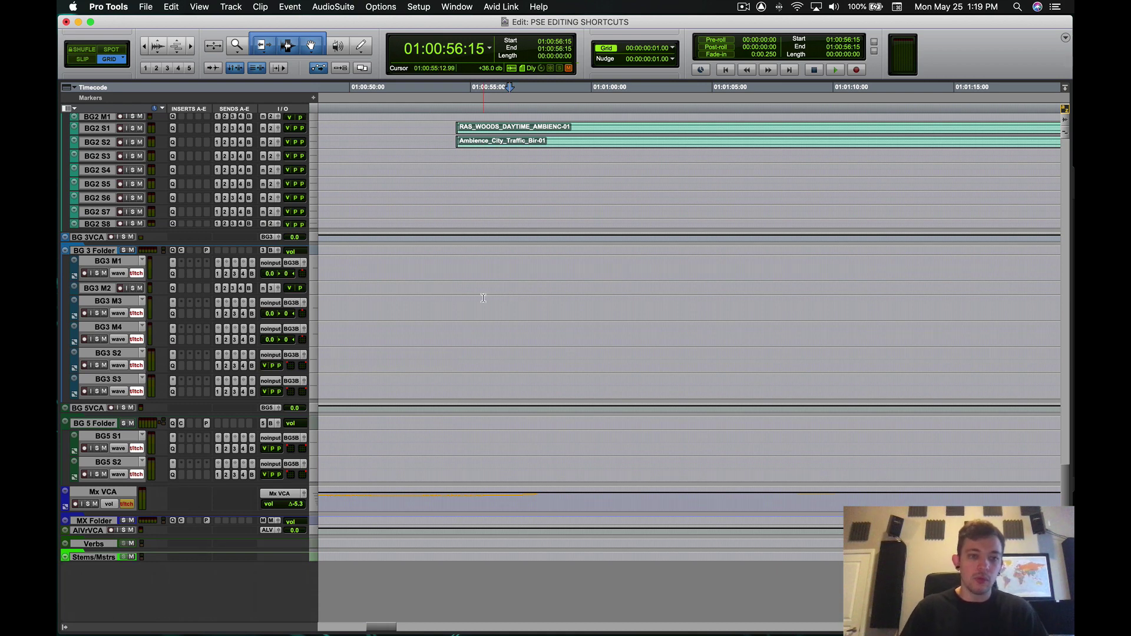
scroll(483, 297, "up", 20)
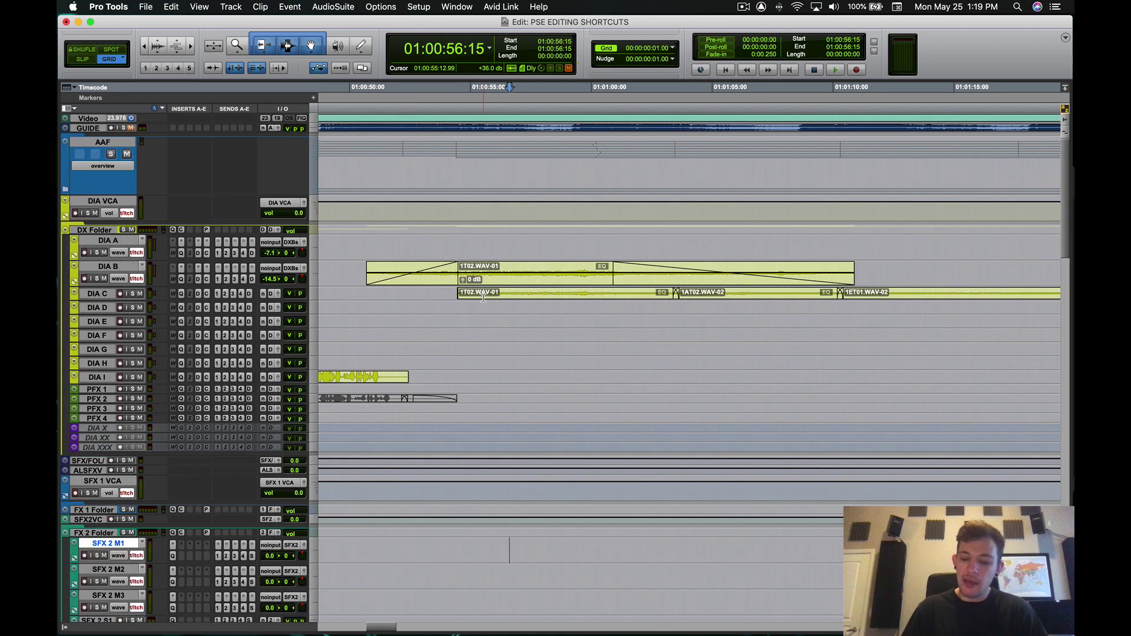
scroll(484, 298, "down", 20)
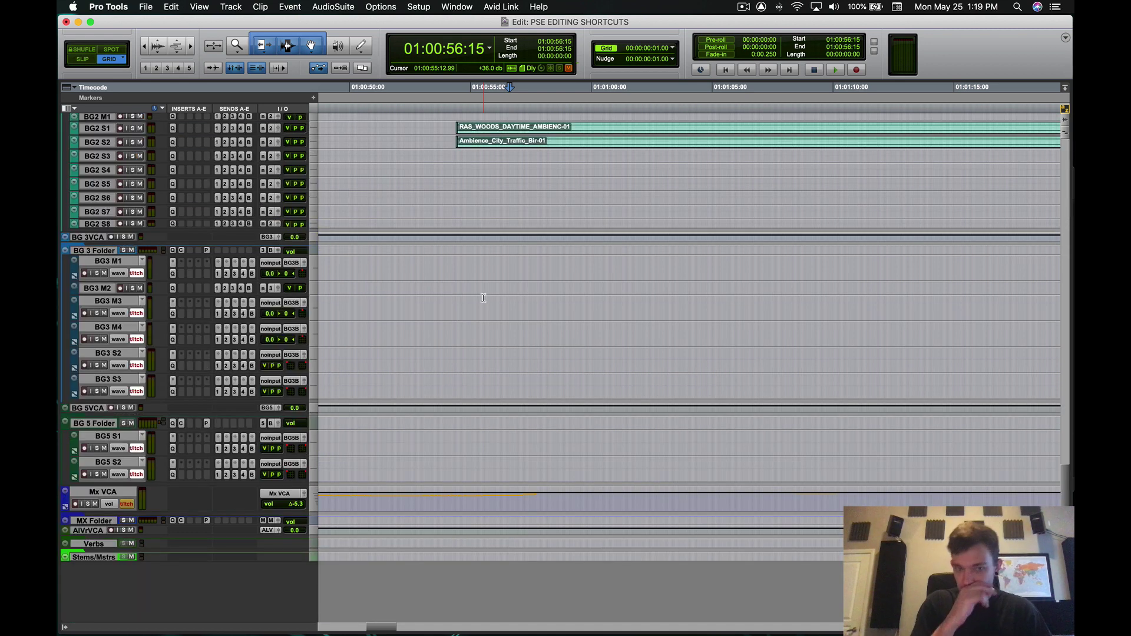
Step: Expand the FX 1 Folder from a multi-track selection reaching up to ALSFXV, and collapse it again from the SFX 1 M1 track
left_click_drag(467, 439, 567, 468)
scroll(569, 472, "down", 5)
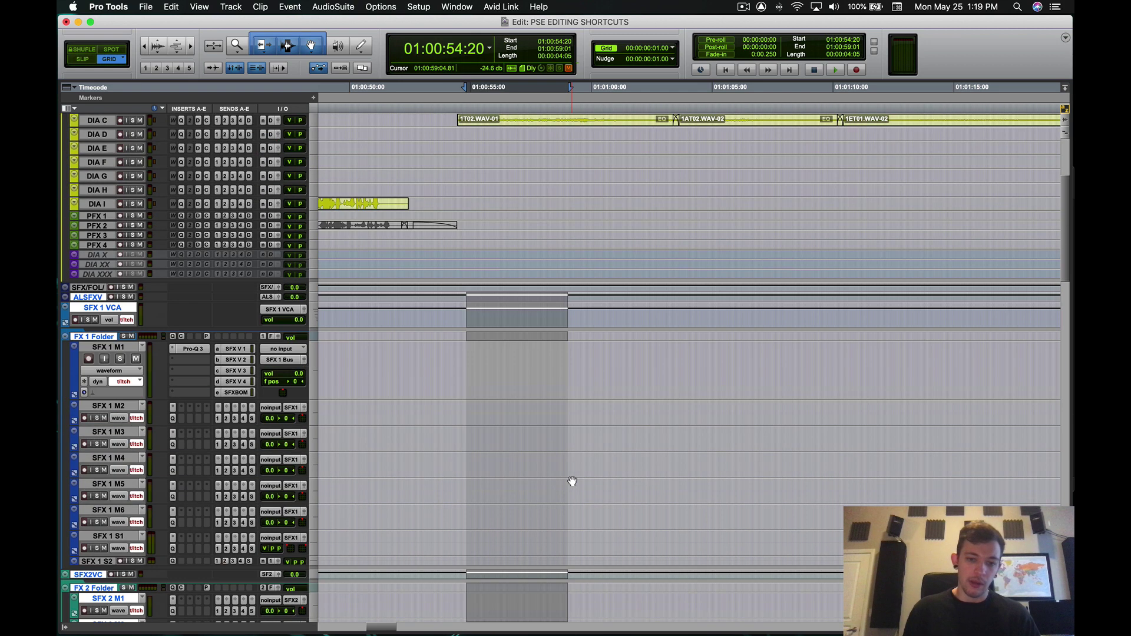
left_click(533, 378)
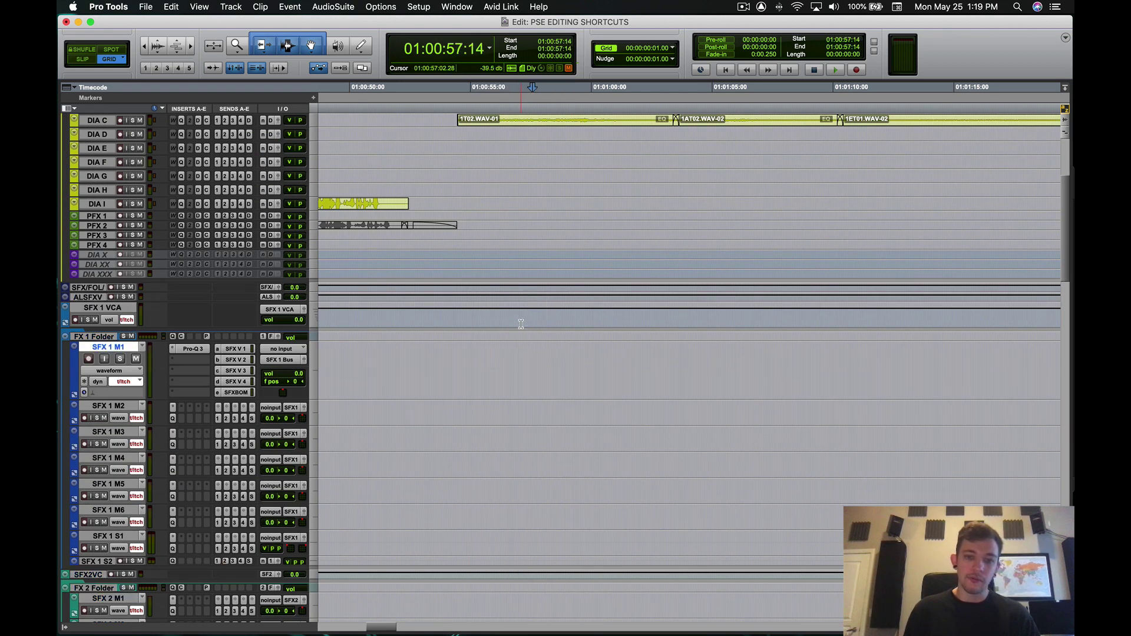
key("ctrl+alt+super+Up")
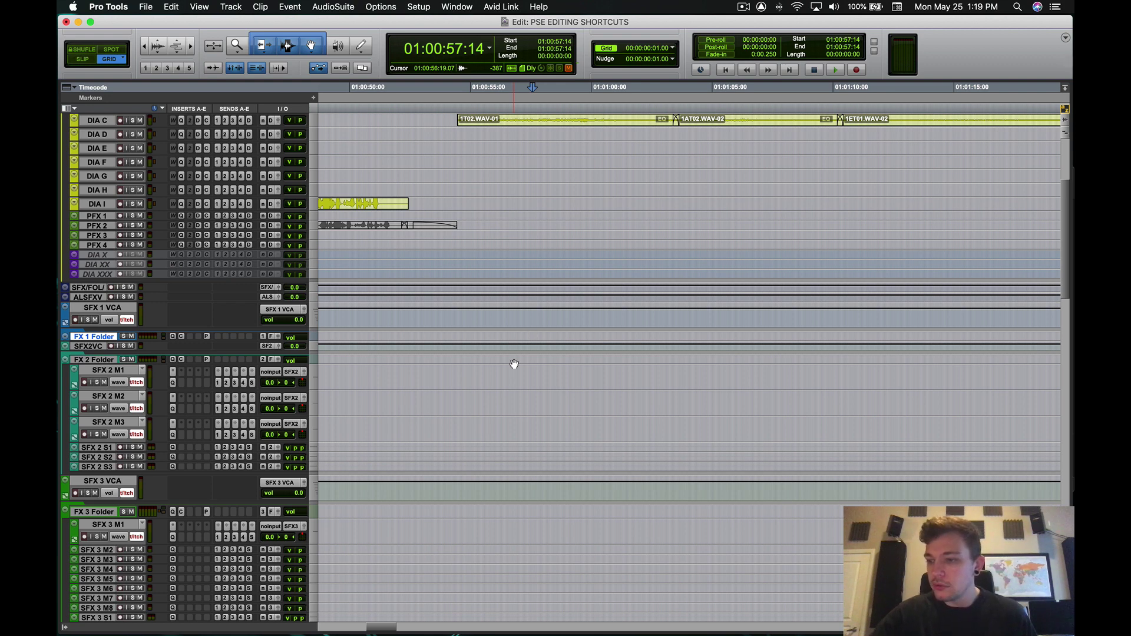
Step: Select the range from about 01:00:56:01 to 01:00:58:19 in the 1T02.WAV-01 clip on track DIA B
left_click(530, 371)
key("t")
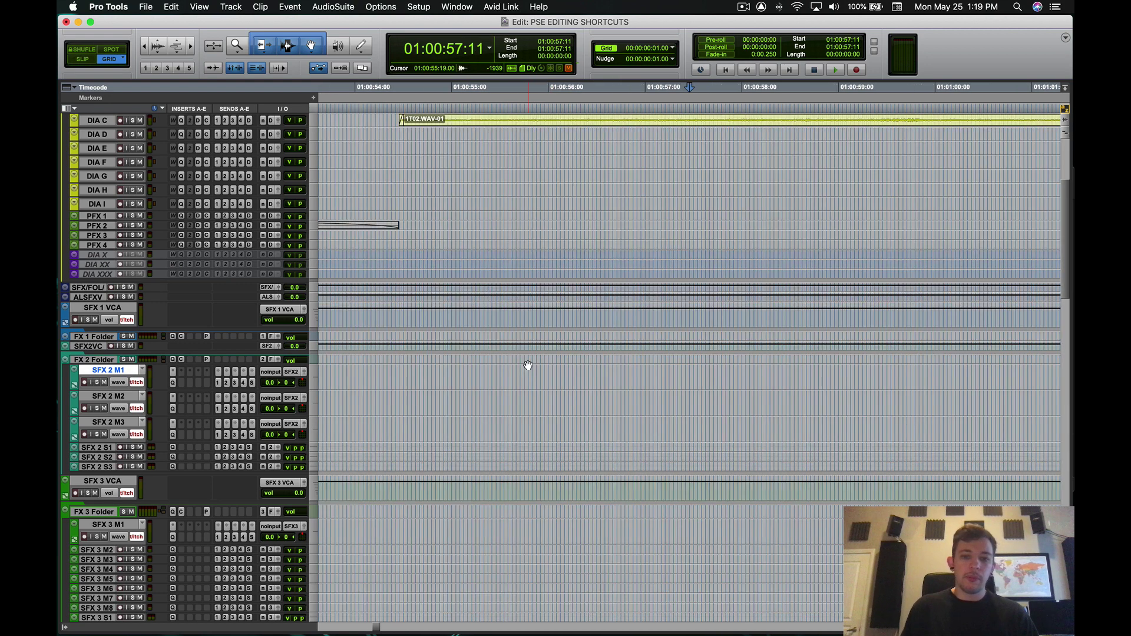
scroll(589, 377, "up", 5)
key("r")
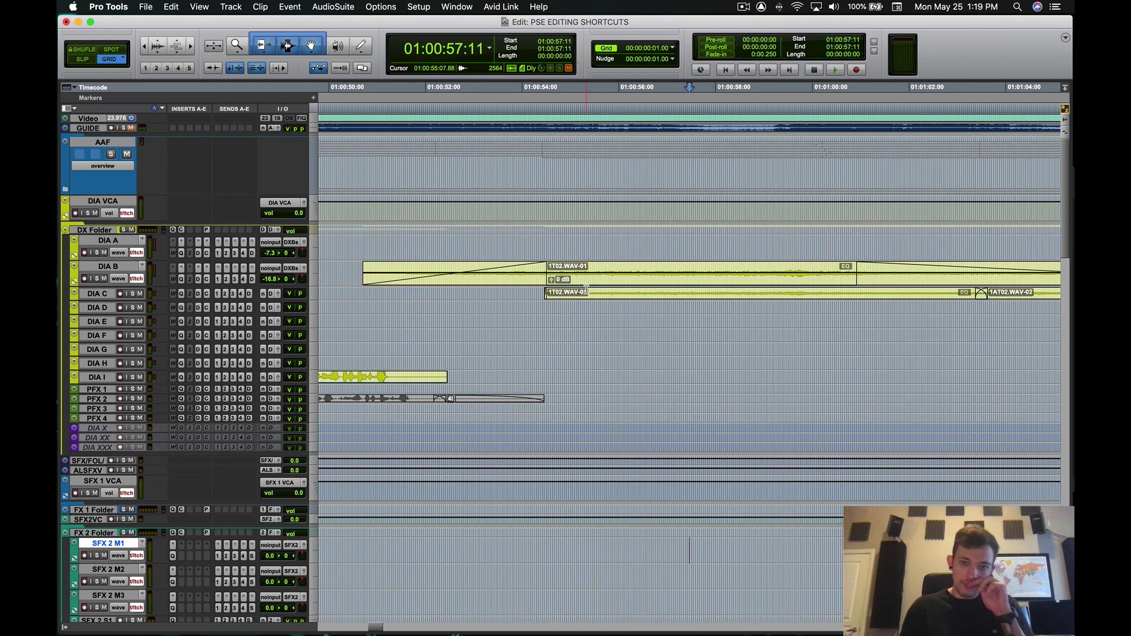
left_click(627, 268)
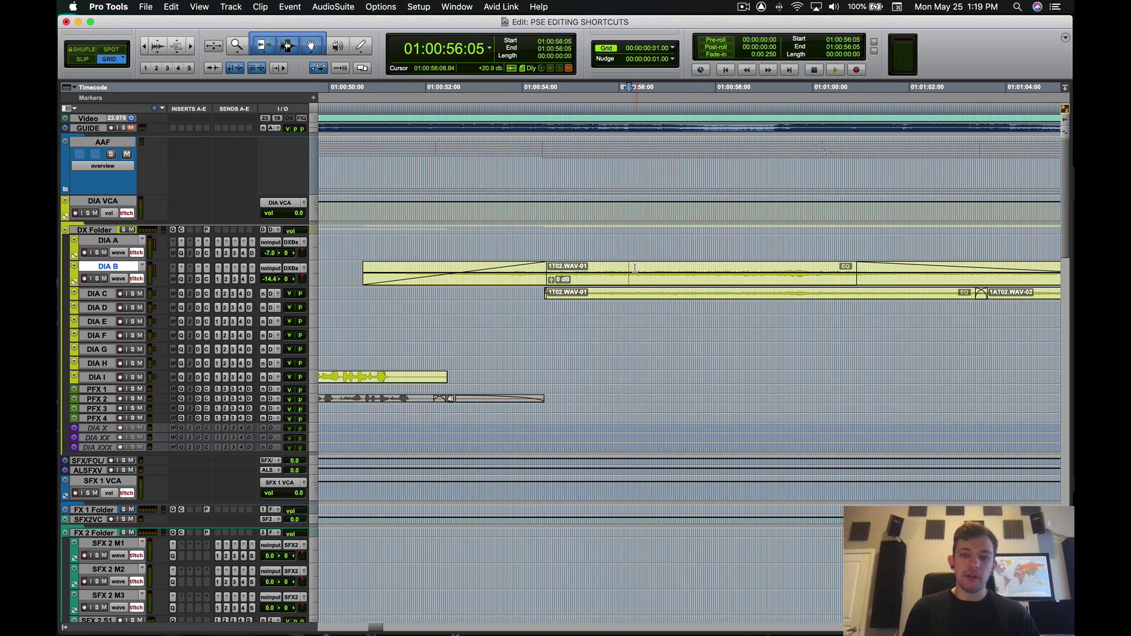
left_click_drag(626, 267, 753, 270)
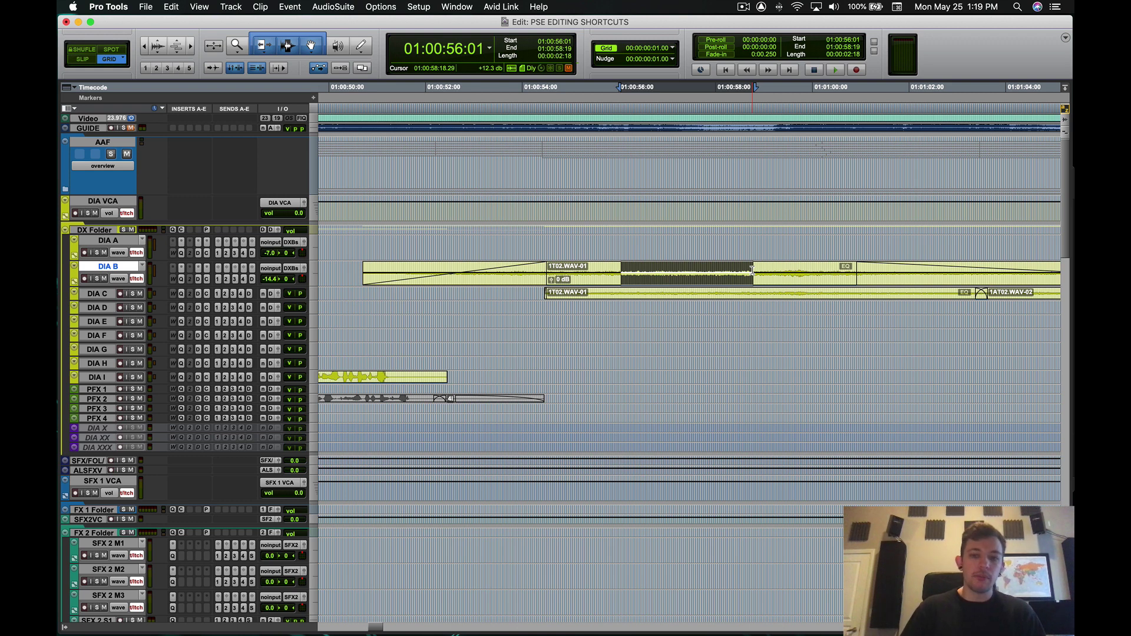
Step: Move the edit selection track by track from DIA B down to DIA I and back up to DIA B, twice
key("semicolon")
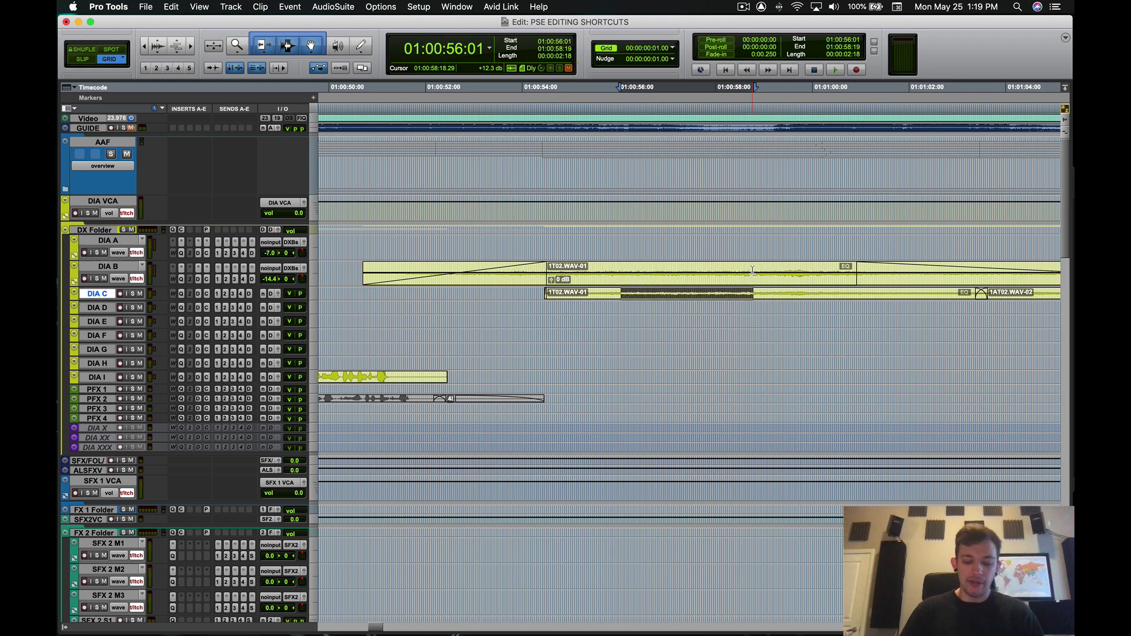
key("semicolon")
key("semicolon")
key("semicolon")
key("semicolon")
key("semicolon")
key("semicolon")
key("semicolon")
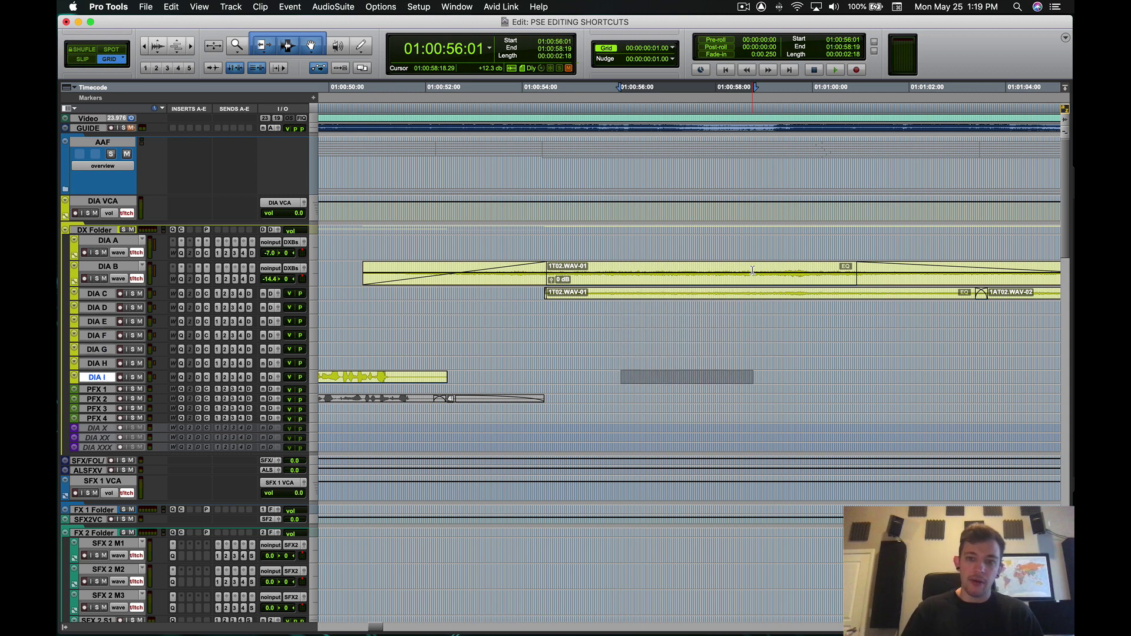
key("p")
key("p")
key("p")
key("p")
key("p")
key("p")
key("p")
key("p")
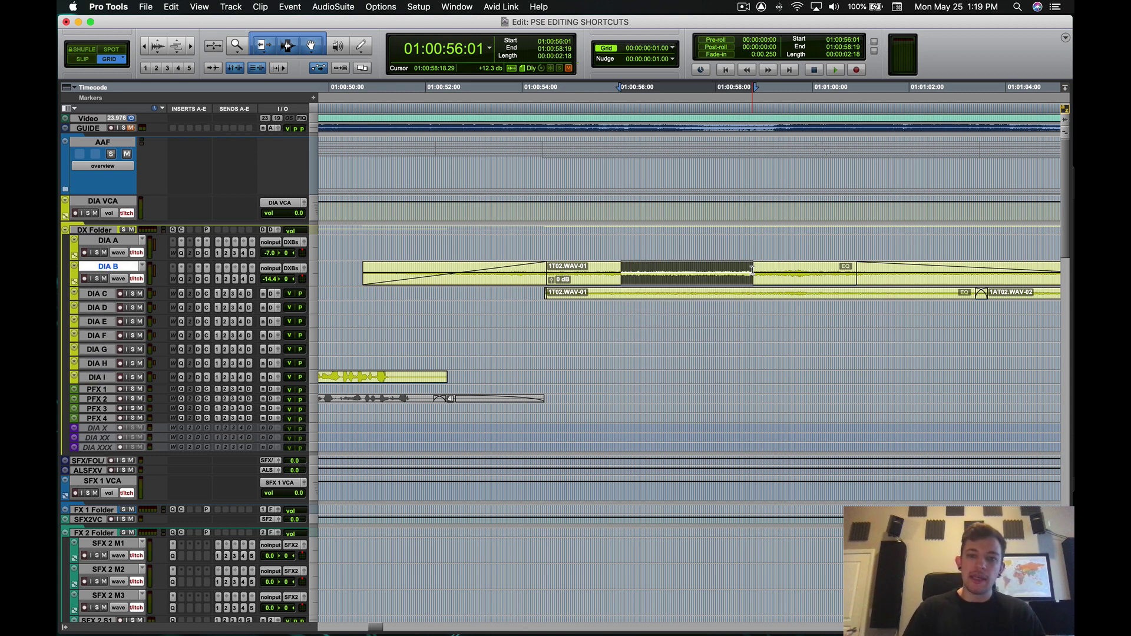
key("semicolon")
key("semicolon")
key("semicolon")
key("semicolon")
key("semicolon")
key("semicolon")
key("semicolon")
key("p")
key("p")
key("p")
key("p")
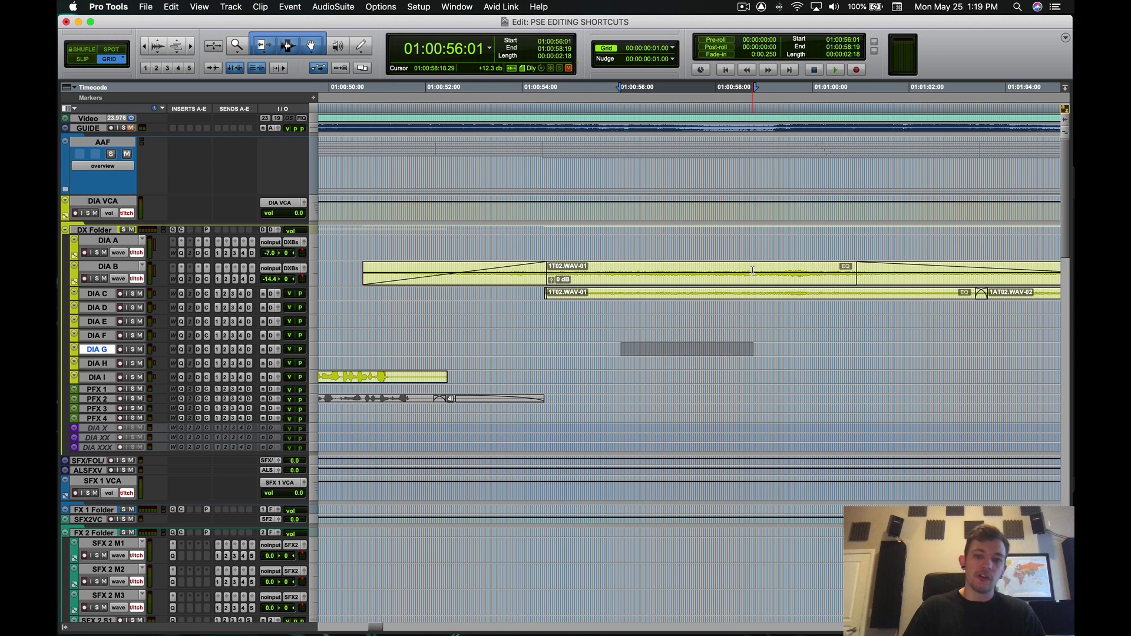
key("p")
key("p")
key("p")
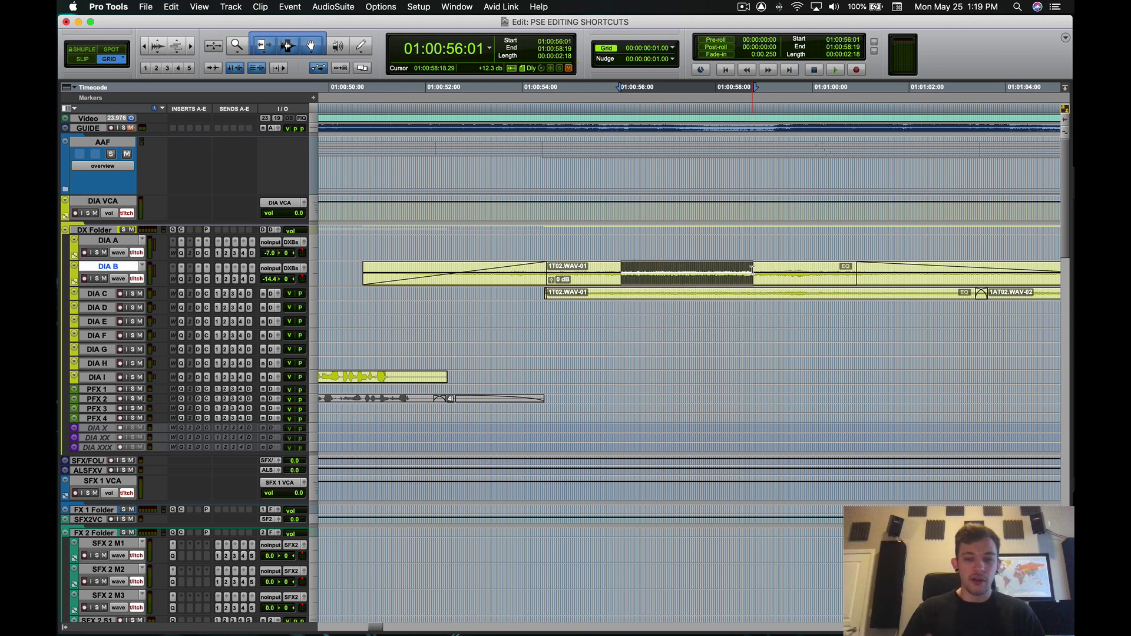
Step: Place a muted copy of the whole DIA B clip 1T02.WAV-01 on DIA D at the same position, and return the selection to DIA B
double_click(741, 285)
key("r")
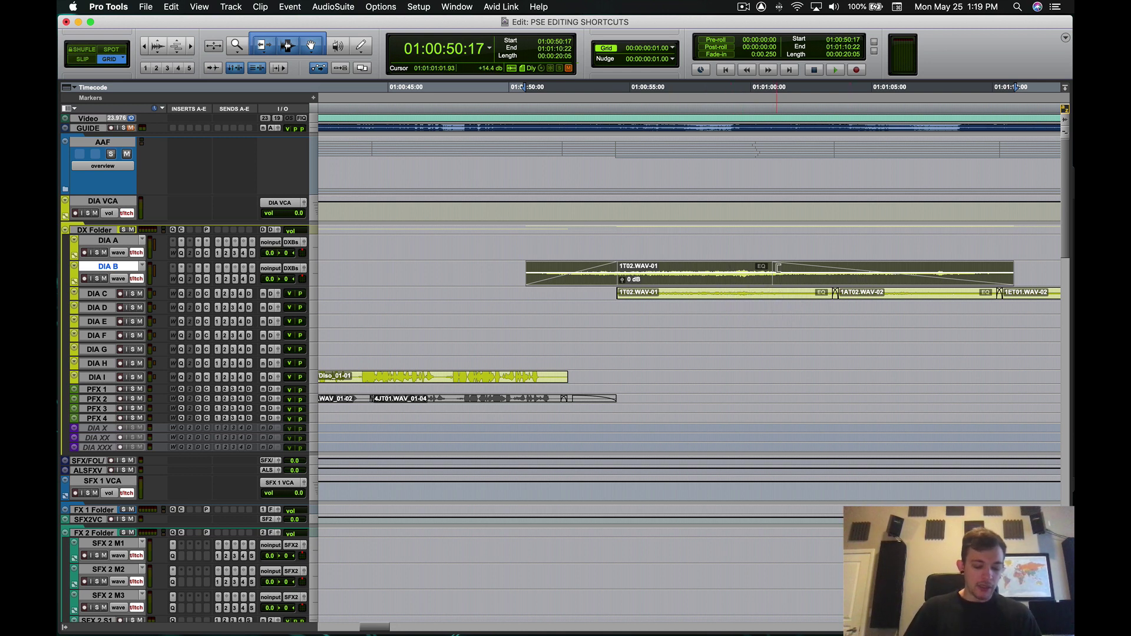
key("semicolon")
key("semicolon")
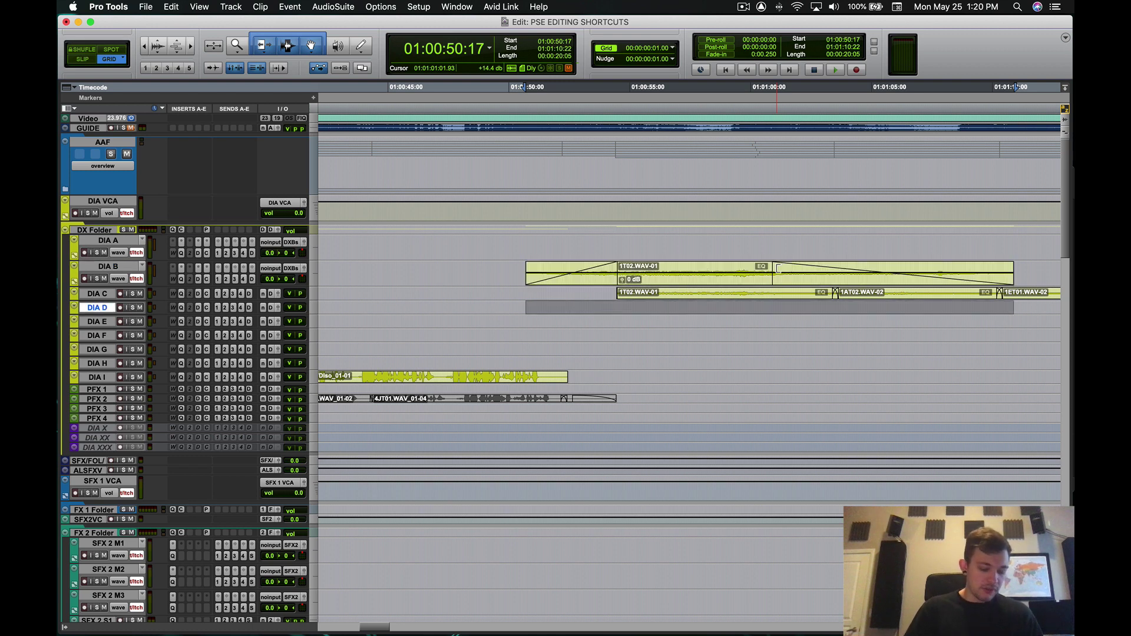
key("super+v")
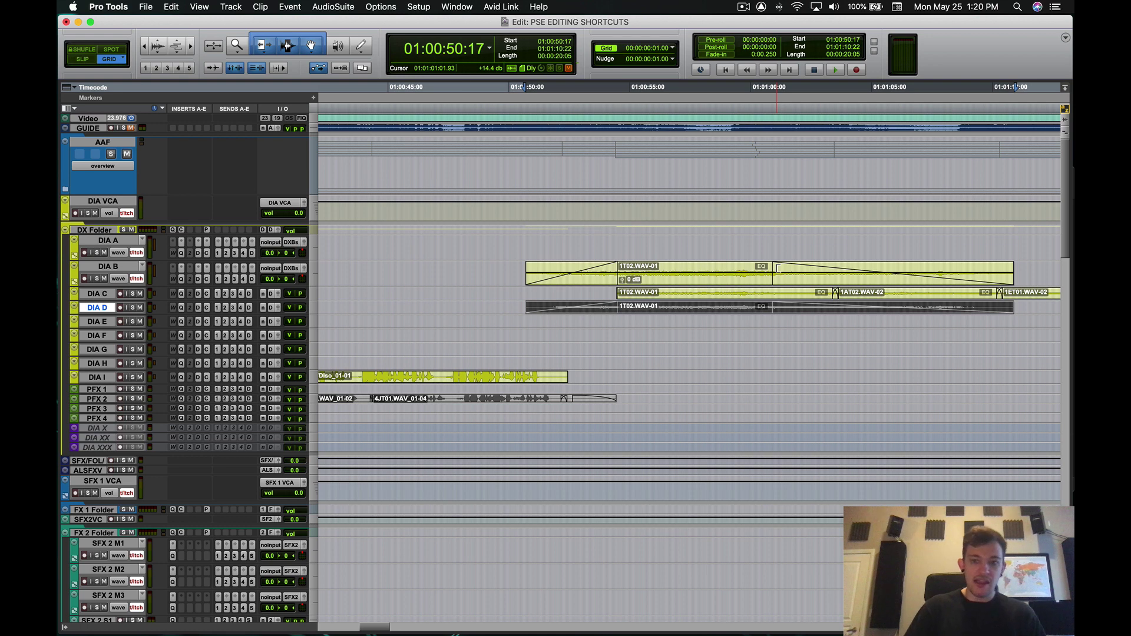
key("p")
key("p")
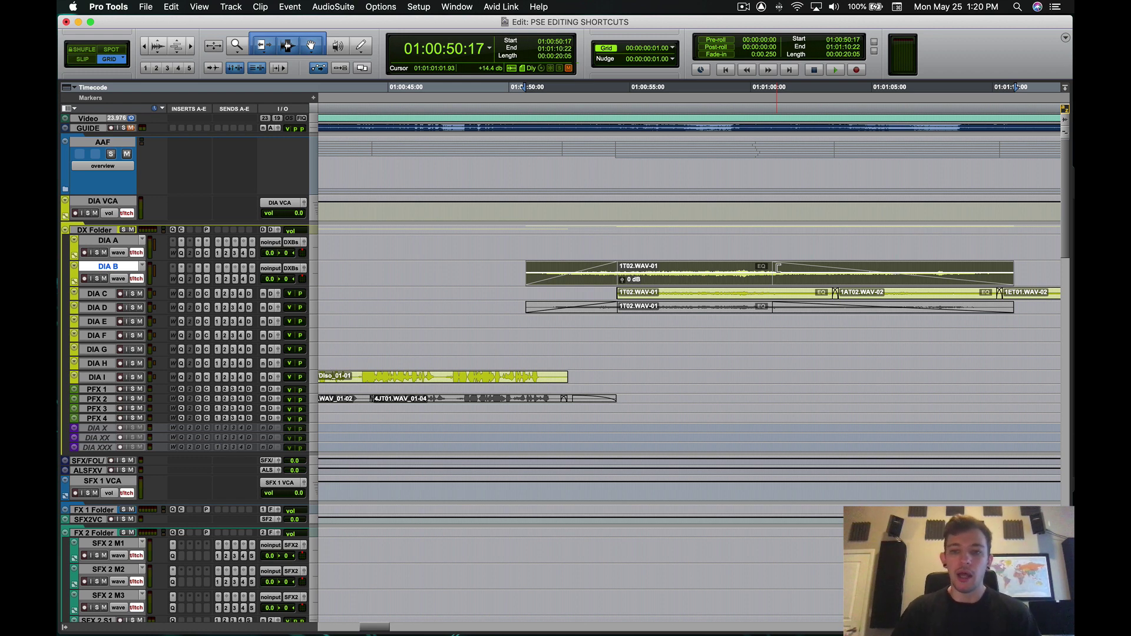
Step: Paste a copy of the DIA I clip 4DT01.WAV-RX7DIso_01-01 onto PFX 1 at the same position, and return the selection to DIA I
left_click(734, 307)
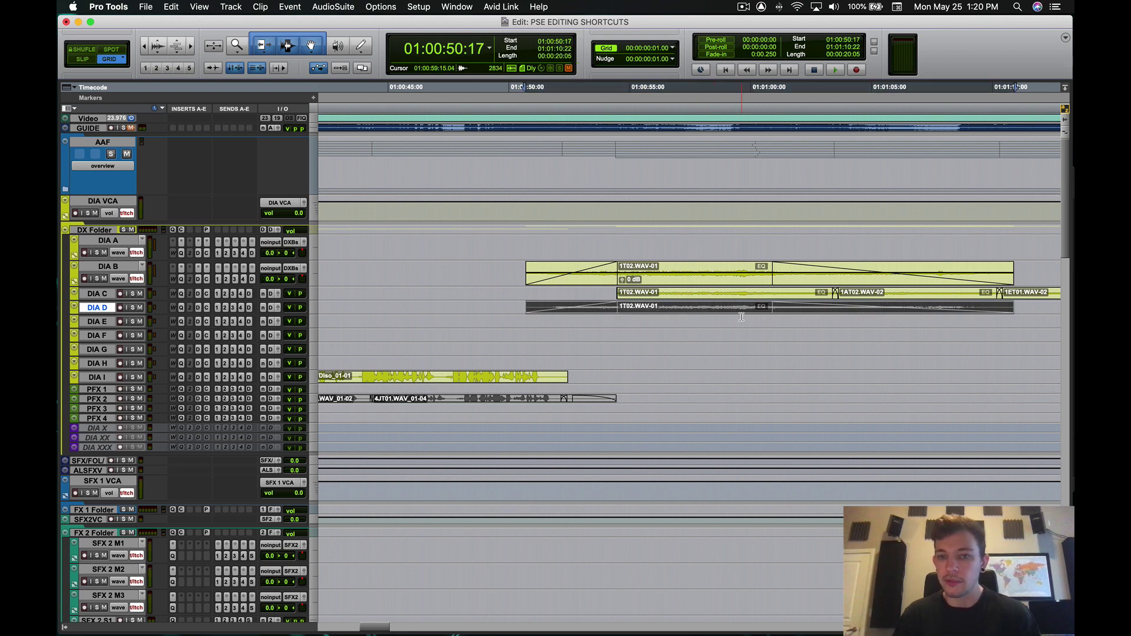
key("super+bracketleft")
left_click(573, 383)
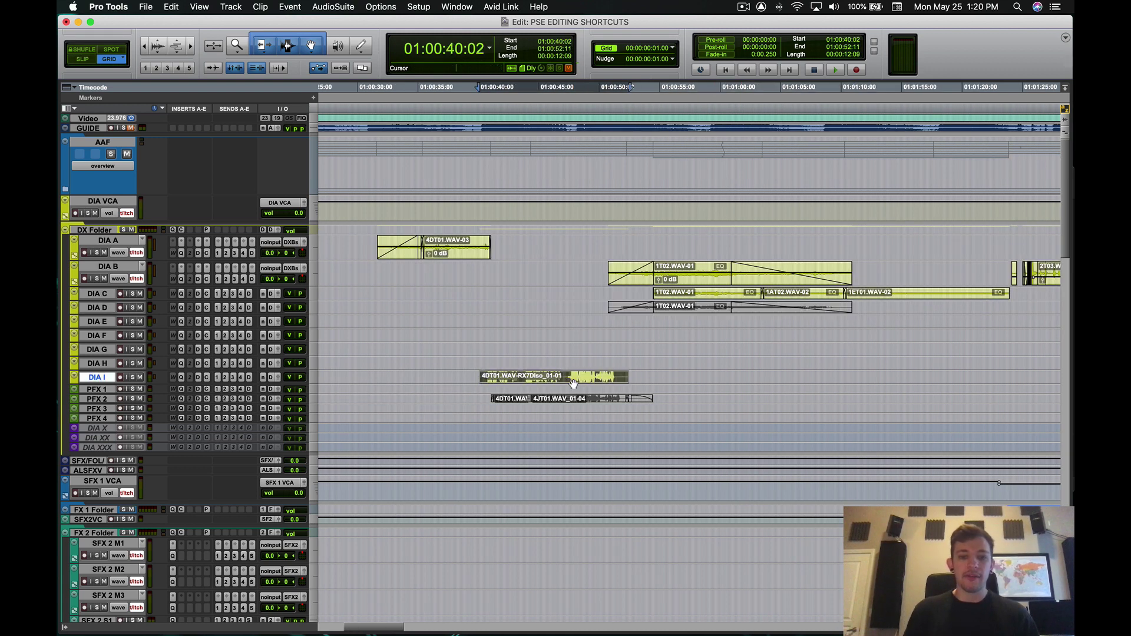
key("semicolon")
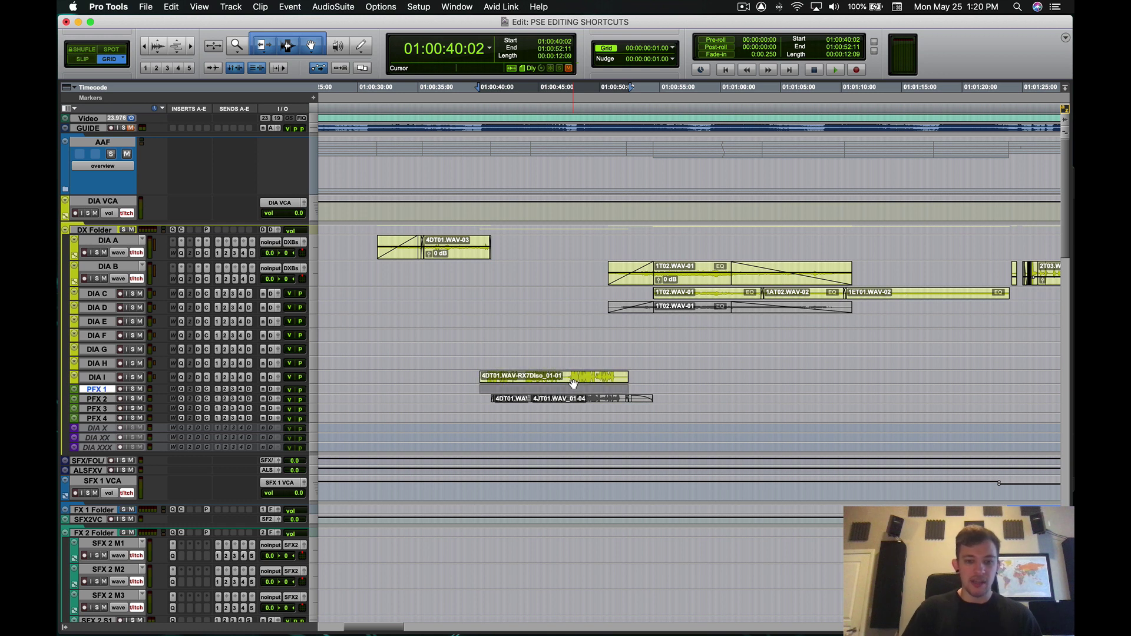
key("super+v")
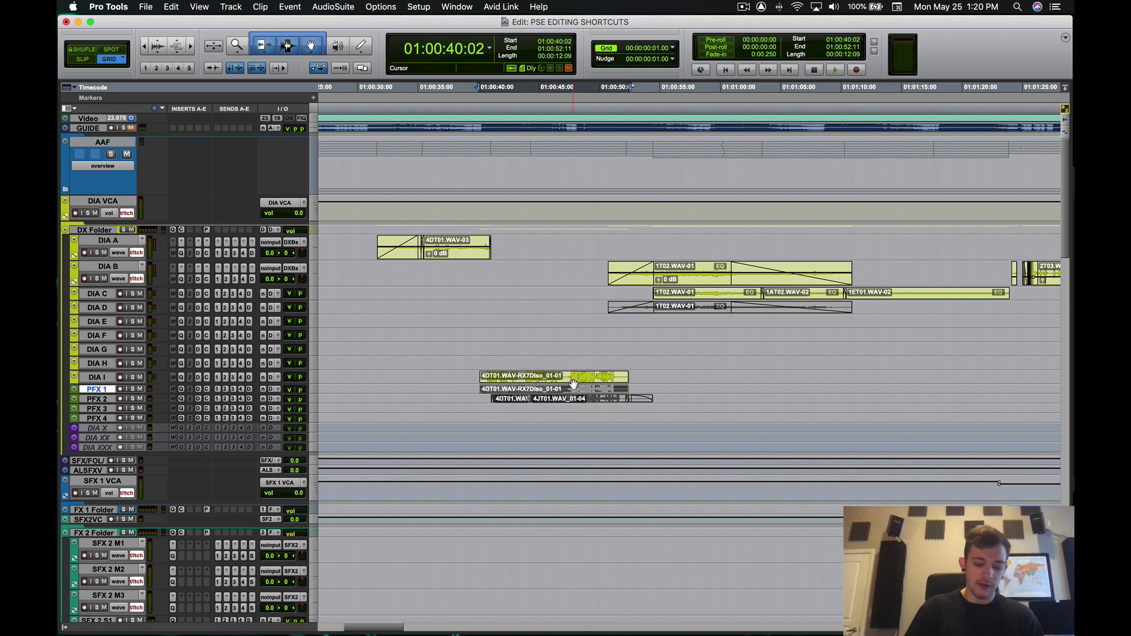
key("p")
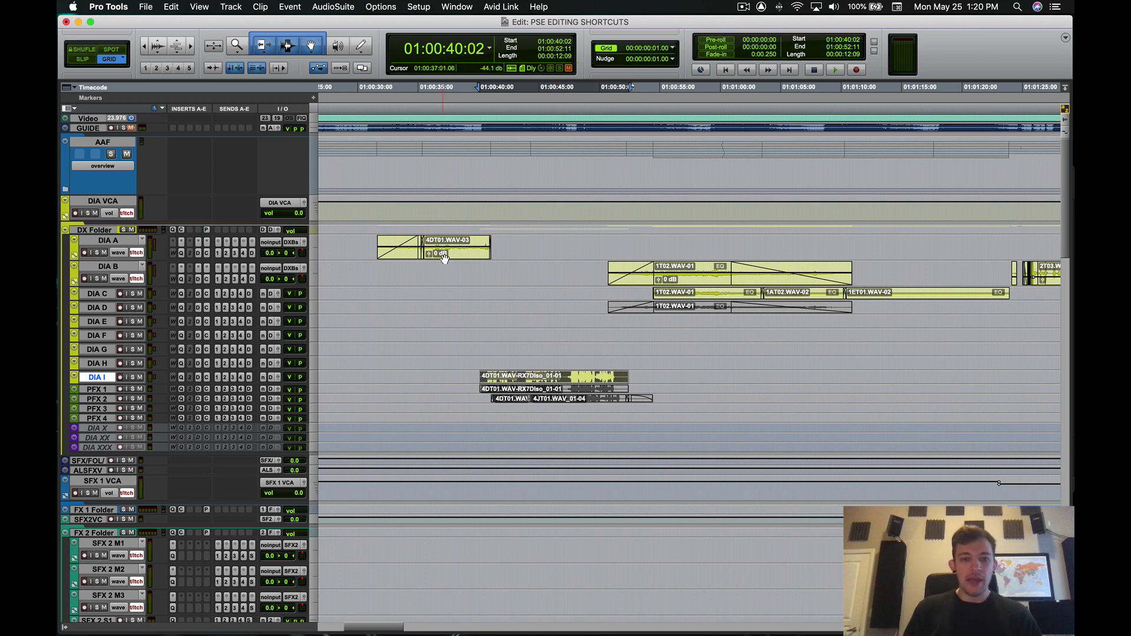
Step: Enlarge the height of track DIA I to show its waveform in detail
scroll(697, 341, "up", 2)
scroll(697, 341, "left", 3)
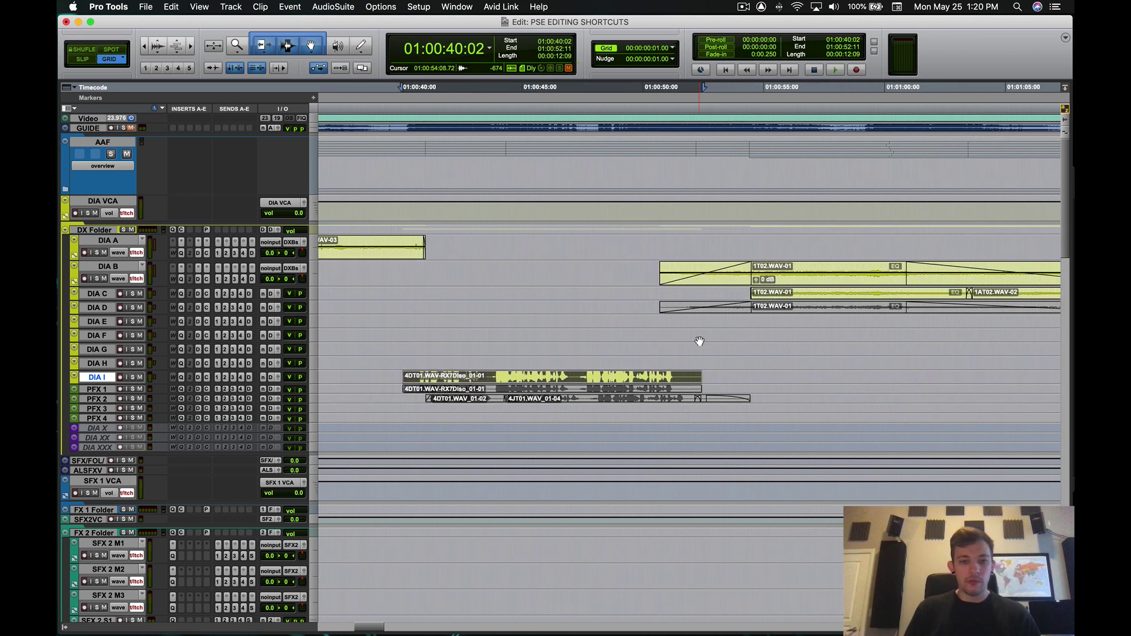
scroll(700, 342, "right", 2)
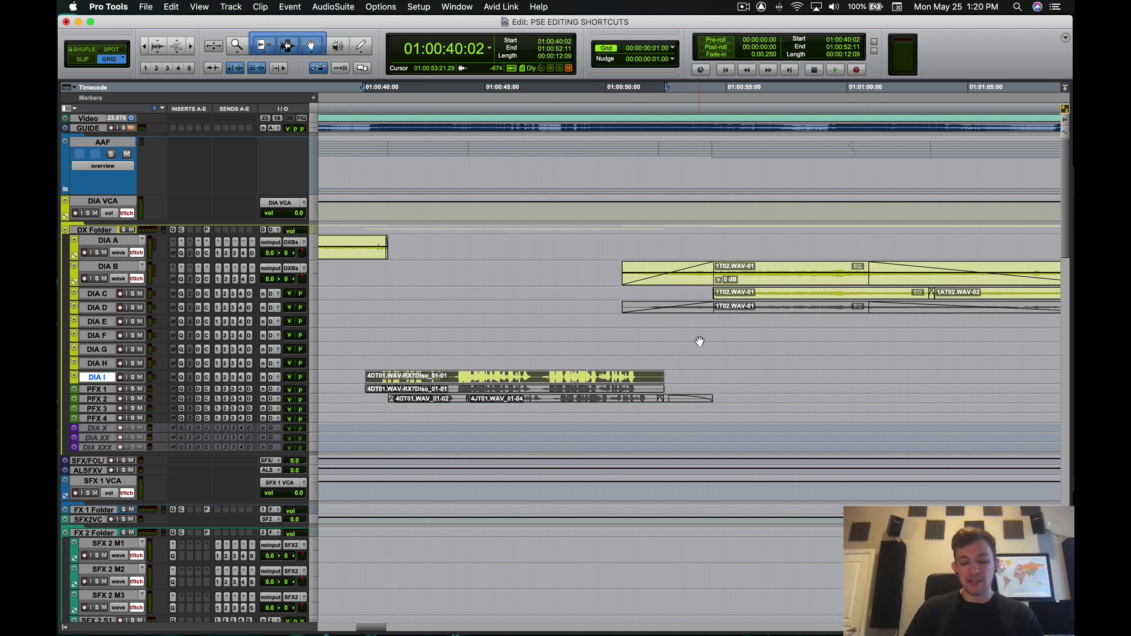
left_click(562, 375)
key("ctrl+Up")
key("ctrl+Up")
key("ctrl+Up")
key("super+bracketright")
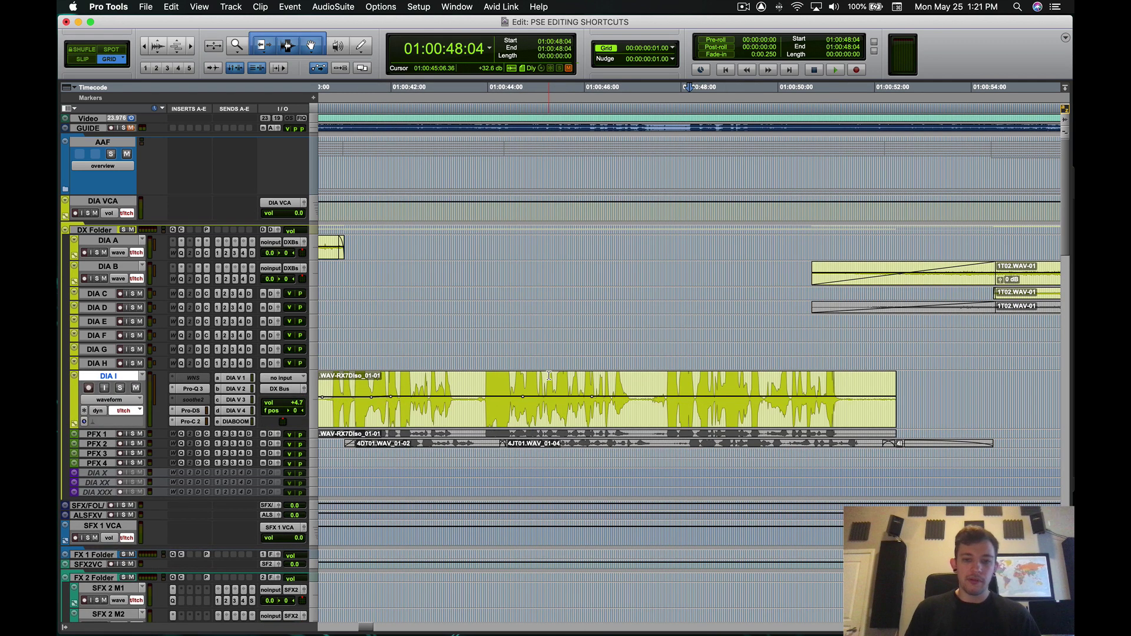
Step: Place the edit cursor inside the DIA I clip at about 01:00:43:00, and jump to the clip's start and its end
key("super+bracketleft")
left_click(565, 377)
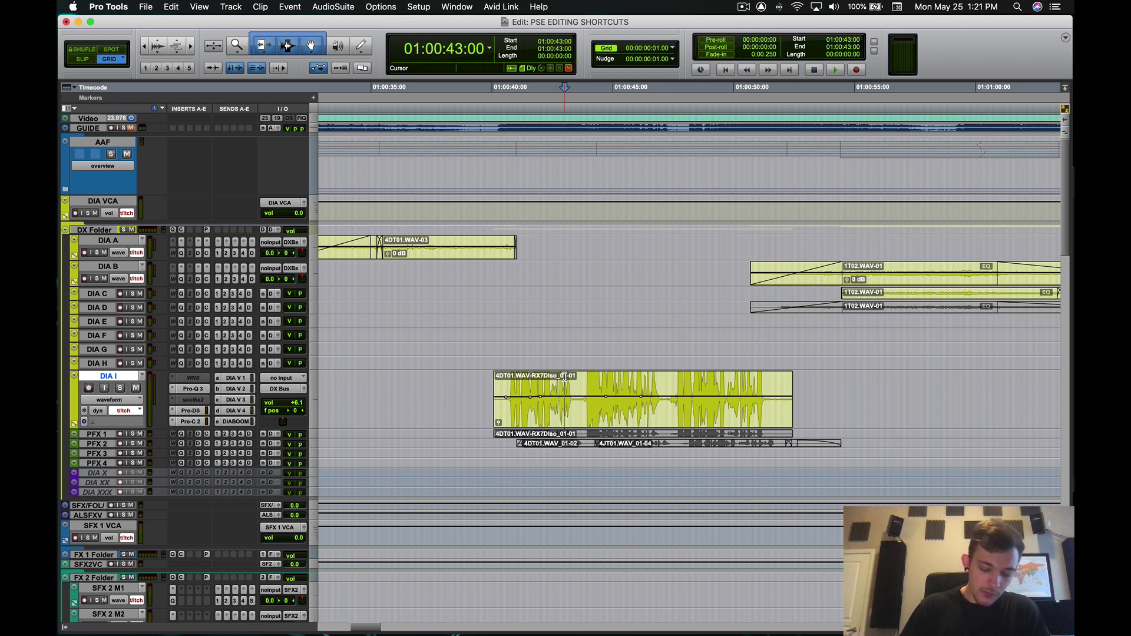
key("alt+Tab")
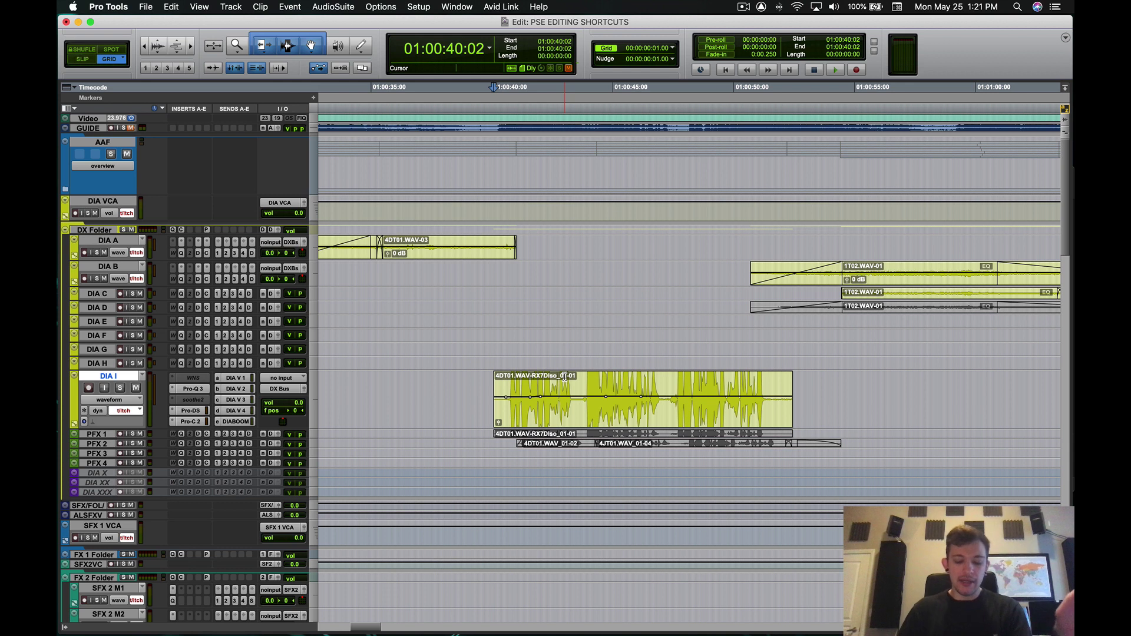
key("Tab")
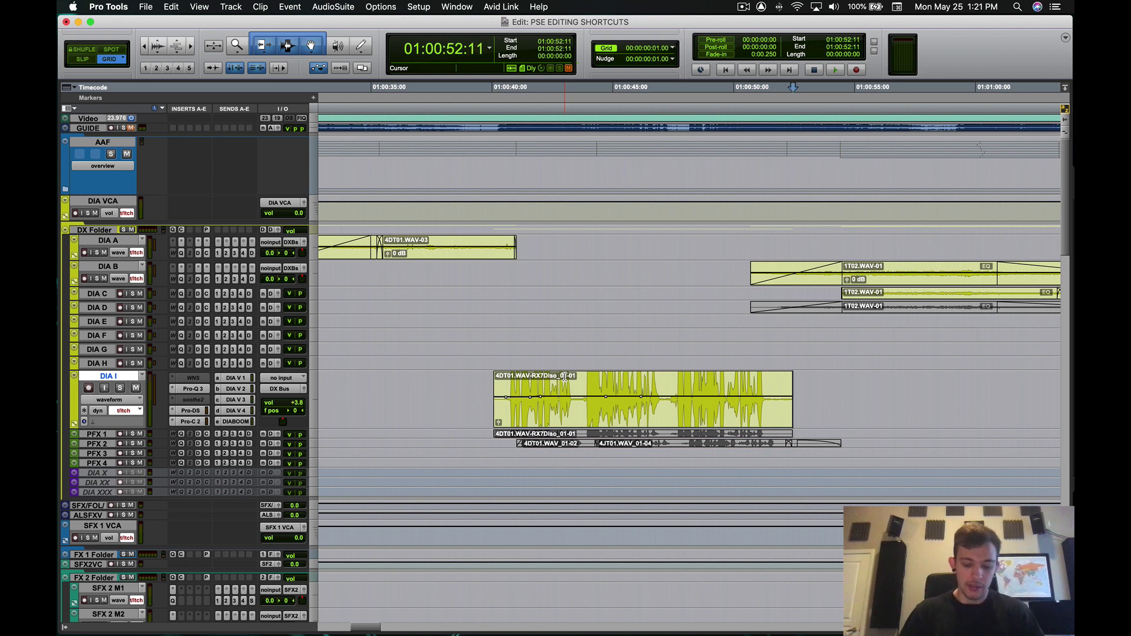
Step: Select the whole DIA I clip by extending back from its end to its start, and again by extending forward from its start
key("alt+shift+Tab")
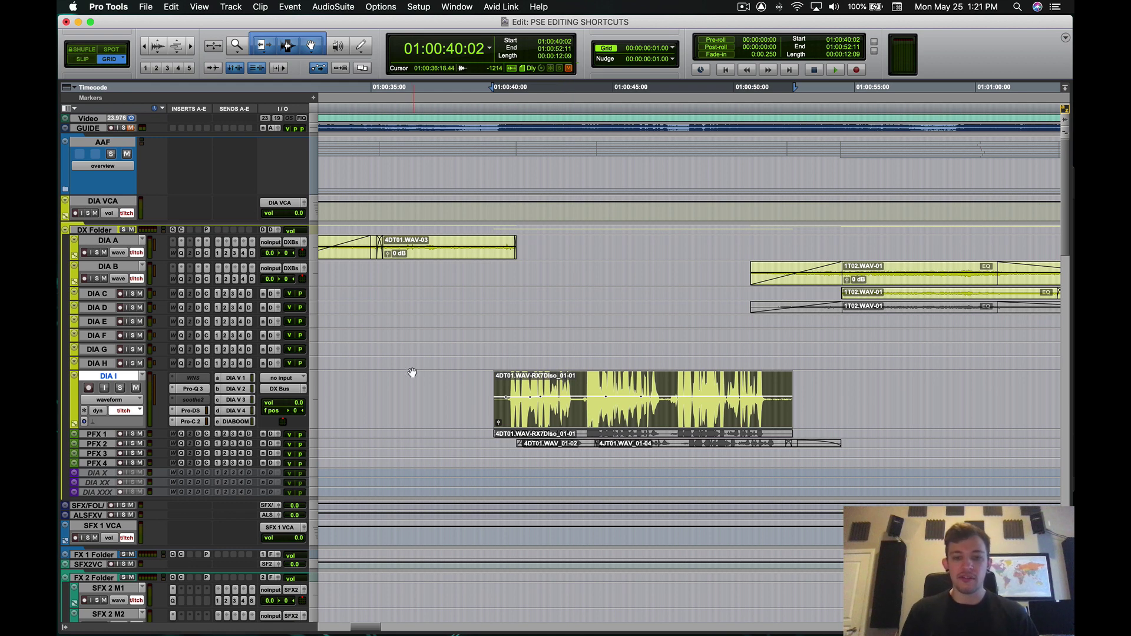
left_click(444, 382)
key("Tab")
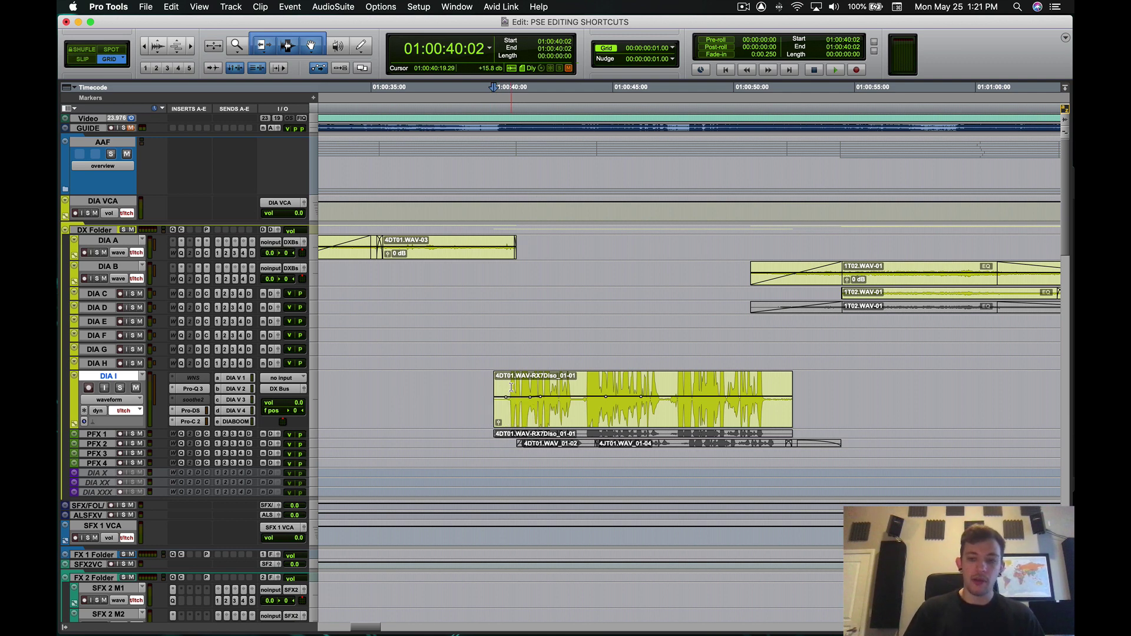
key("shift+Tab")
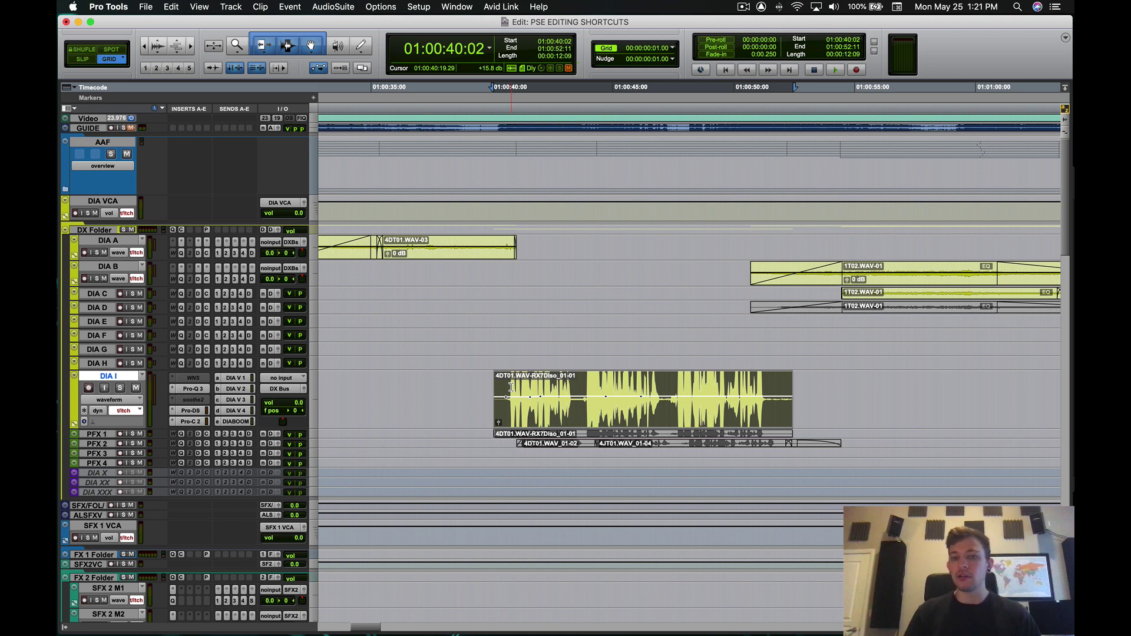
Step: Select a short range inside the DIA I clip, from about 01:00:45:20 to 01:00:46:10
key("r")
key("r")
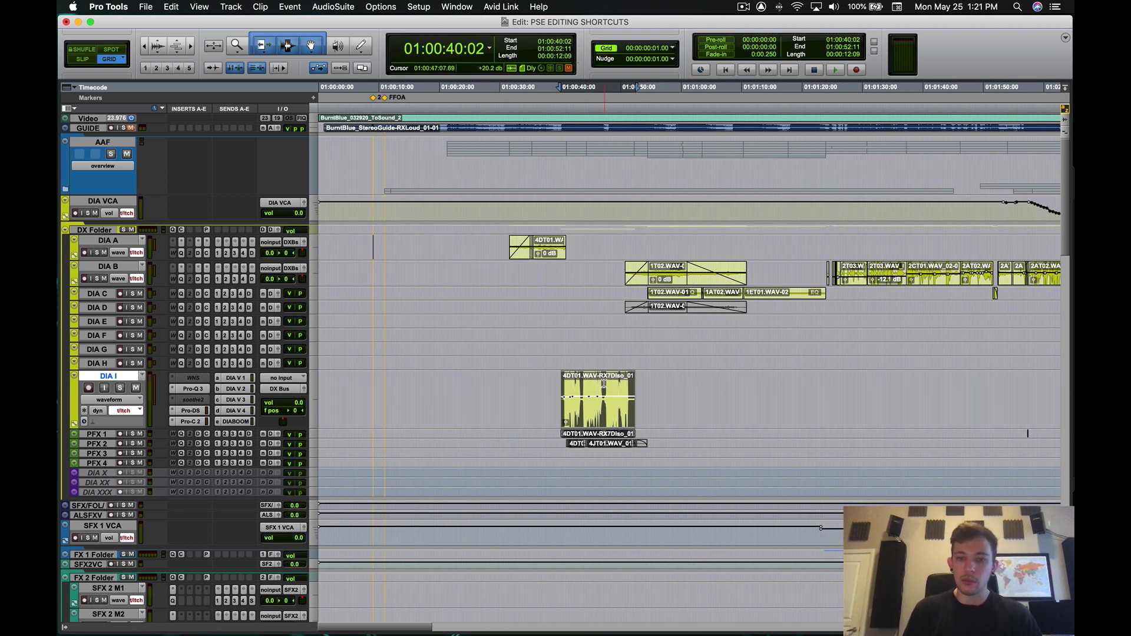
key("t")
key("t")
left_click(635, 387)
left_click_drag(634, 387, 661, 394)
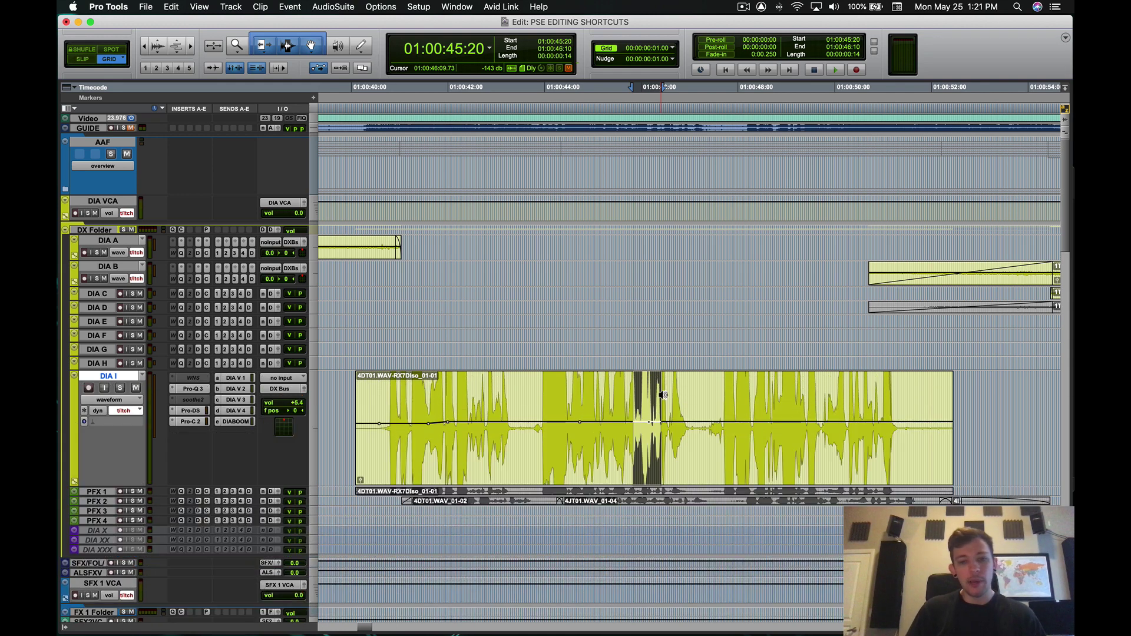
Step: Enlarge the height of track DIA I further, and reduce it to a single thin row
key("ctrl+Up")
key("ctrl+Up")
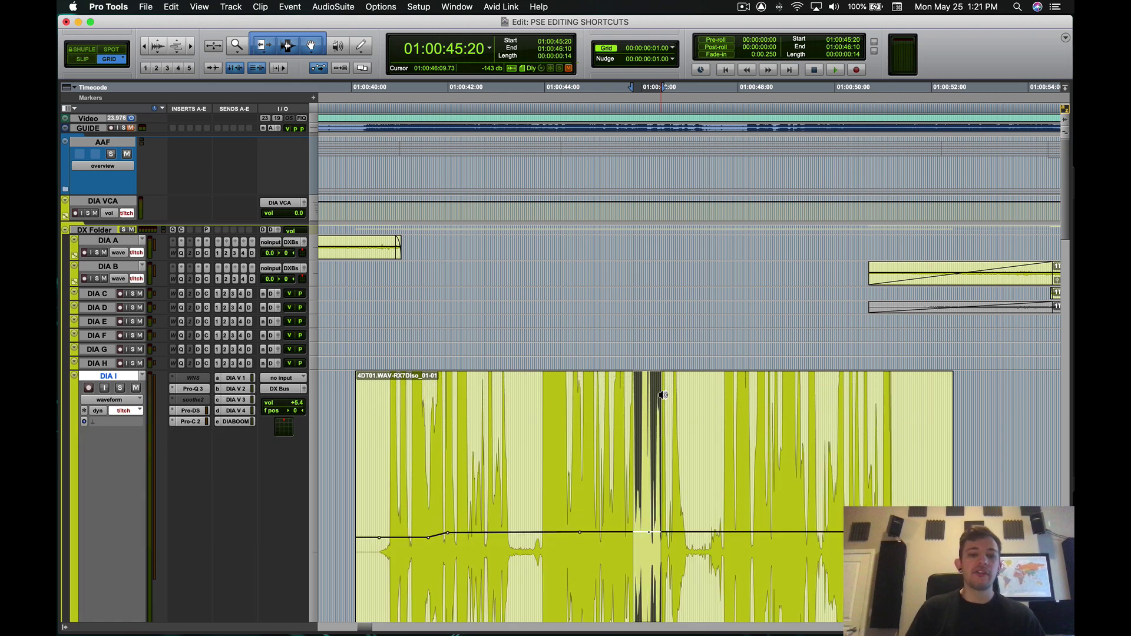
key("ctrl+Down")
key("ctrl+Down")
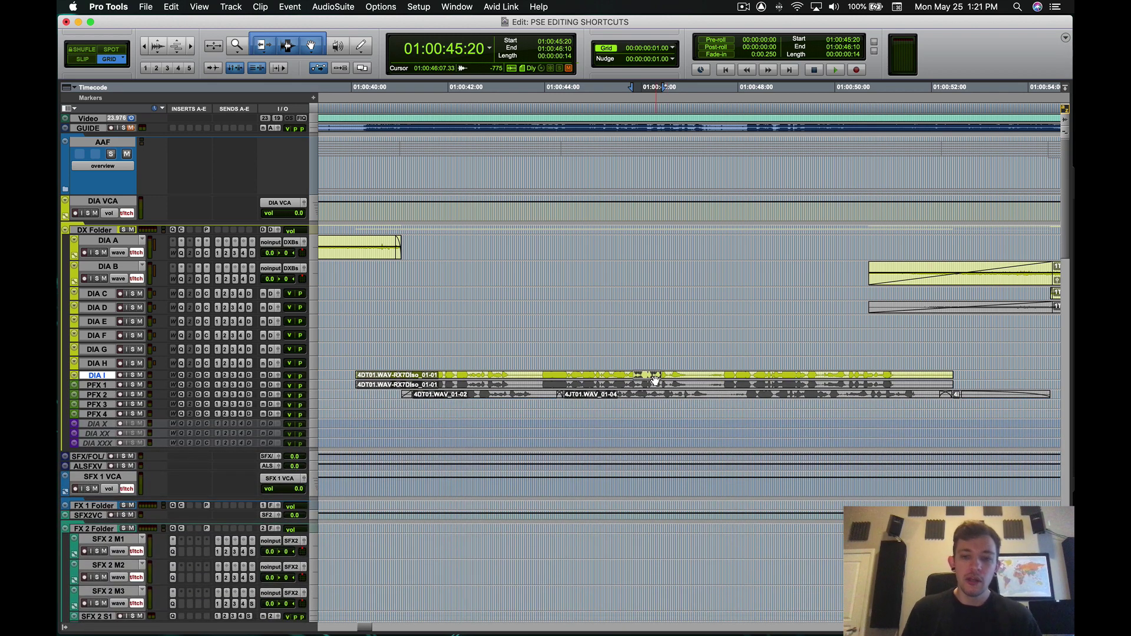
Step: Select about 01:00:46:06 to 01:00:46:10 across tracks DIA C to DIA I, and enlarge the height of all these tracks together
left_click_drag(653, 377, 661, 293)
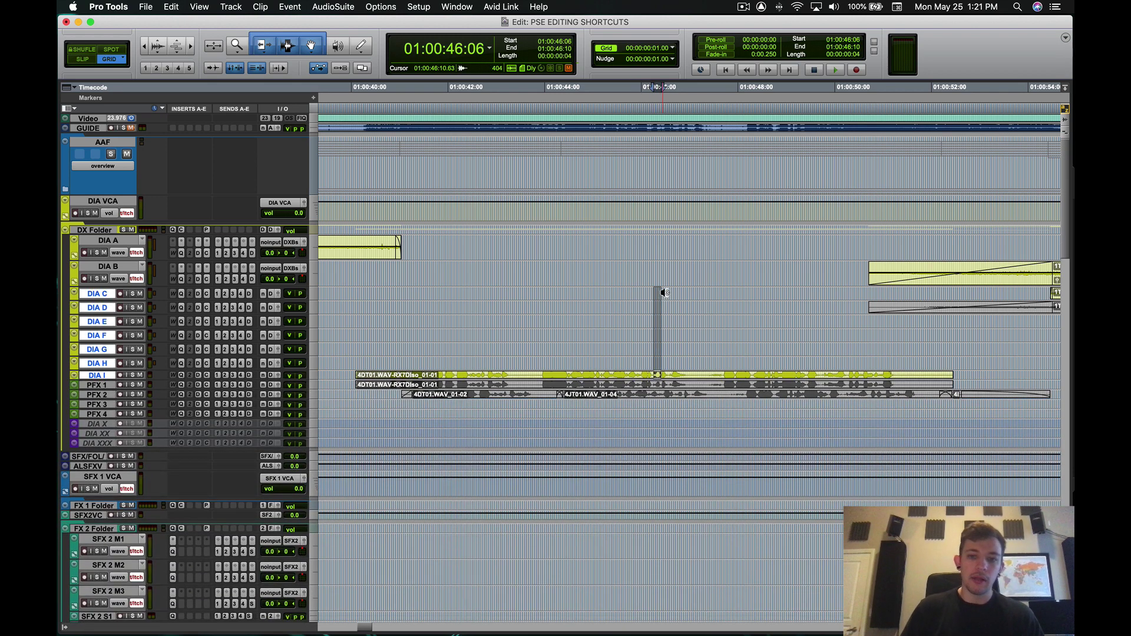
key("ctrl+Up")
key("ctrl+Up")
scroll(665, 293, "down", 10)
scroll(664, 293, "right", 10)
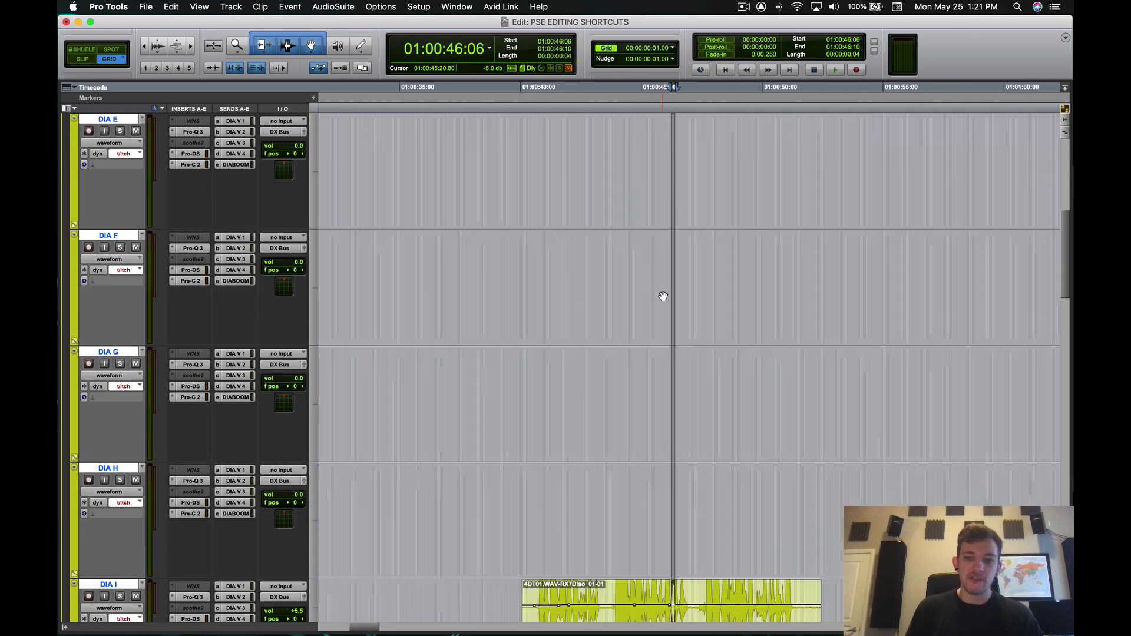
scroll(663, 297, "up", 5)
scroll(664, 297, "up", 3)
scroll(664, 296, "down", 3)
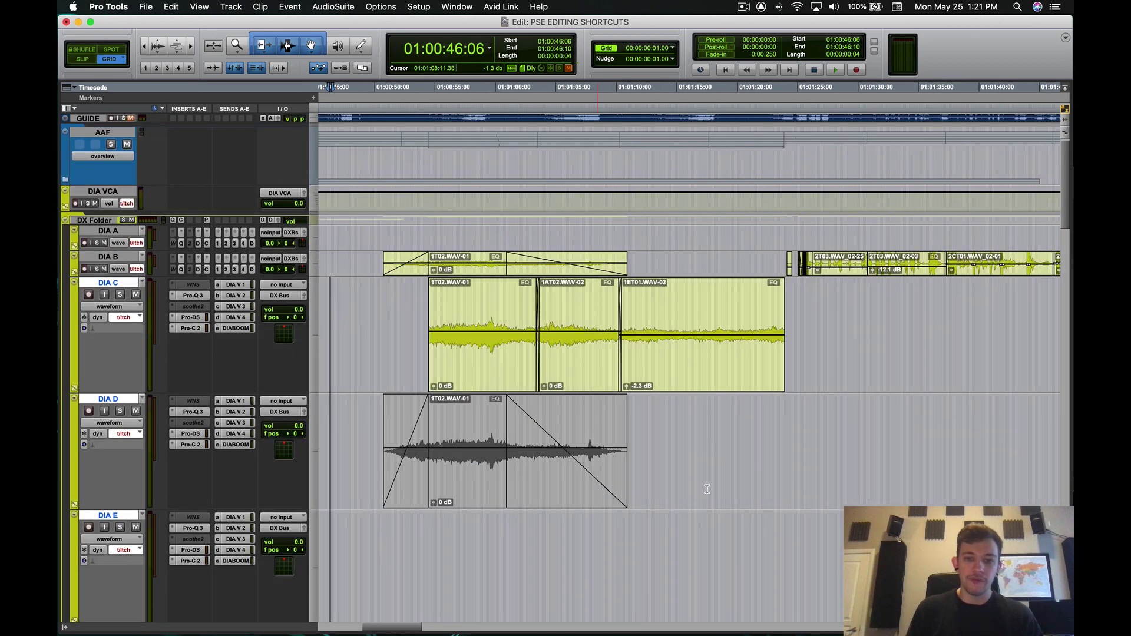
Step: Place the edit cursor in the DIA C clip 1T02.WAV-01 at about 01:00:58:11, and zoom in and out around it
left_click(477, 333)
key("super+bracketright")
key("super+bracketright")
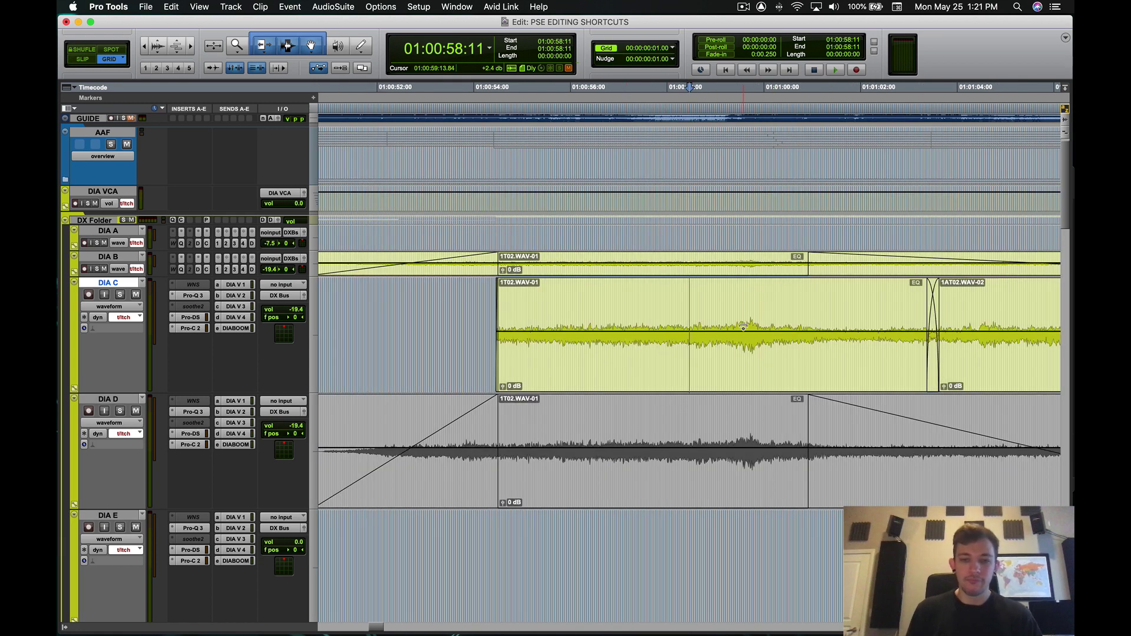
key("super+bracketleft")
key("super+bracketleft")
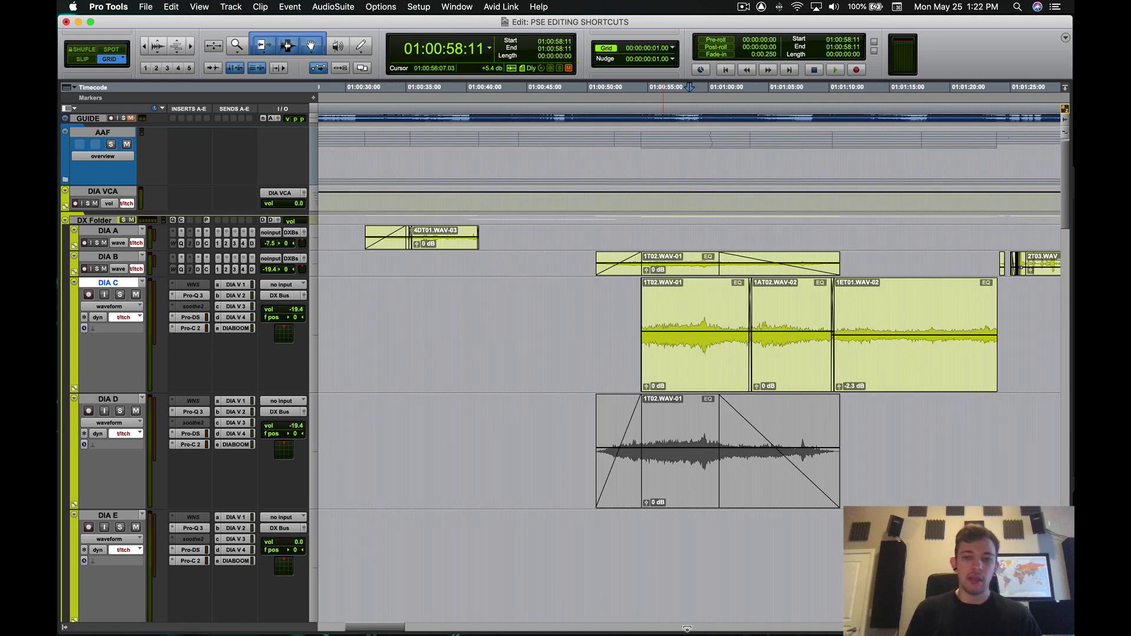
Step: Select about 01:00:45:05 to 01:01:12:04 across tracks DIA C to DIA G, and reduce their heights together
key("KP_Decimal")
key("1")
key("KP_Decimal")
scroll(750, 575, "down", 8)
left_click(752, 575, "shift")
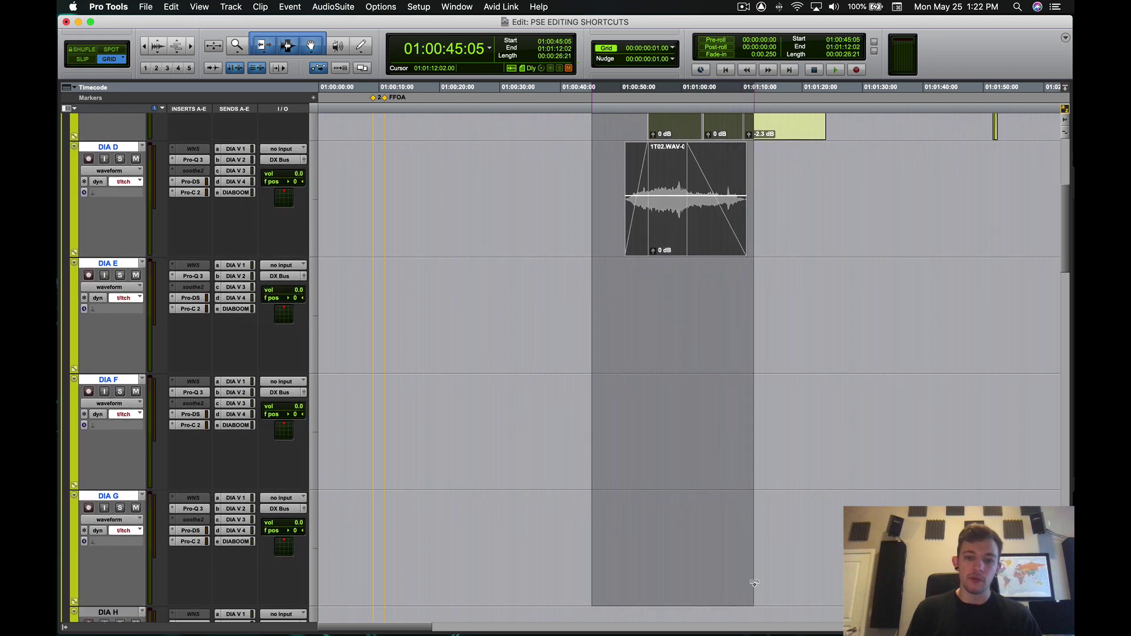
key("ctrl+Down")
key("ctrl+Down")
key("ctrl+Down")
scroll(666, 521, "up", 5)
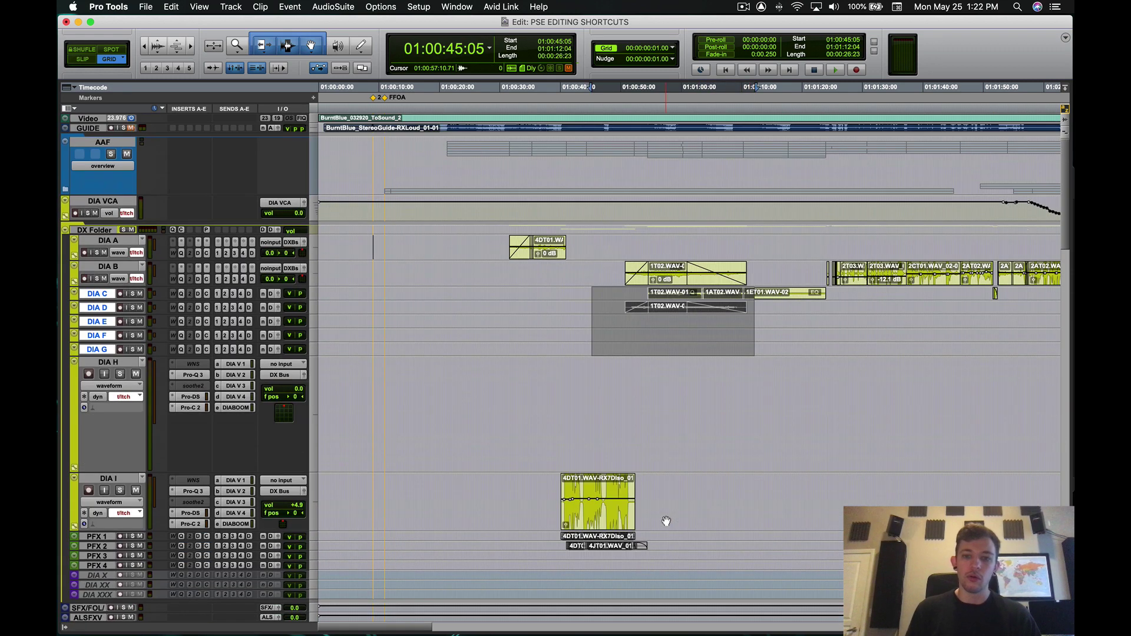
Step: Select about 01:01:00:18 to 01:01:09:09 across tracks DIA H and DIA I, and reduce both track heights to thin rows
left_click_drag(687, 357, 737, 530)
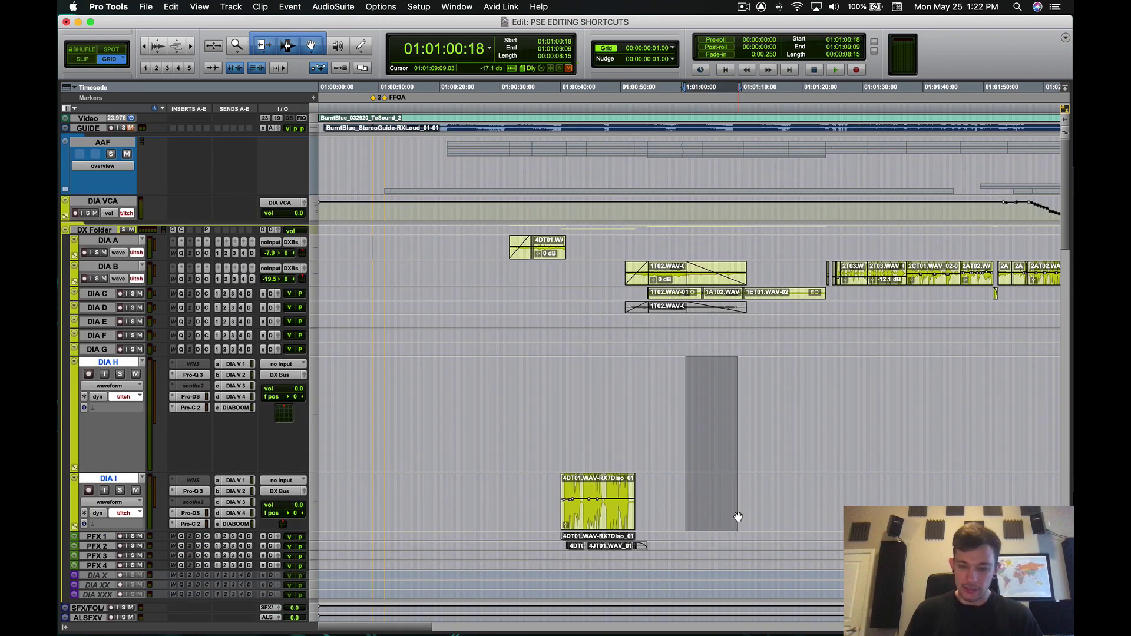
key("ctrl+Down")
key("ctrl+Down")
key("ctrl+Down")
key("ctrl+Down")
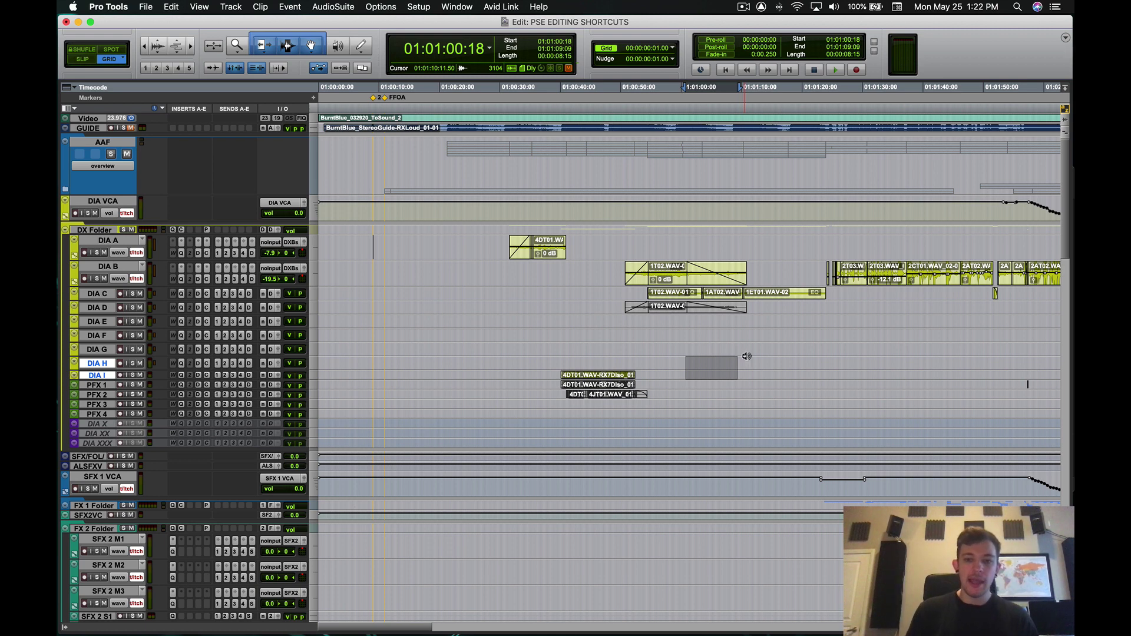
Step: Reduce the height of all tracks in the session at once, enlarge them all, and reduce them all again
key("ctrl+alt+Down")
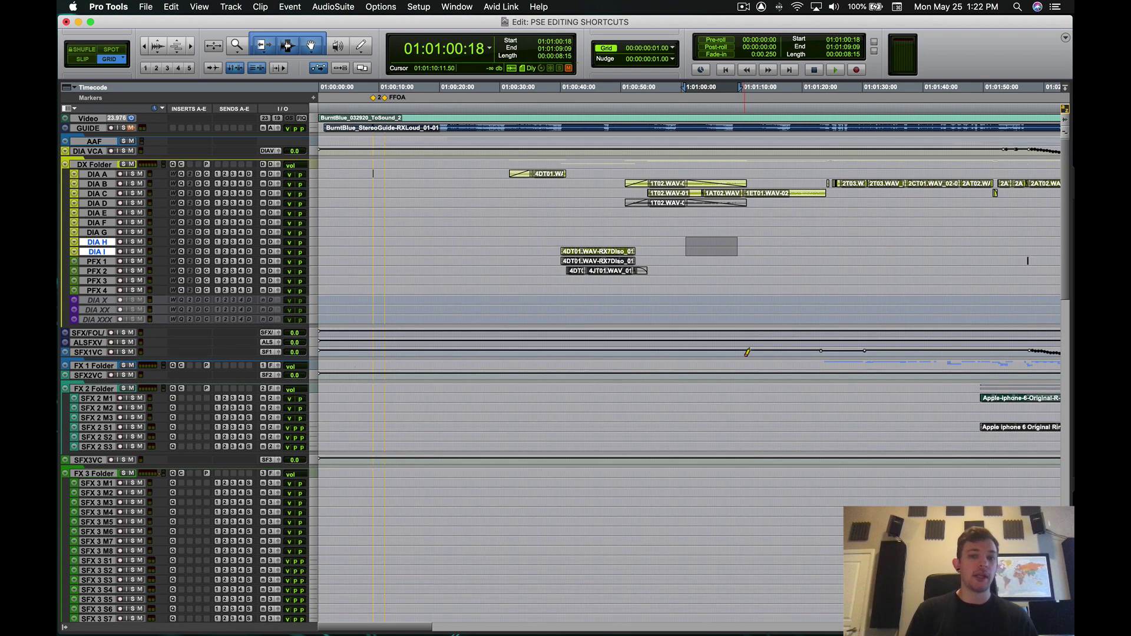
key("ctrl+alt+Up")
key("ctrl+alt+Up")
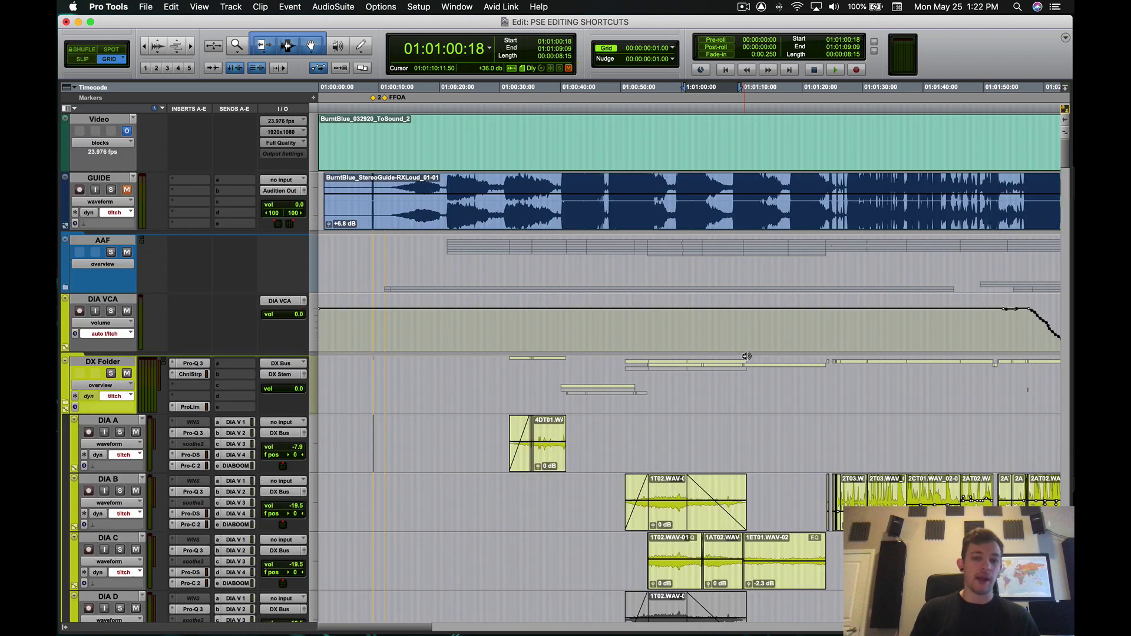
key("ctrl+alt+Down")
key("ctrl+alt+Down")
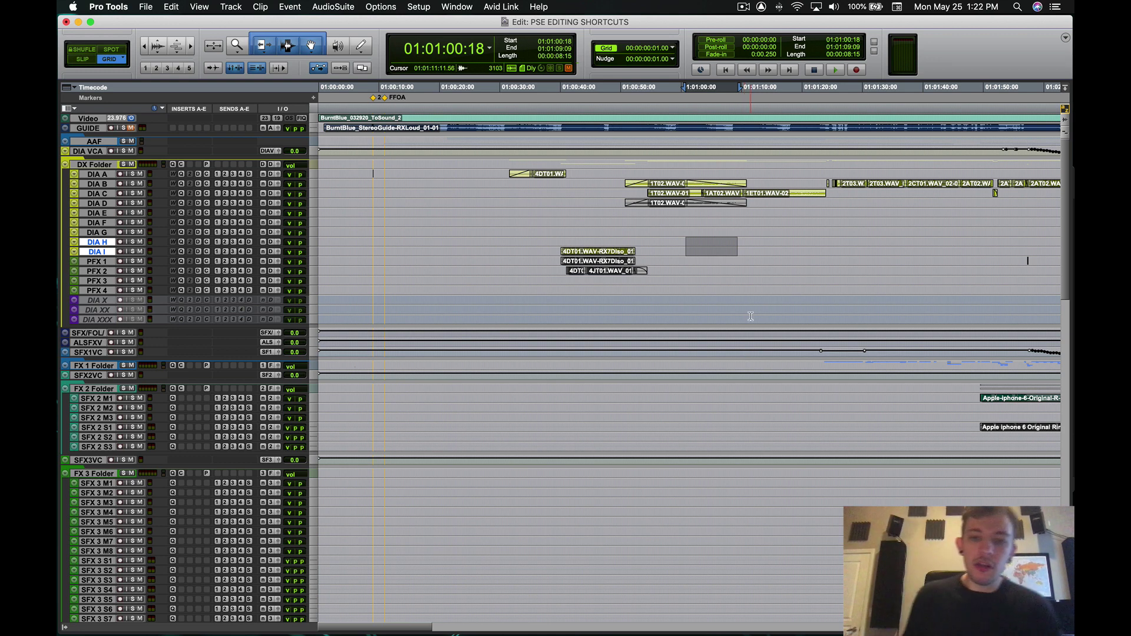
Step: Select about 01:00:59:04 to 01:01:00:01 across tracks DIA I and PFX 1, and enlarge both tracks to show their waveforms
left_click_drag(683, 250, 675, 260)
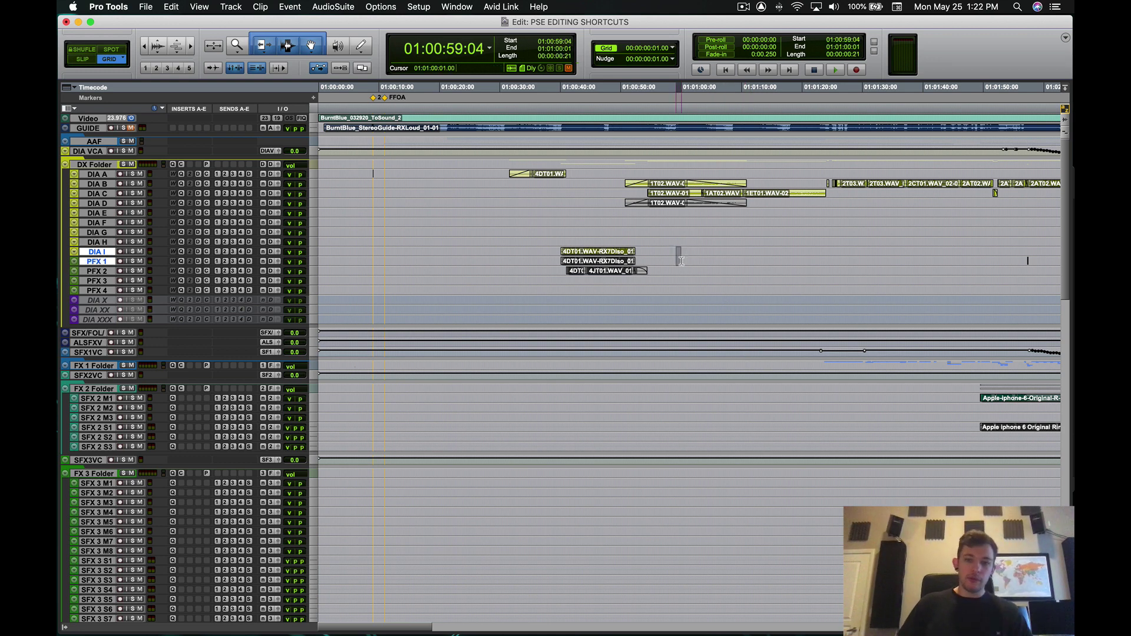
key("ctrl+Up")
key("ctrl+Up")
key("ctrl+Up")
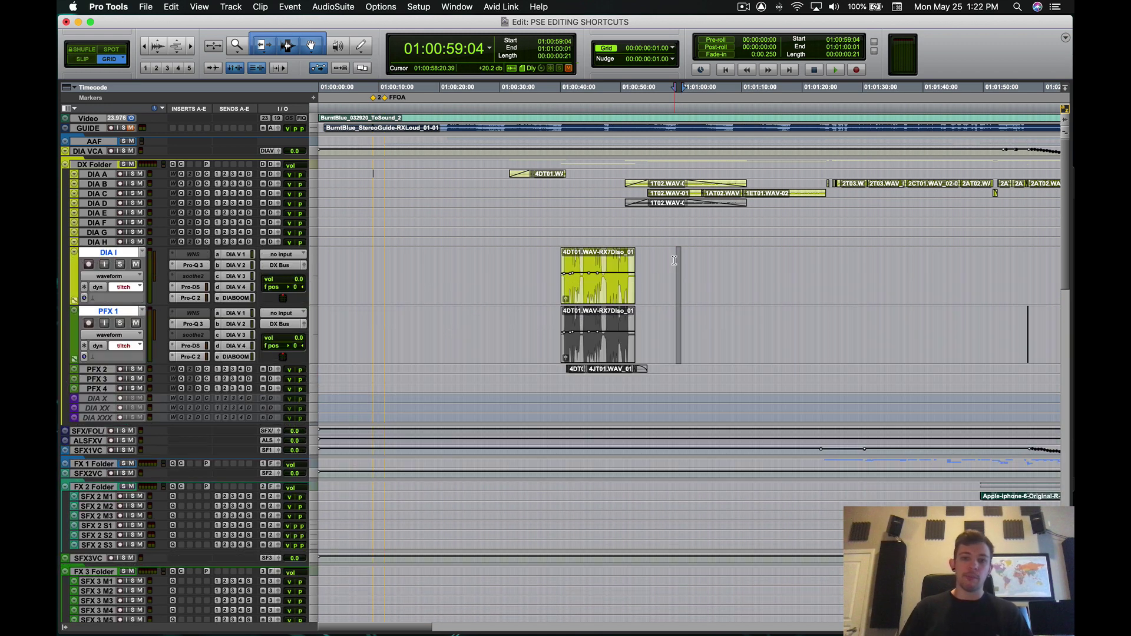
Step: Place the edit cursor on DIA I ahead of the clip 4DT01.WAV-RX7DIso_01-01, at about 01:00:34:06
left_click(640, 254)
key("super+bracketright")
key("super+bracketright")
scroll(640, 254, "left", 5)
scroll(457, 258, "right", 3)
left_click(456, 258)
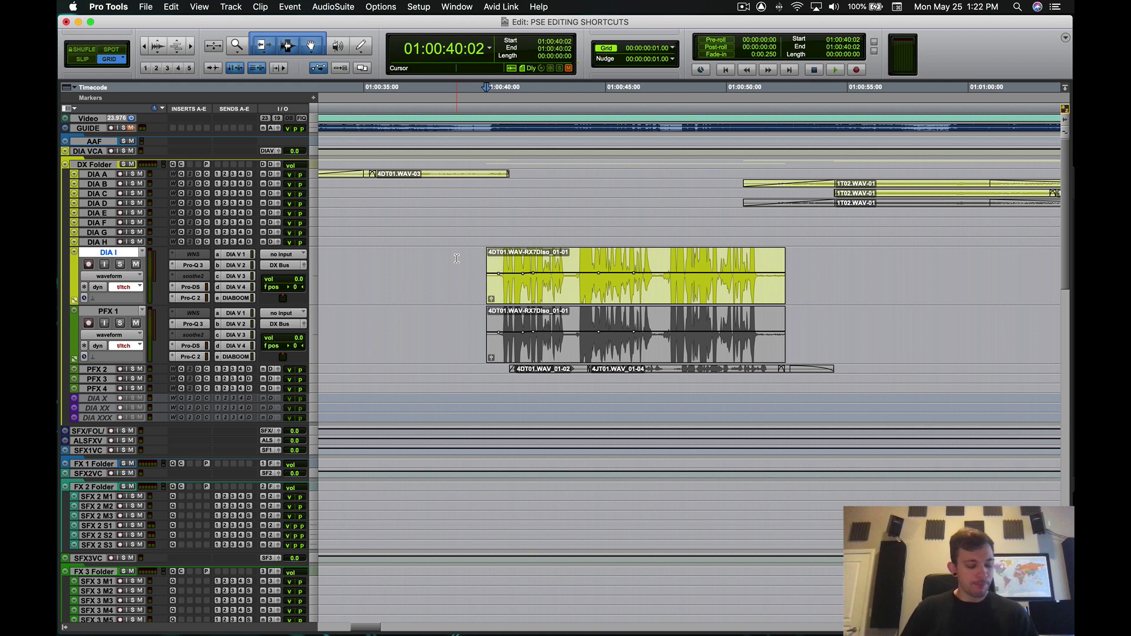
left_click(346, 268)
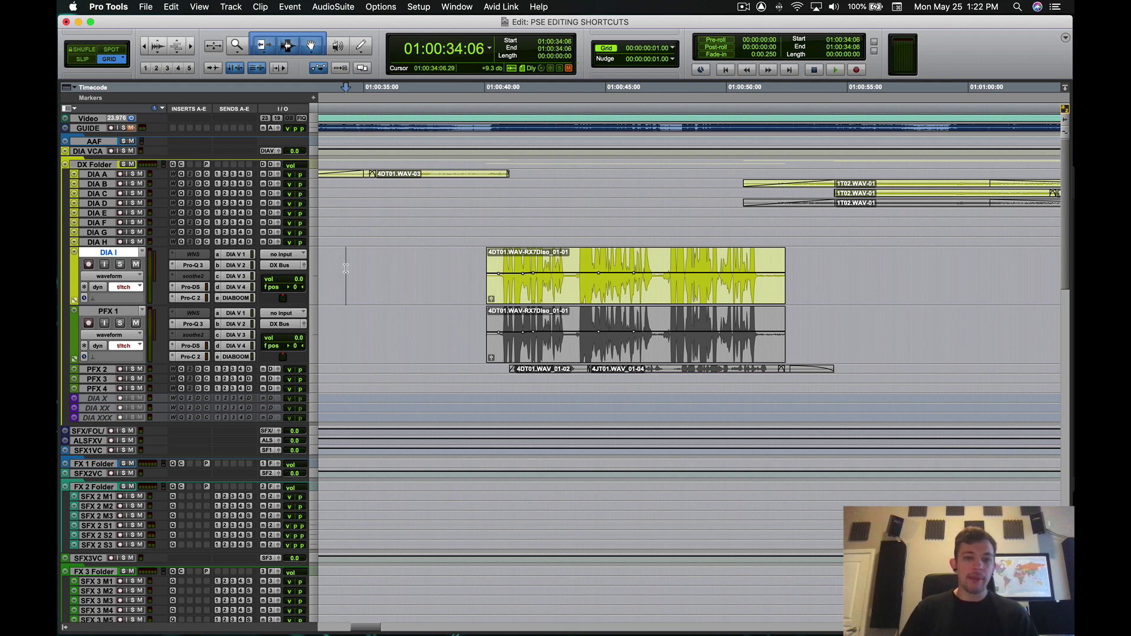
Step: Turn Tab to Transients on and off again, and jump forward from one clip boundary to the following ones along DIA I
left_click(214, 68)
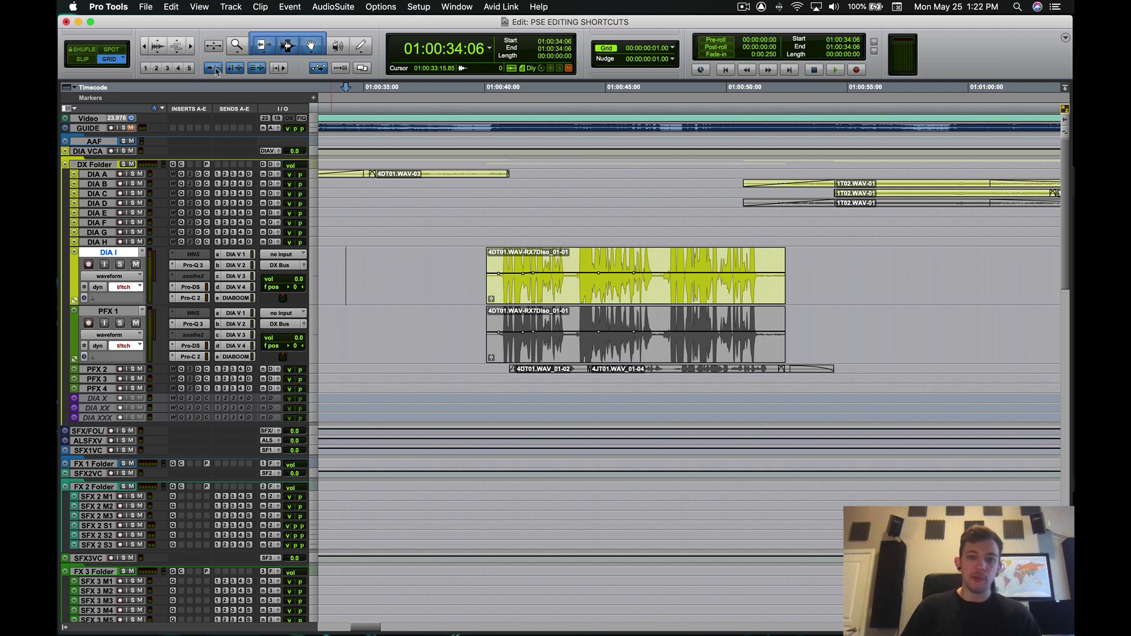
left_click(215, 68)
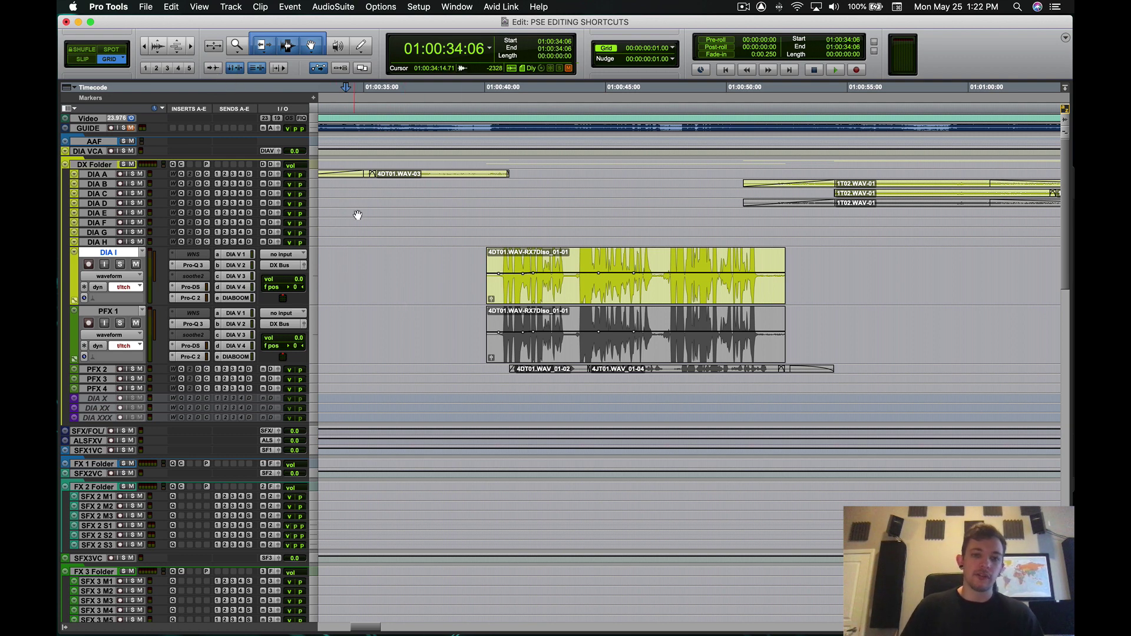
key("Tab")
key("Tab")
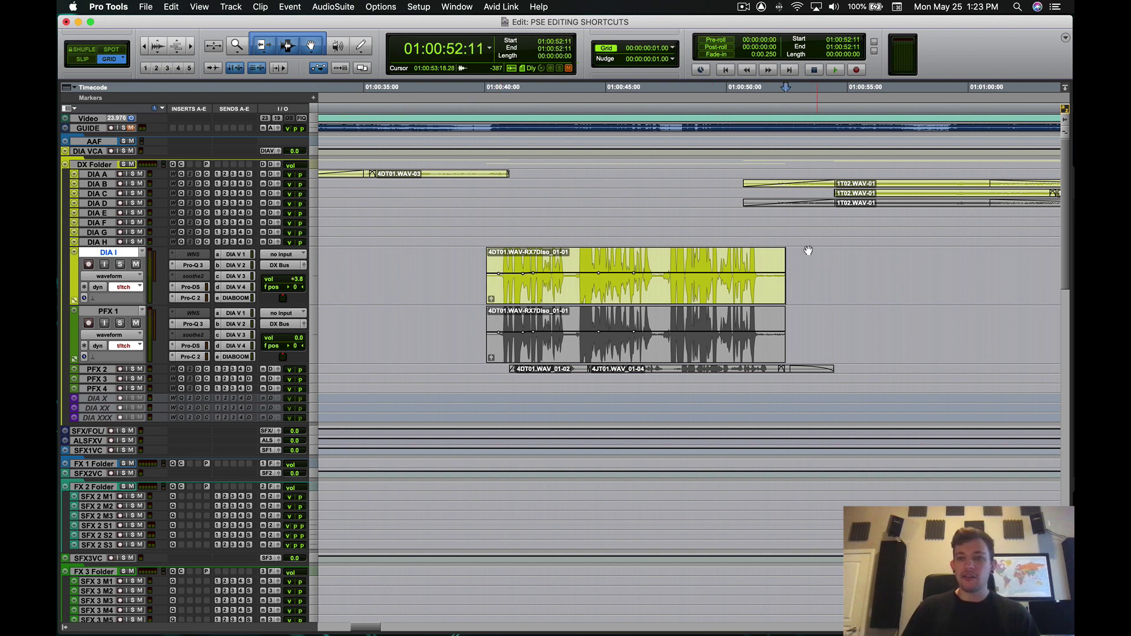
key("Tab")
key("Tab")
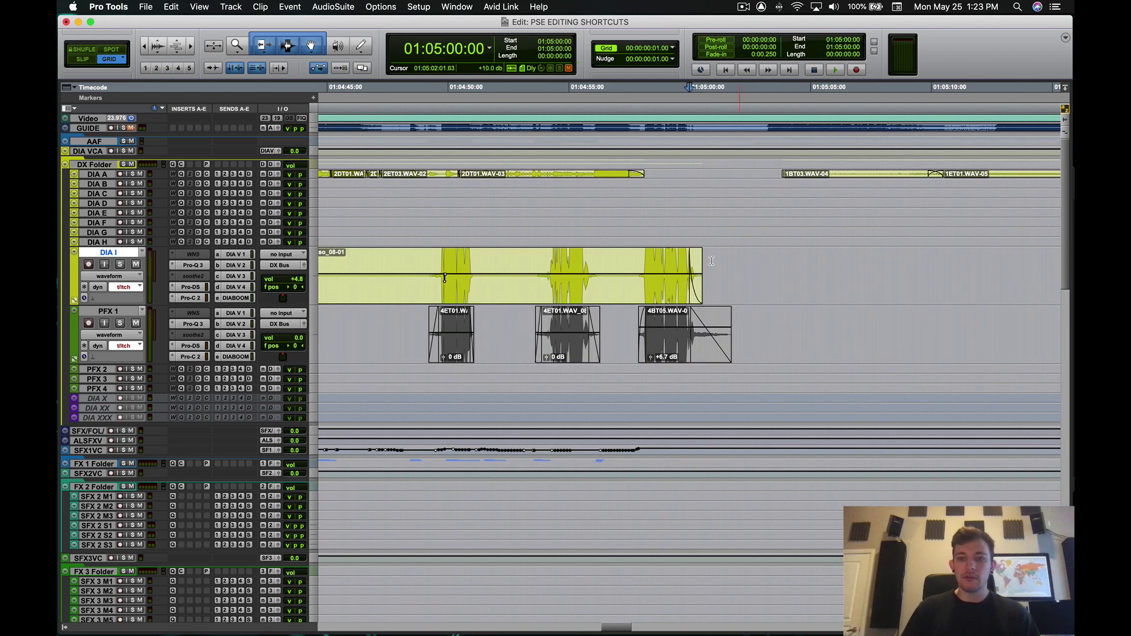
key("Tab")
Step: Jump backward through the clip boundaries on DIA I to the clip 4DT01.WAV-RX7DIso_01-01, and zoom in on it
key("alt+Tab")
key("alt+Tab")
key("alt+Tab")
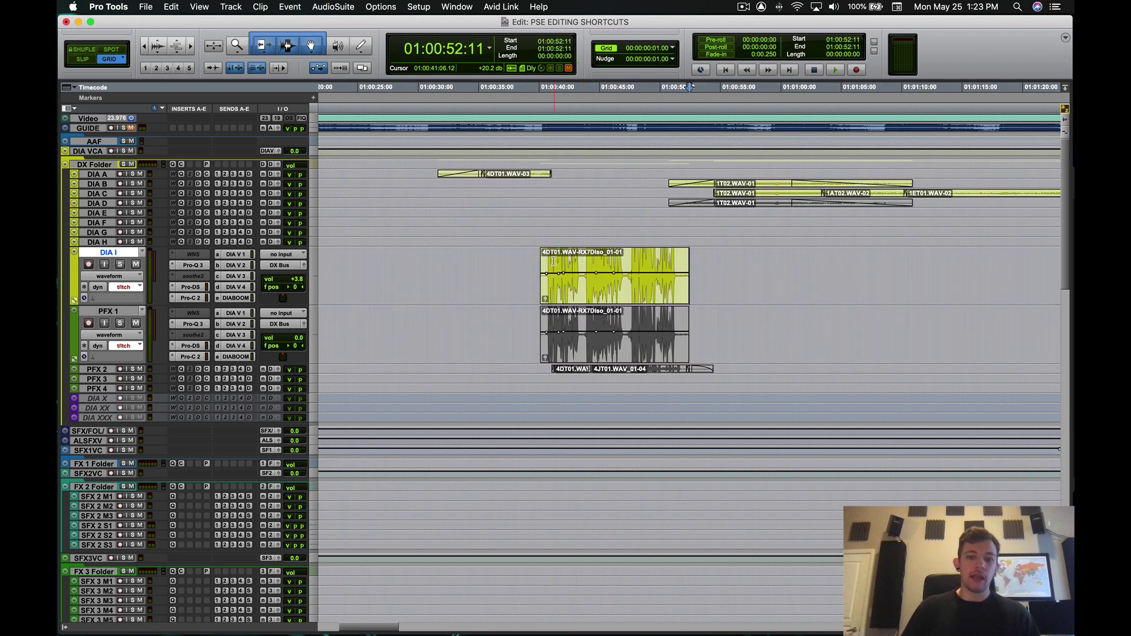
key("alt+Tab")
key("super+bracketright")
key("super+bracketleft")
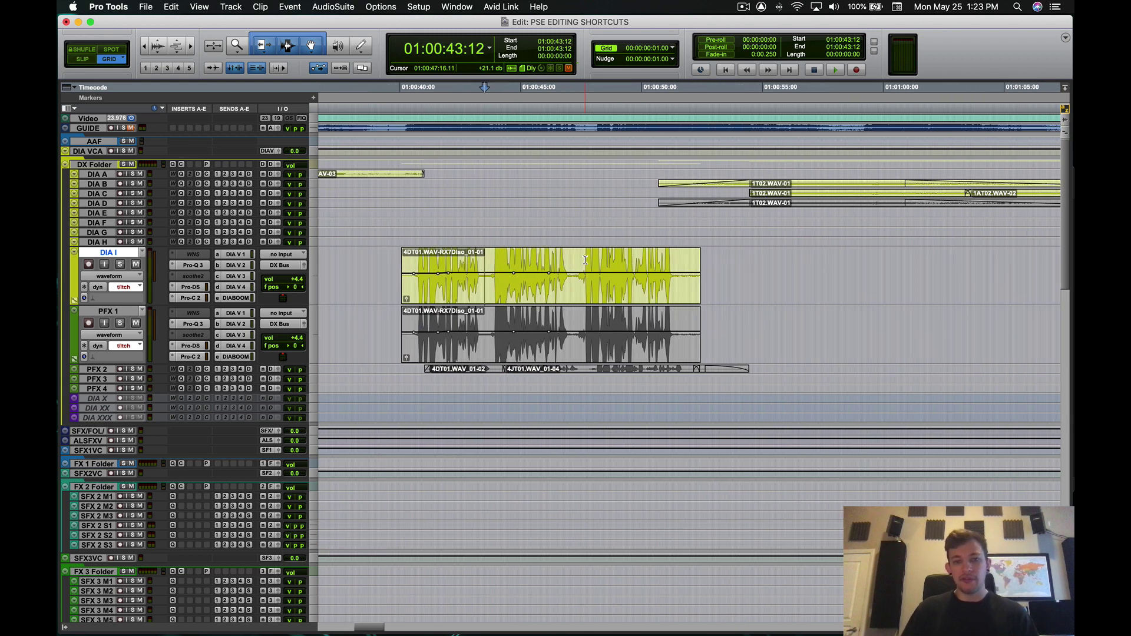
Step: Place the edit cursor on DIA I at about 01:00:37:19, jump to the following clip's start, and zoom in on that clip
left_click(367, 264)
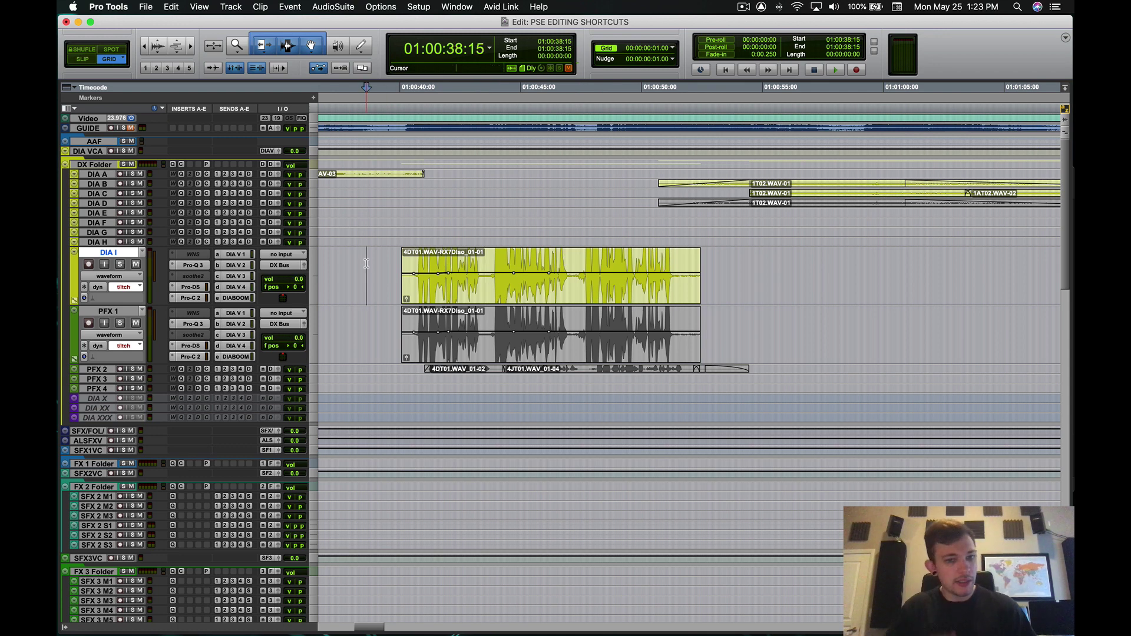
left_click(346, 260)
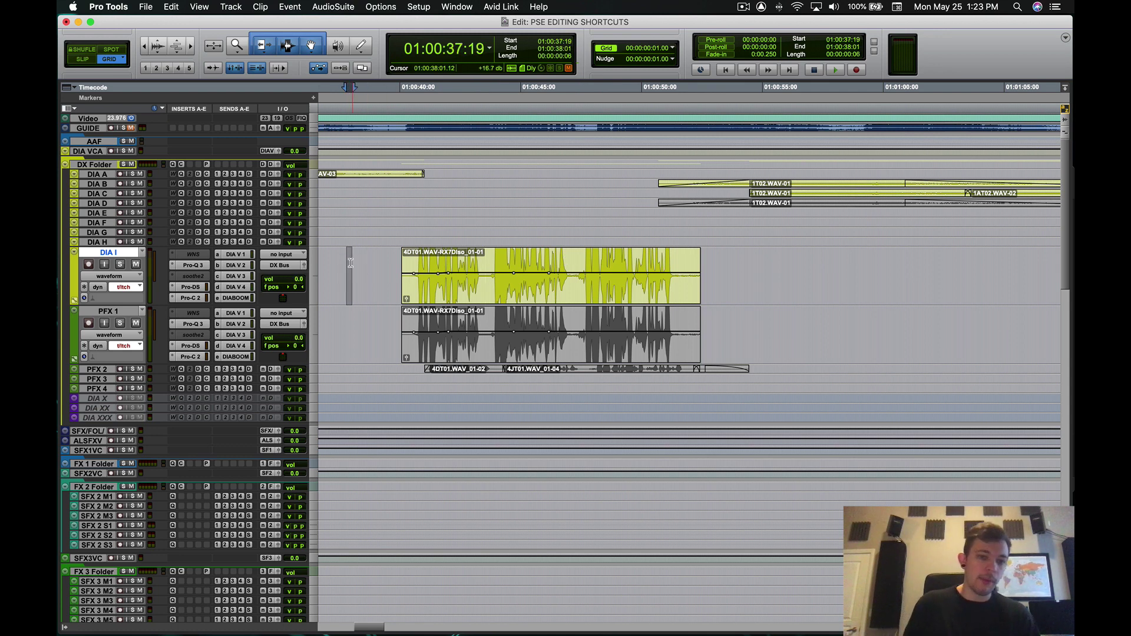
key("Tab")
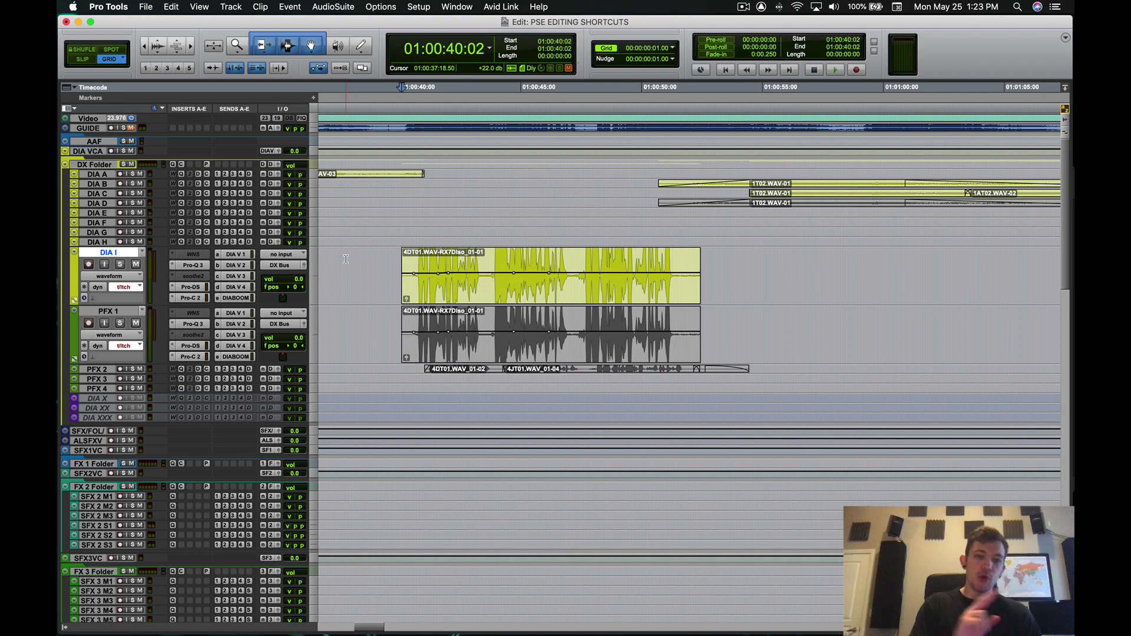
key("t")
key("t")
key("t")
key("t")
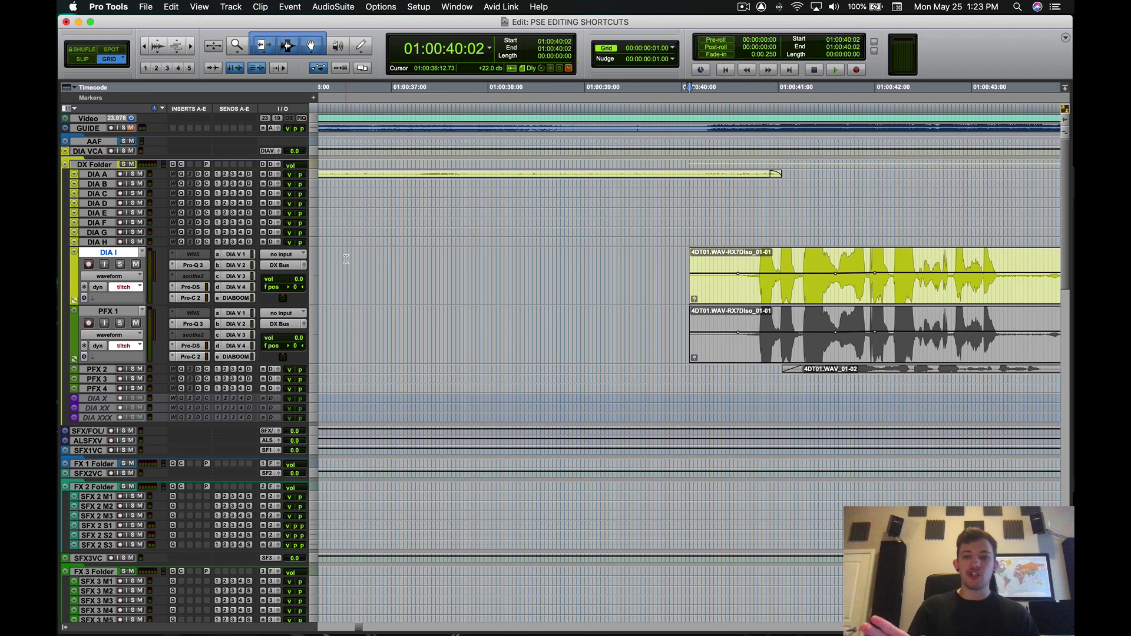
key("r")
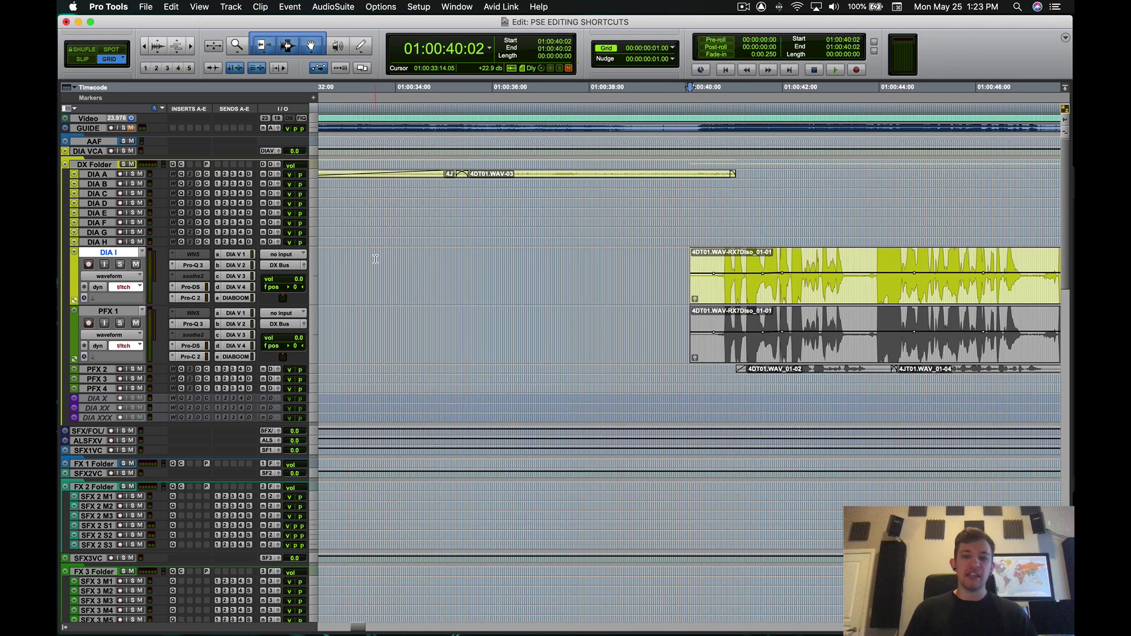
scroll(354, 260, "right", 5)
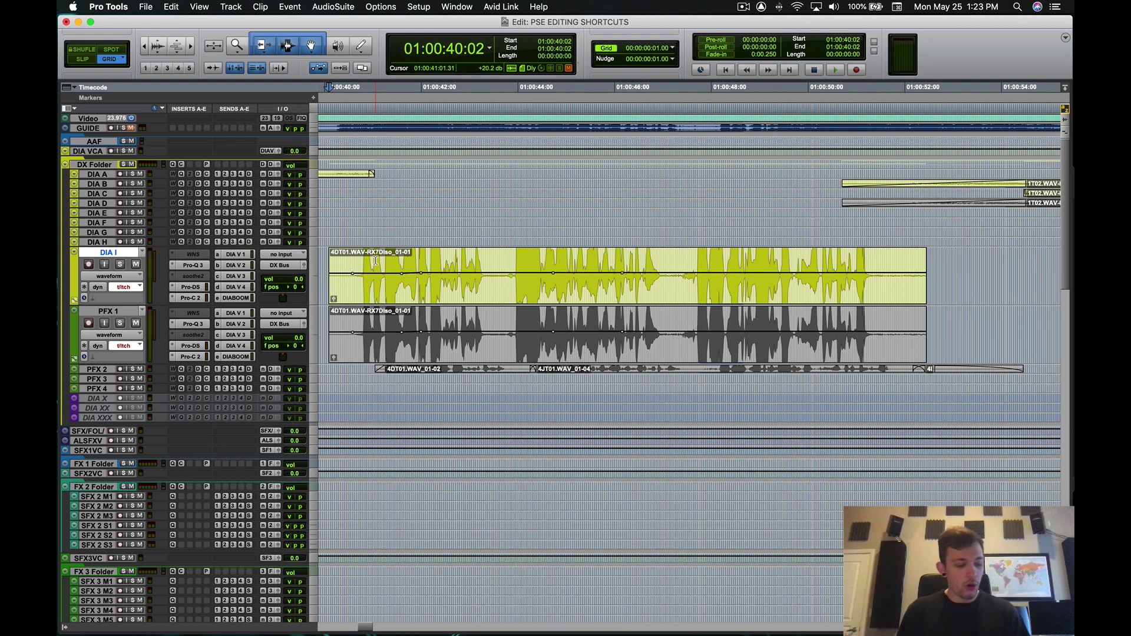
Step: Extend the selection on DIA I from the cursor to the end of the clip 4DT01.WAV-RX7DIso_01-01
key("shift+Tab")
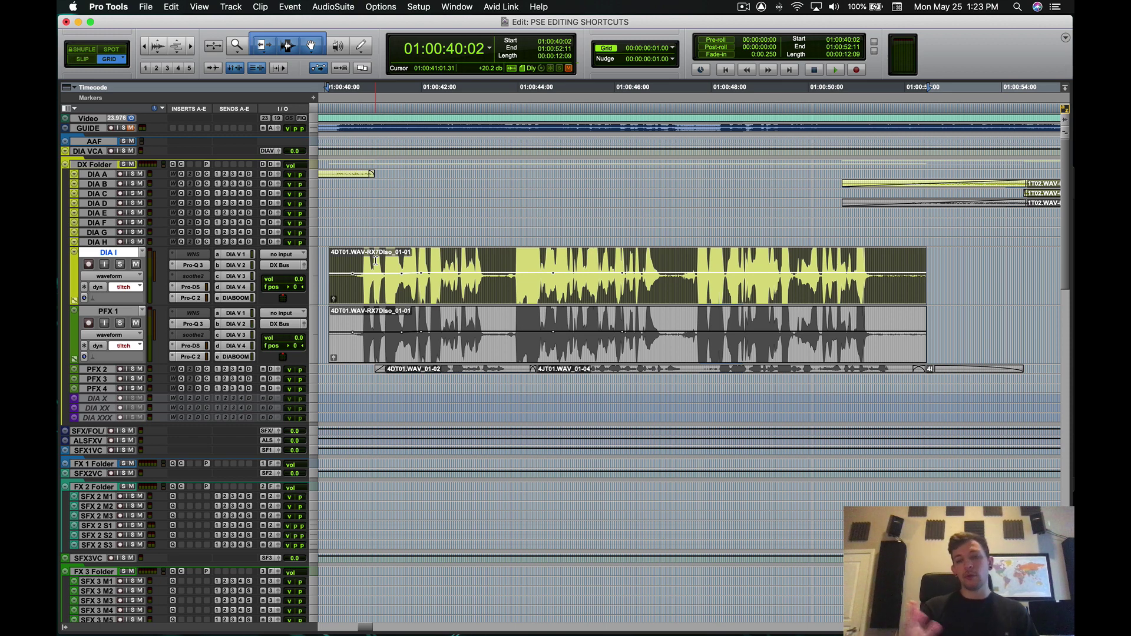
Step: Split the DIA I clip at 01:00:47:00 and crossfade the cut from 01:00:46:18 to 01:00:47:06
left_click(662, 259)
key("super+e")
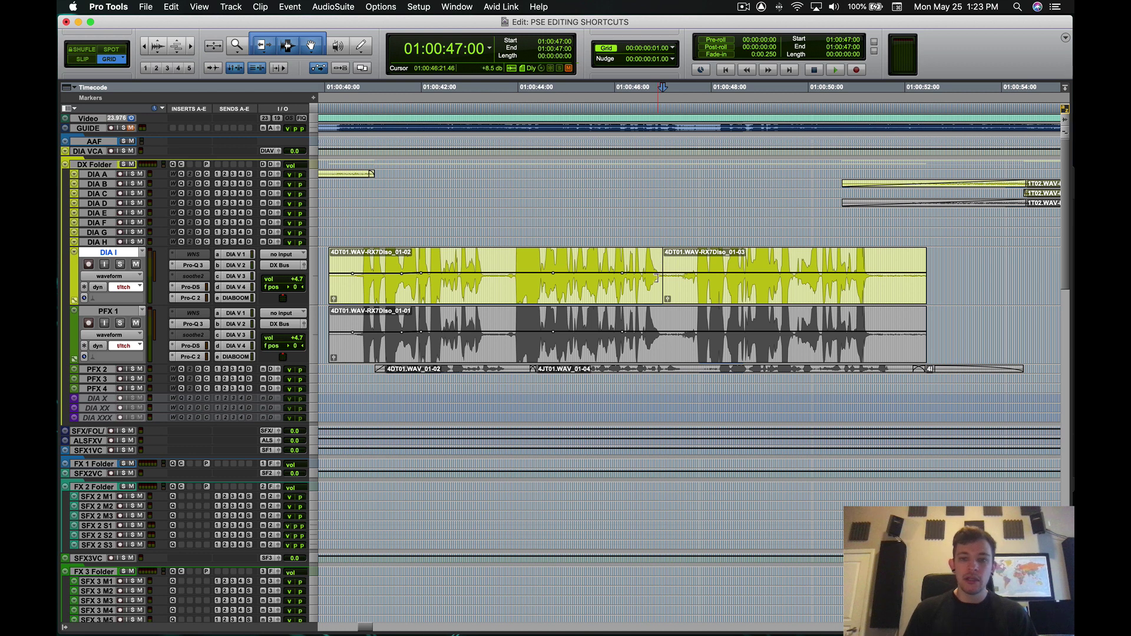
left_click_drag(650, 257, 677, 257)
key("ctrl+super+f")
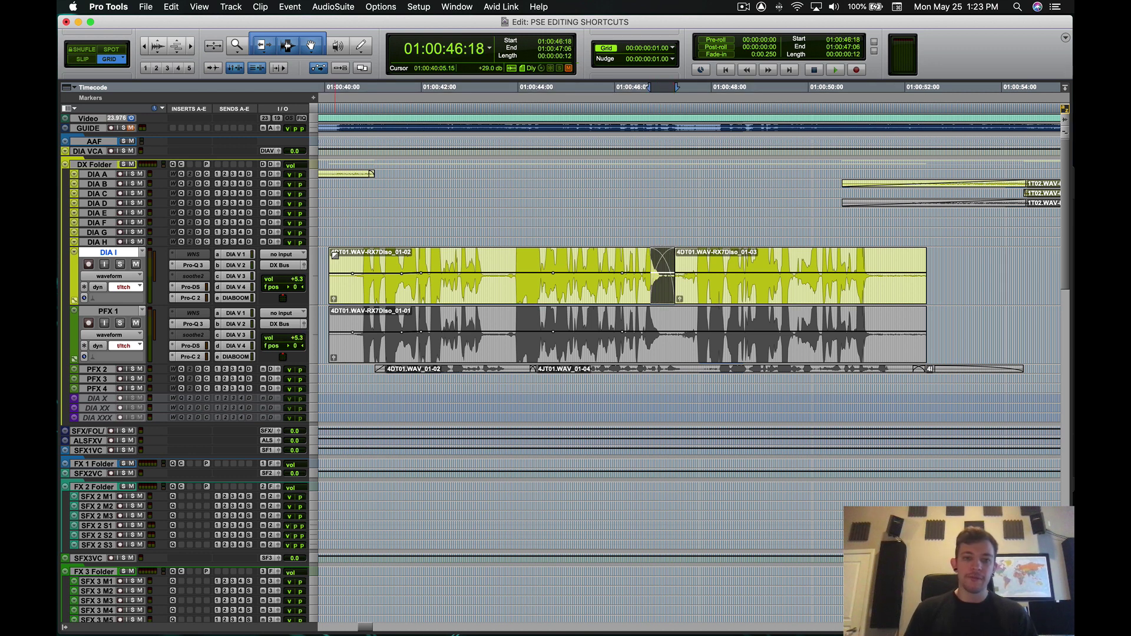
Step: Select from the first DIA I clip's start at 01:00:40:02, extending across the crossfade to the second clip's end at 01:00:52:11
left_click(325, 257)
key("shift+Tab")
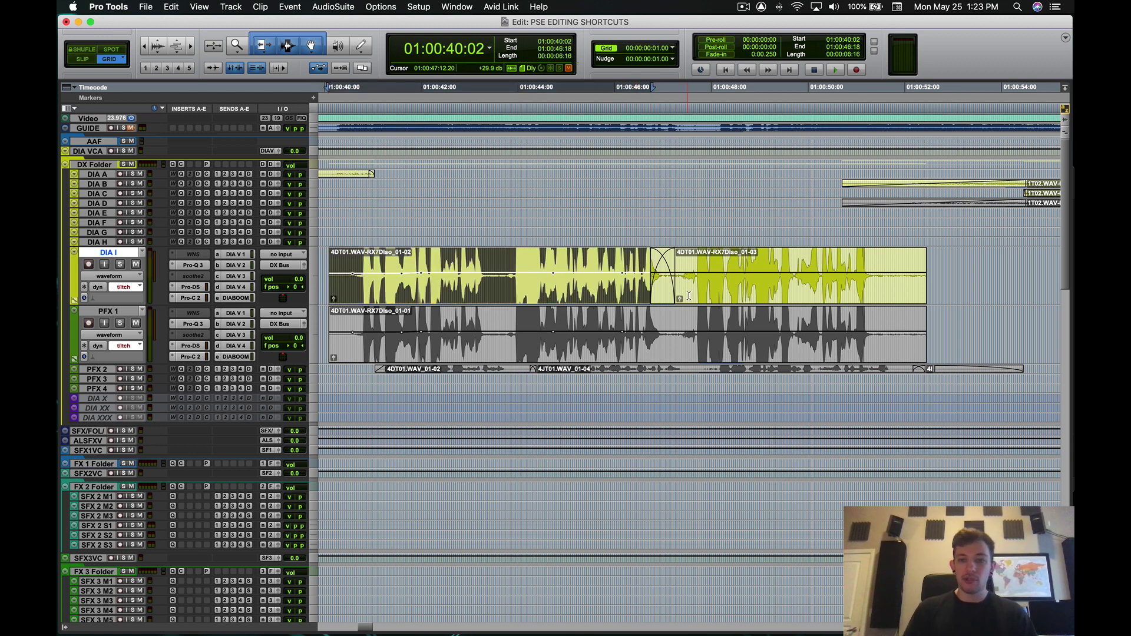
left_click(675, 262, "shift")
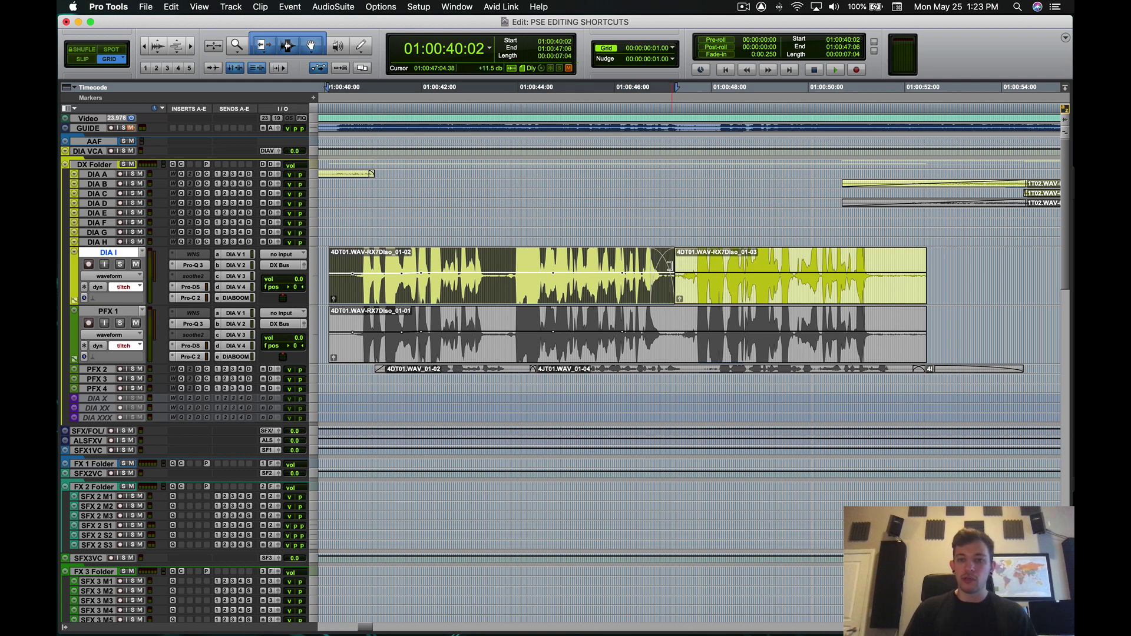
key("shift+Tab")
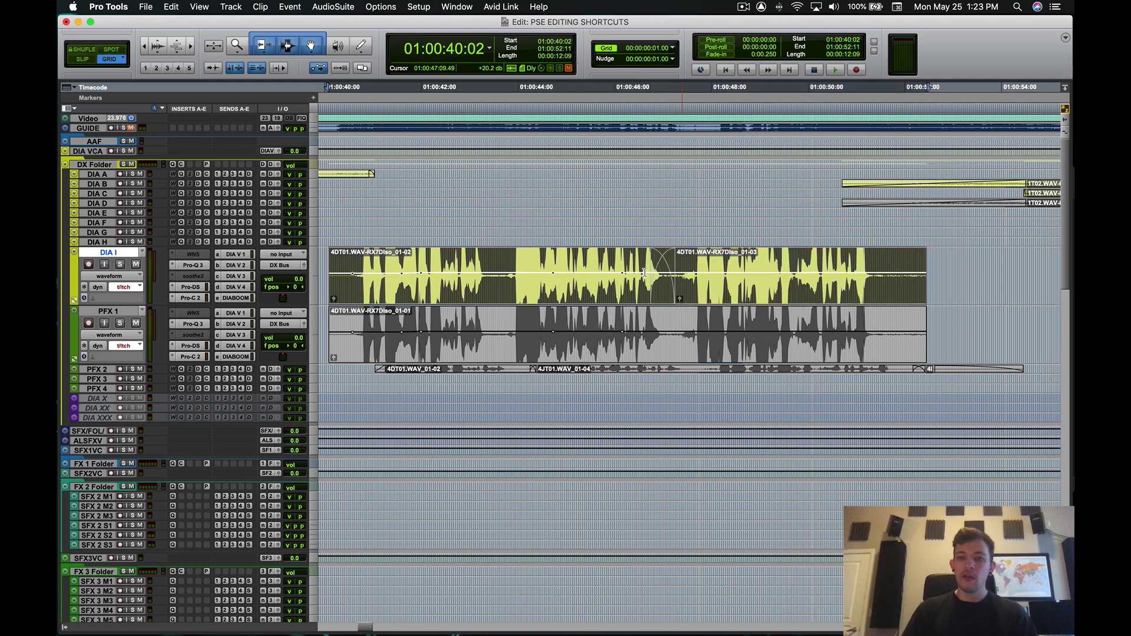
Step: Place the edit cursor at the second DIA I clip's end, 01:00:52:11, and jump backward to the crossfade's end at 01:00:47:06
key("r")
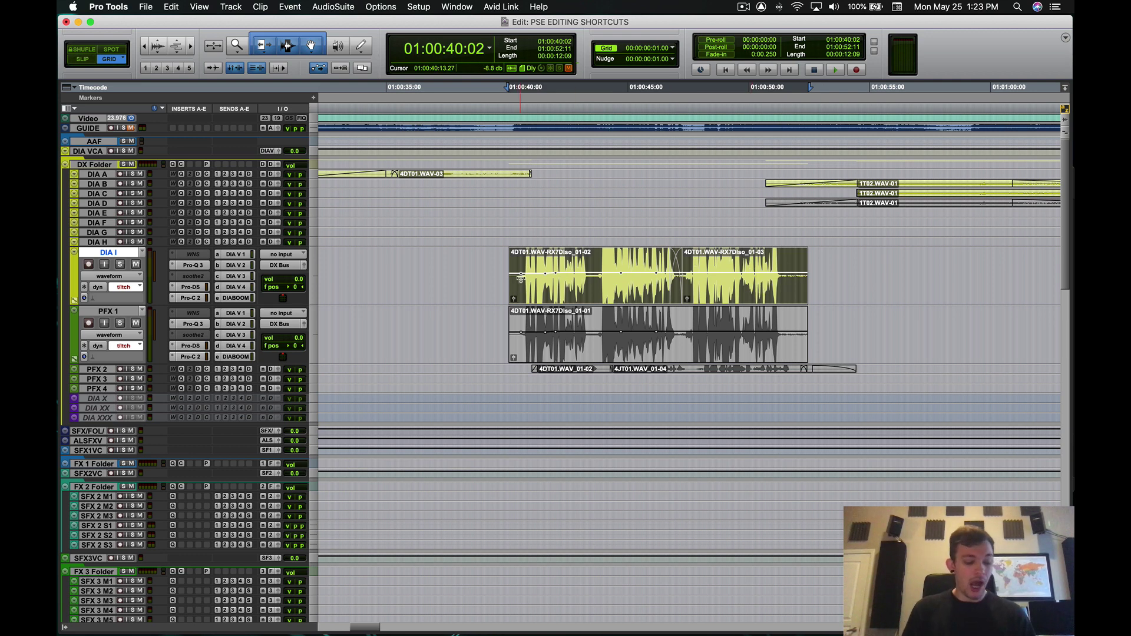
left_click(833, 248)
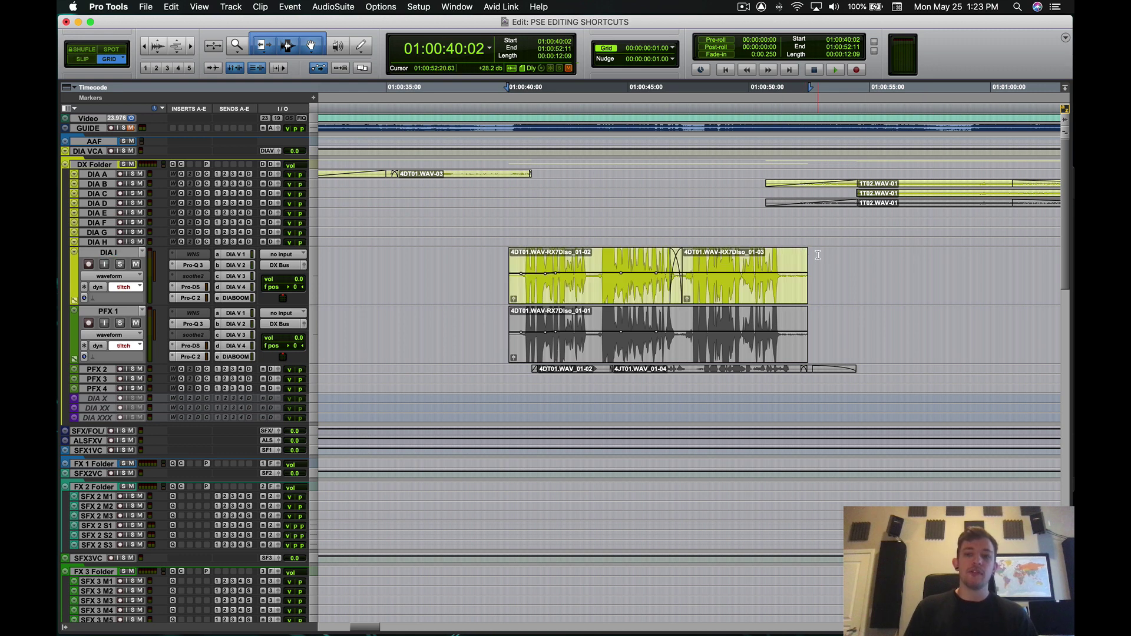
left_click(811, 255)
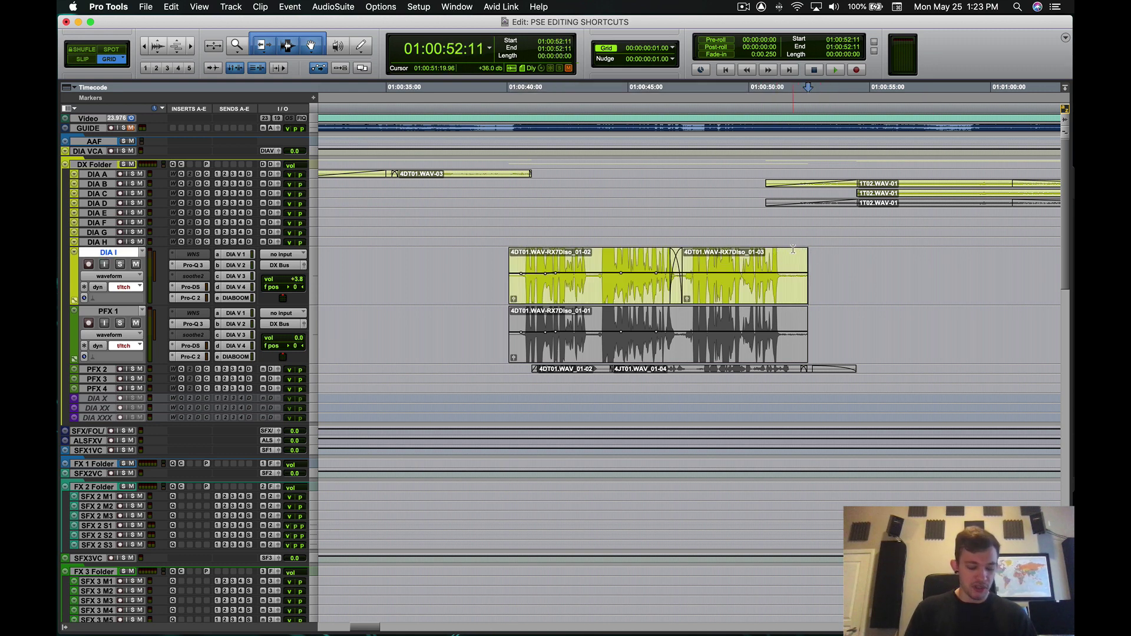
key("alt+Tab")
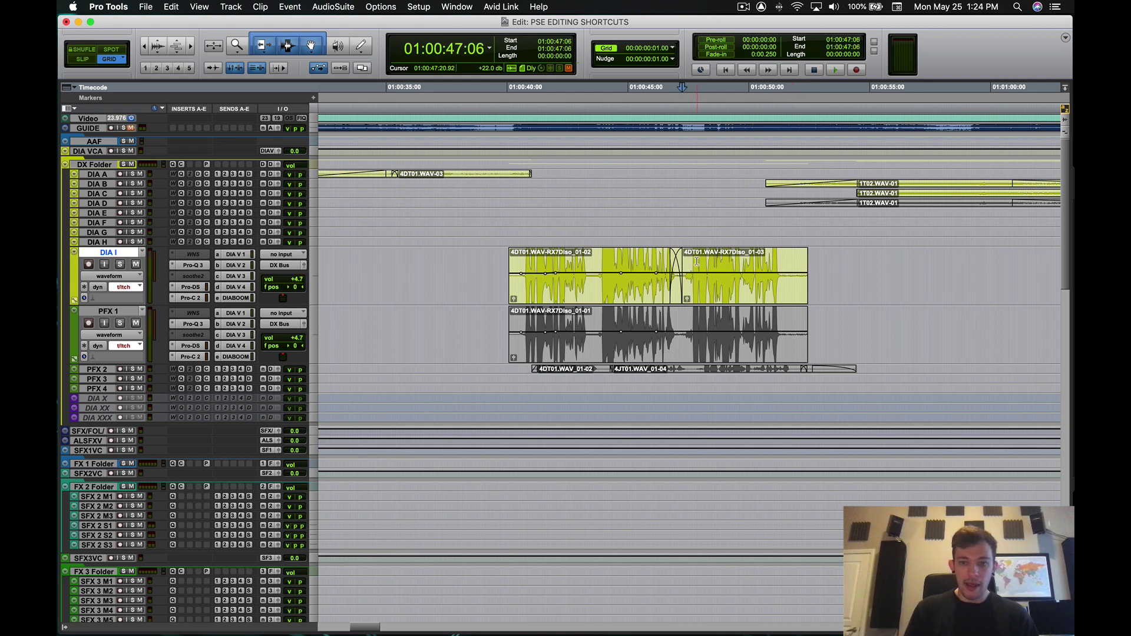
Step: Move to the second clip's end at 01:00:52:11 and extend the selection backward, boundary by boundary, to 01:00:40:02 on DIA I
key("super+bracketright")
key("super+bracketright")
key("super+bracketleft")
key("Tab")
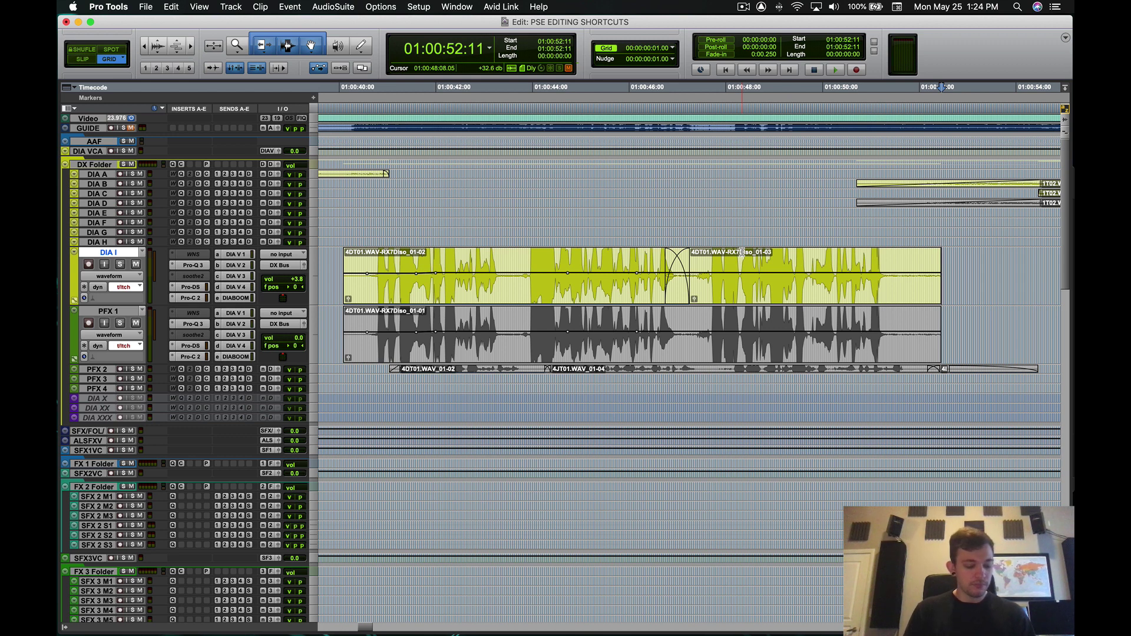
key("shift+alt+Tab")
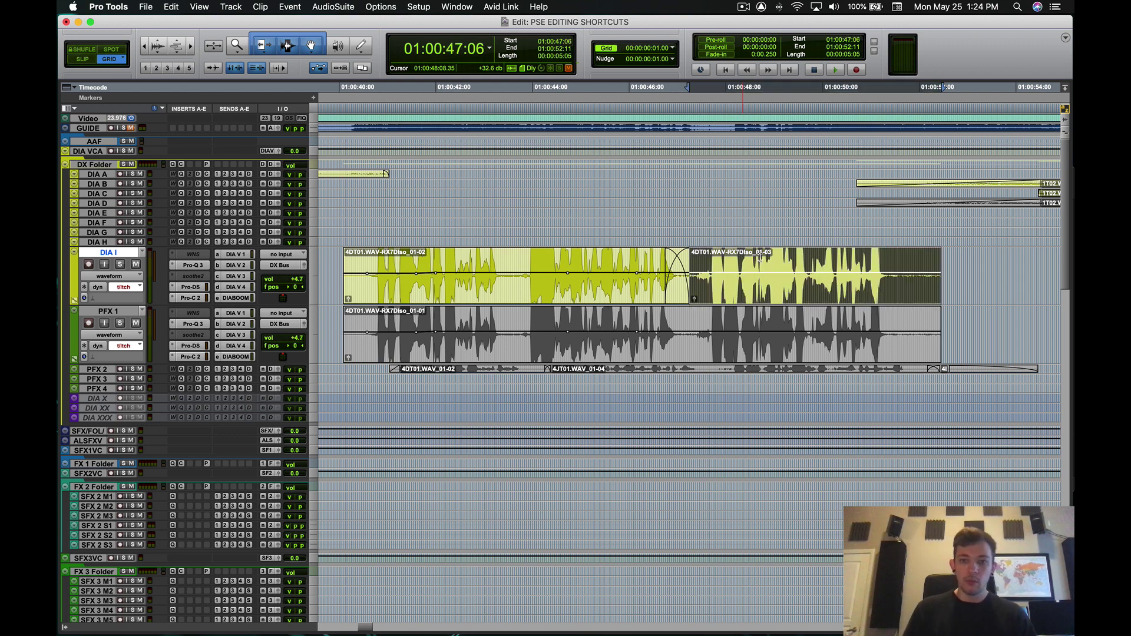
key("shift+alt+Tab")
key("shift+alt+Tab")
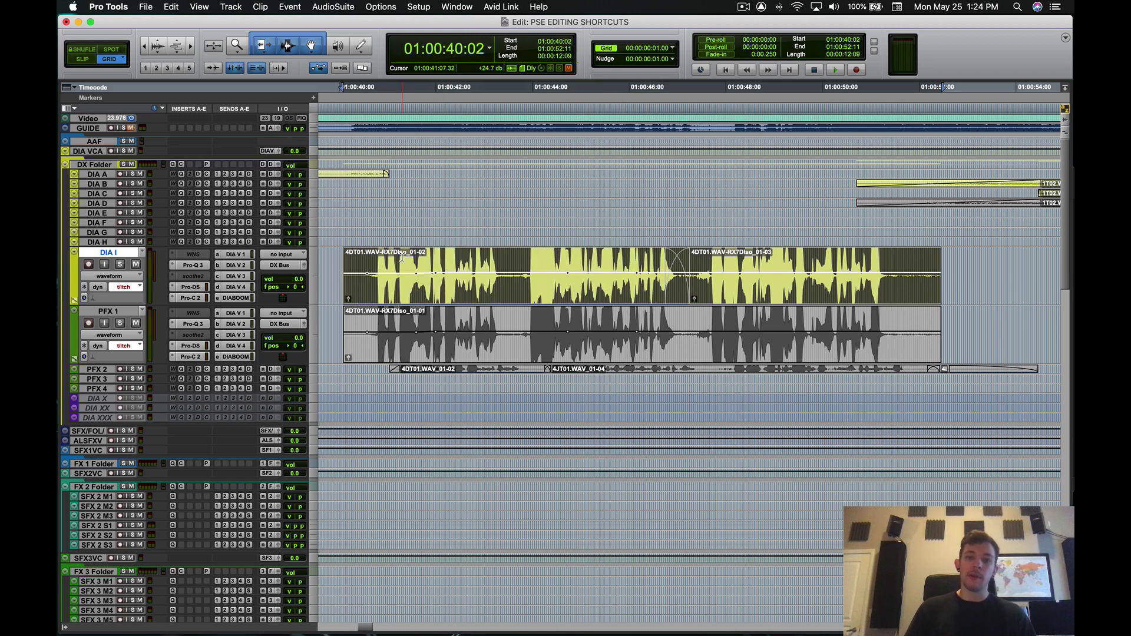
Step: Place the edit cursor on DIA I at 01:00:53:07 and jump forward to the following clip's start at 01:04:42:08
key("super+bracketleft")
key("super+bracketleft")
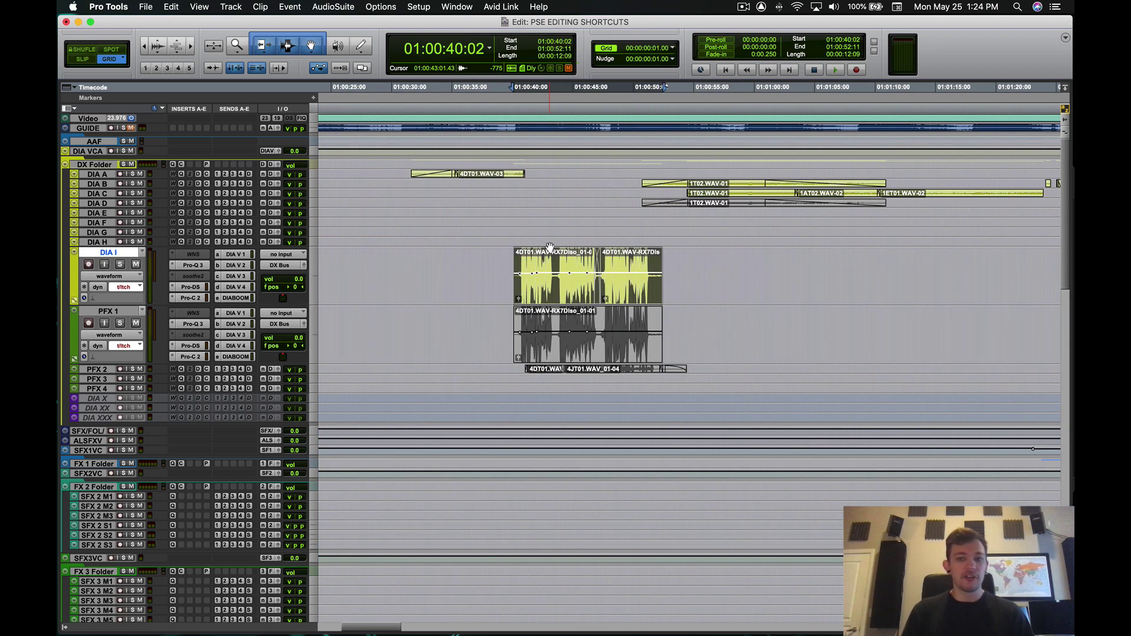
left_click(673, 261)
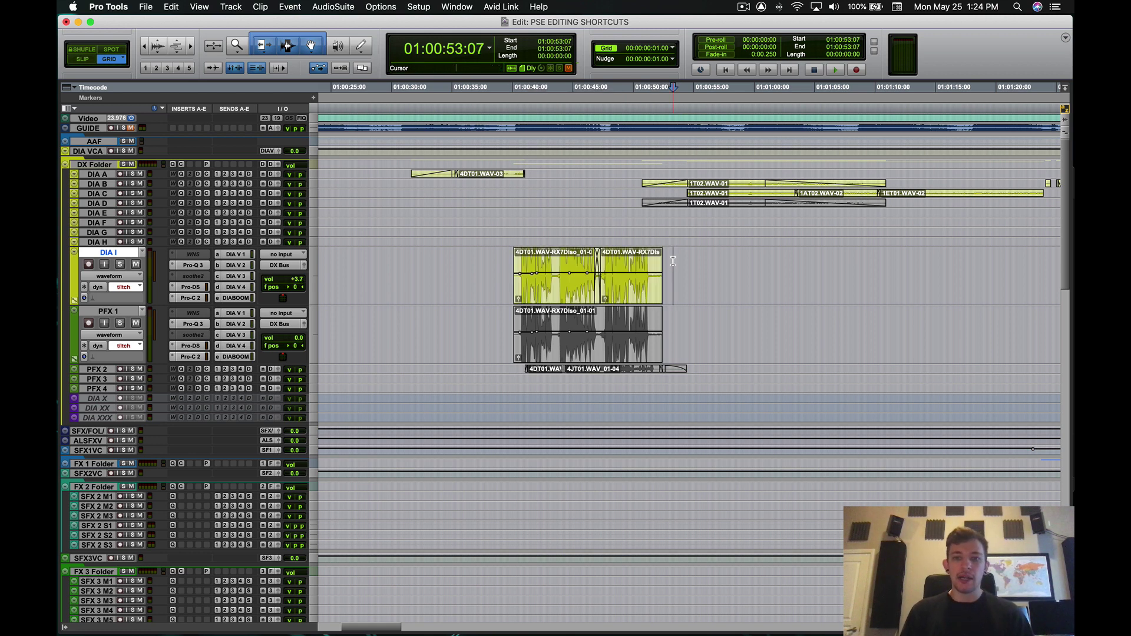
key("Tab")
key("r")
key("r")
key("r")
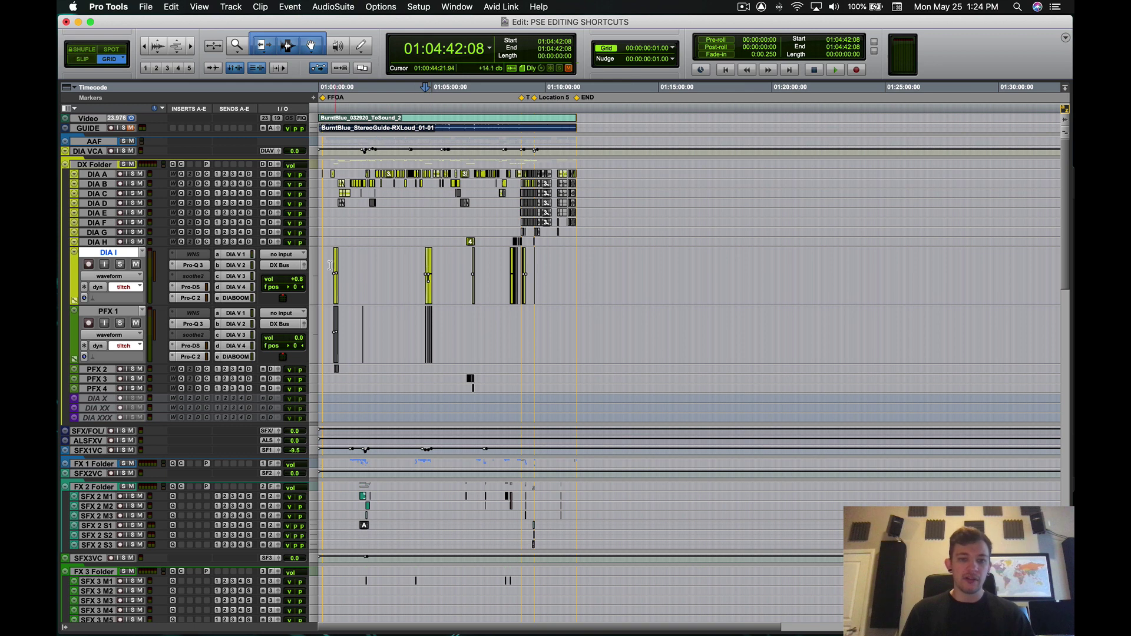
key("t")
key("t")
key("t")
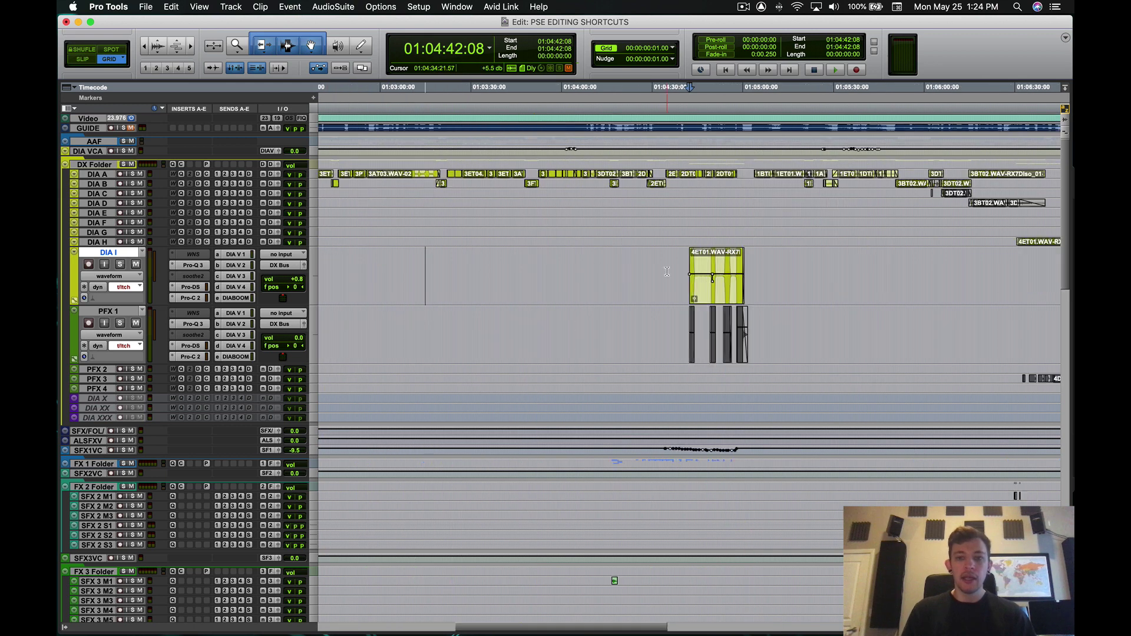
Step: Jump back along DIA I to the previous clip's end at 01:00:52:11 and zoom in around it
key("r")
key("alt+Tab")
key("t")
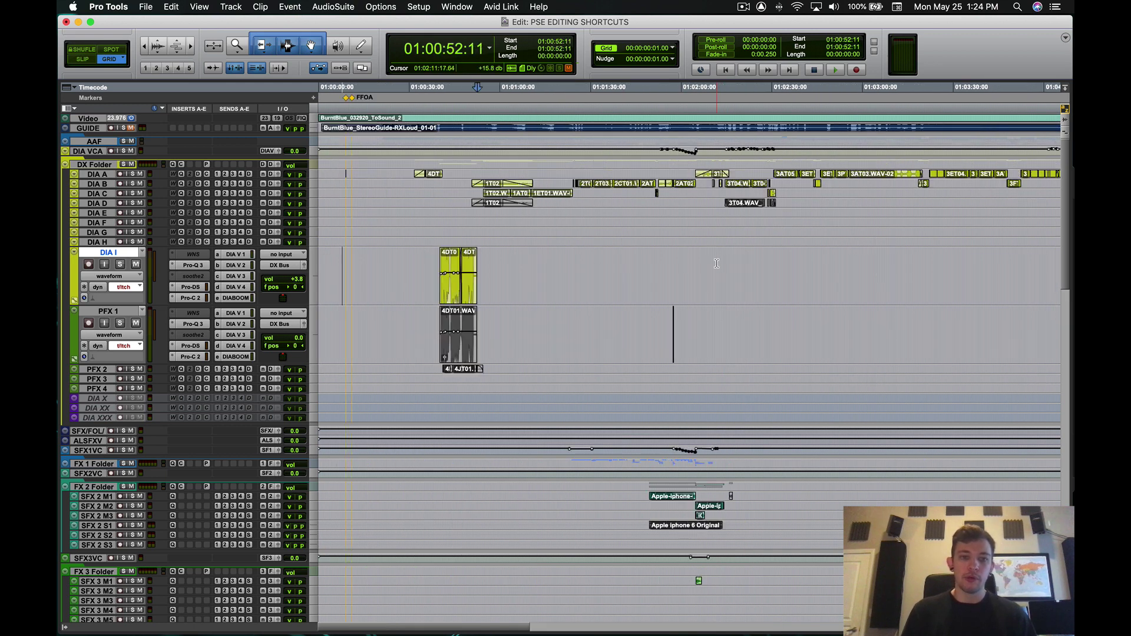
key("t")
key("t")
key("t")
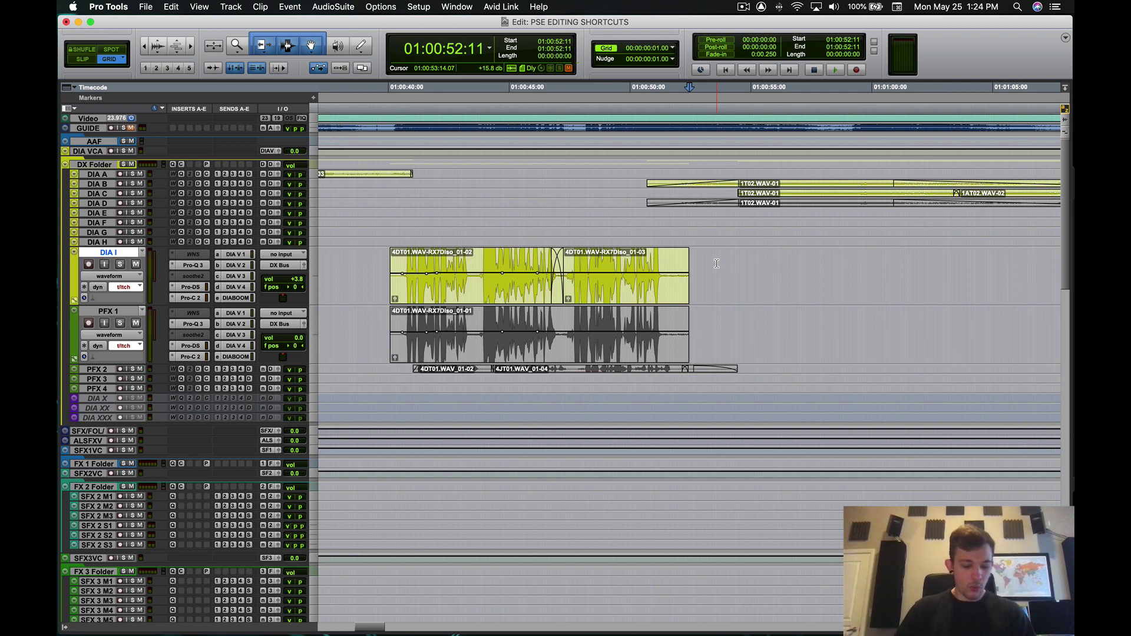
Step: Return the edit cursor to the session start at 01:00:00:00 and zoom out to a wider stretch of the timeline
key("r")
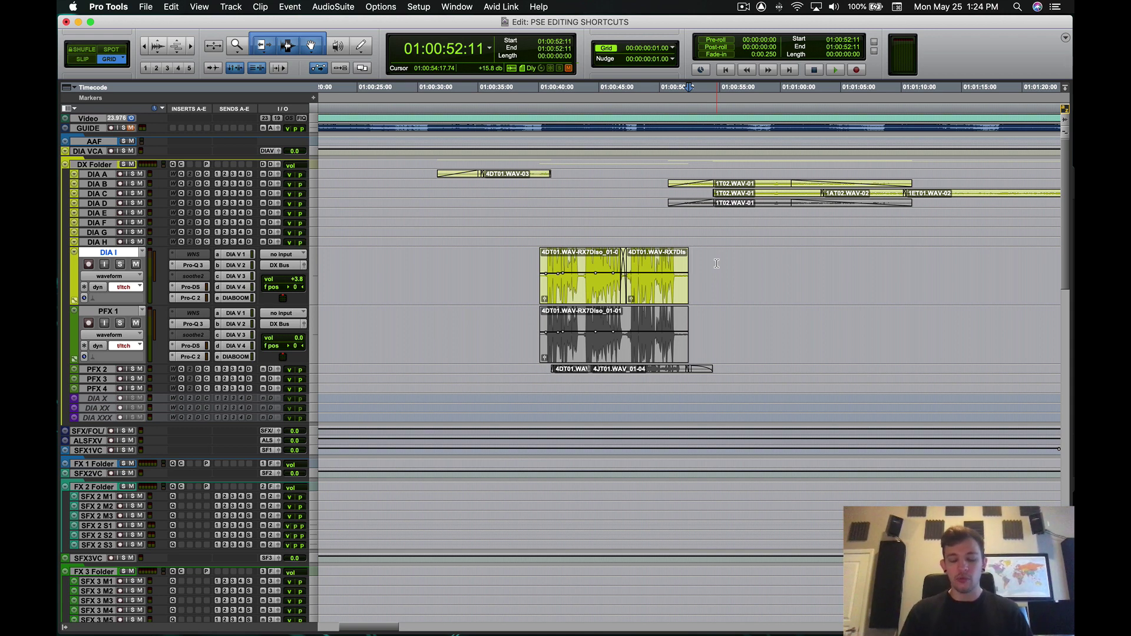
key("Return")
key("super+bracketleft")
key("super+bracketleft")
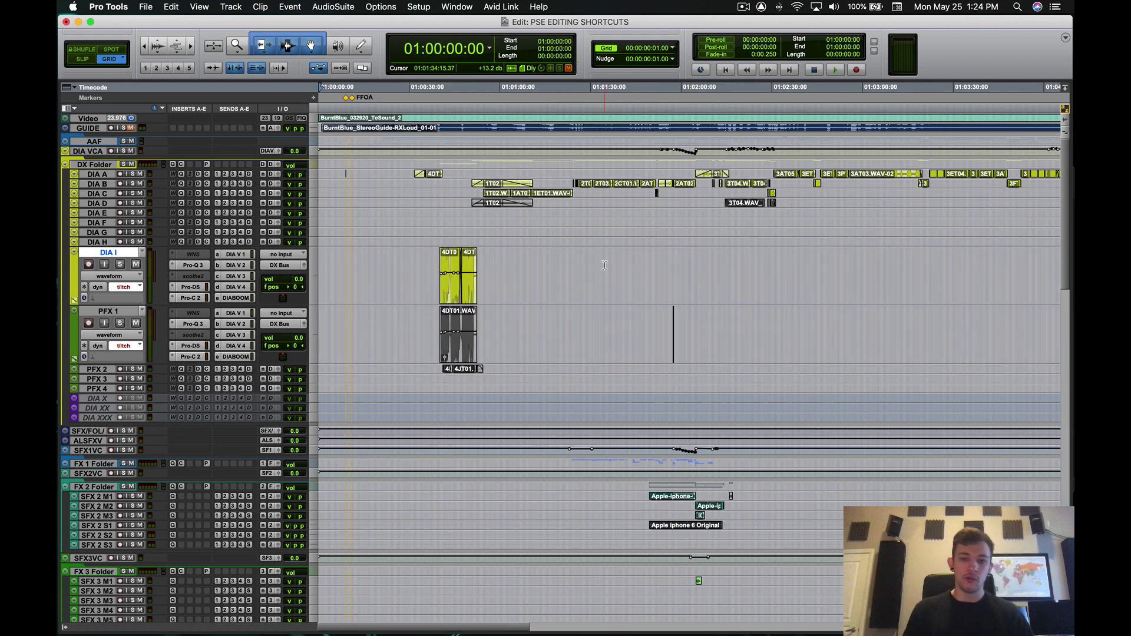
Step: Place the edit cursor on DIA I at 01:11:30:13, just past the END marker, and extend the selection back to the session start
left_click(716, 265)
key("super+bracketleft")
key("super+bracketleft")
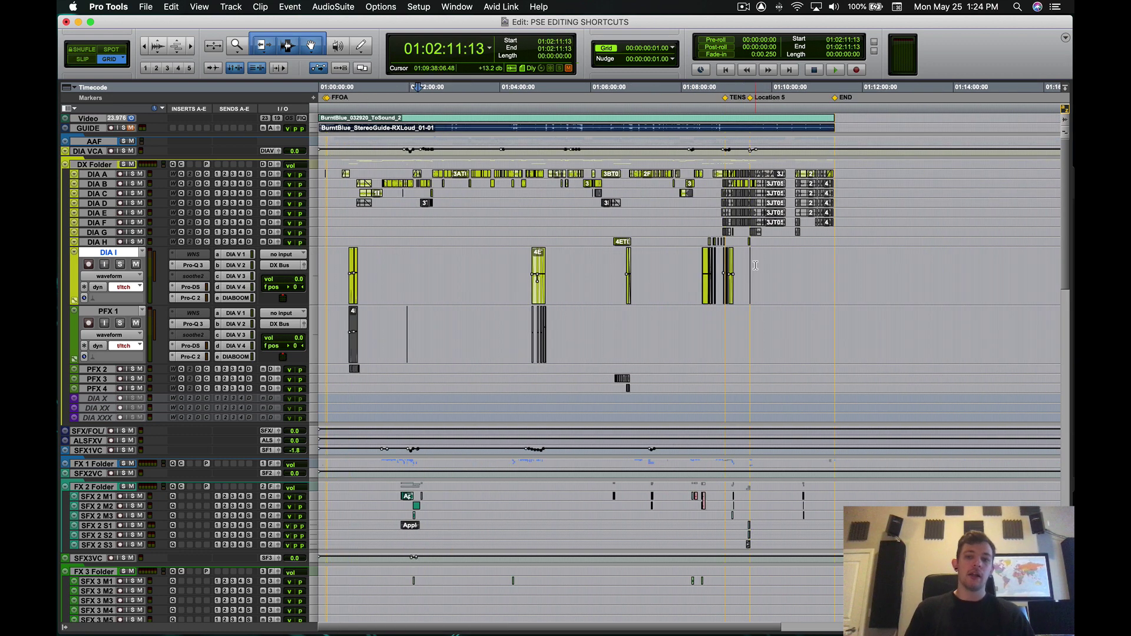
left_click(841, 262)
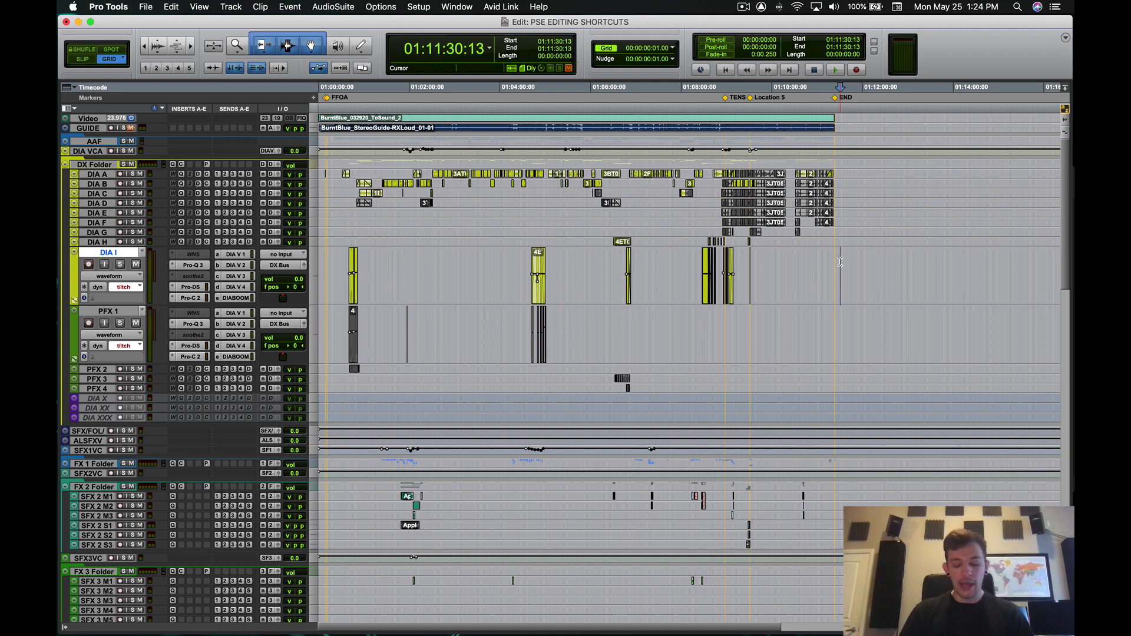
key("shift+Return")
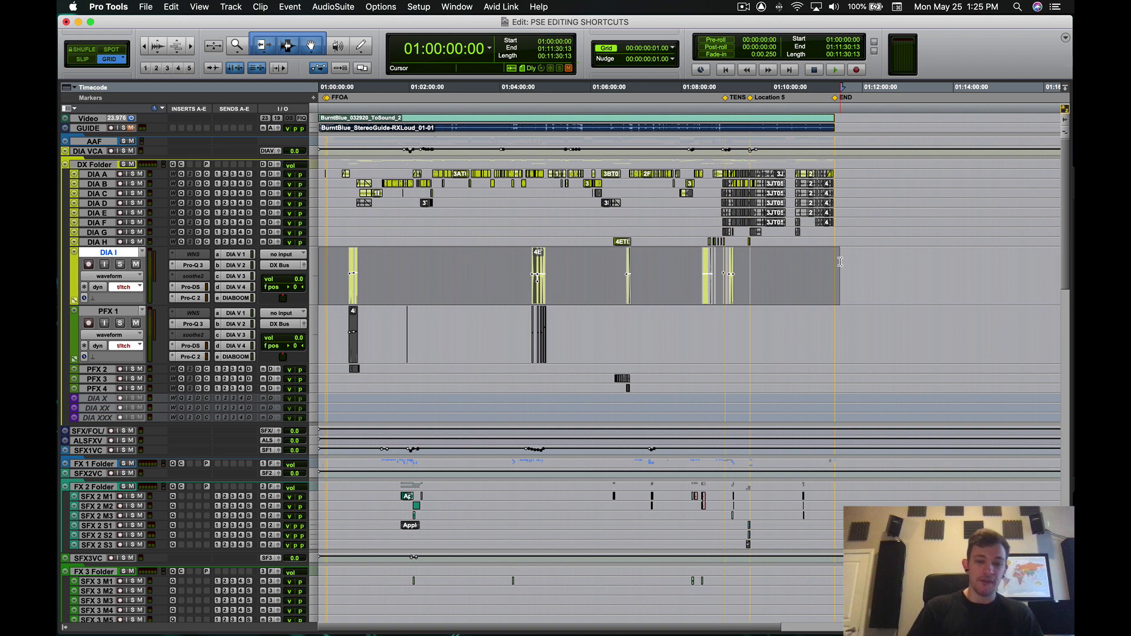
Step: Extend the DIA I selection upward track by track through DIA H to DIA A
key("shift+p")
key("shift+p")
key("shift+p")
key("shift+p")
key("shift+p")
key("shift+p")
key("shift+p")
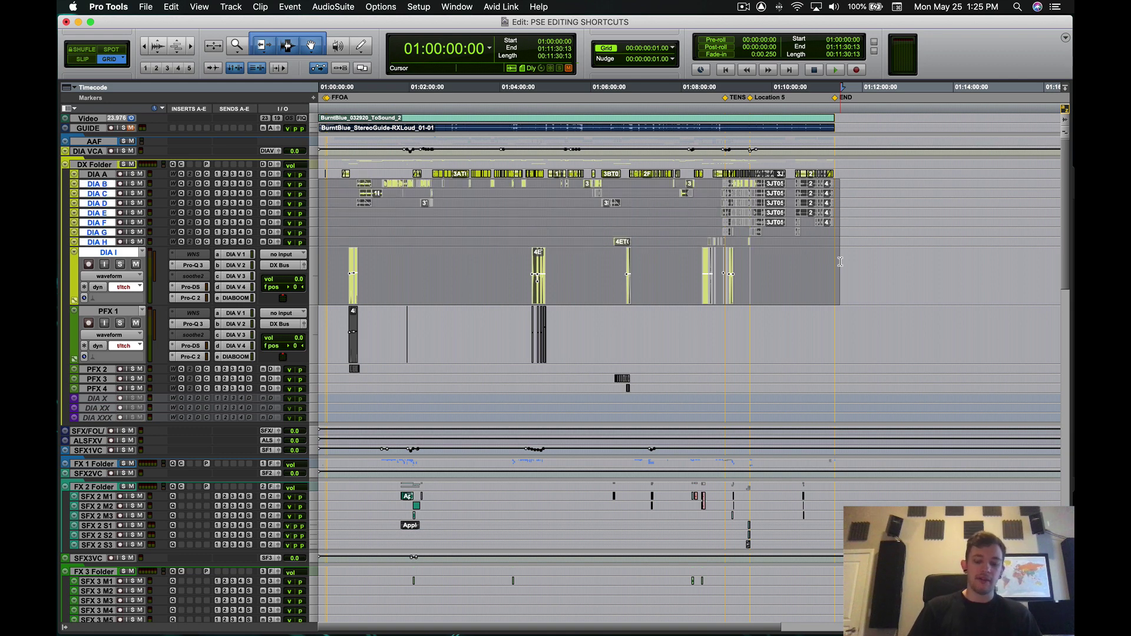
key("shift+p")
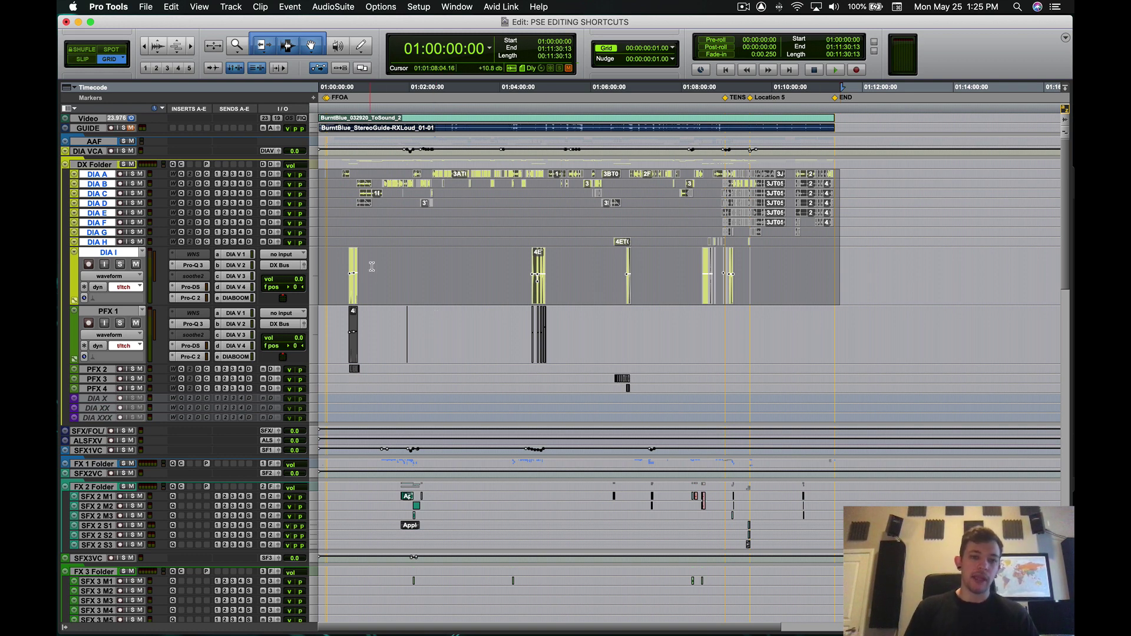
Step: Clear the multitrack selection and place the edit cursor inside the first 4DT01.WAV-RX7DIso clip on DIA I, at 01:00:43:23
key("super+bracketright")
left_click(442, 275)
key("super+bracketright")
key("super+bracketright")
key("super+bracketright")
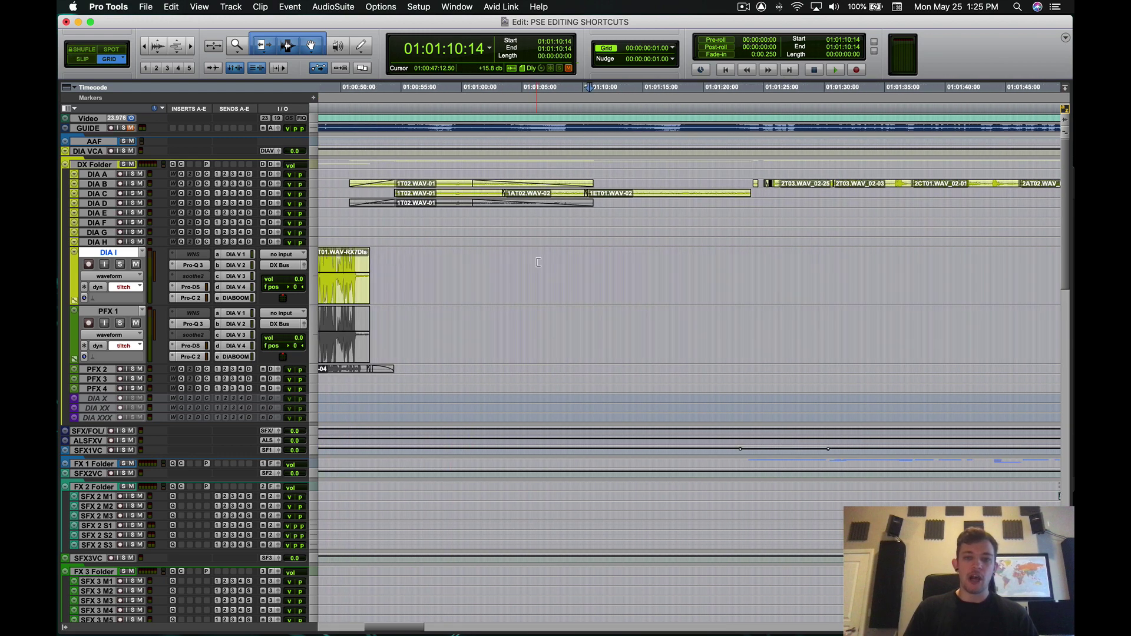
scroll(538, 262, "left", 2)
left_click(394, 259)
key("super+bracketright")
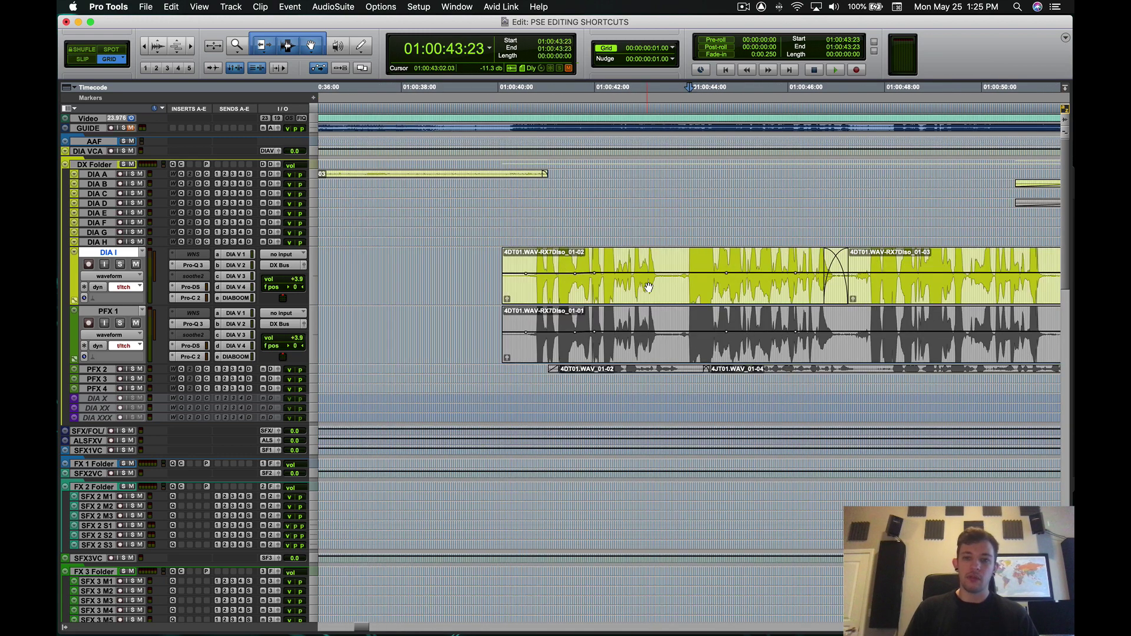
key("super+bracketright")
key("super+bracketright")
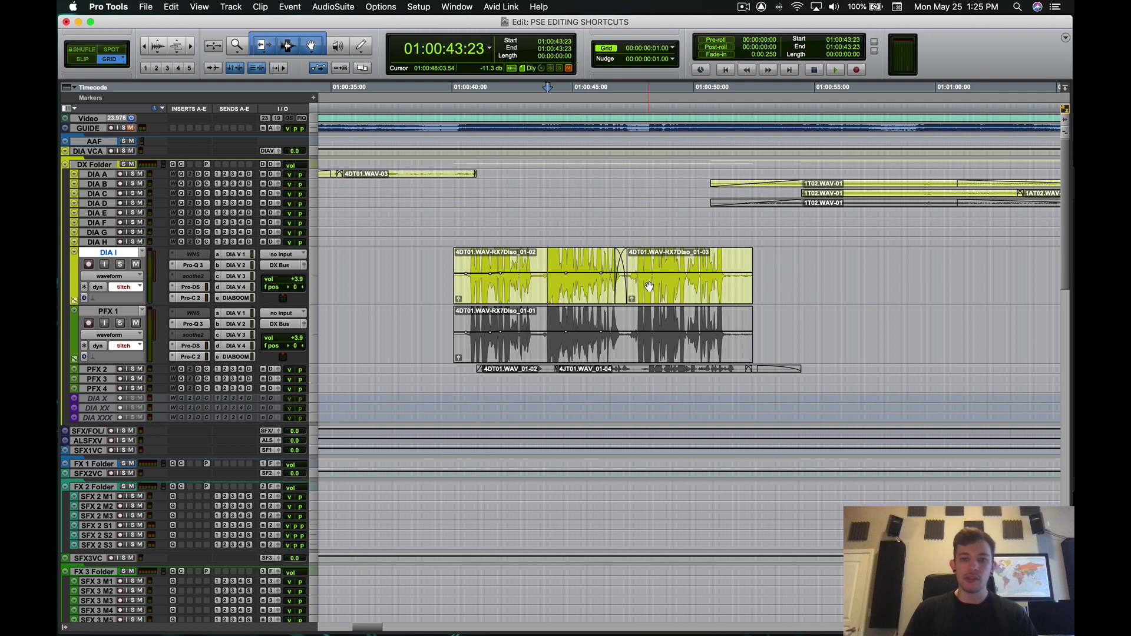
Step: Remove the crossfade and rejoin the two DIA I clips across the range from 01:00:46:16 to 01:00:47:10
scroll(674, 278, "right", 5)
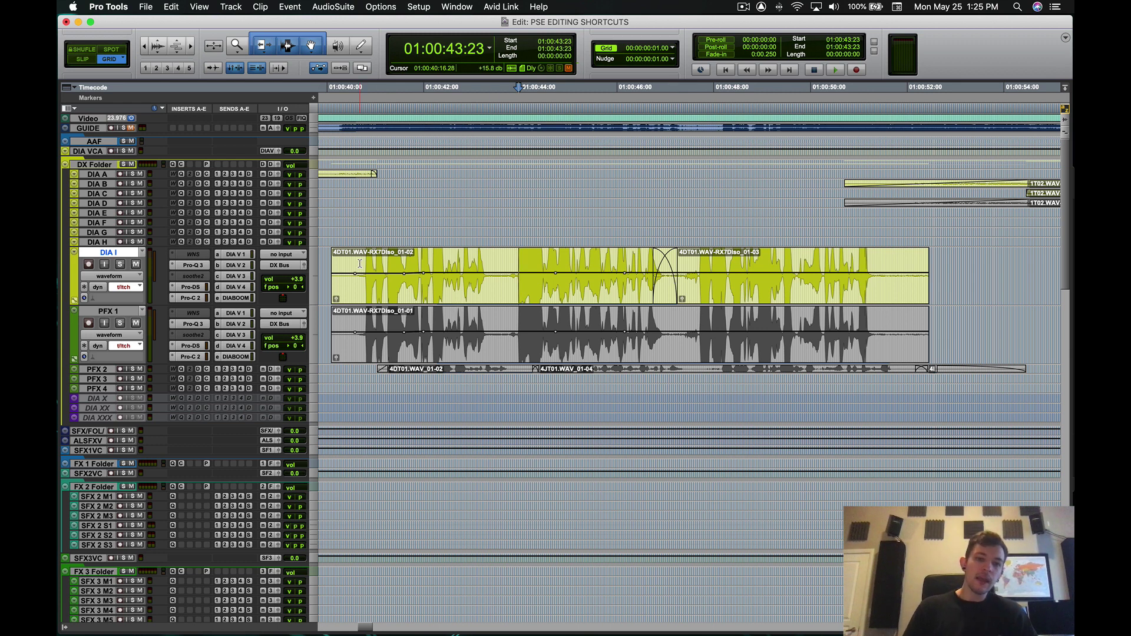
left_click(661, 293)
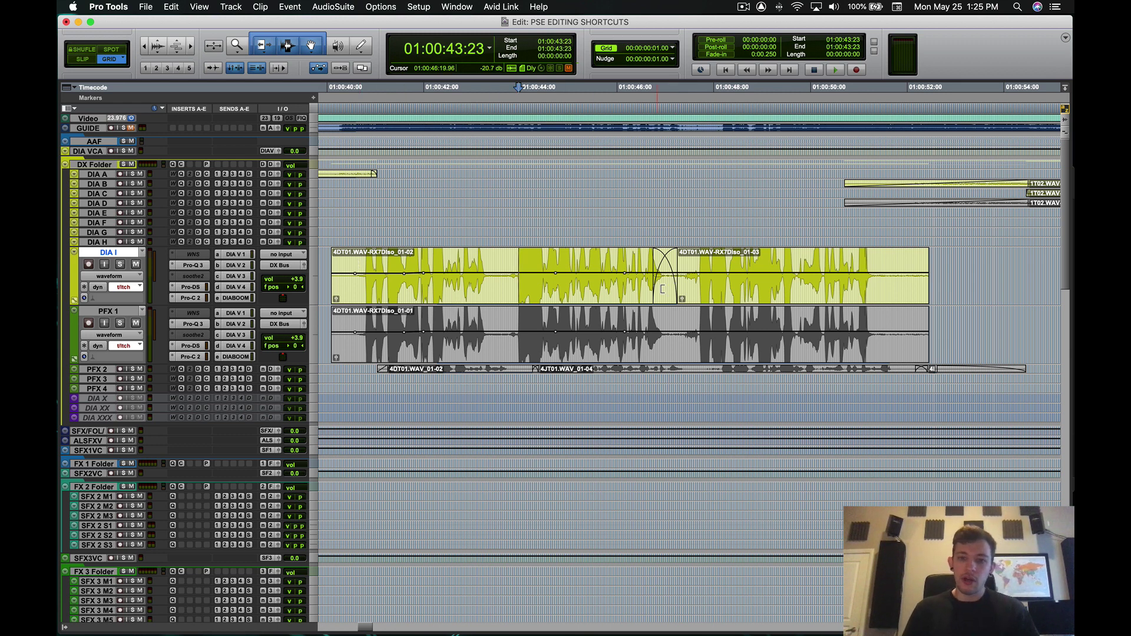
left_click_drag(678, 263, 685, 263)
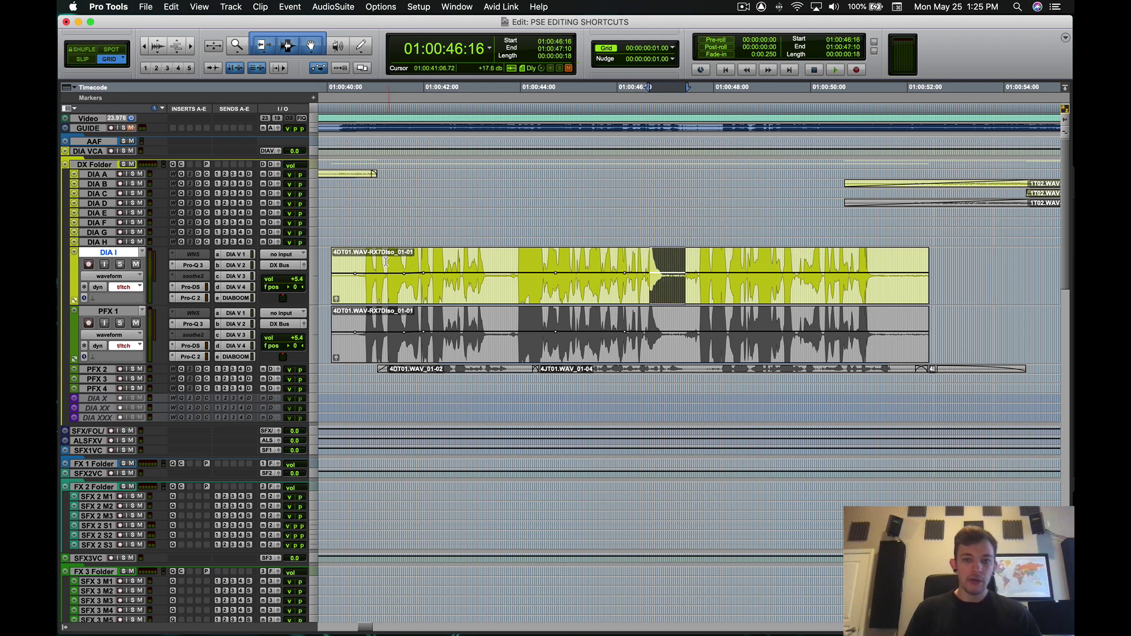
Step: Trim the start of the DIA I clip 4DT01.WAV-RX7DIso_01-01 to the edit cursor at 01:00:40:13
left_click(360, 259)
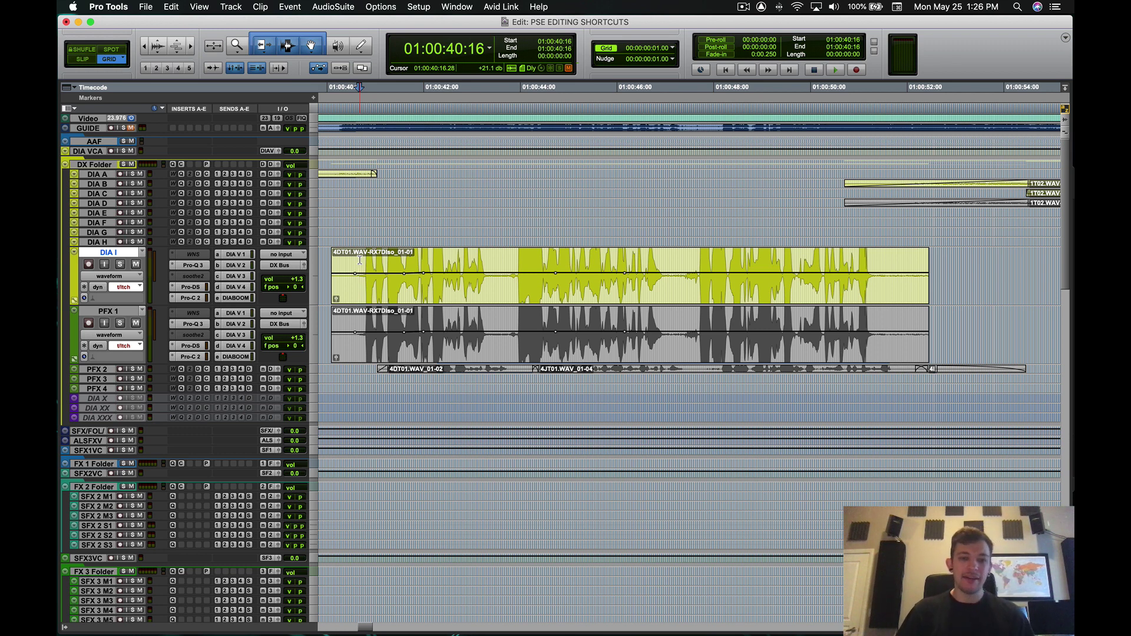
left_click(354, 258)
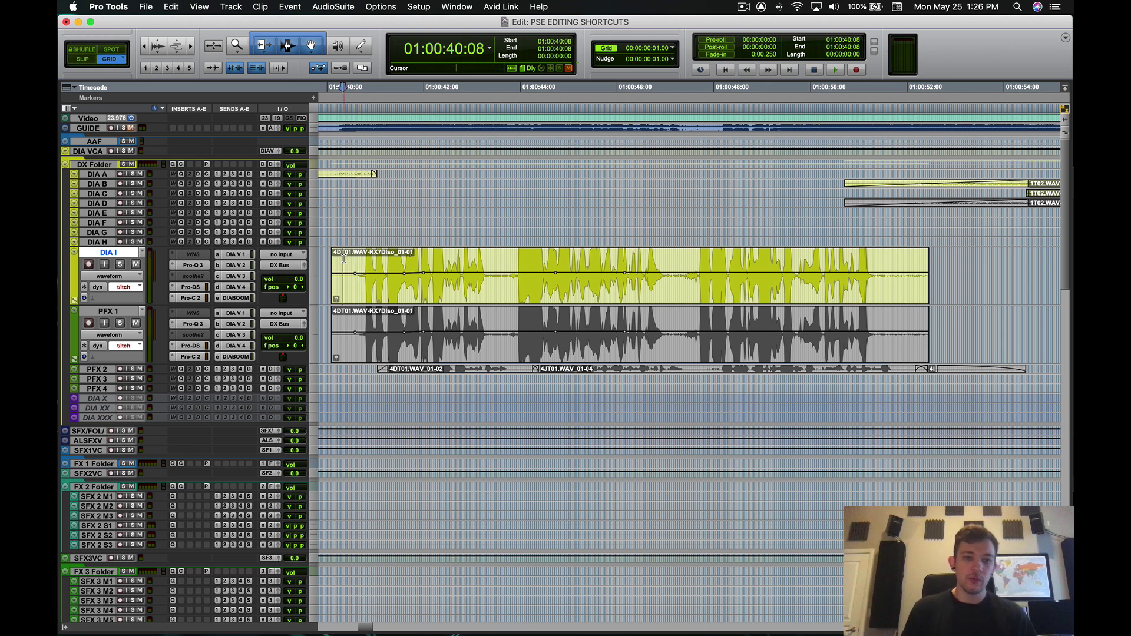
left_click(353, 258)
key("a")
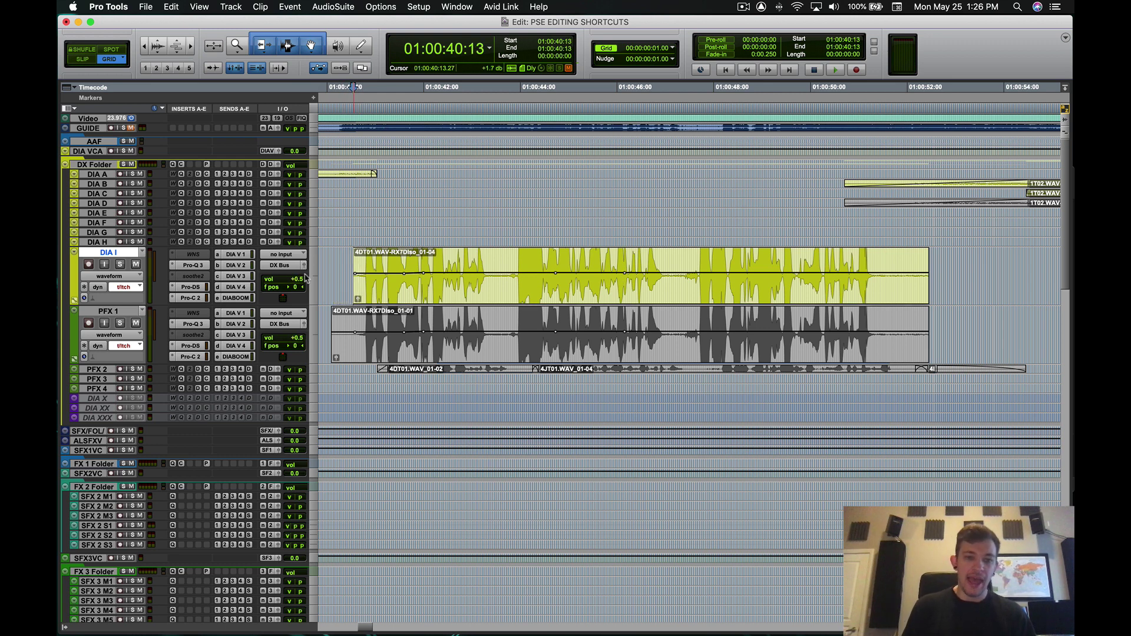
Step: Trim the end of the DIA I clip back to 01:00:43:15 and undo the trims
left_click(501, 256)
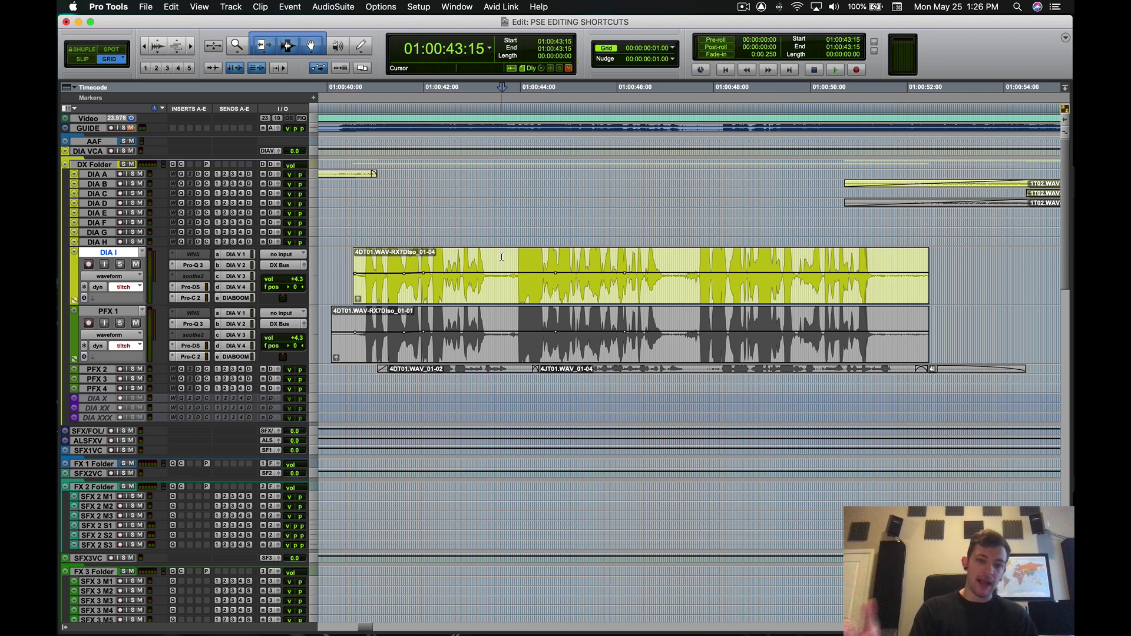
key("s")
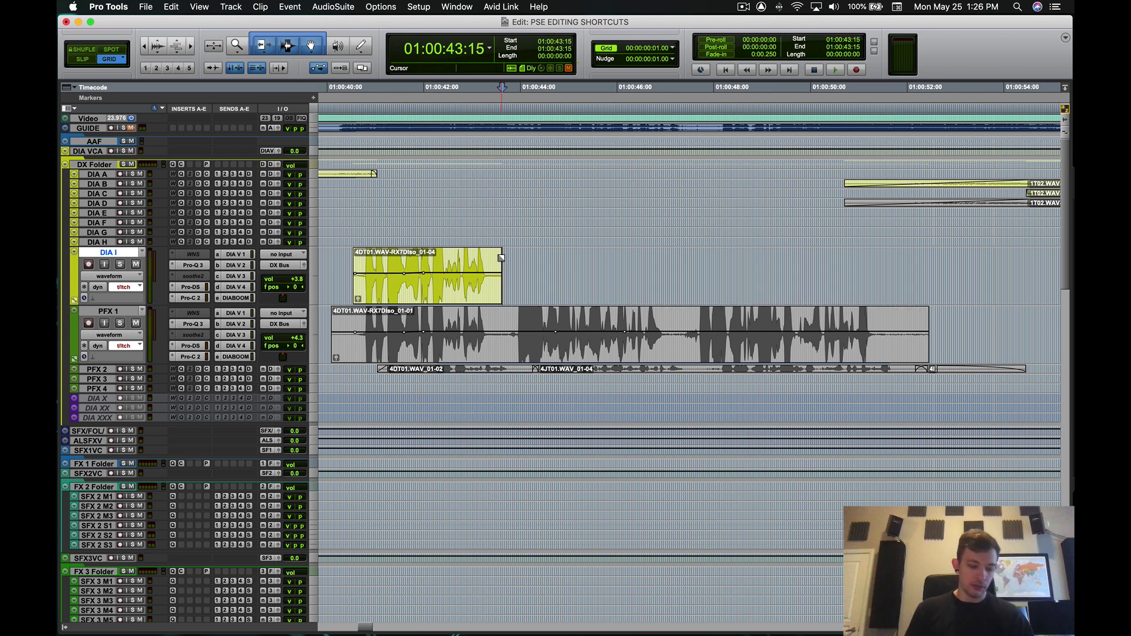
key("super+z")
Step: Trim the DIA I clip's start to 01:00:47:01 and its end to 01:00:48:21, and undo both trims
left_click(663, 256)
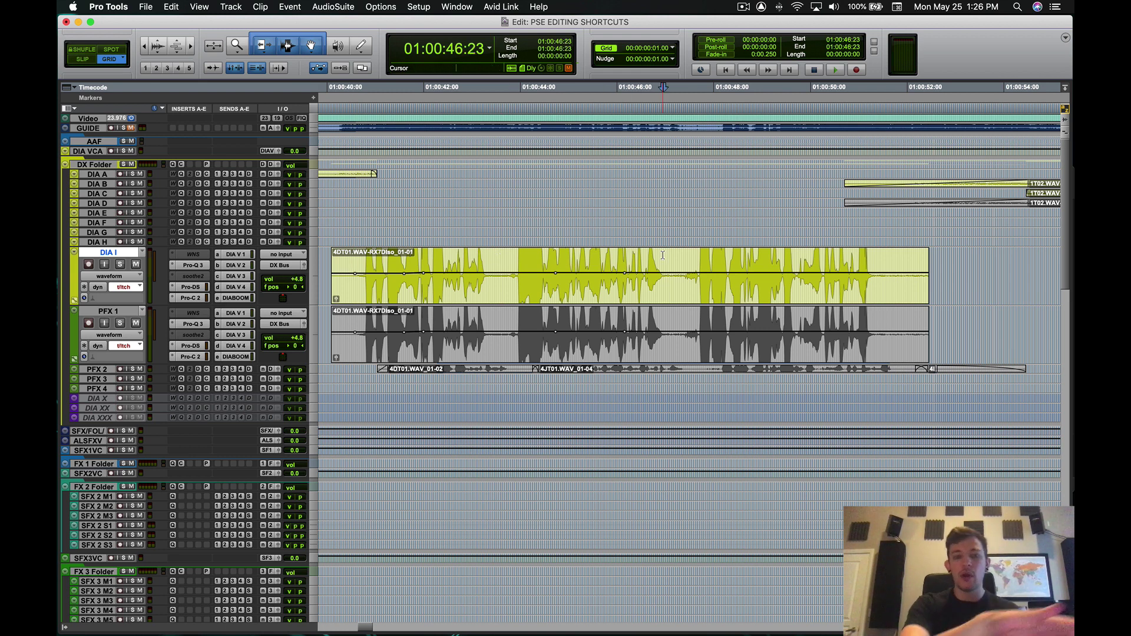
left_click(668, 258)
key("a")
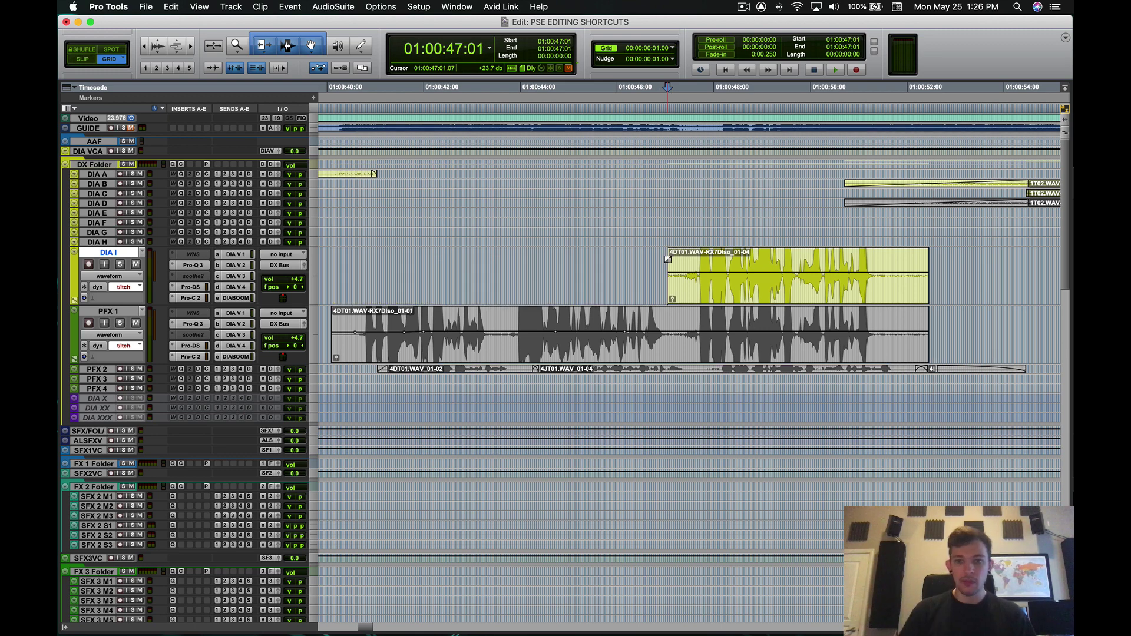
left_click(756, 258)
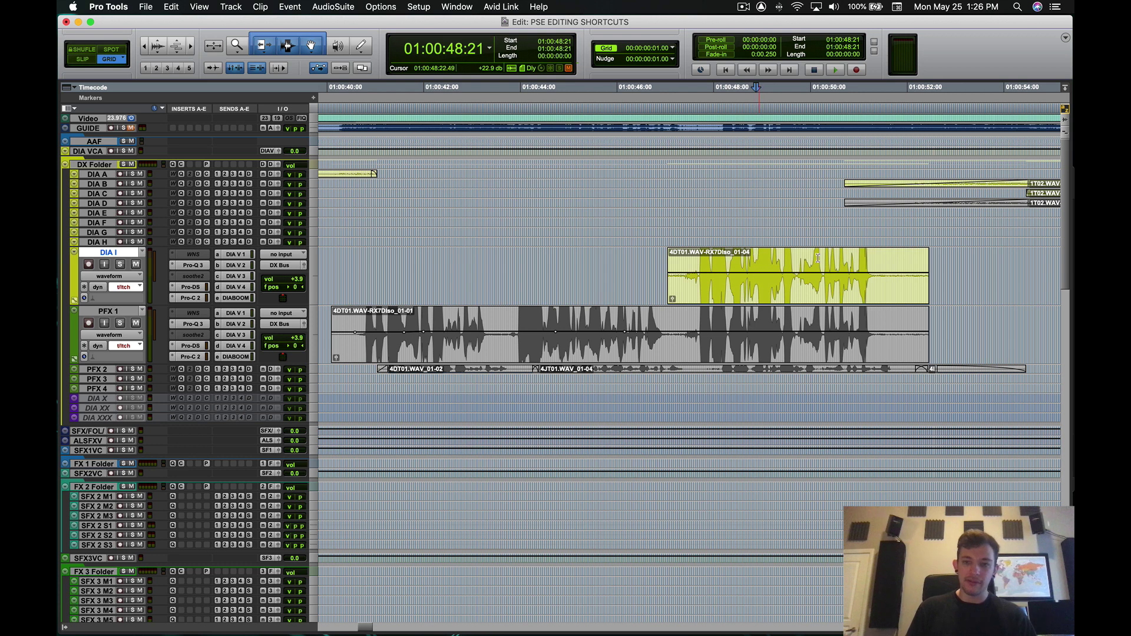
key("s")
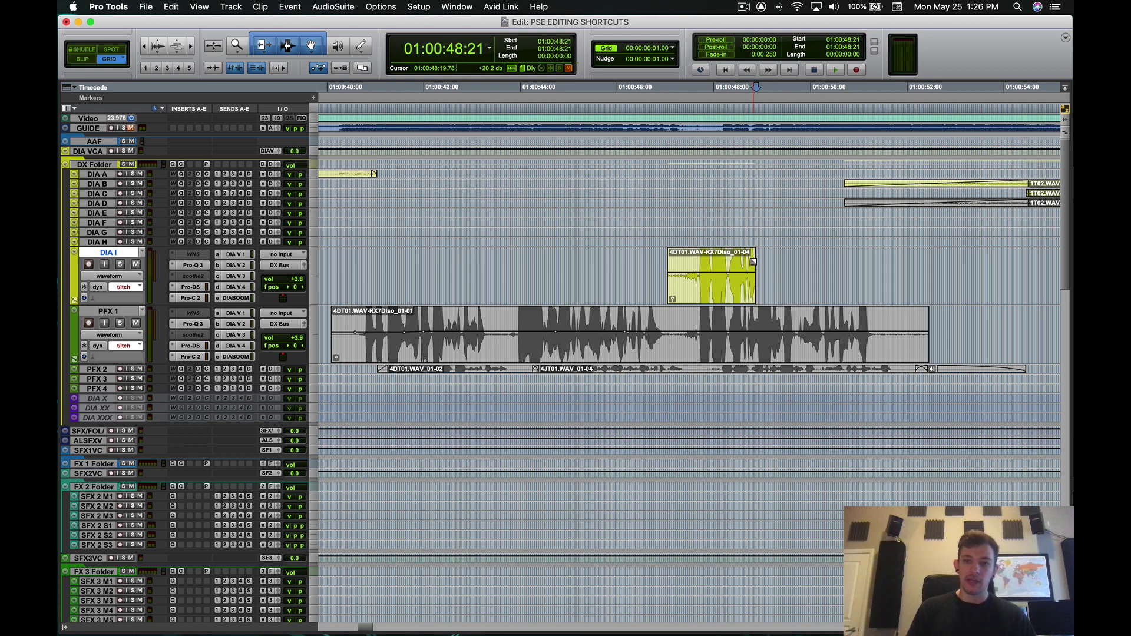
key("super+z")
key("super+z")
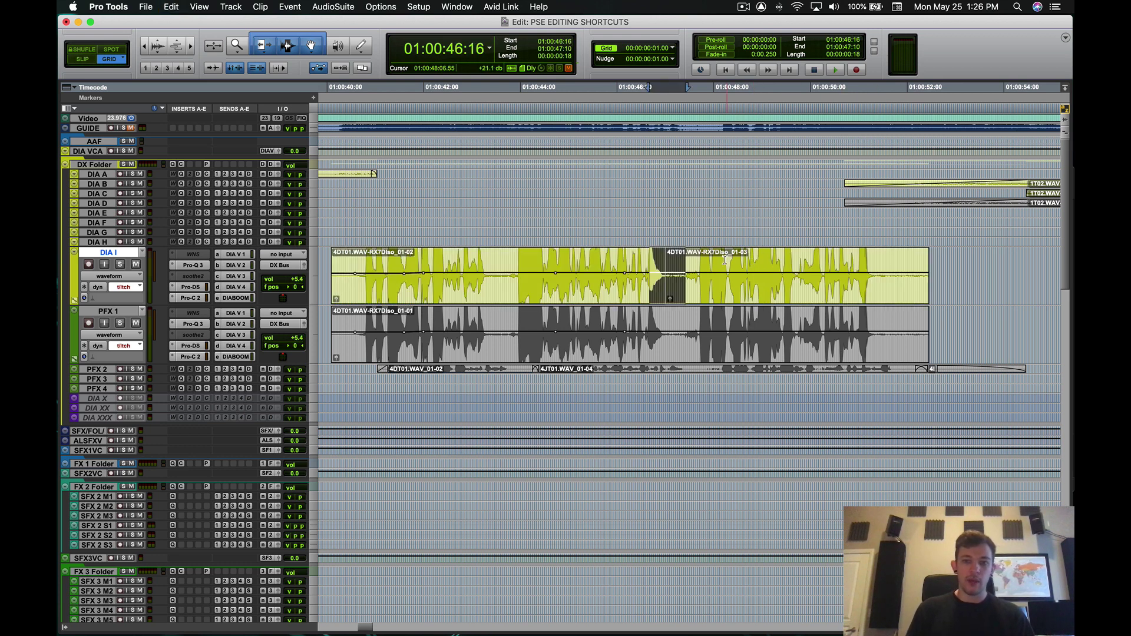
Step: Trim the DIA I clip's start to 01:00:40:19 and its end to 01:00:43:09, and undo both trims
left_click(370, 258)
key("super+bracketright")
key("super+bracketright")
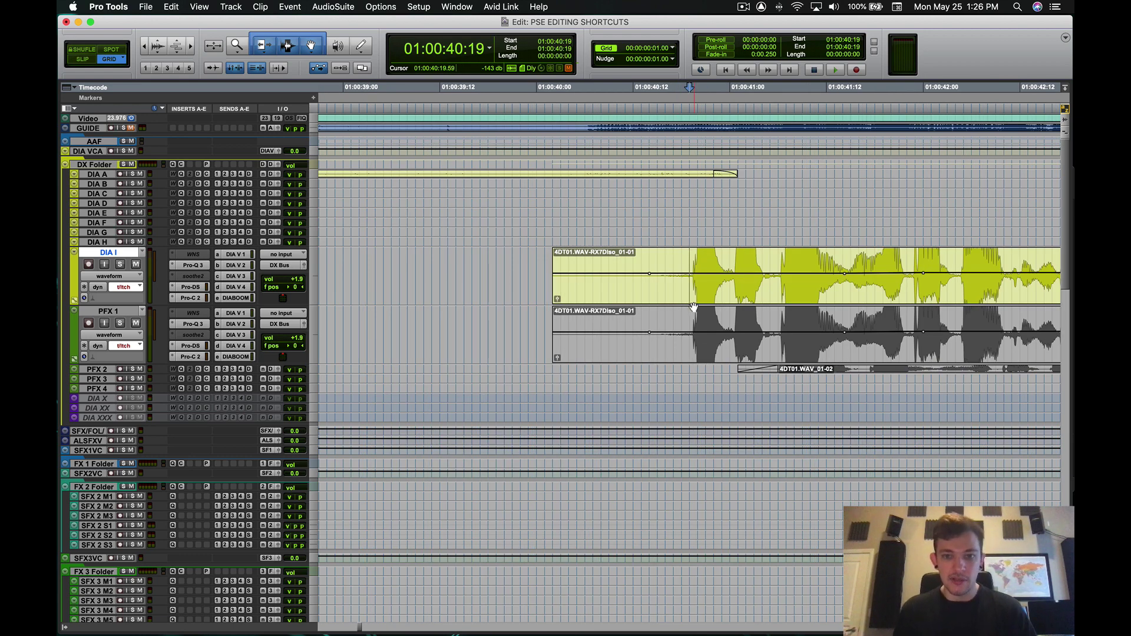
key("a")
key("super+bracketleft")
scroll(686, 258, "right", 5)
left_click(687, 258)
key("s")
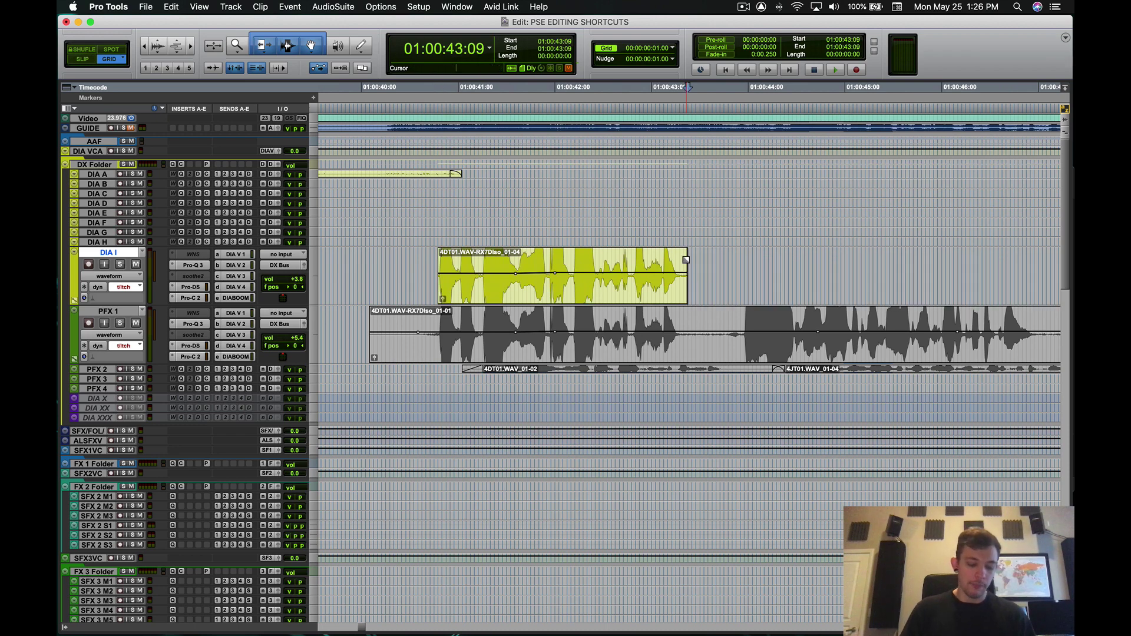
key("super+z")
key("super+z")
key("super+bracketleft")
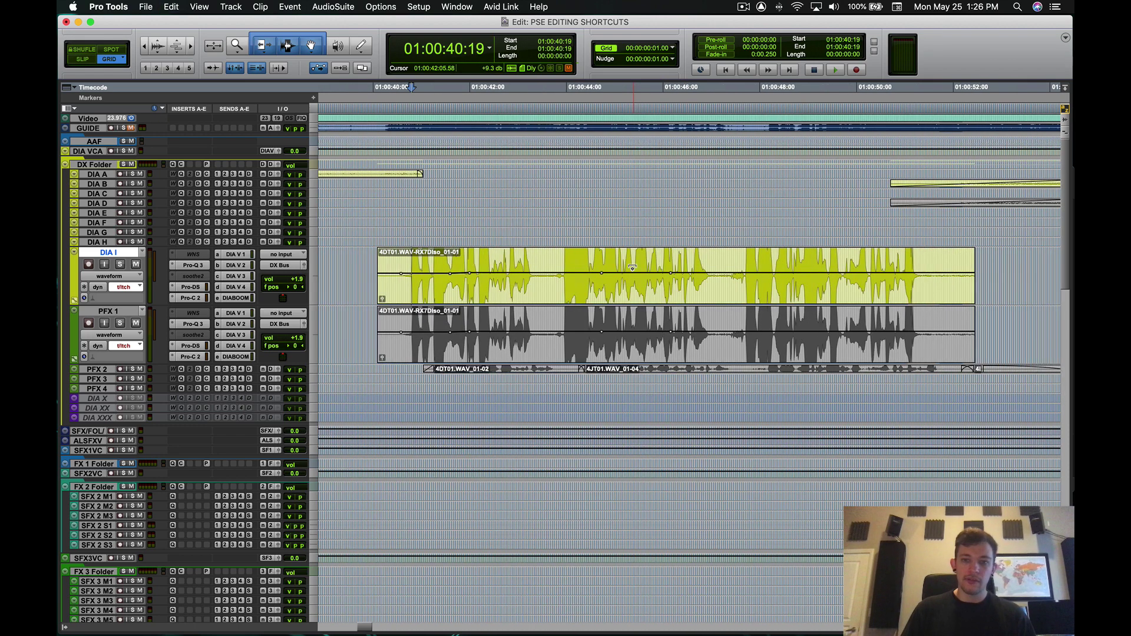
Step: Fade in the DIA I clip from its start to 01:00:40:15 and lengthen the fade to 01:00:41:05
left_click(403, 260)
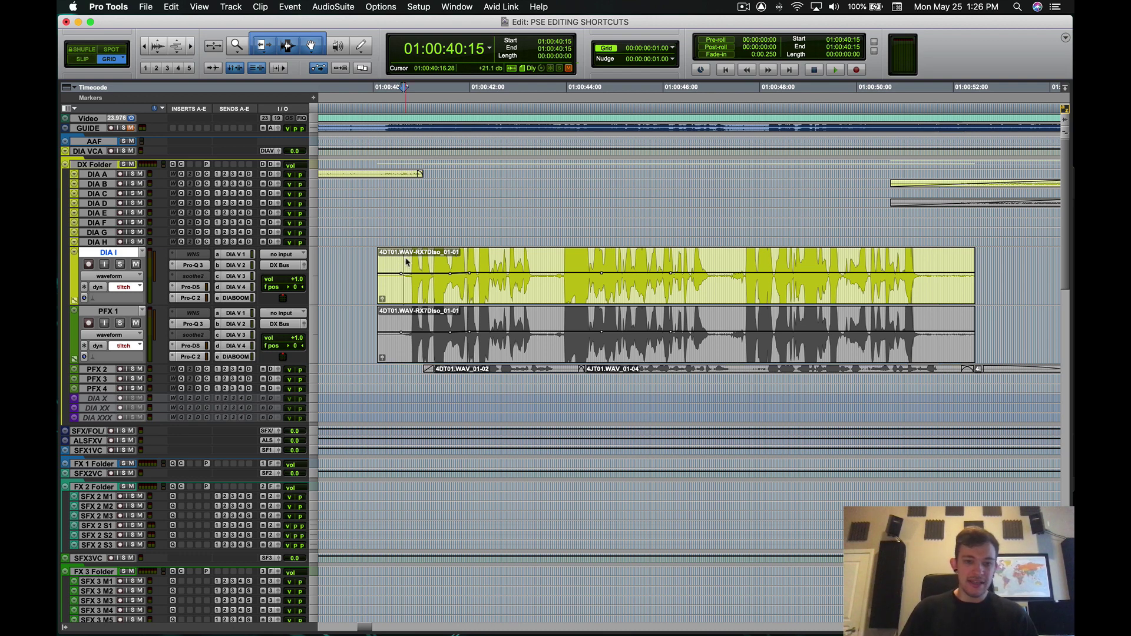
key("d")
left_click(429, 261)
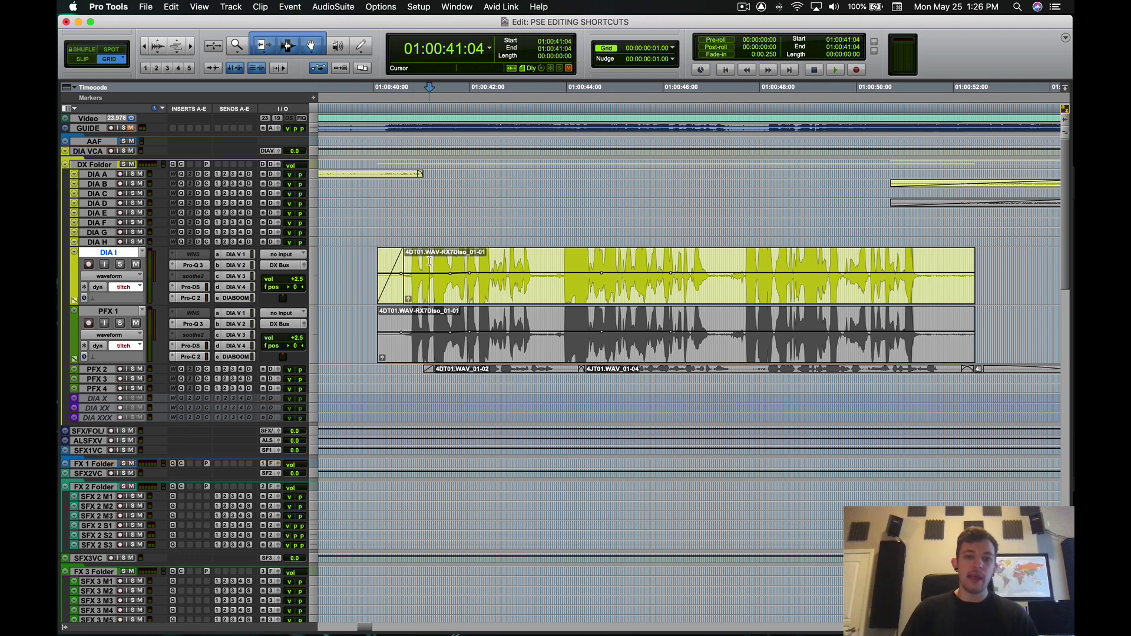
key("t")
key("t")
left_click(601, 259)
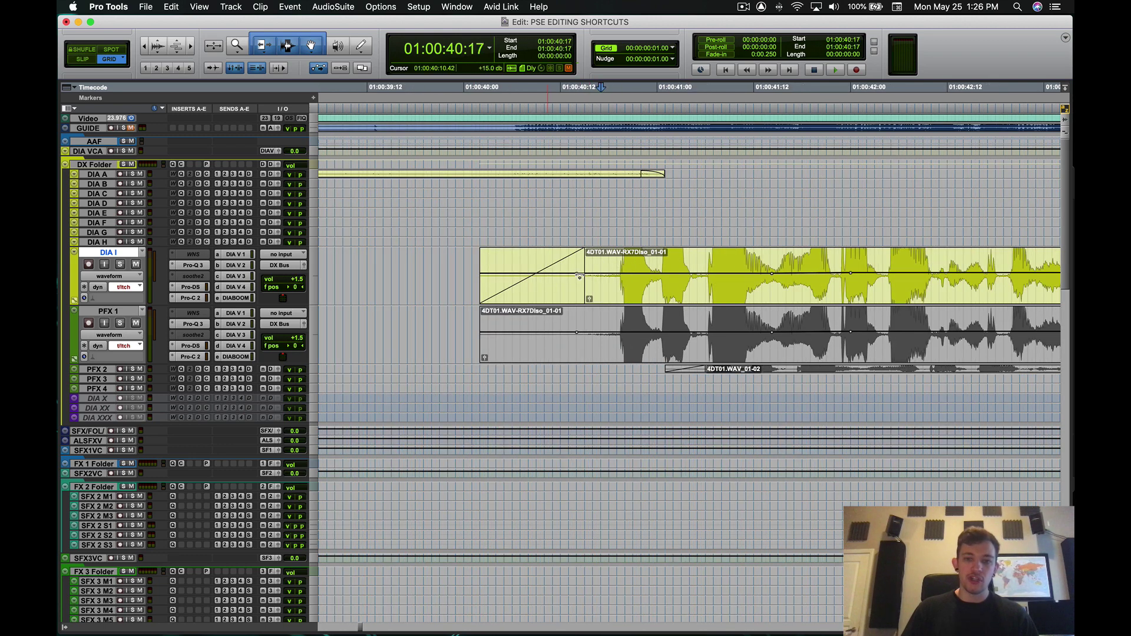
left_click(698, 254)
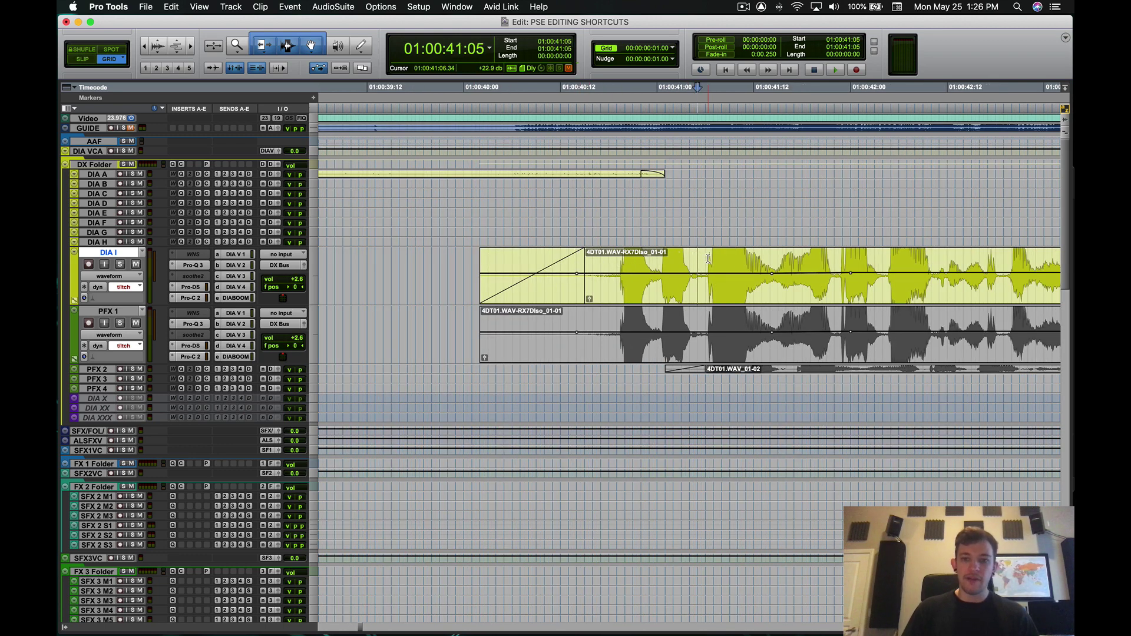
key("d")
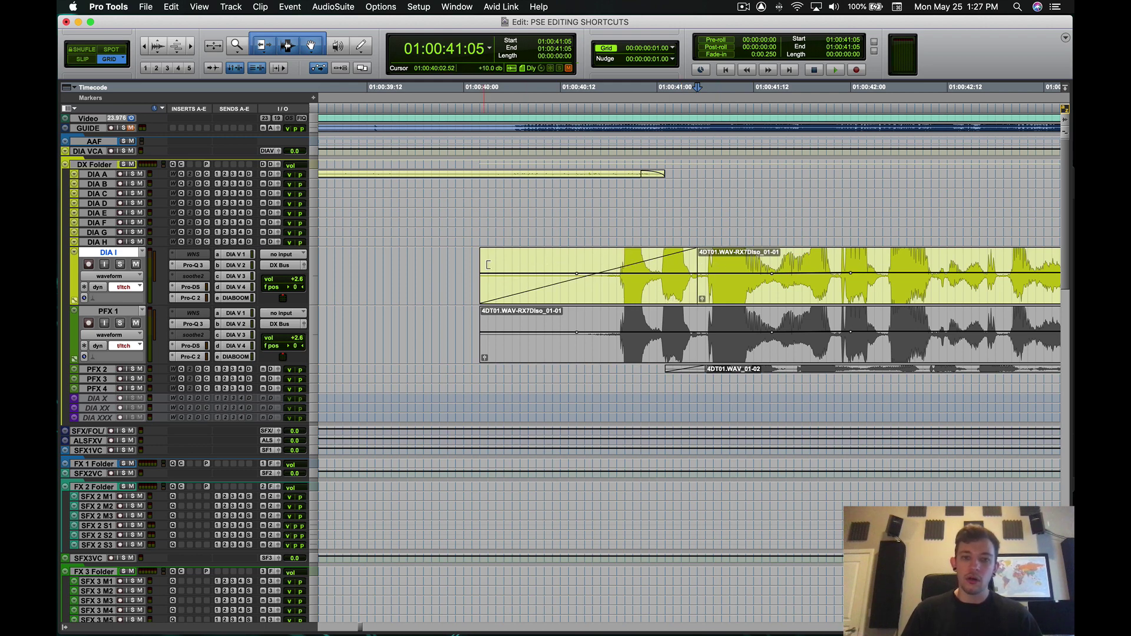
Step: Fade out the DIA I clip from 01:00:51:08 to its end
key("r")
scroll(648, 262, "right", 10)
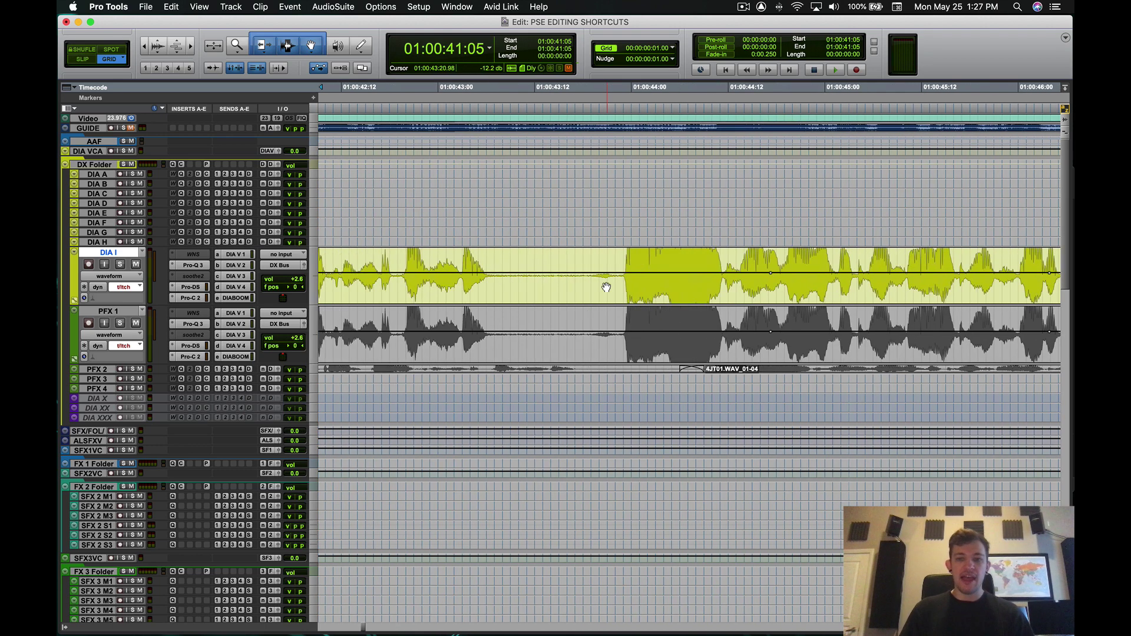
key("r")
left_click(707, 259)
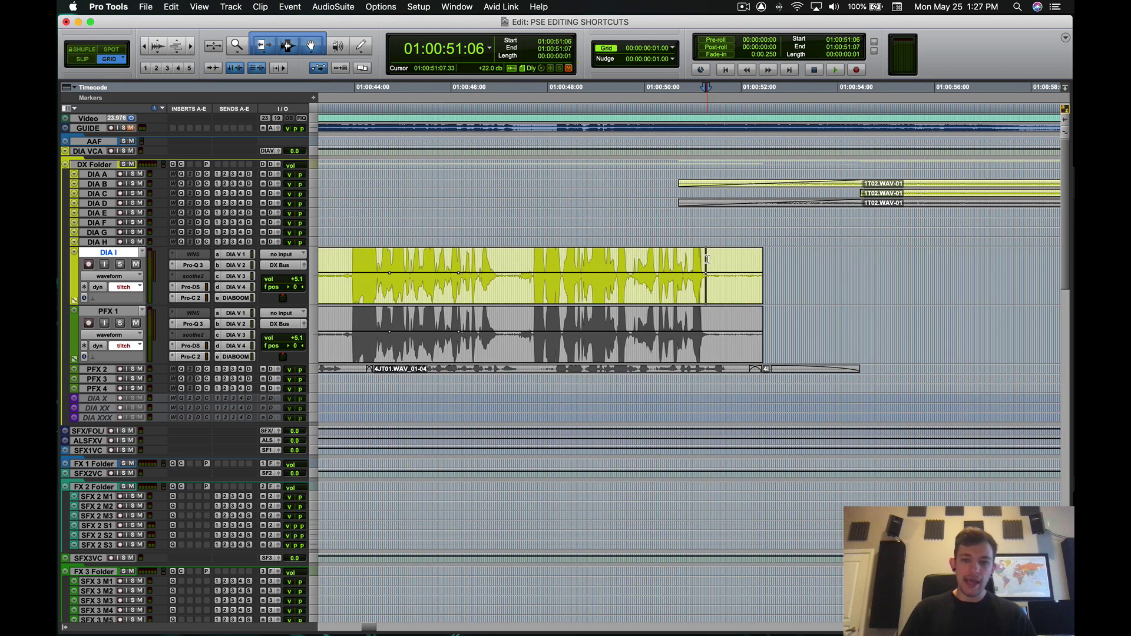
key("g")
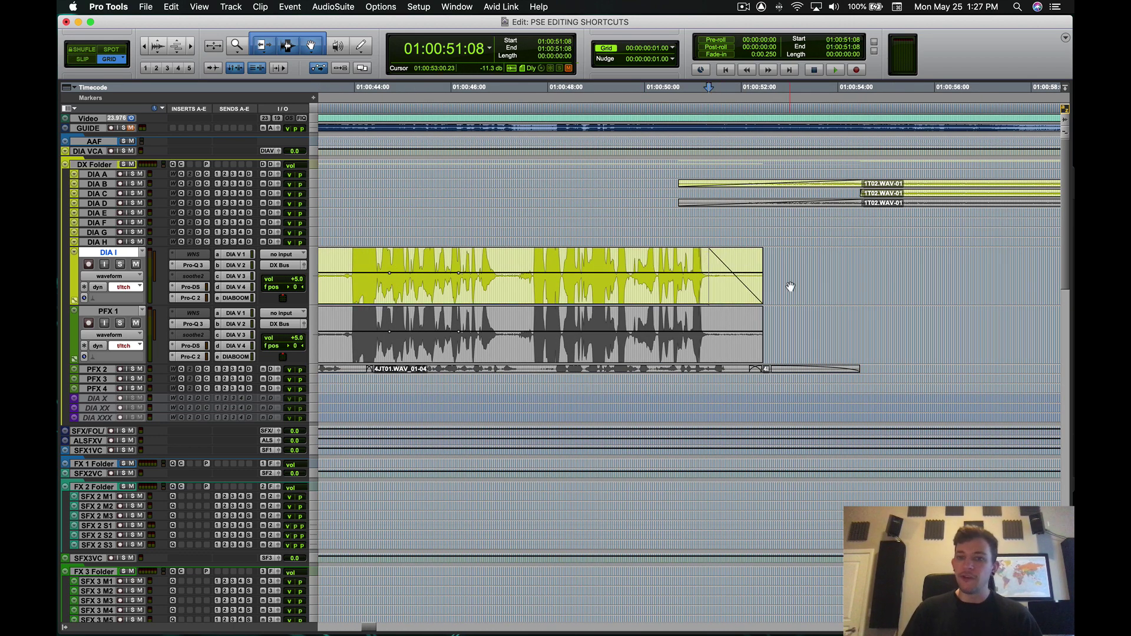
Step: Split the DIA I clip at 01:00:47:01 and crossfade across the cut from 01:00:46:02 to 01:00:47:16
scroll(726, 276, "left", 5)
left_click(750, 263)
key("b")
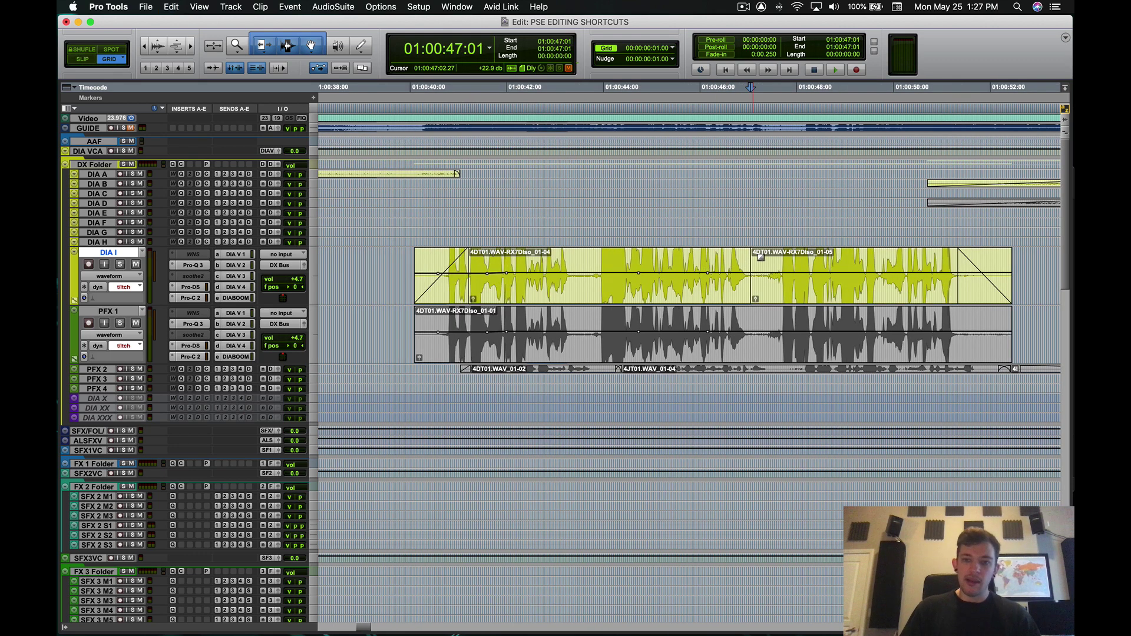
left_click_drag(706, 255, 781, 255)
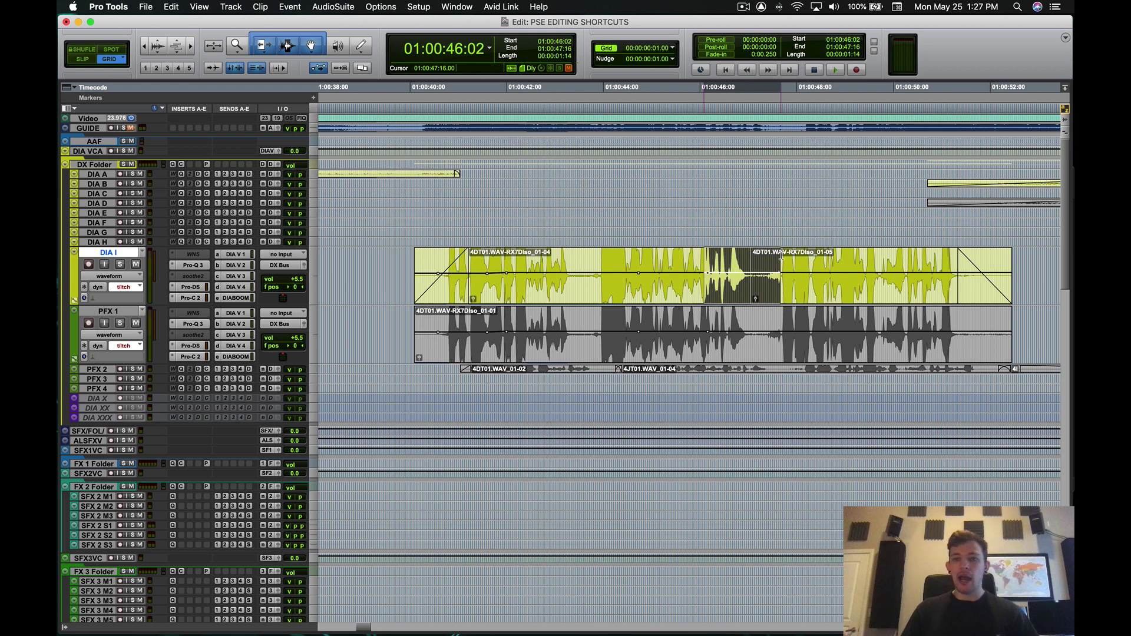
key("f")
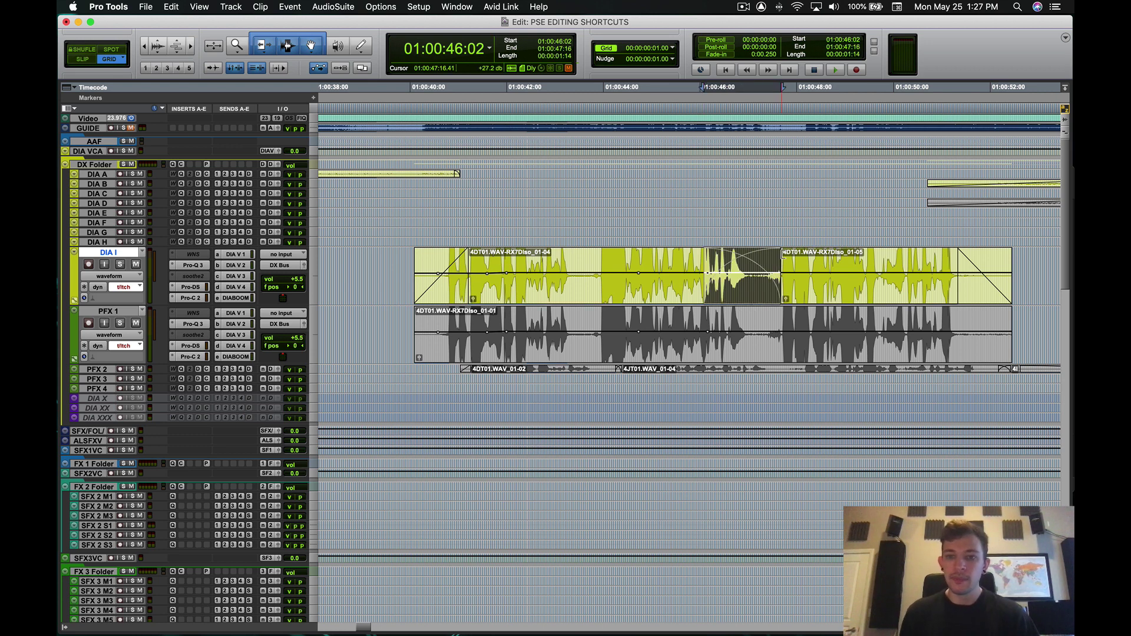
Step: Trim the faded DIA I clip's start to 01:00:40:19 and its end to 01:00:43:23, undoing each trim
left_click(520, 263)
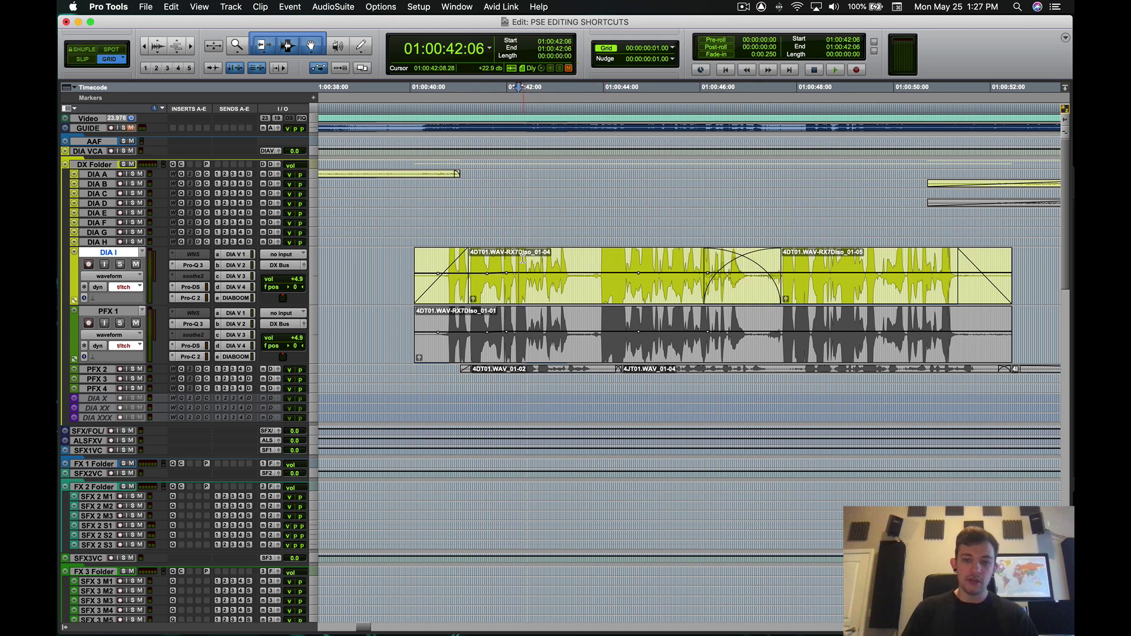
left_click(450, 259)
key("a")
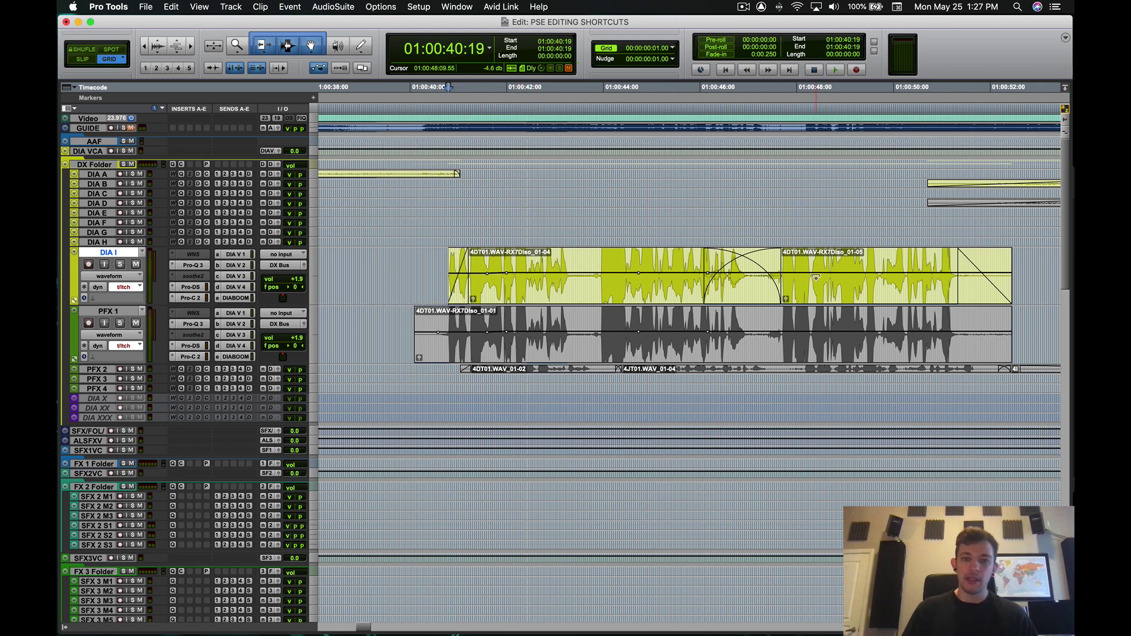
key("super+z")
left_click(603, 262)
key("s")
key("super+z")
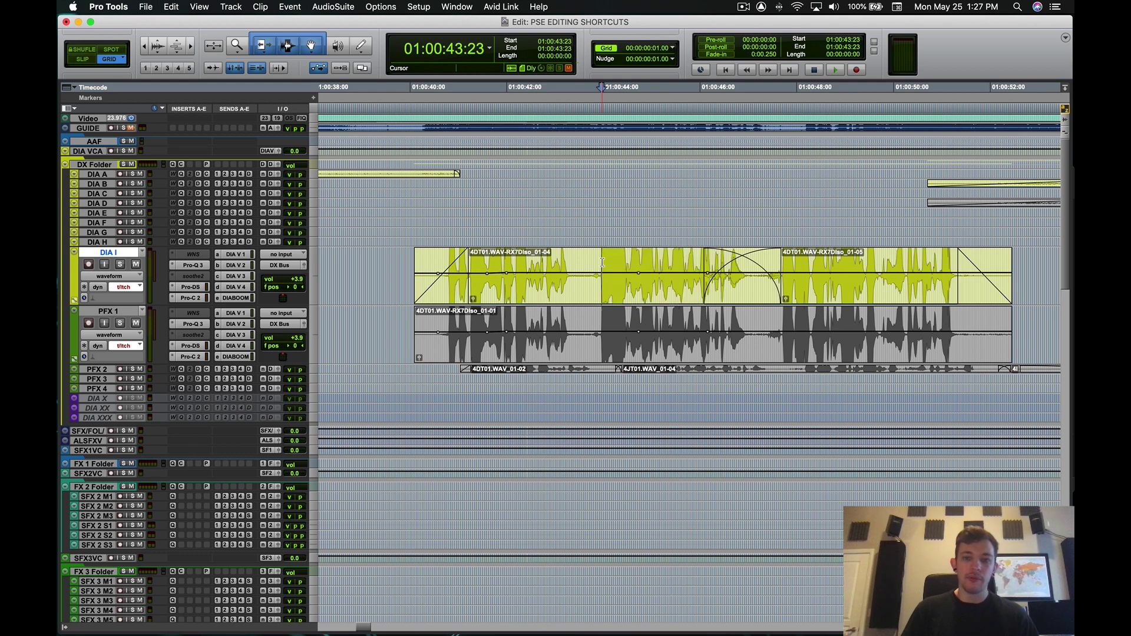
Step: Shorten the fade-in at the start of DIA I so it ends at 01:00:40:16
key("alt+Tab")
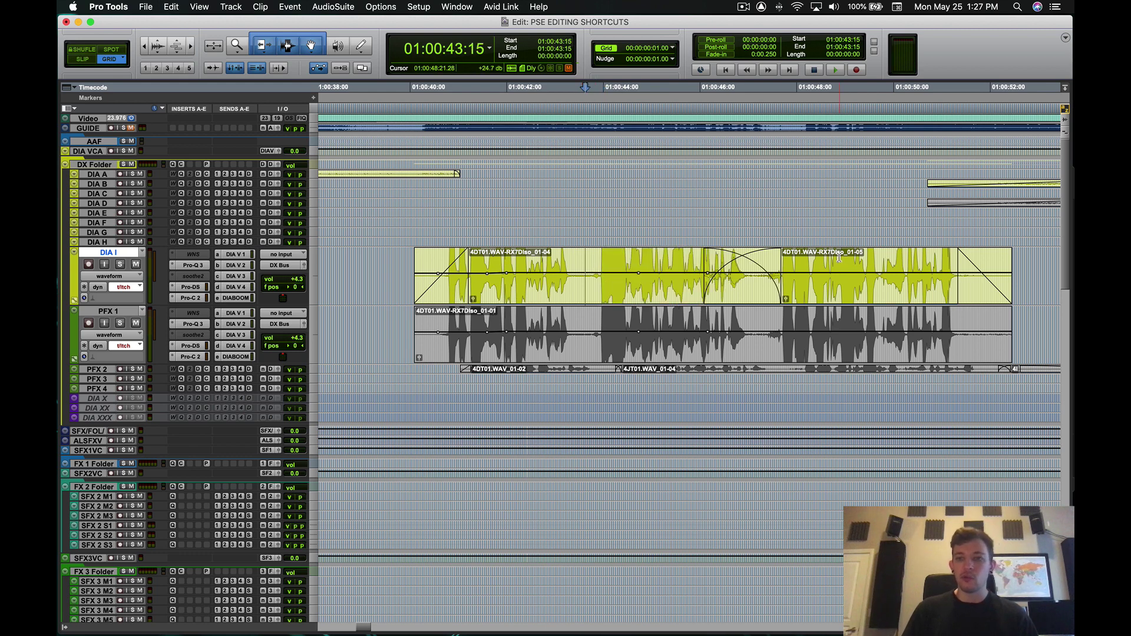
left_click(444, 254)
scroll(444, 253, "up", 4)
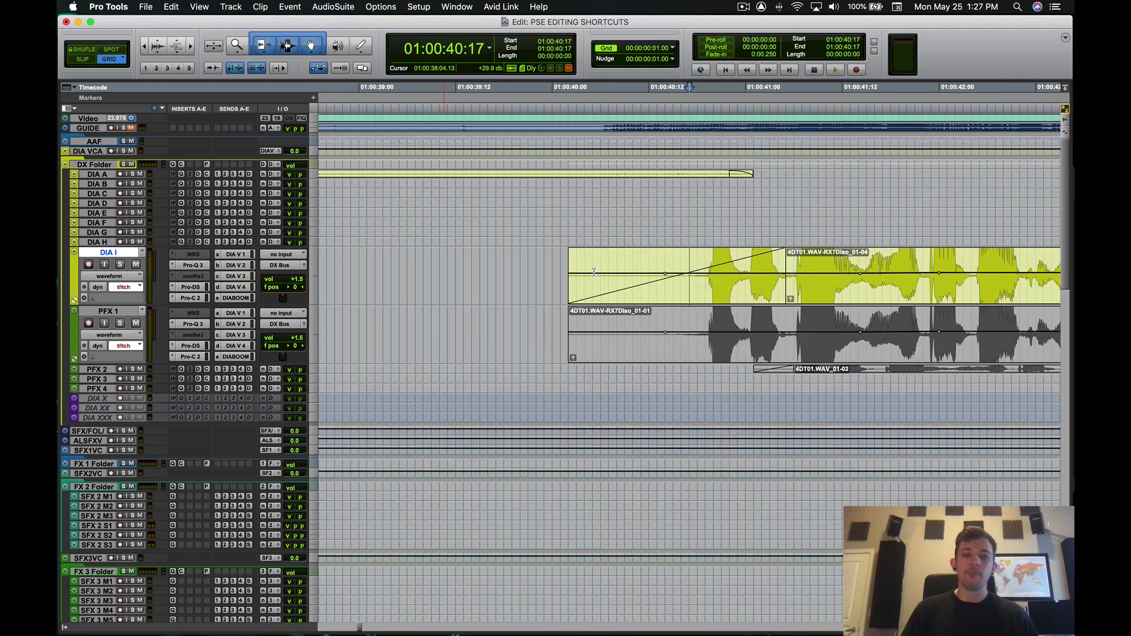
key("comma")
key("r")
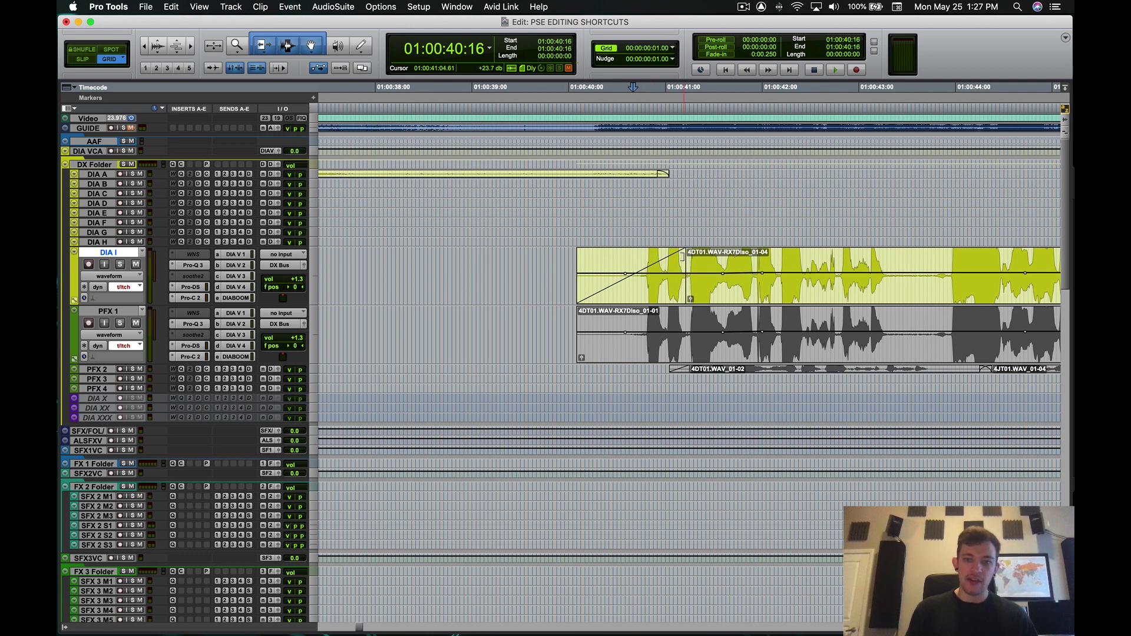
key("a")
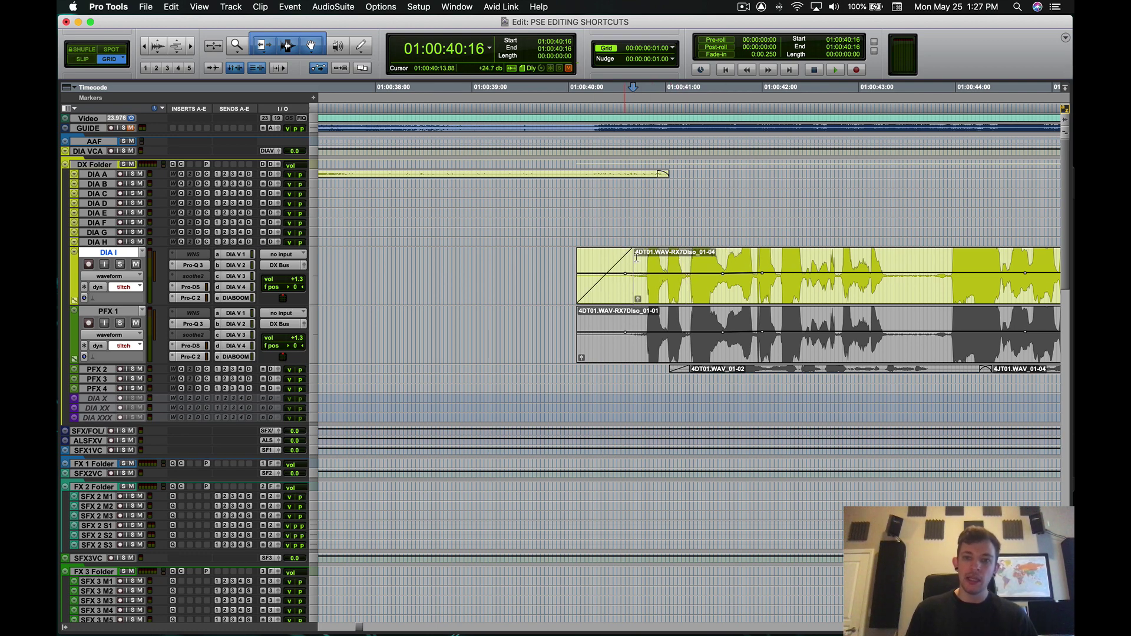
Step: Shorten the DIA I fade-in further so it ends at 01:00:40:06
key("r")
left_click(645, 261)
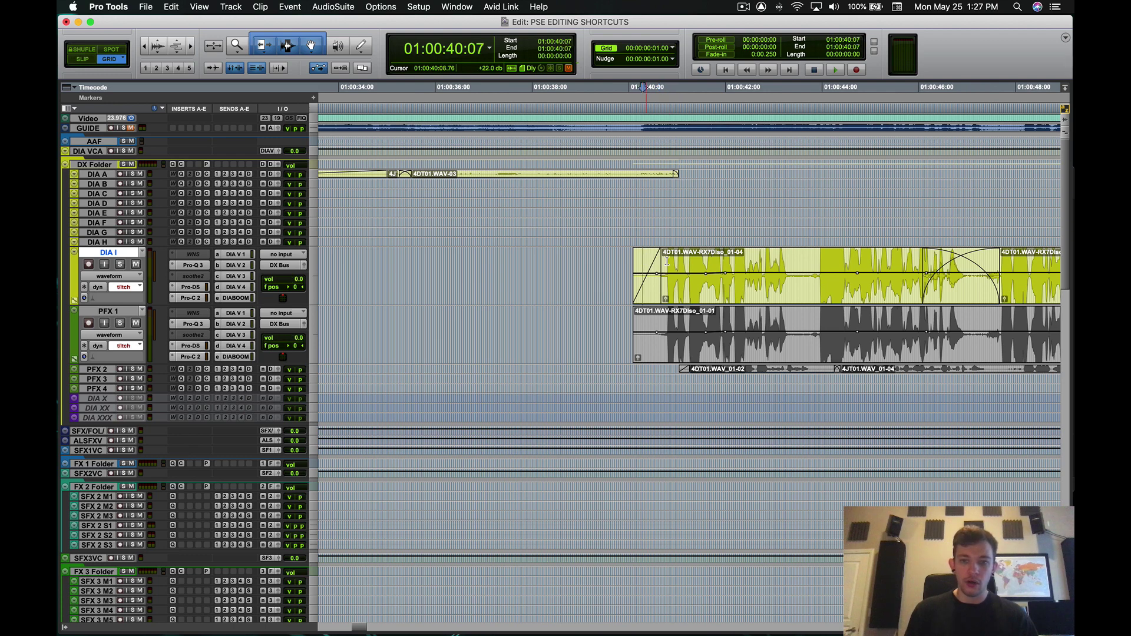
key("t")
left_click(661, 261)
key("d")
left_click(676, 261)
key("d")
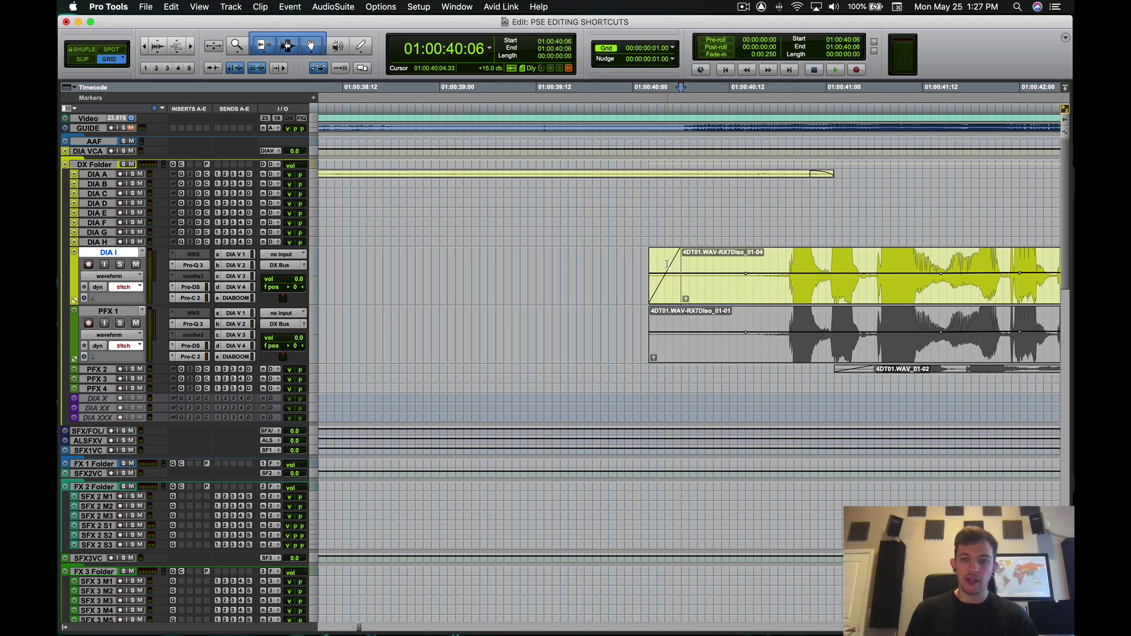
Step: Extend the DIA I fade-in to 01:00:43:08
key("r")
left_click(984, 263)
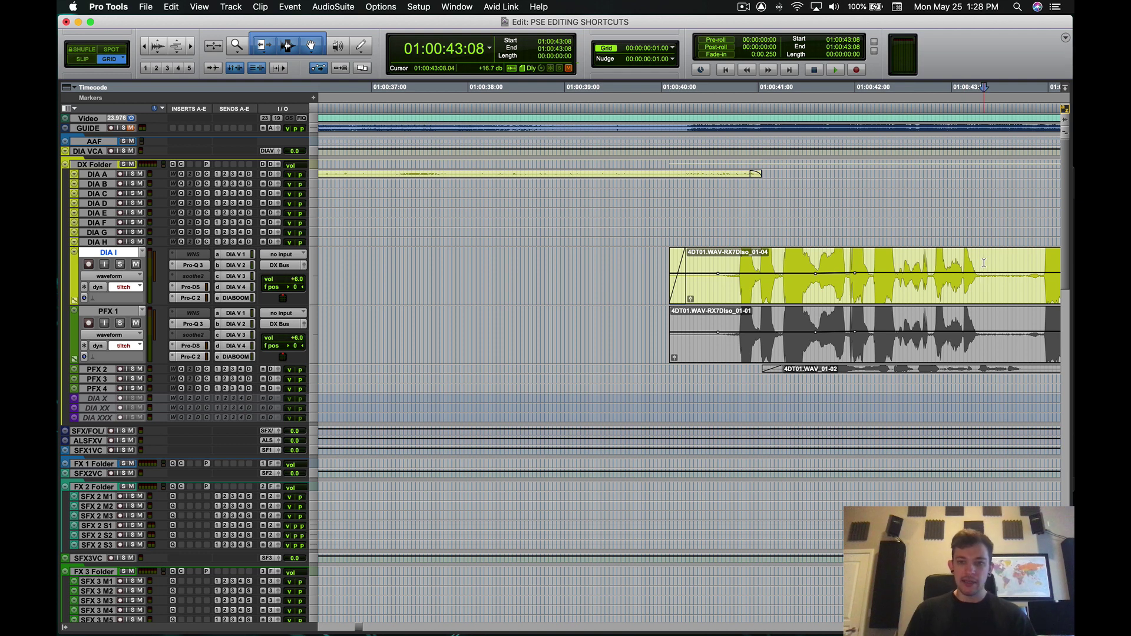
key("d")
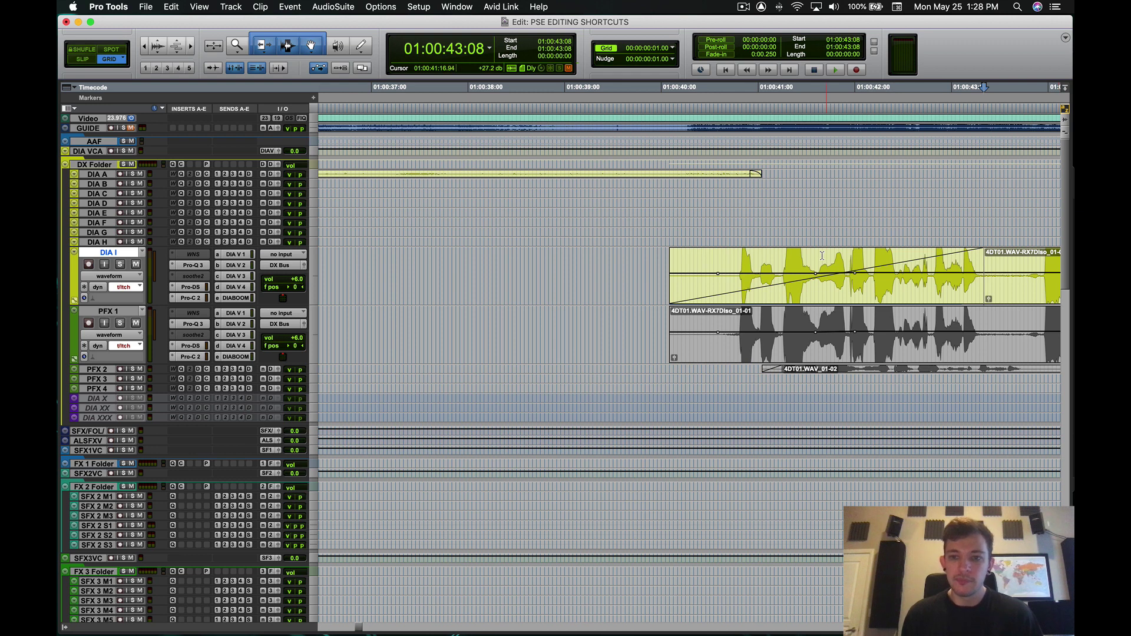
Step: End the DIA I fade-in at 01:00:41:11 and trim the start of the faded clip to 01:00:40:16
left_click(802, 255)
key("d")
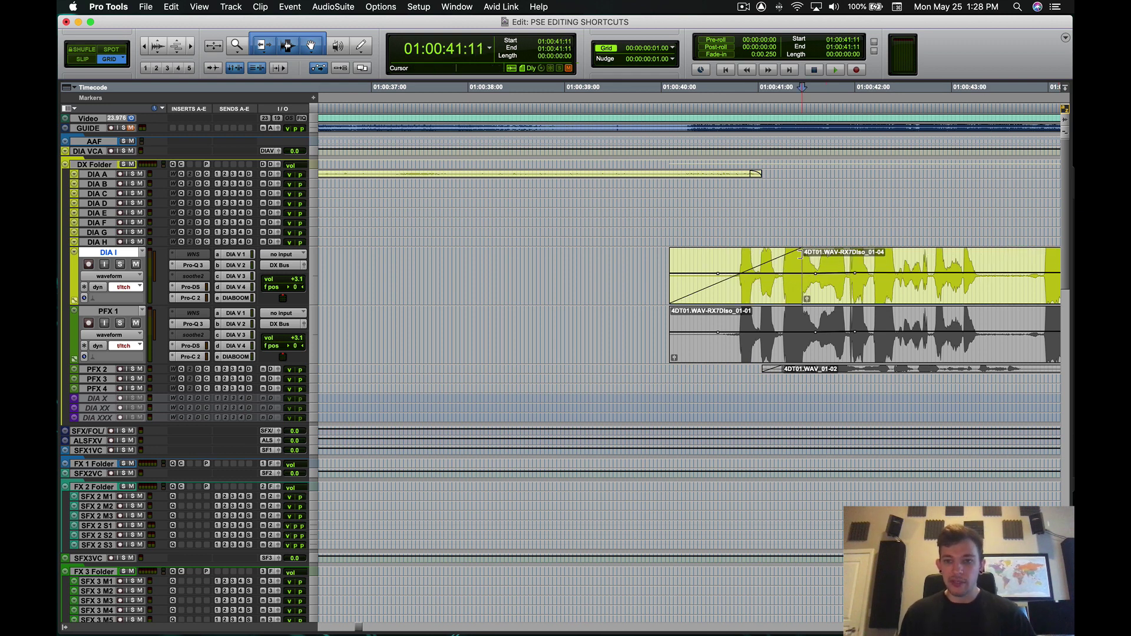
left_click(726, 257)
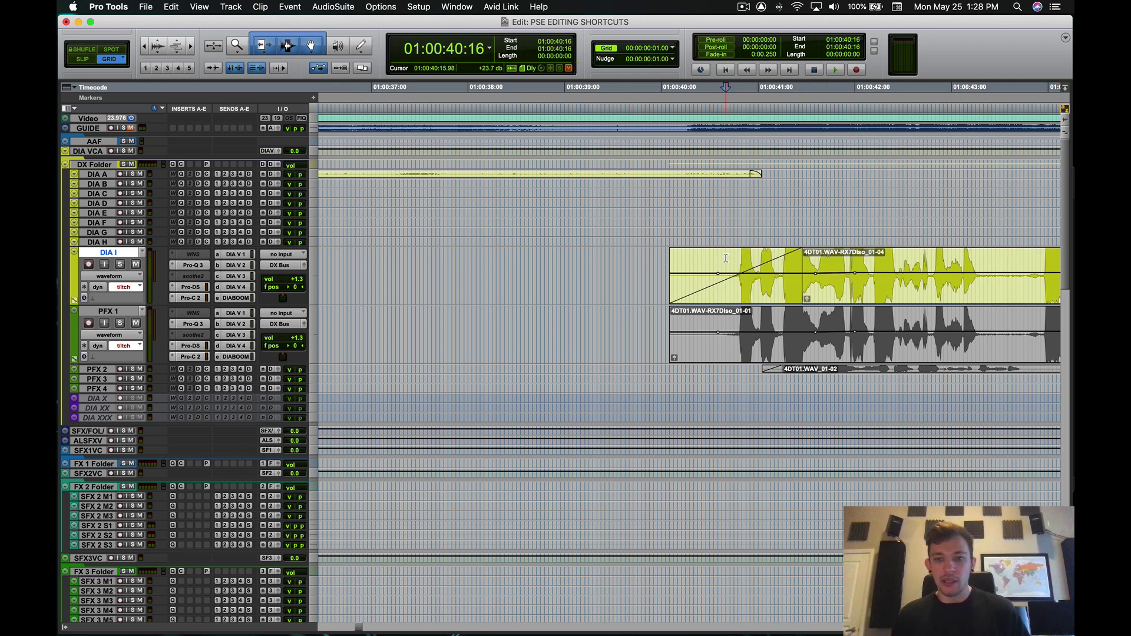
key("a")
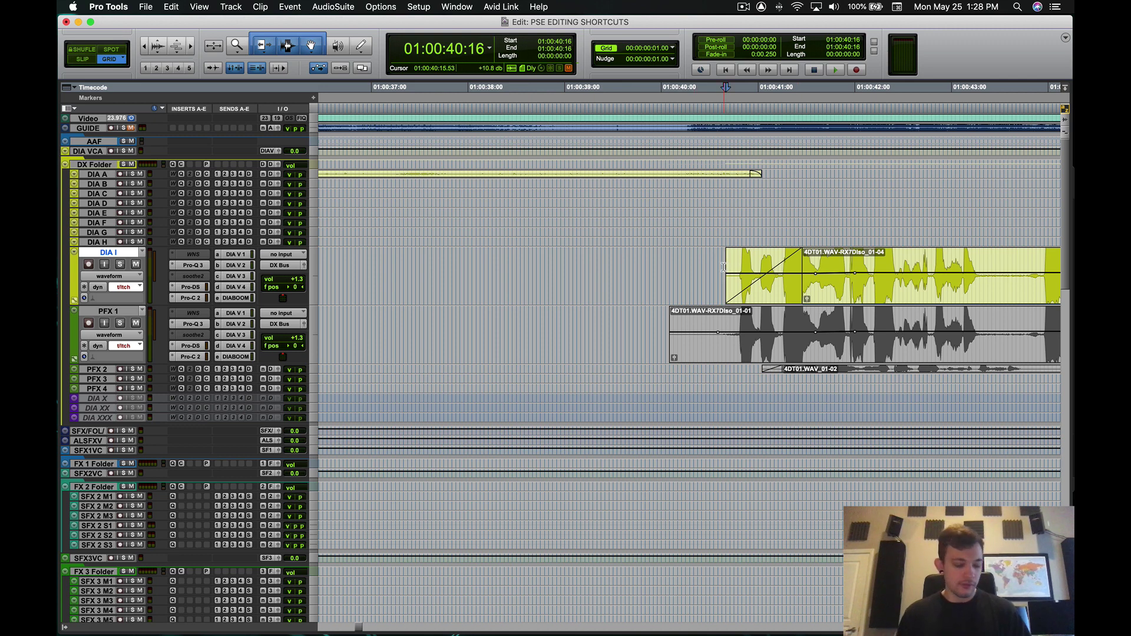
Step: Undo the last trim at the start of the faded DIA I clip
key("super+z")
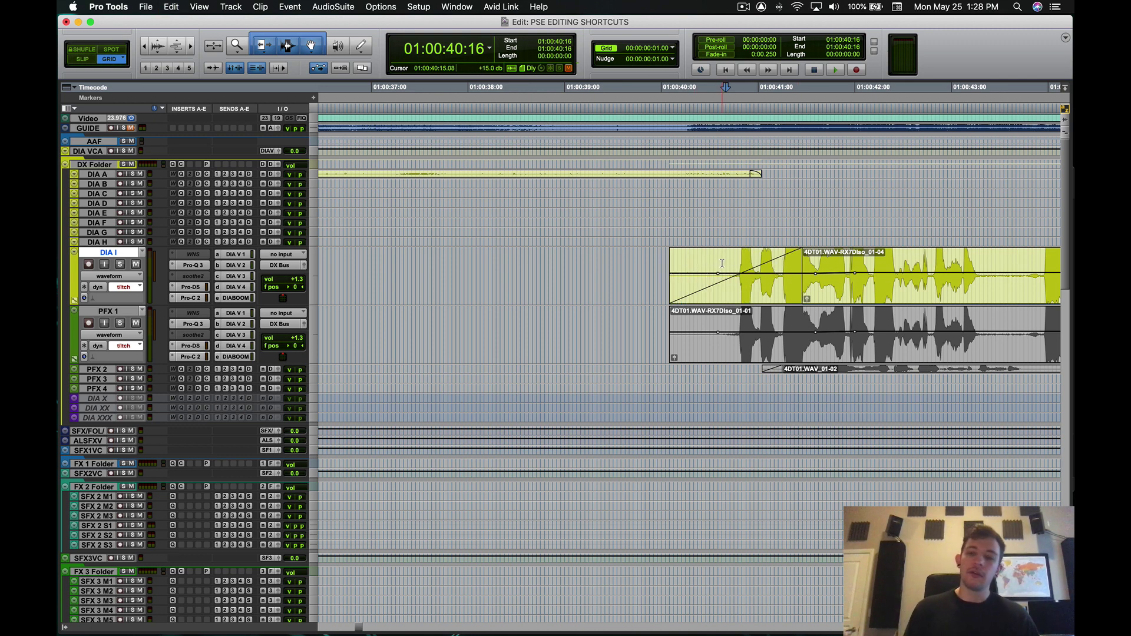
key("super+z")
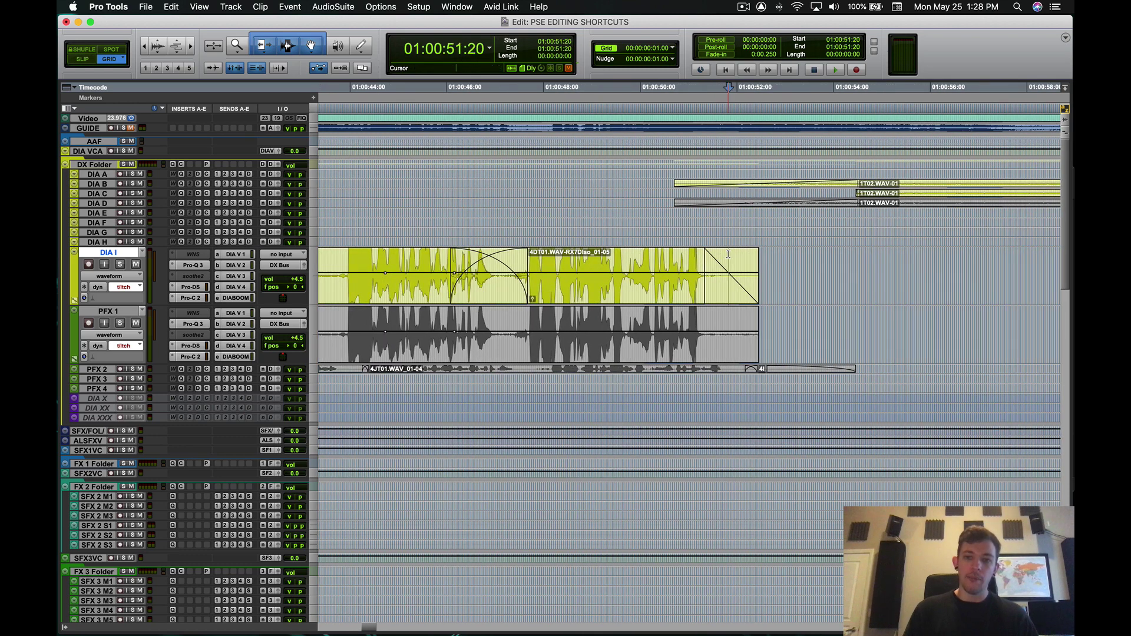
Step: Shorten the fade-out at the end of DIA I so it starts at 01:00:51:22
key("t")
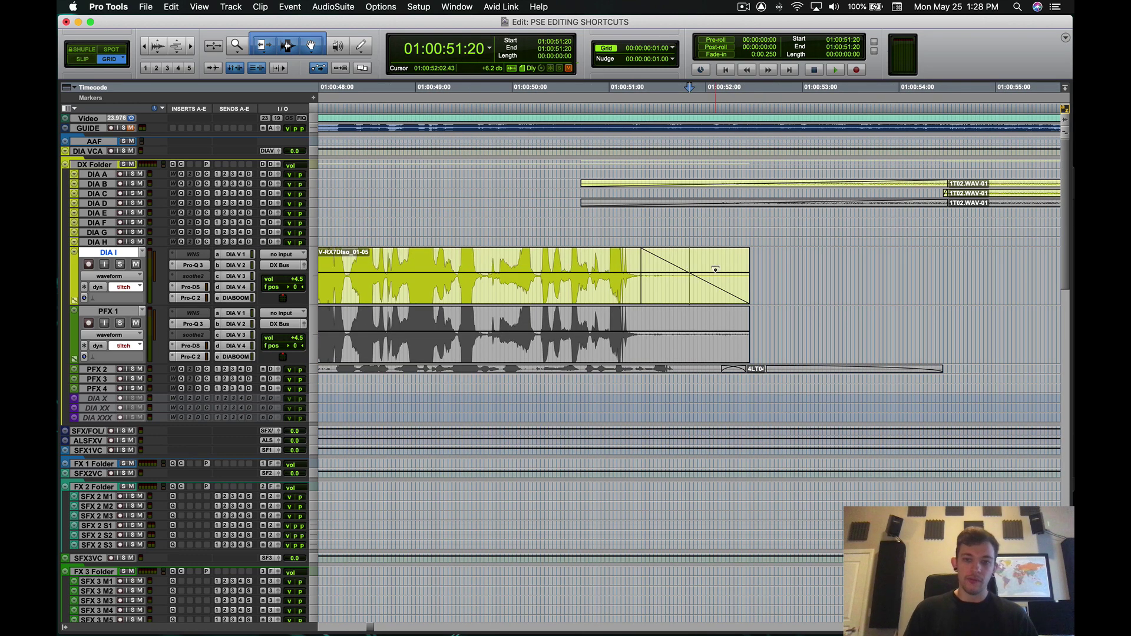
key("comma")
key("comma")
key("comma")
left_click(698, 263)
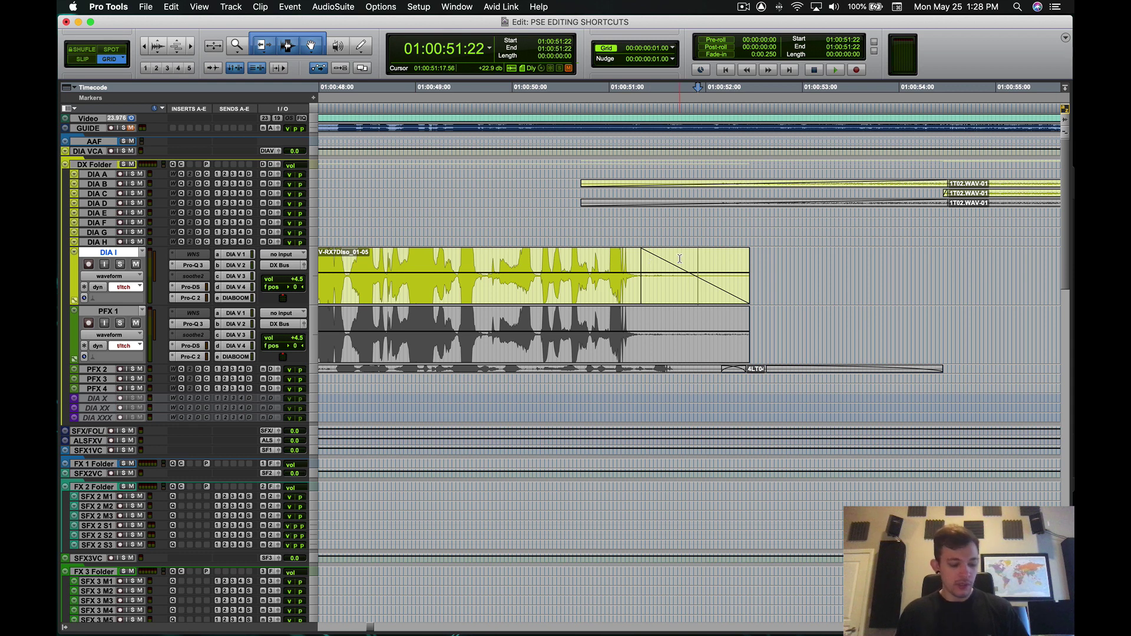
key("f")
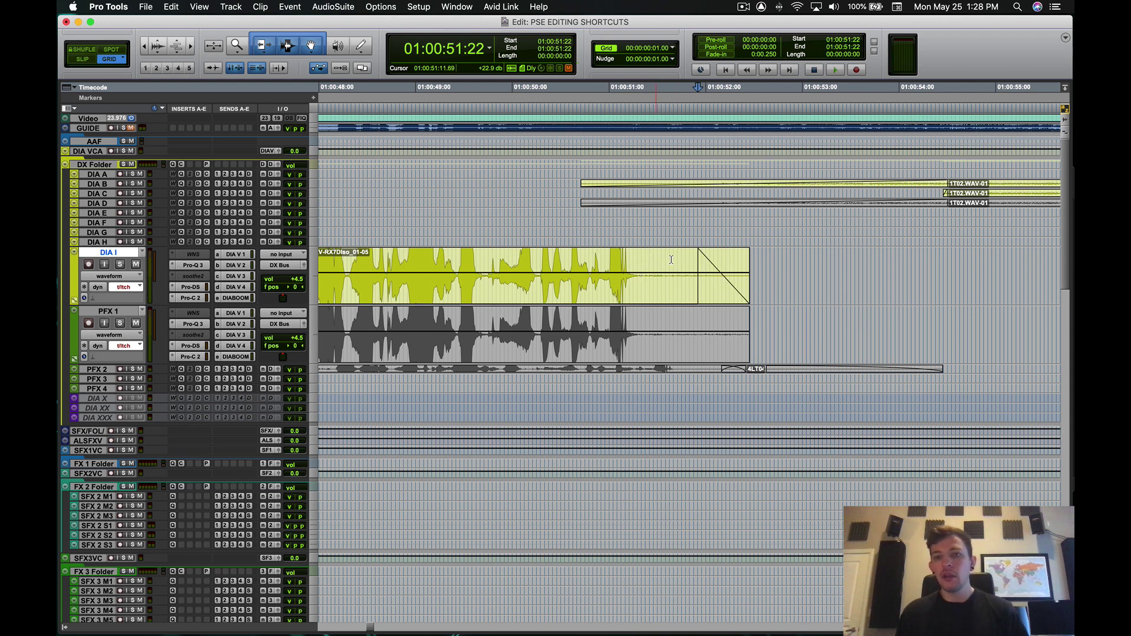
Step: Trim the end of the last DIA I clip to 01:00:52:02
left_click(715, 257)
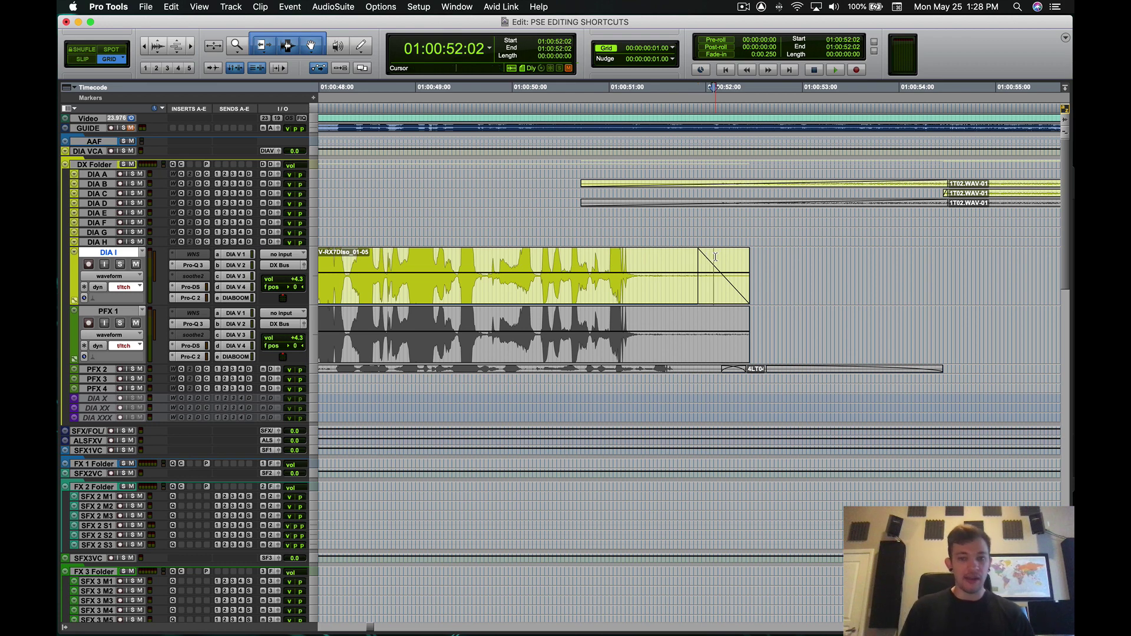
key("s")
key("r")
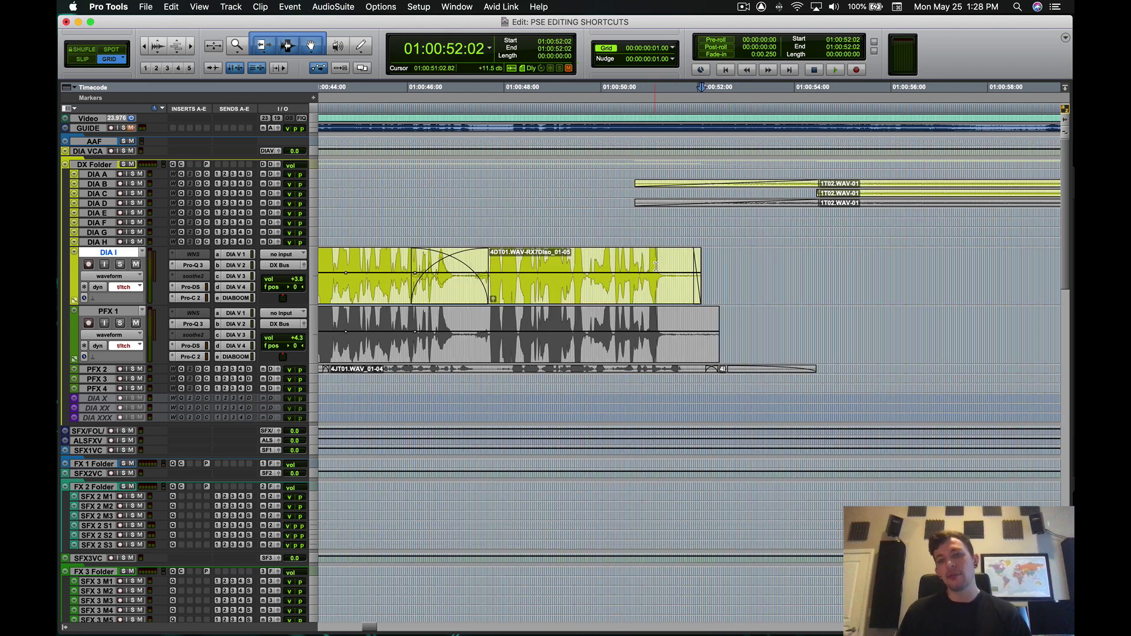
Step: Adjust the crossfade between the two DIA I clips so it starts at 01:00:46:13
key("r")
left_click(564, 260)
key("t")
key("t")
left_click(670, 260)
left_click_drag(640, 264, 799, 264)
left_click(682, 257)
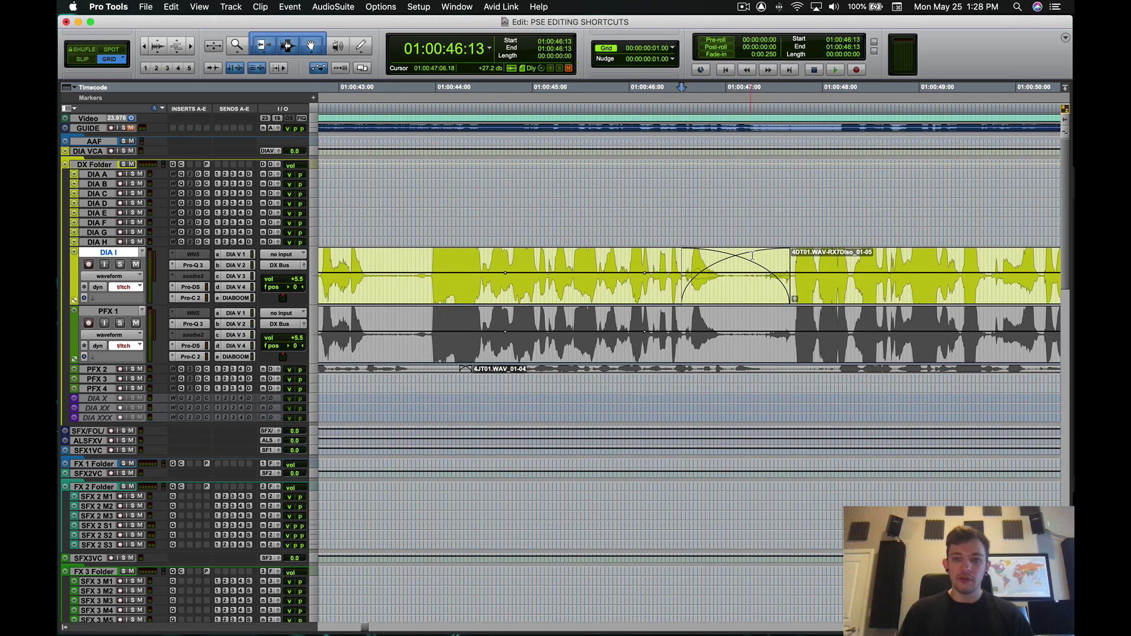
Step: Shorten the DIA I crossfade from both sides so it ends at 01:00:47:01
left_click(751, 256)
key("a")
left_click(701, 256)
left_click(730, 257)
key("a")
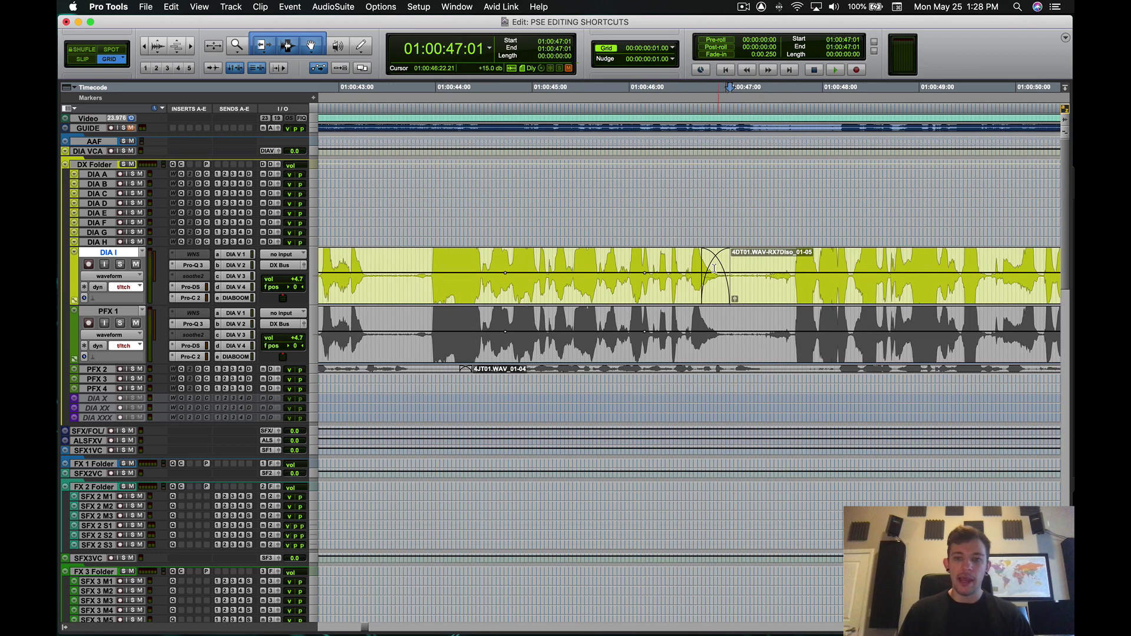
Step: Move the DIA I crossfade later so it spans 01:00:46:23 to 01:00:47:06
left_click(711, 272)
left_click_drag(711, 272, 751, 265)
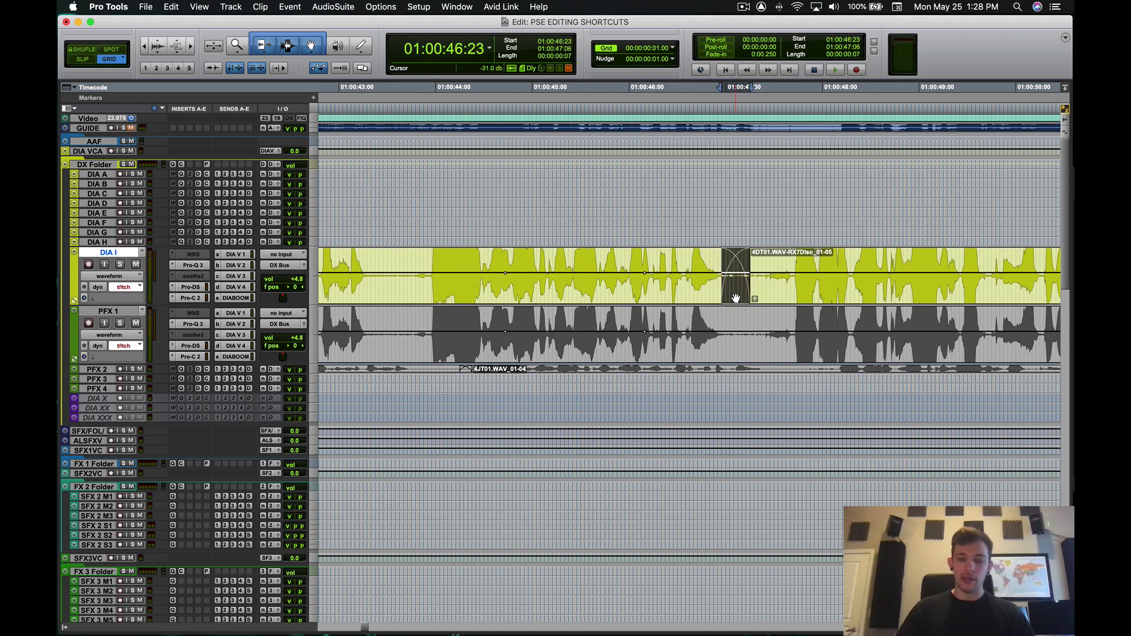
key("Left")
Step: Select 01:00:46:12 to 01:00:48:08 on DIA I and crossfade the two clips over that range
key("r")
key("r")
key("r")
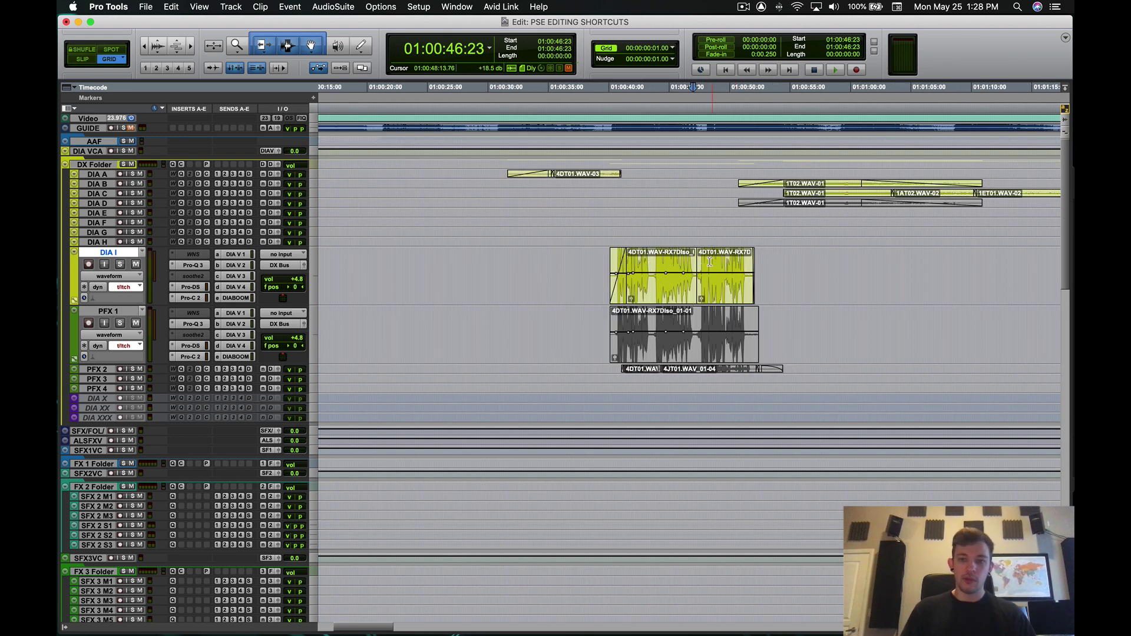
left_click_drag(711, 262, 689, 262)
key("f")
key("t")
key("t")
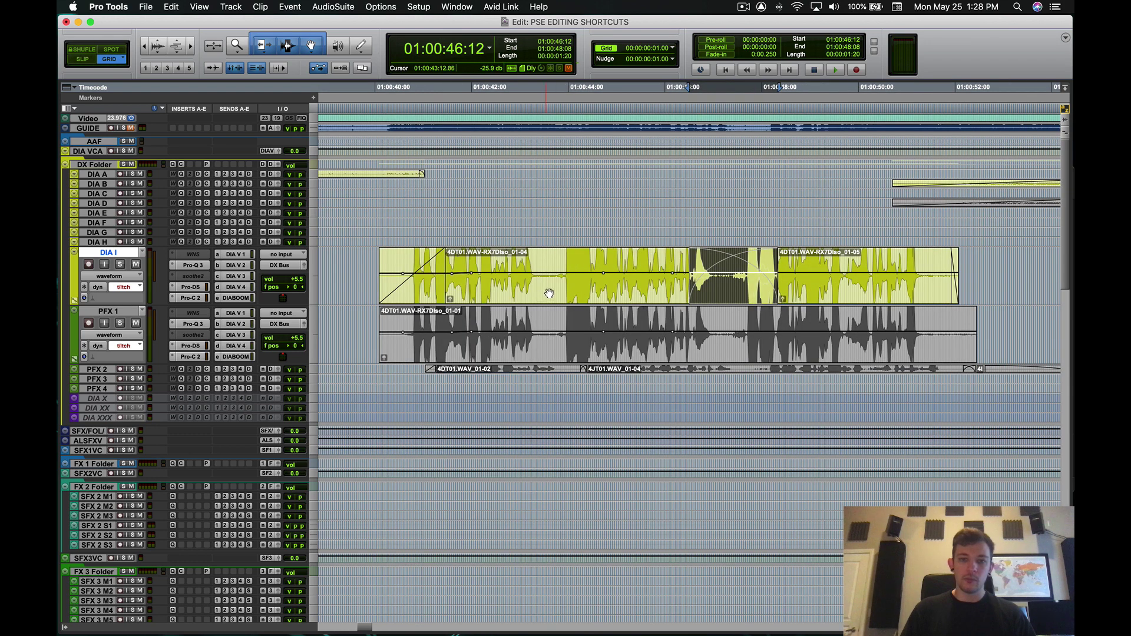
Step: Delete the fade-in, the crossfade and the fade-out from the DIA I clips
key("r")
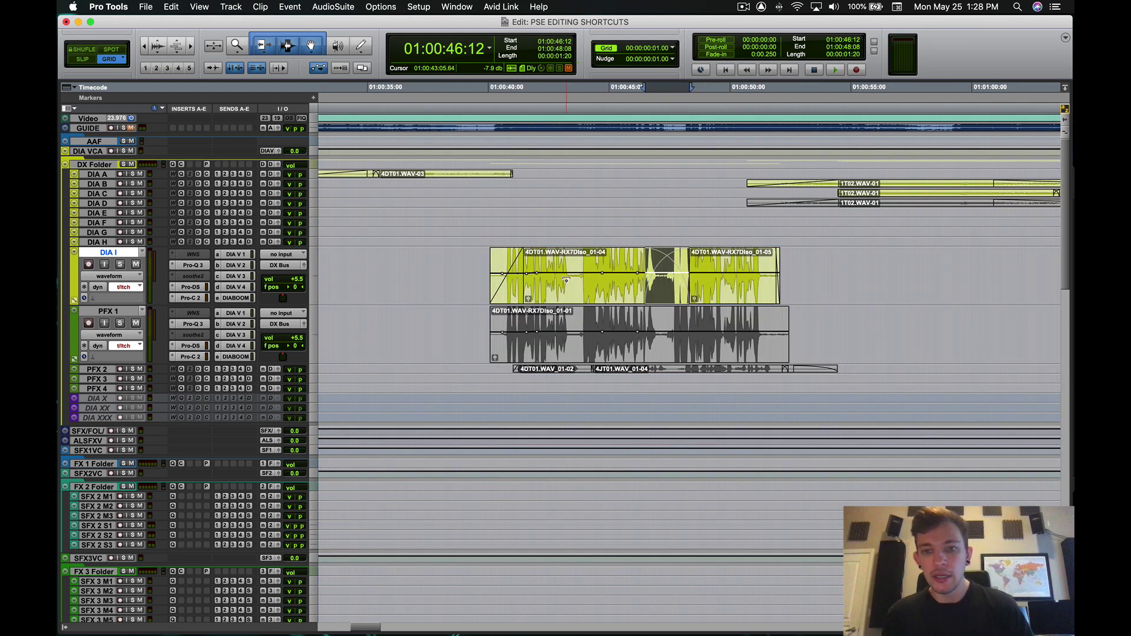
scroll(566, 281, "right", 3)
left_click(580, 256)
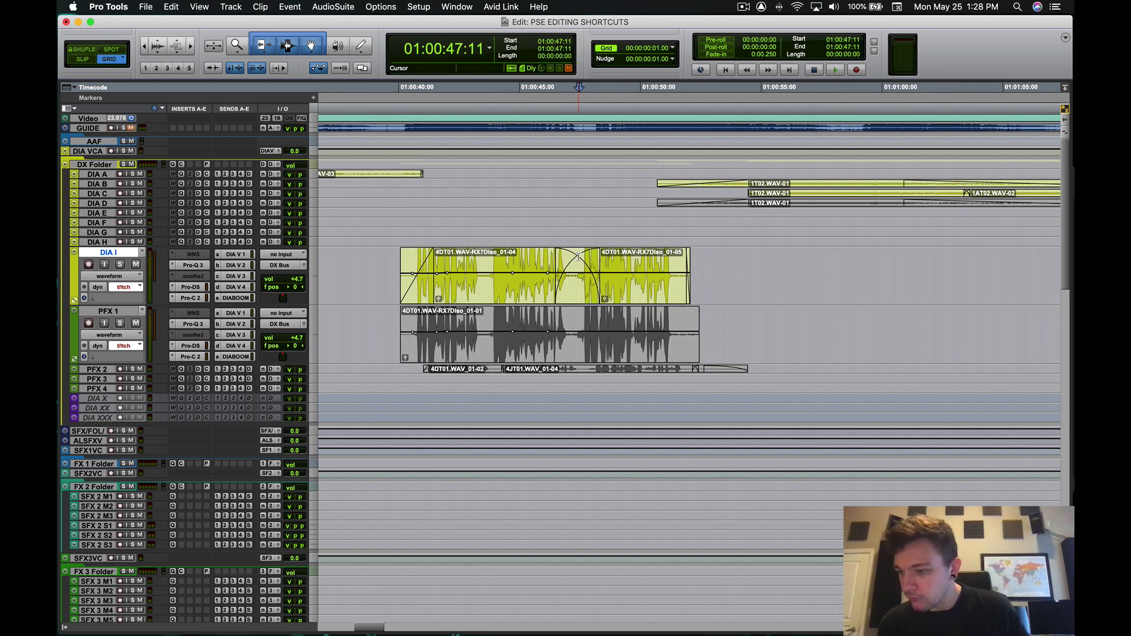
left_click(415, 290)
key("Delete")
left_click(577, 277)
key("Delete")
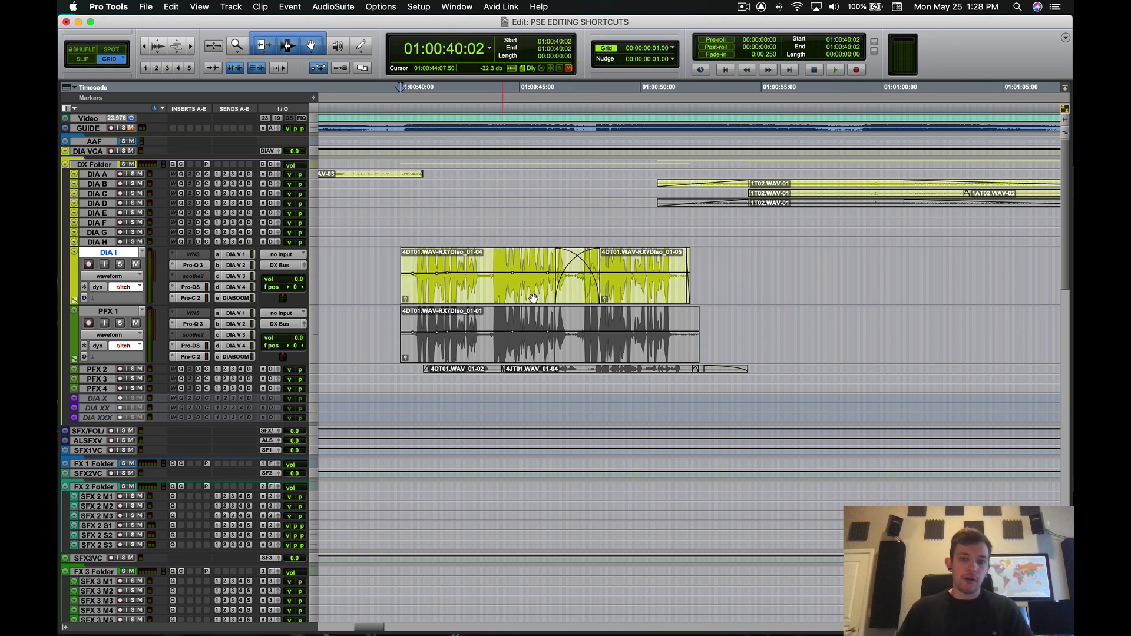
left_click(690, 298)
Step: Select 01:00:46:10 to 01:00:47:20 across the DIA I split and create a crossfade over it
left_click_drag(555, 271, 589, 271)
key("super+bracketright")
key("super+bracketright")
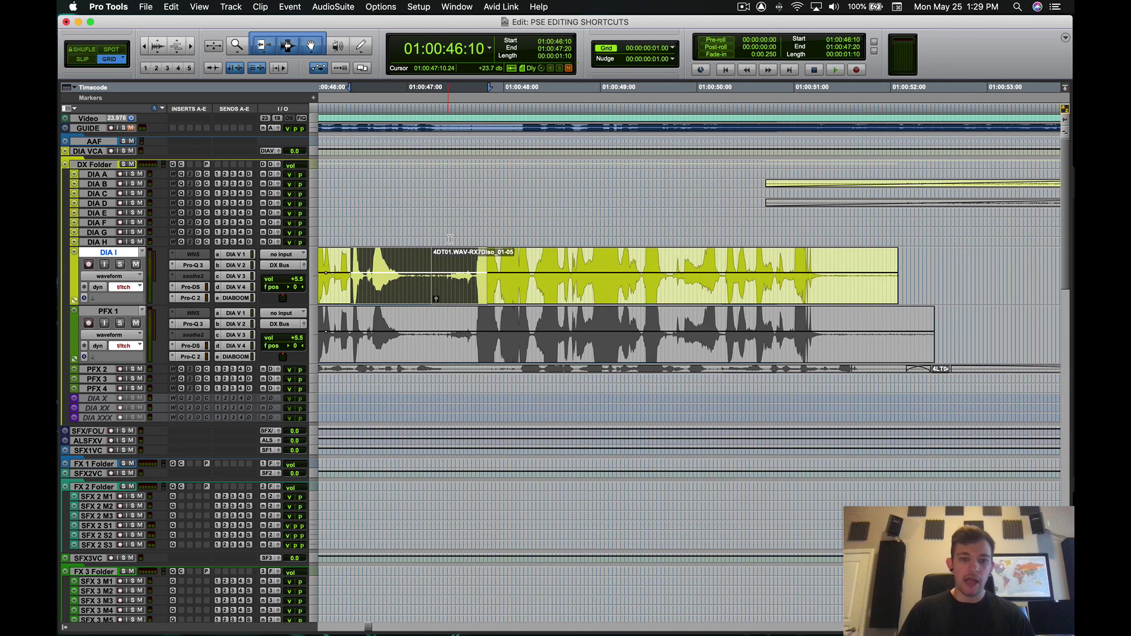
scroll(452, 252, "left", 2)
key("ctrl+f")
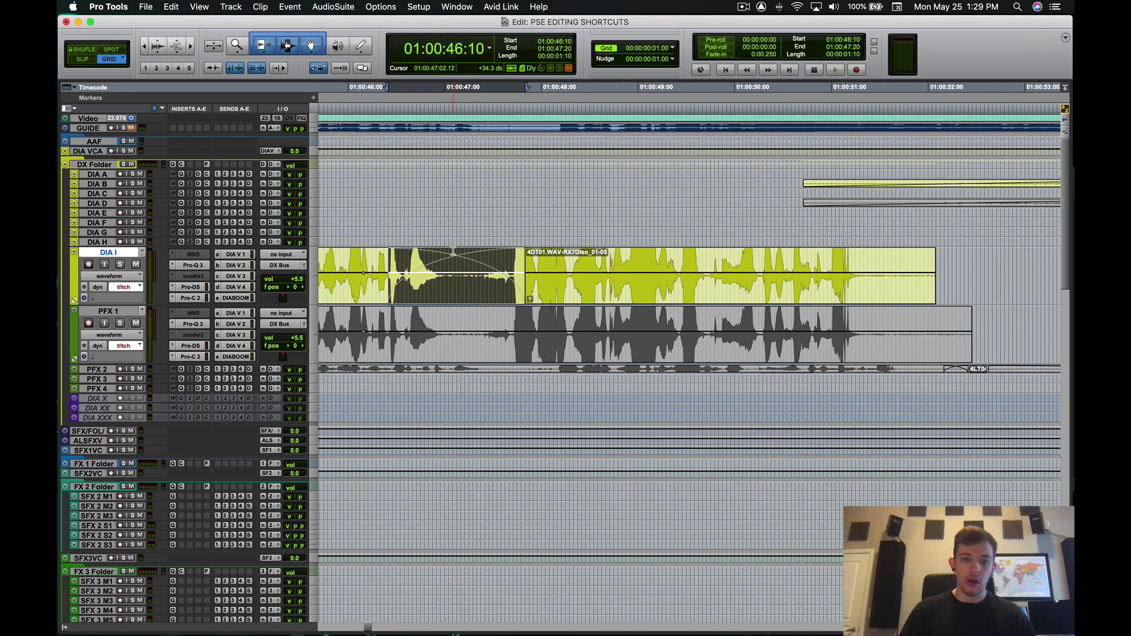
Step: Select across both DIA I clips from 01:00:38:17 to 01:00:55:03
key("super+bracketleft")
key("super+bracketleft")
left_click(428, 261)
left_click_drag(428, 261, 824, 261)
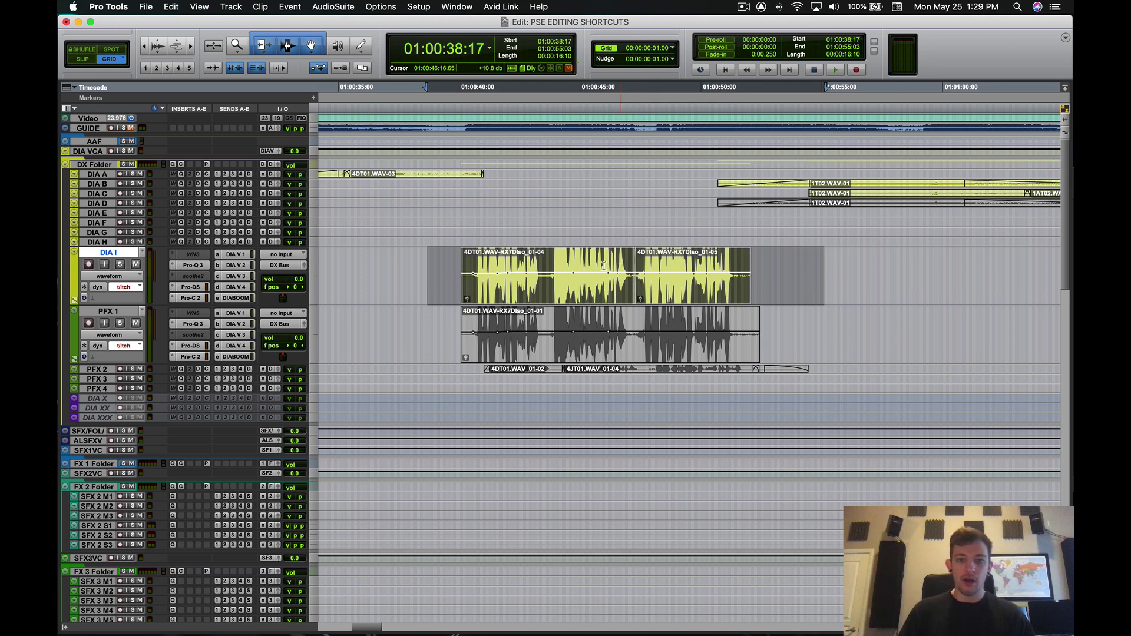
Step: Examine the DIA I clip edges up close and restore the selection from 01:00:38:17 to 01:00:55:03
left_click(490, 263)
key("super+bracketright")
key("super+bracketright")
key("super+bracketright")
left_click(473, 262)
key("Tab")
key("Tab")
key("super+bracketleft")
key("super+alt+z")
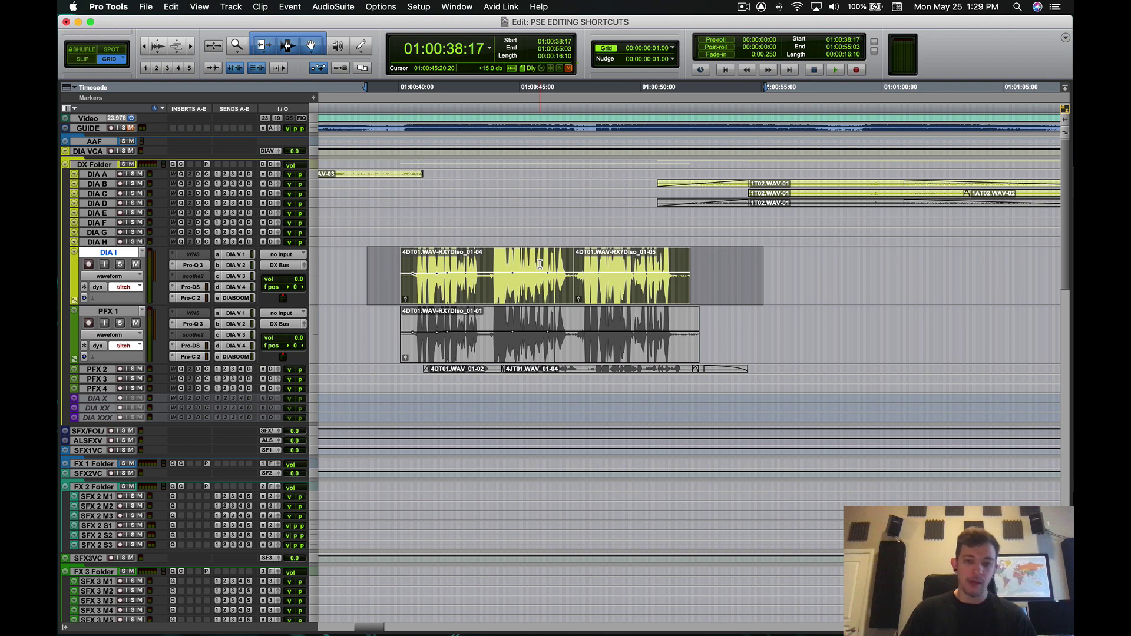
Step: Apply batch fades to the selected DIA I clips with 42 ms fade-ins, 82 ms centered crossfades and 42 ms fade-outs
key("super+f")
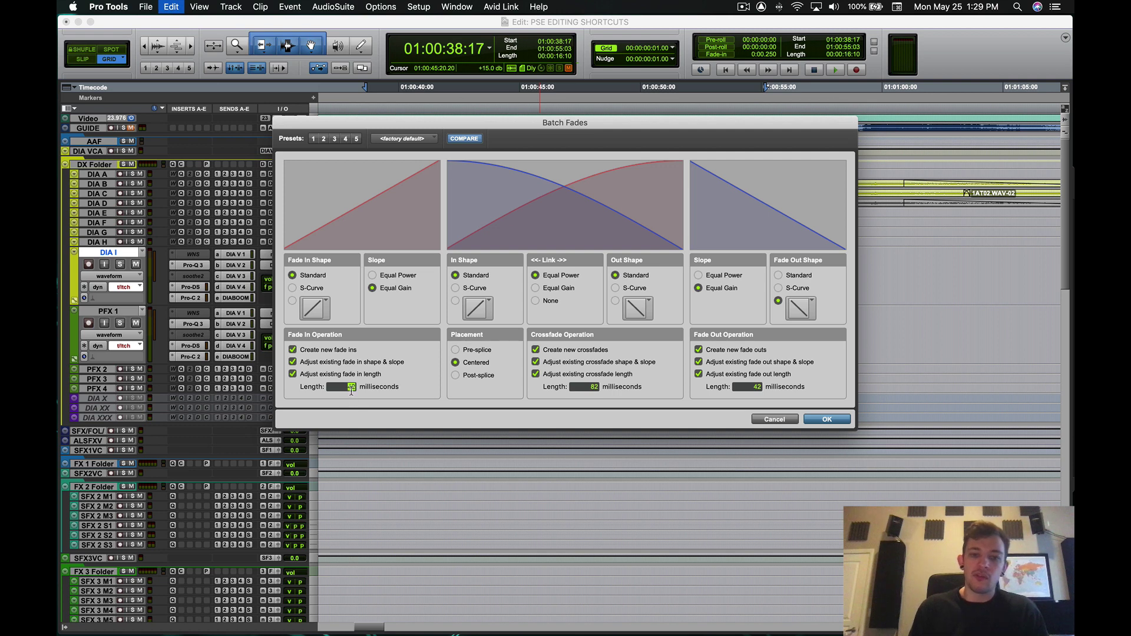
type("42")
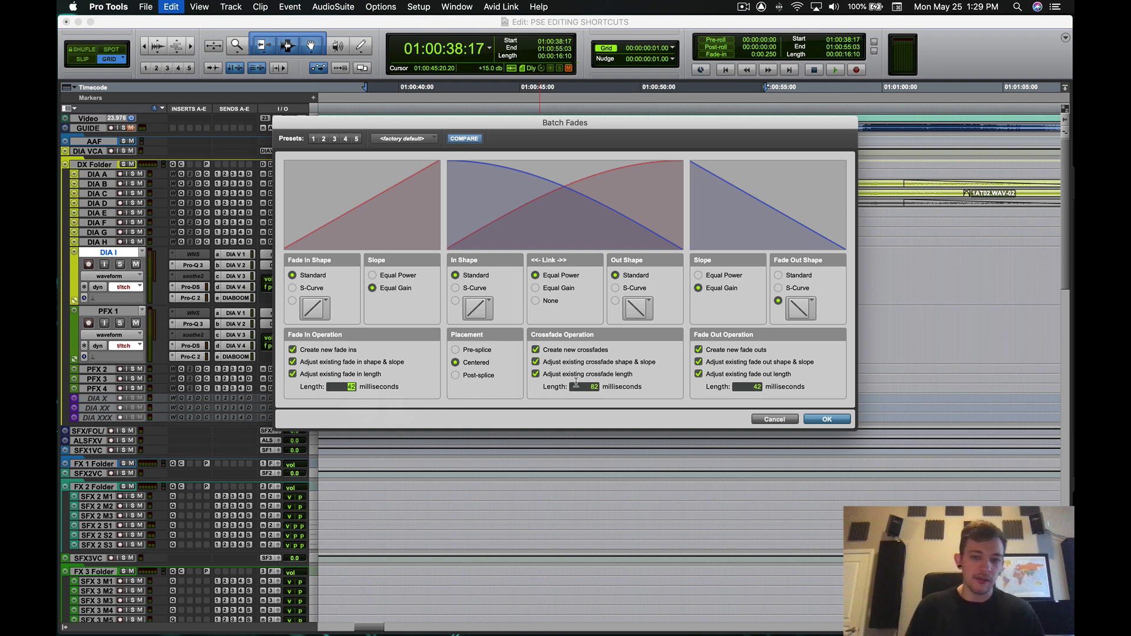
left_click(577, 383)
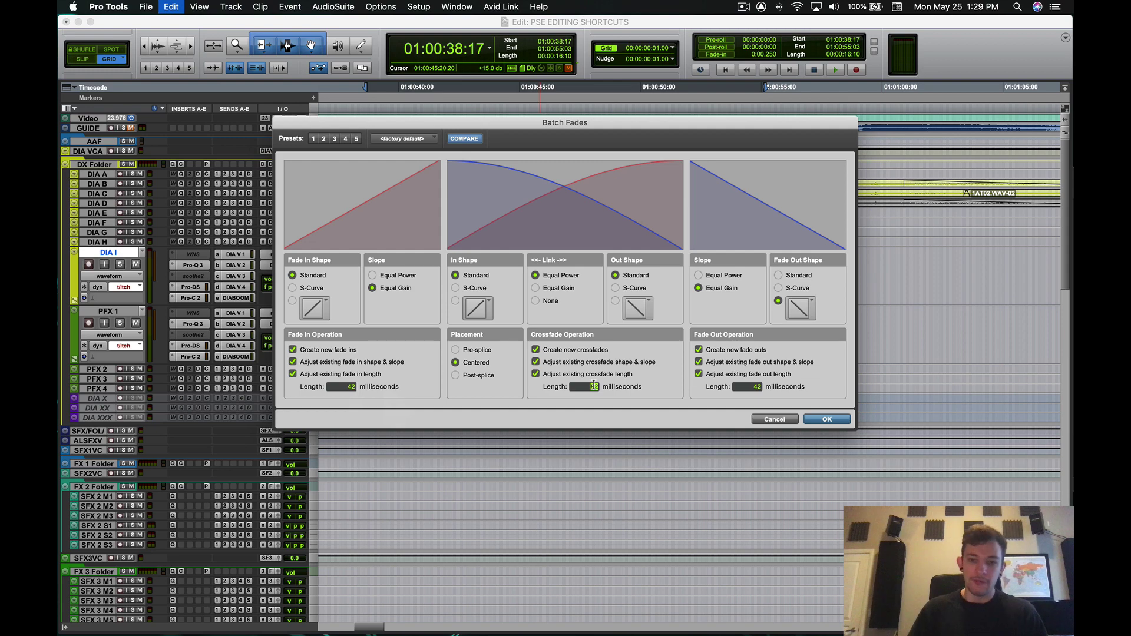
key("Return")
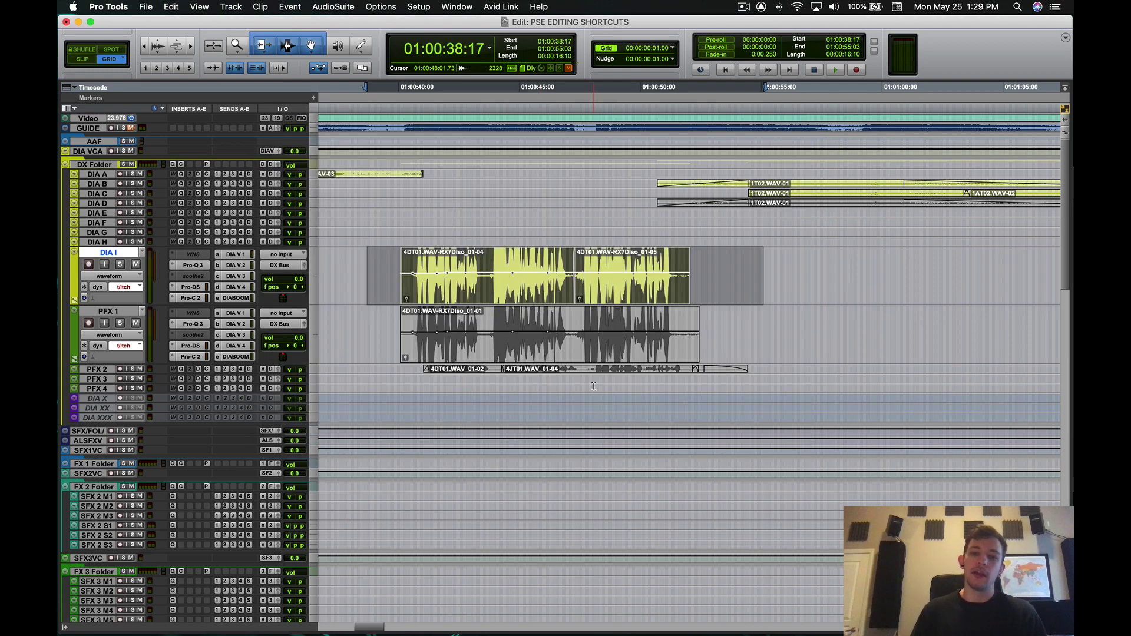
Step: Examine the crossfade between the two DIA I clips up close and select its full length
left_click(475, 258)
key("super+bracketright")
key("super+bracketright")
key("super+bracketright")
key("super+bracketright")
key("super+bracketright")
key("super+bracketright")
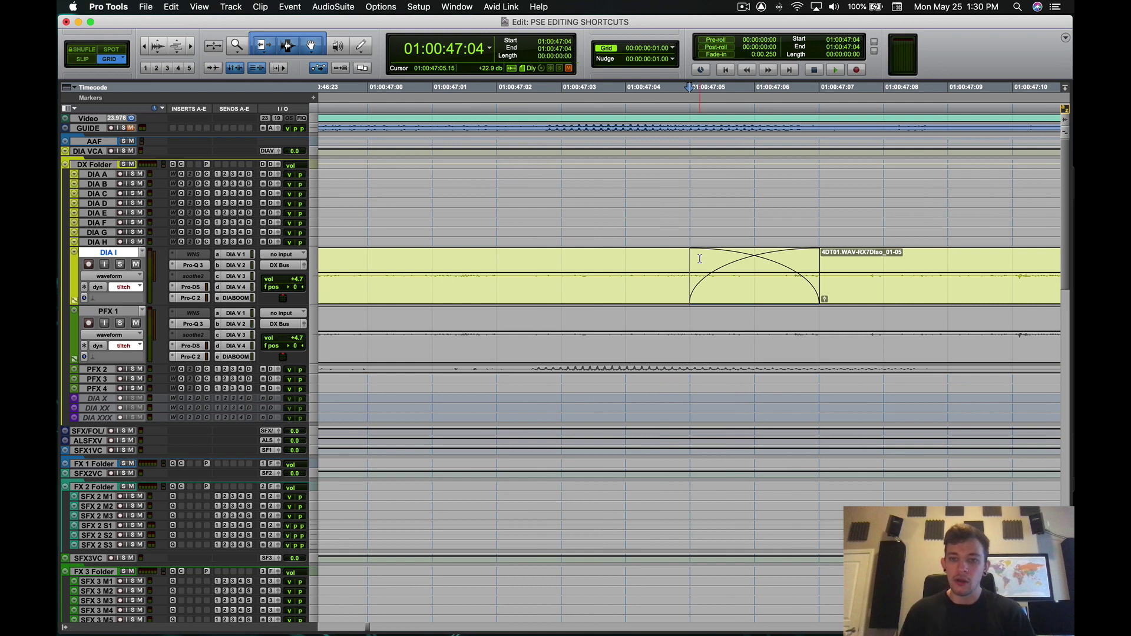
key("shift+Tab")
key("shift+Tab")
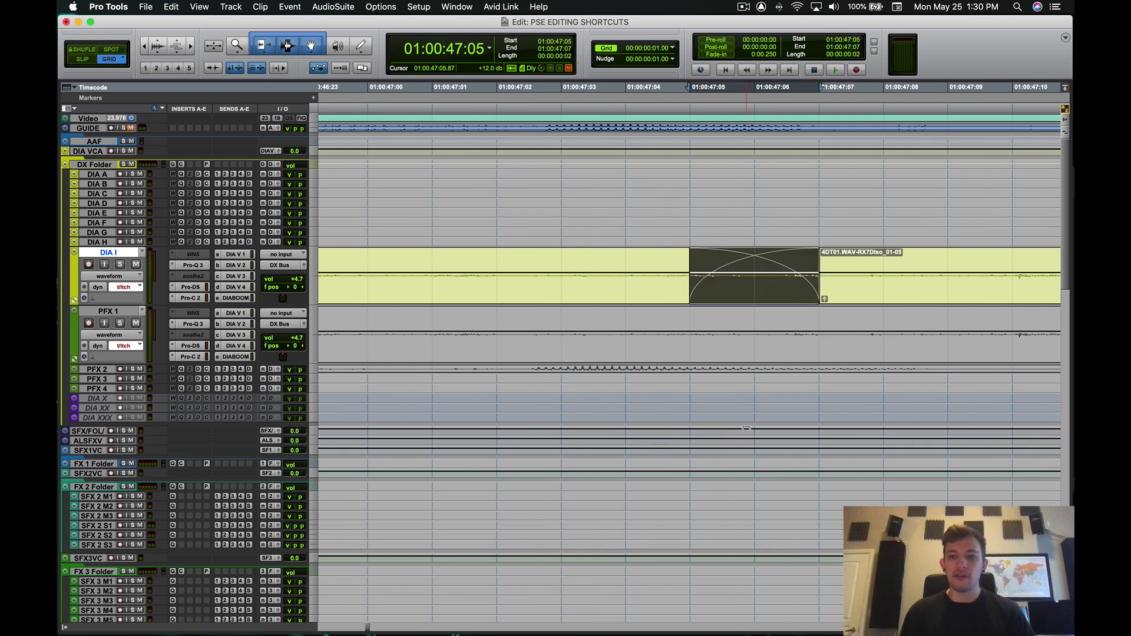
Step: Select both DIA I clips and apply batch fades with the crossfade length set to 250 ms
key("super+bracketleft")
key("super+bracketleft")
key("super+bracketleft")
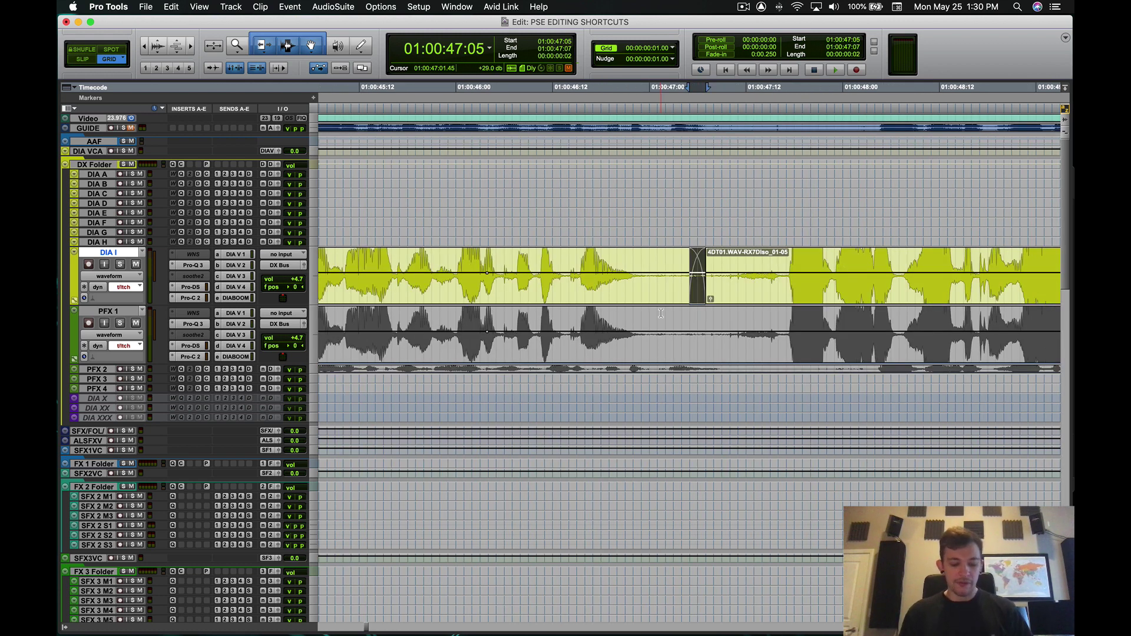
key("super+bracketleft")
key("super+bracketleft")
key("super+bracketleft")
left_click(736, 299, "shift")
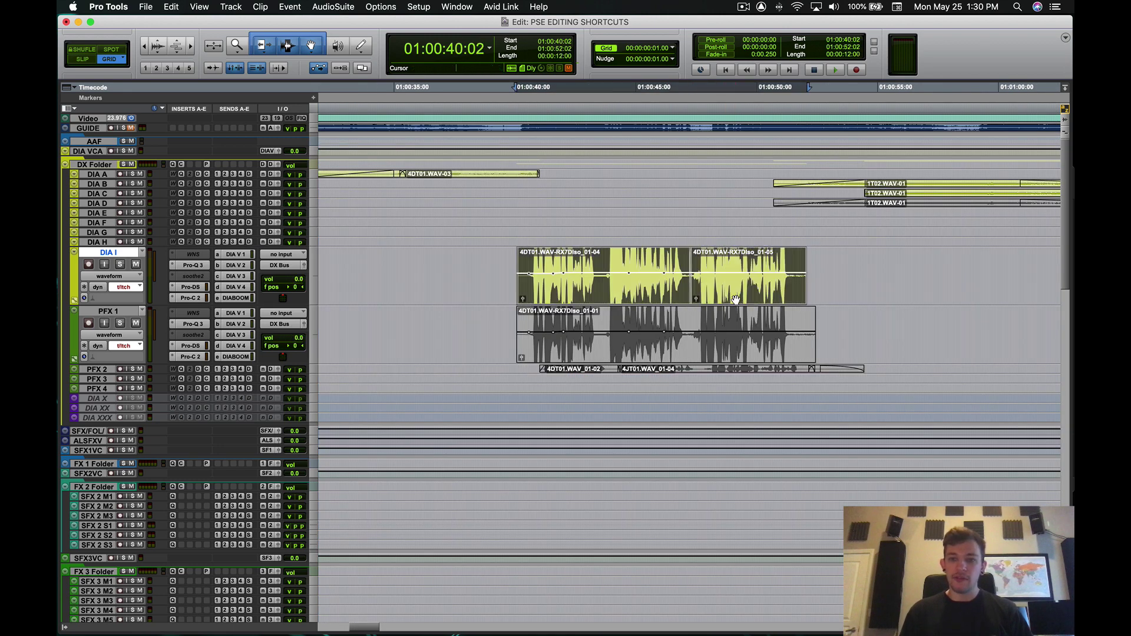
key("super+f")
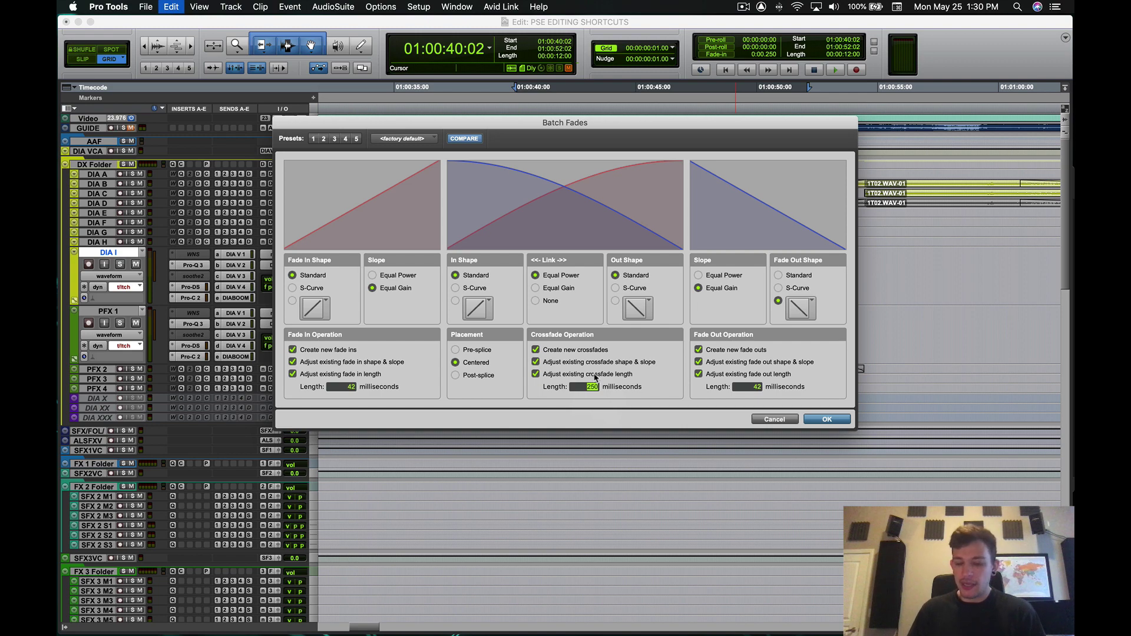
key("Return")
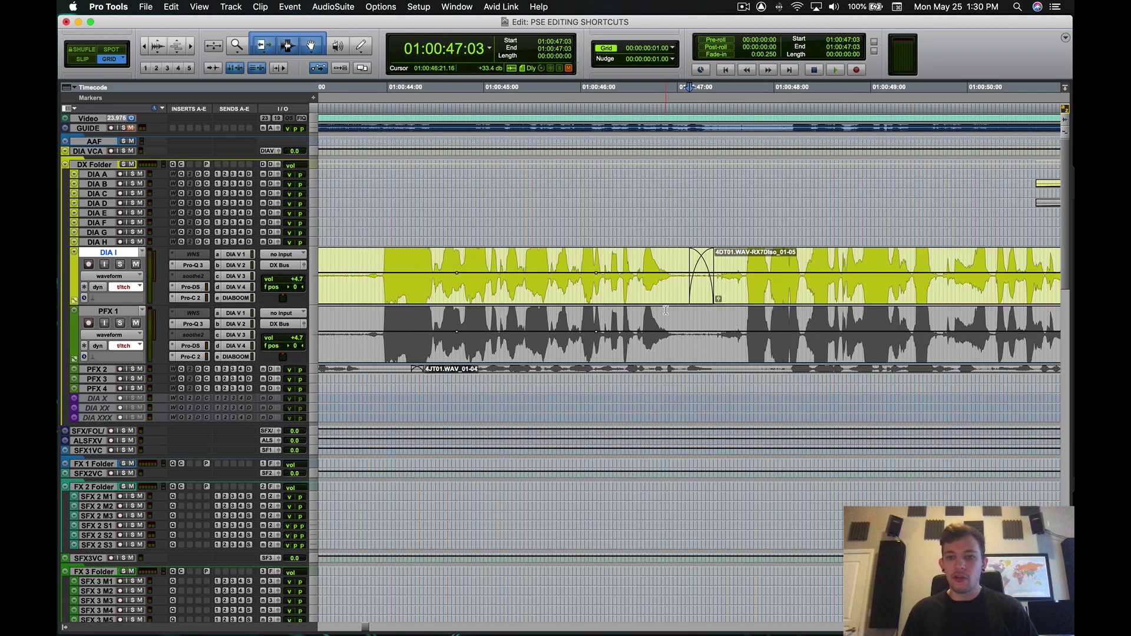
Step: Inspect the adjusted DIA I crossfade up close, selecting 01:00:47:05 to 01:00:47:07 inside it
key("super+bracketright")
key("super+bracketright")
key("super+bracketright")
left_click_drag(716, 259, 765, 259)
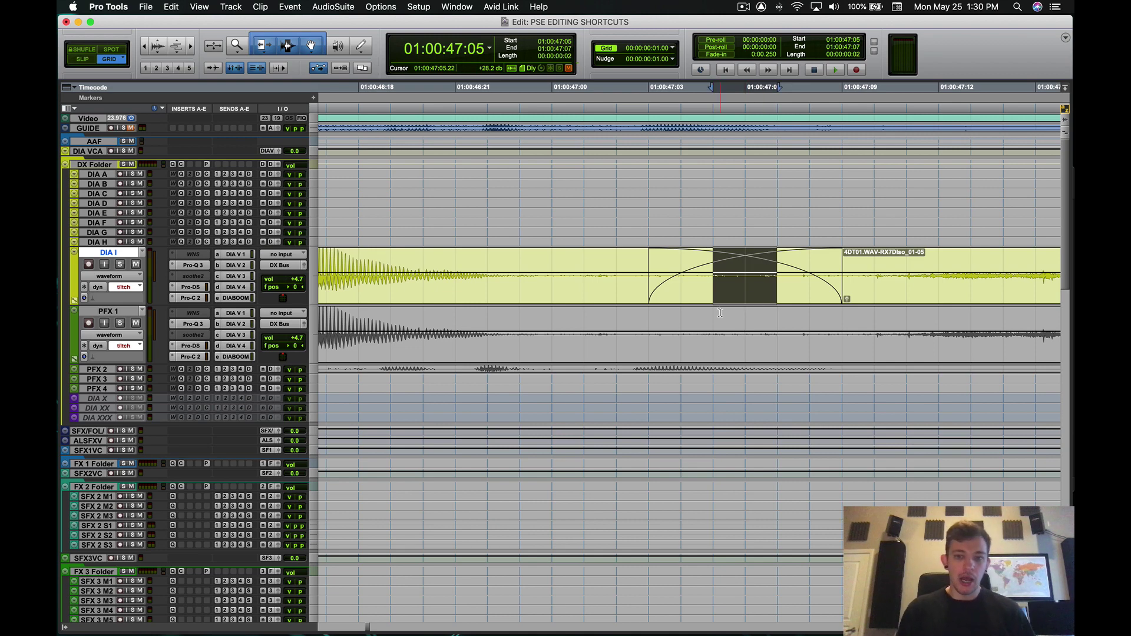
Step: Delete the crossfade between the two DIA I clips
key("super+bracketleft")
key("super+bracketleft")
key("super+bracketleft")
left_click(692, 296)
key("Delete")
key("super+bracketleft")
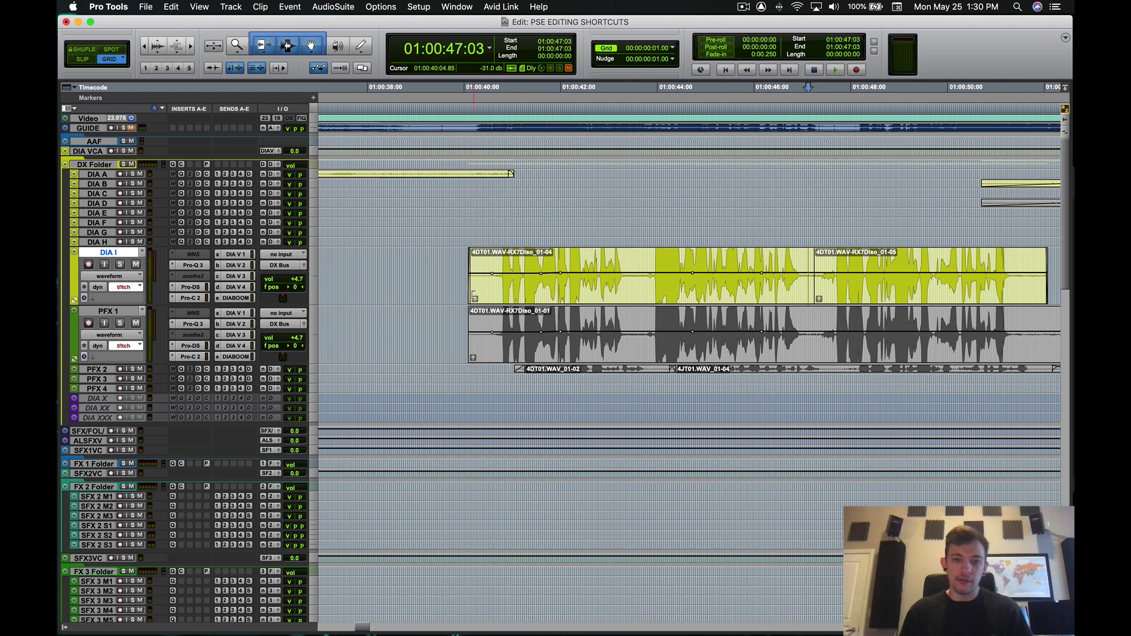
Step: Create a crossfade at the split between the two DIA I clips and place the cursor inside it at 01:00:47:06
key("super+bracketleft")
left_click_drag(555, 266, 919, 269)
key("super+bracketright")
key("super+bracketright")
key("super+bracketright")
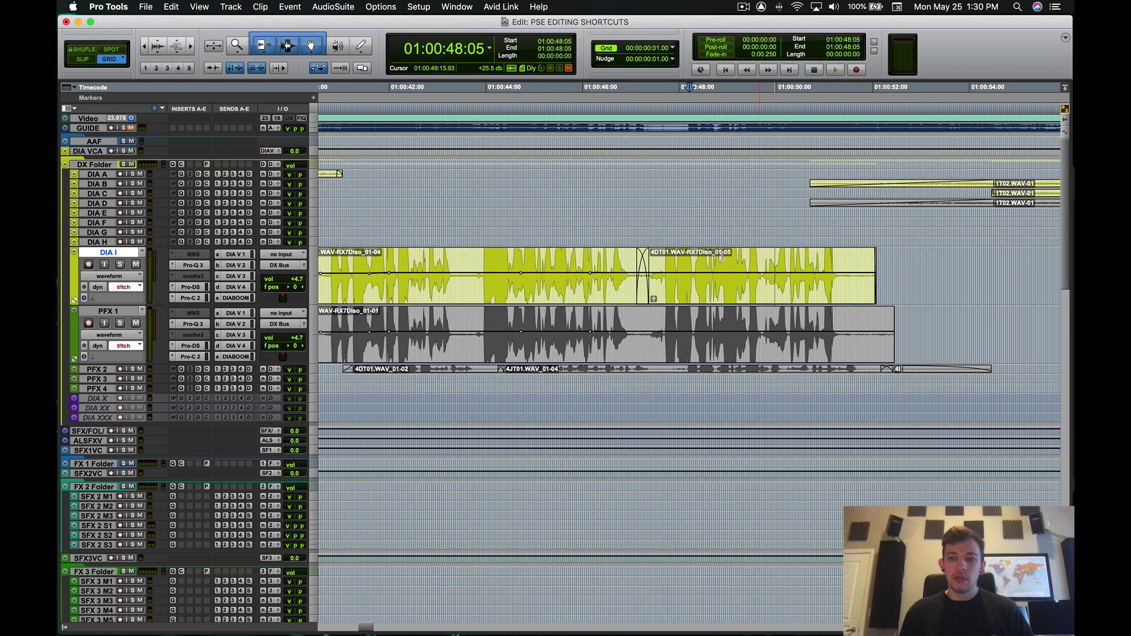
key("super+z")
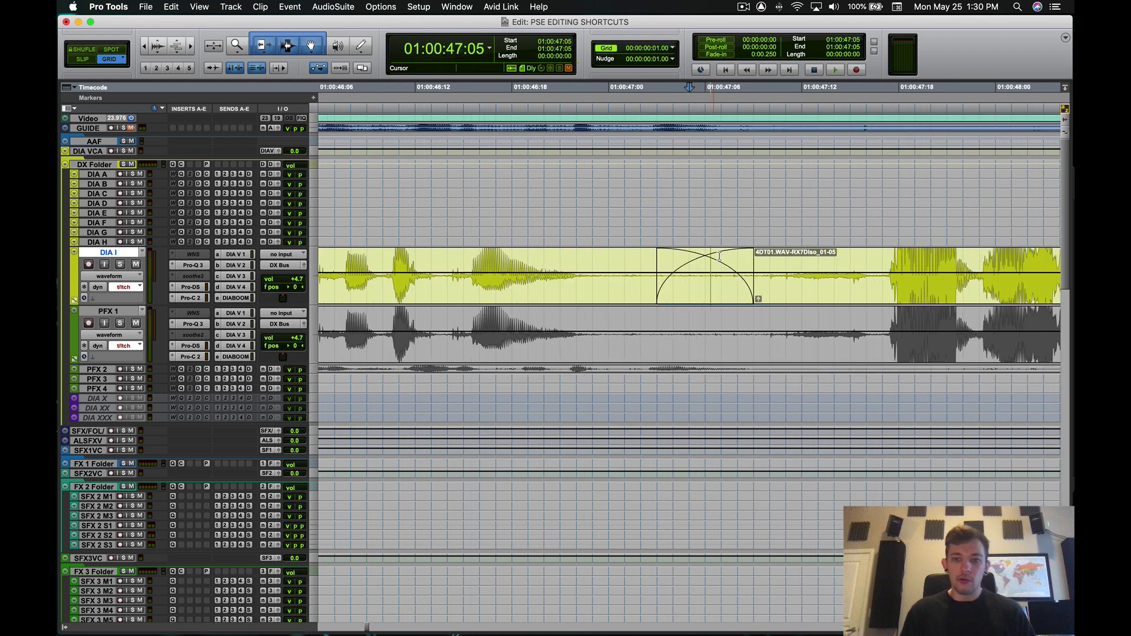
key("super+bracketright")
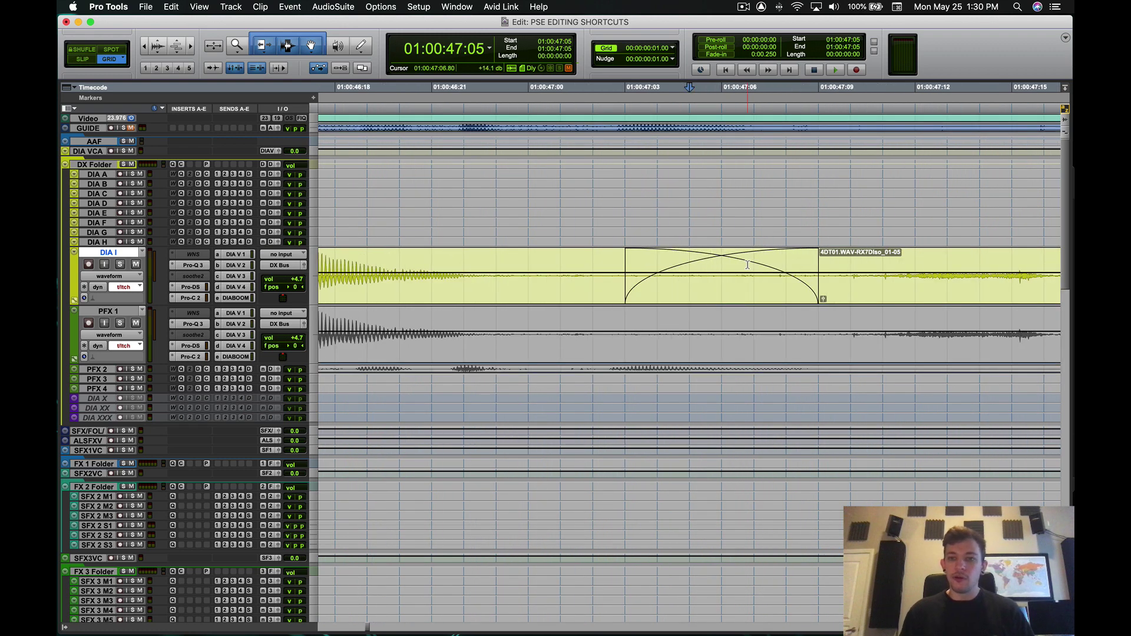
left_click(729, 258)
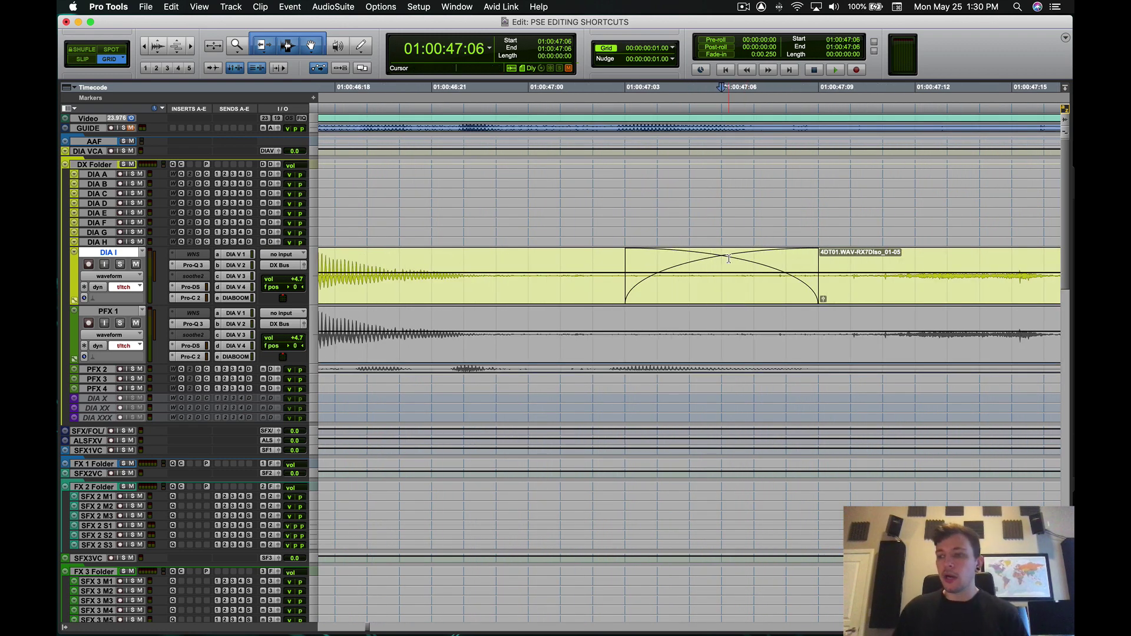
Step: Move the second DIA I clip later on its track so that it starts at 01:00:56:05
key("super+bracketleft")
key("super+bracketleft")
key("super+bracketleft")
key("super+bracketleft")
key("super+bracketleft")
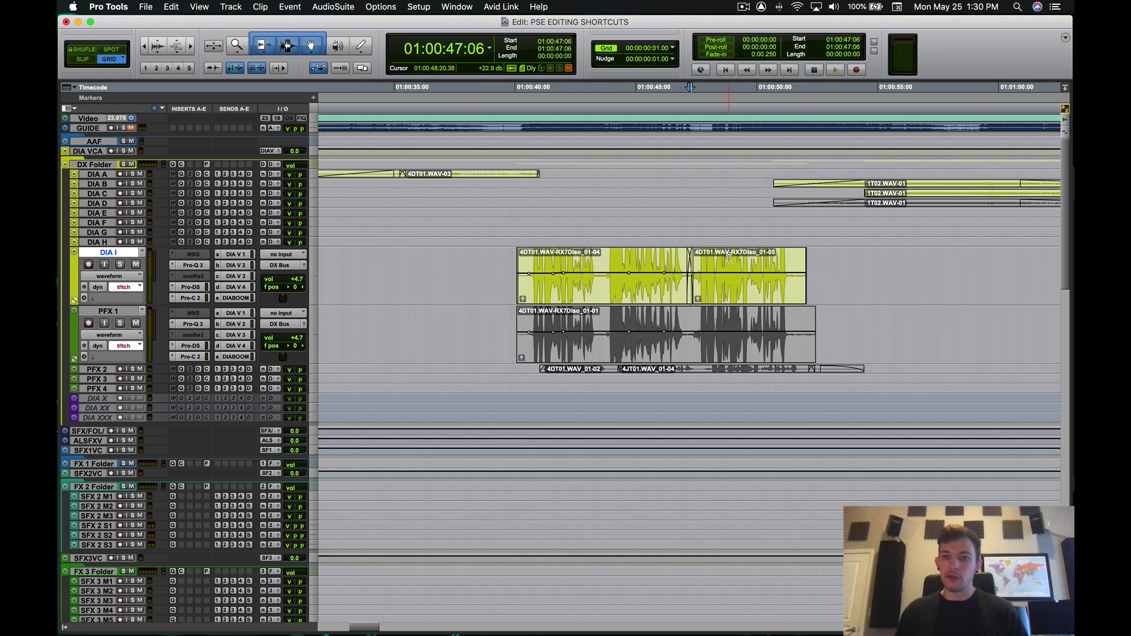
scroll(729, 258, "right", 5)
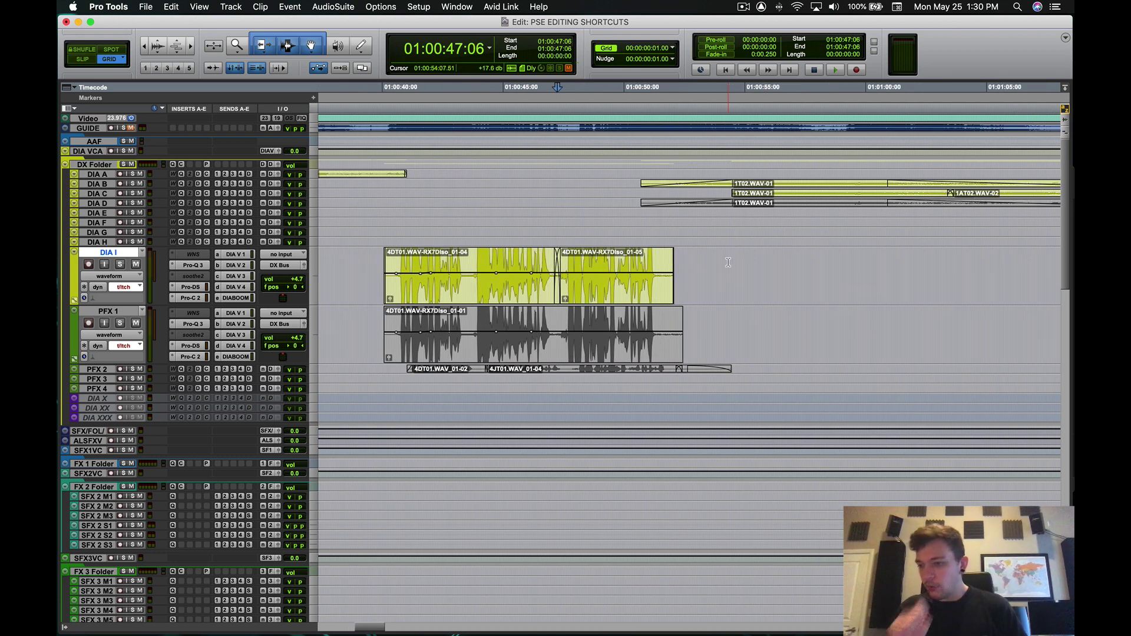
left_click_drag(640, 295, 853, 296)
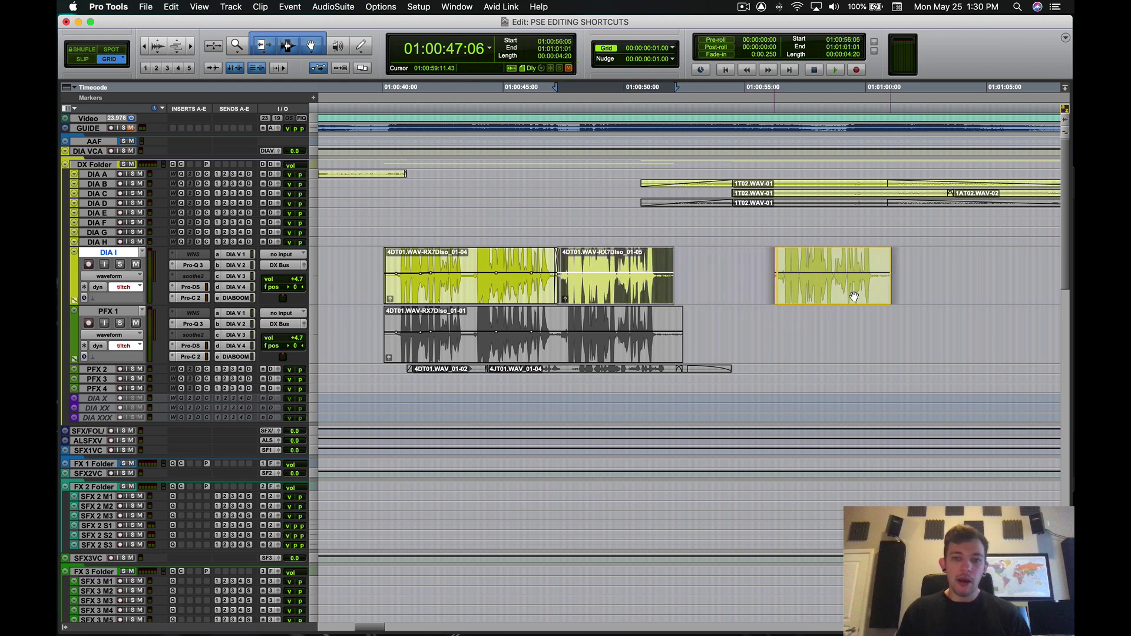
Step: Extend the start of the moved DIA I clip earlier, to just before 01:00:52:00
left_click(728, 255)
left_click(556, 255)
left_click(589, 255)
left_click(557, 255)
key("s")
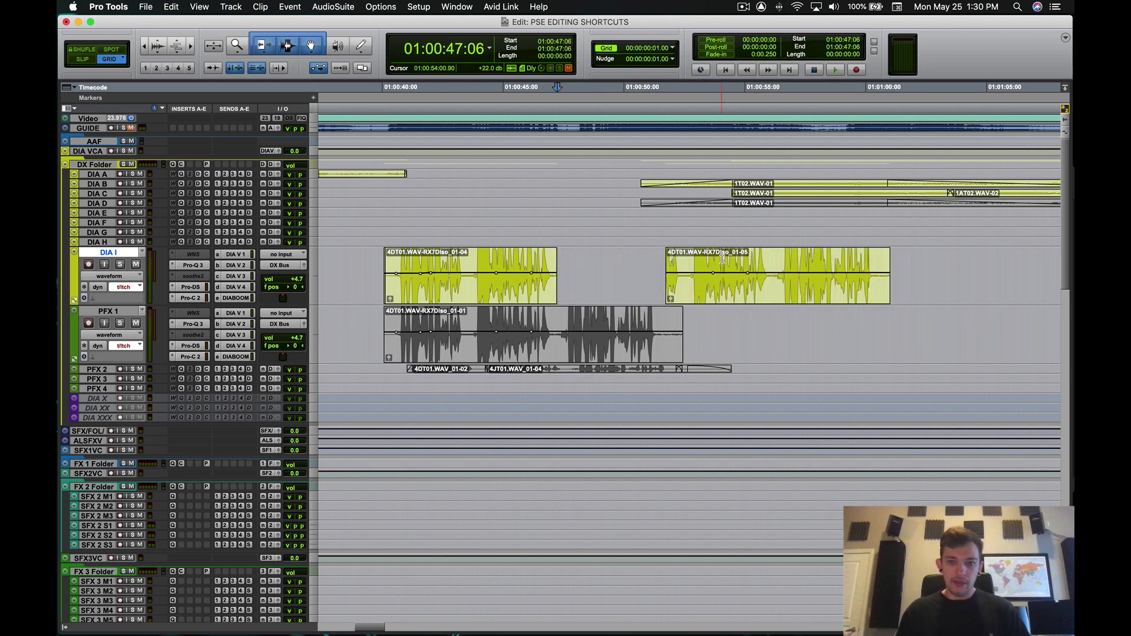
Step: Trim the start of the second DIA I clip to 01:00:52:15 and bring the whole clip into view
left_click(687, 260)
key("a")
left_click(791, 304)
key("t")
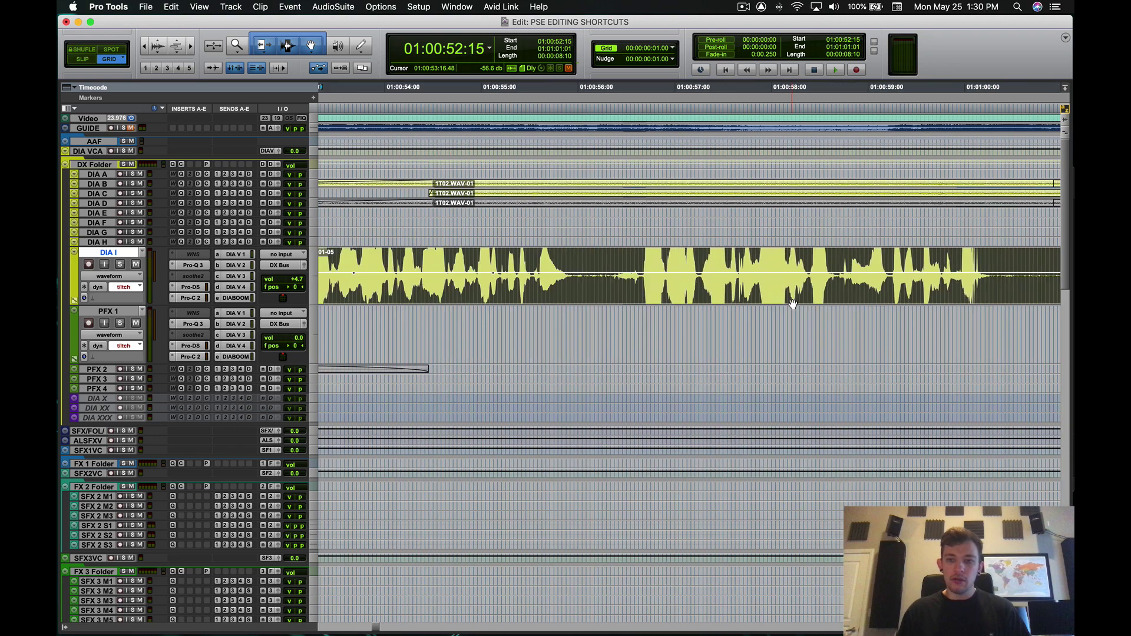
scroll(793, 305, "left", 3)
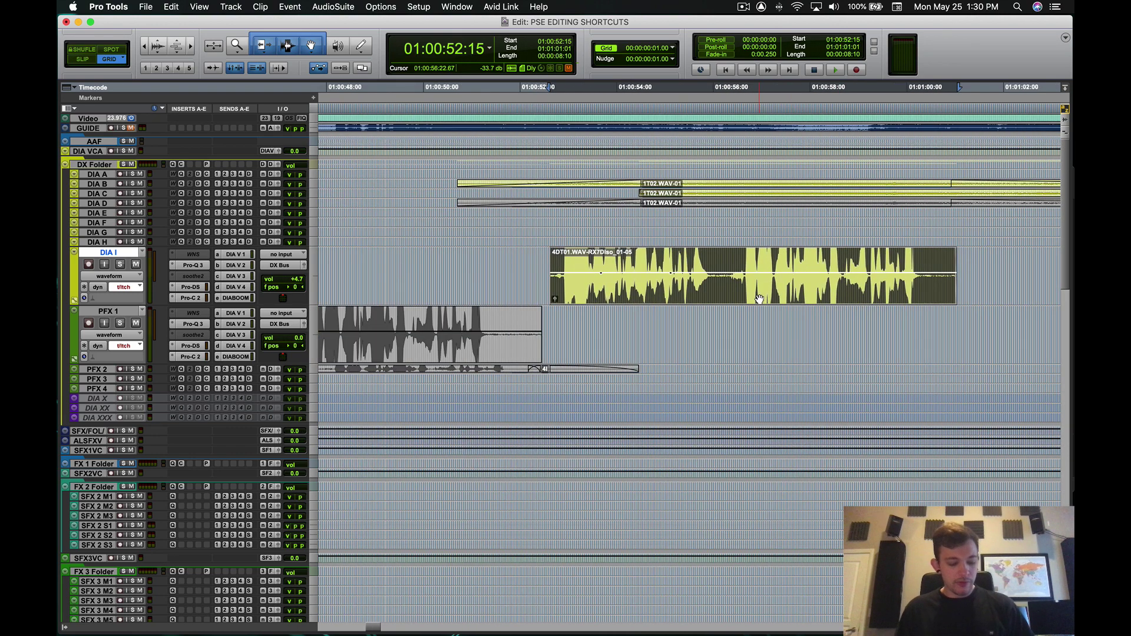
scroll(760, 299, "down", 3)
scroll(669, 275, "right", 3)
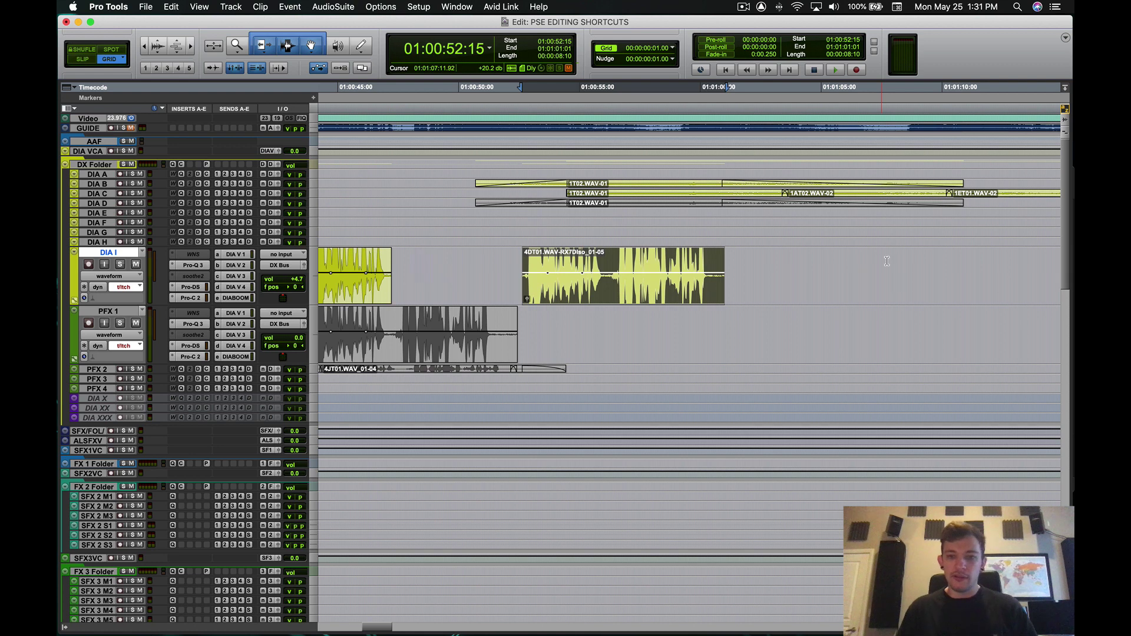
Step: Try extending the second DIA I clip's end to 01:01:10:15 and its start to 01:00:45:09, and undo both trims
left_click_drag(725, 265, 958, 268)
left_click_drag(525, 266, 349, 257)
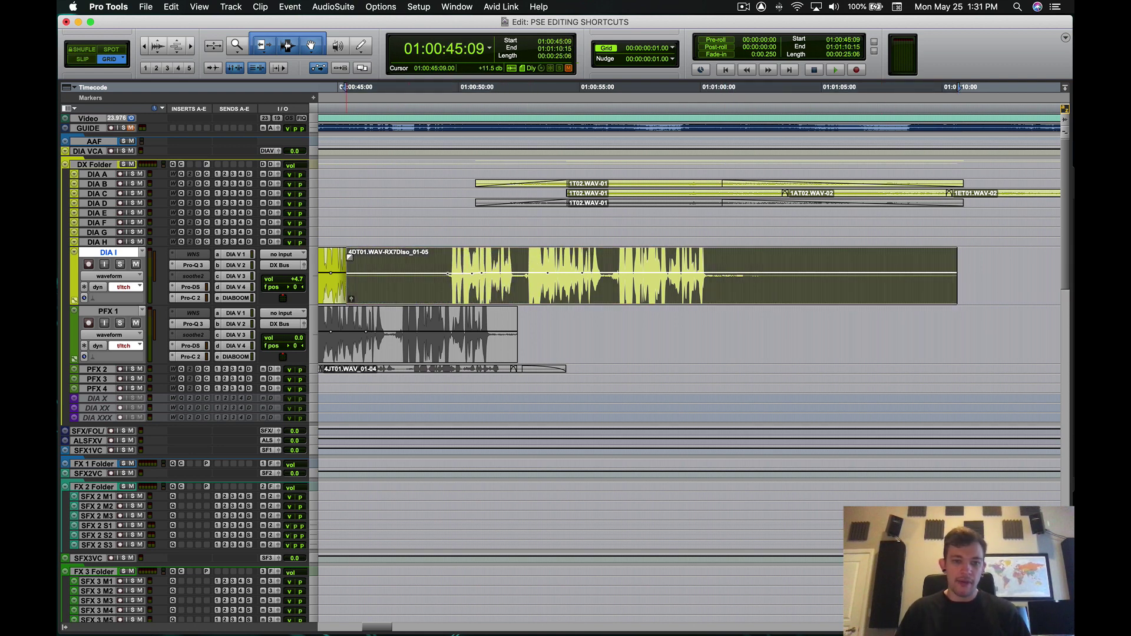
key("super+z")
key("super+z")
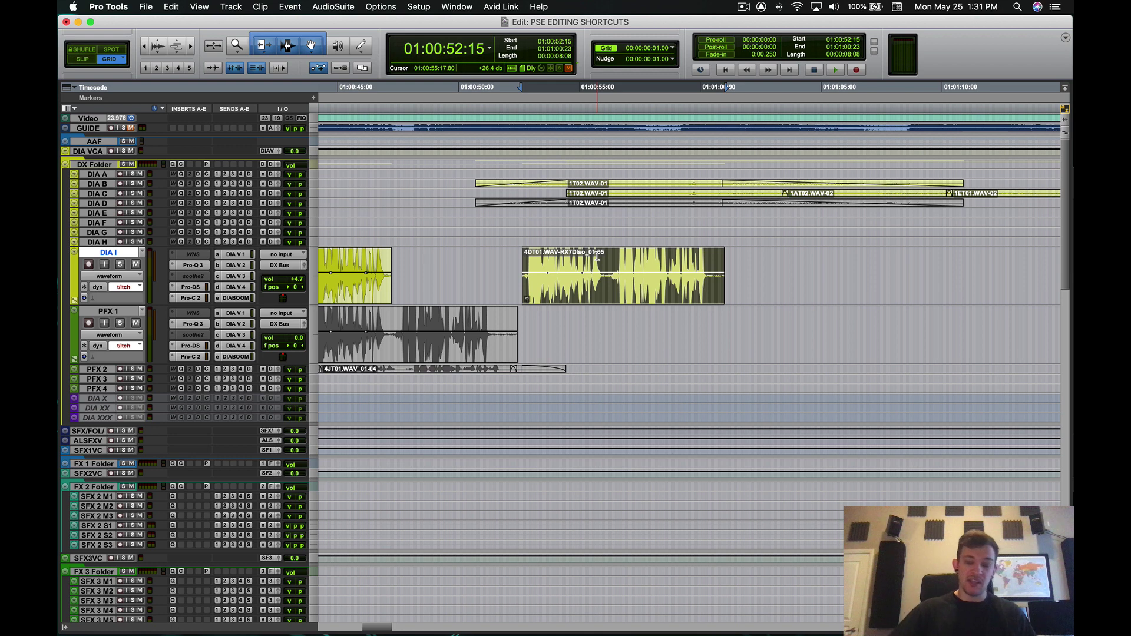
Step: Extend the end of the second DIA I clip to 01:01:10:21, level with the end of the DIA B clip
key("r")
key("r")
scroll(619, 265, "right", 5)
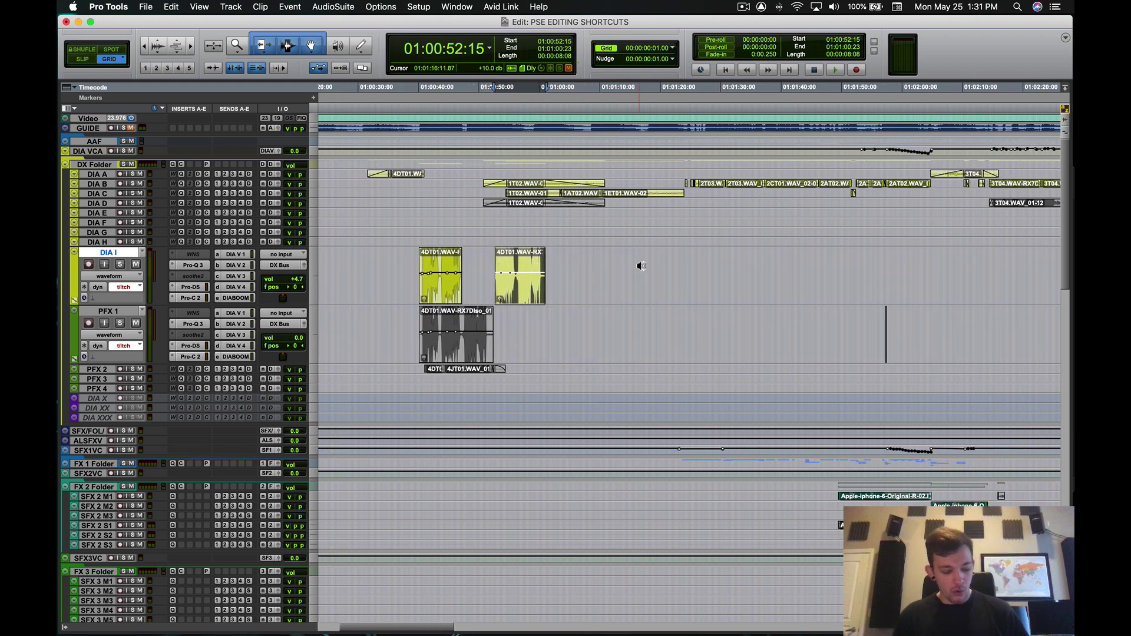
key("s")
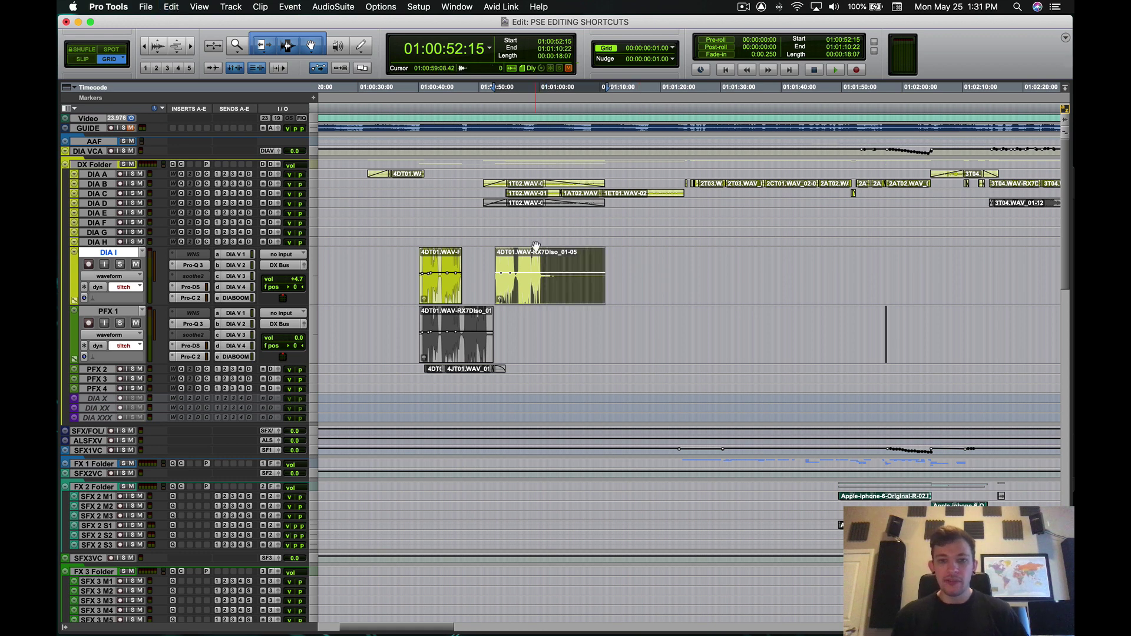
left_click_drag(607, 267, 604, 267)
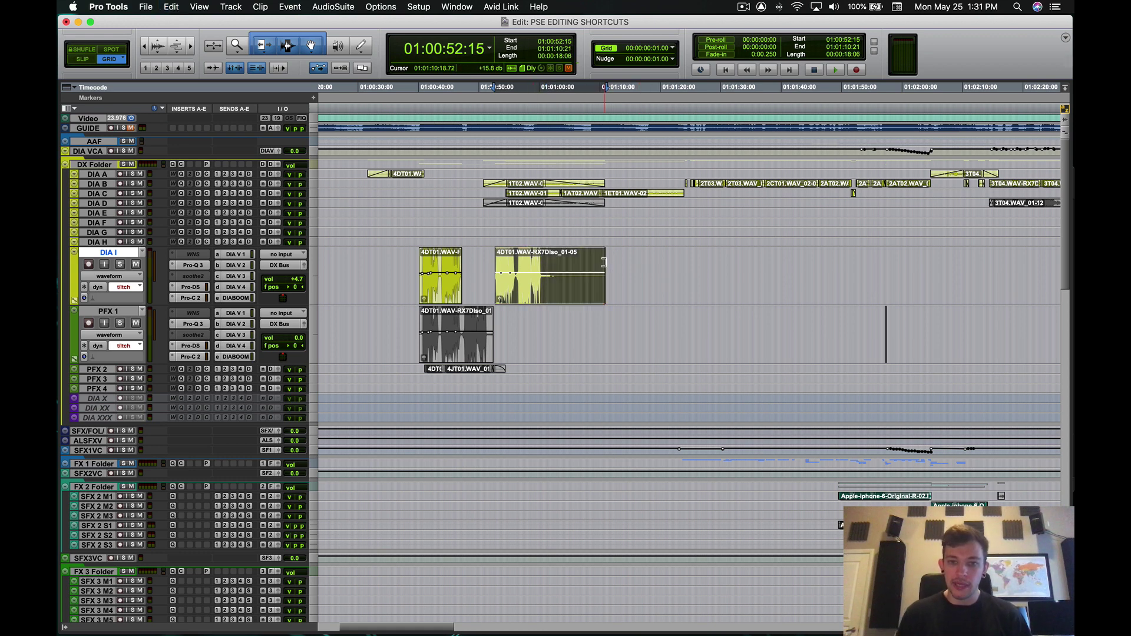
Step: Move the second clip on the DIA I track, 4DT01.WAV-RX7Diso_01-05, later so it starts at 01:01:17:04
double_click(615, 263)
left_click(614, 264)
left_click(557, 295)
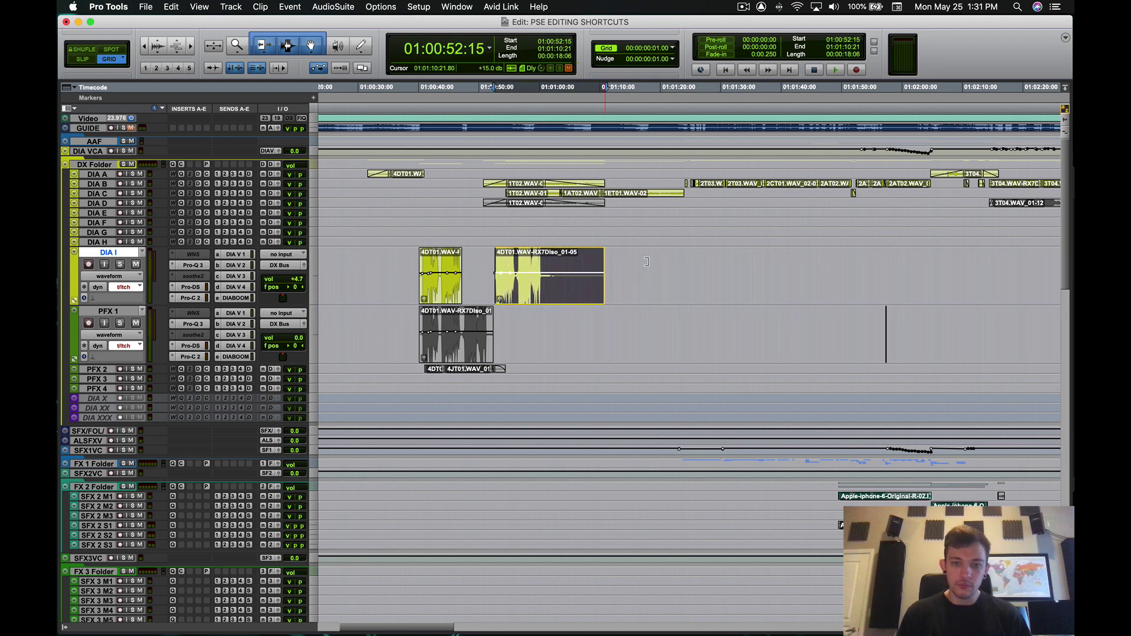
left_click_drag(557, 295, 707, 294)
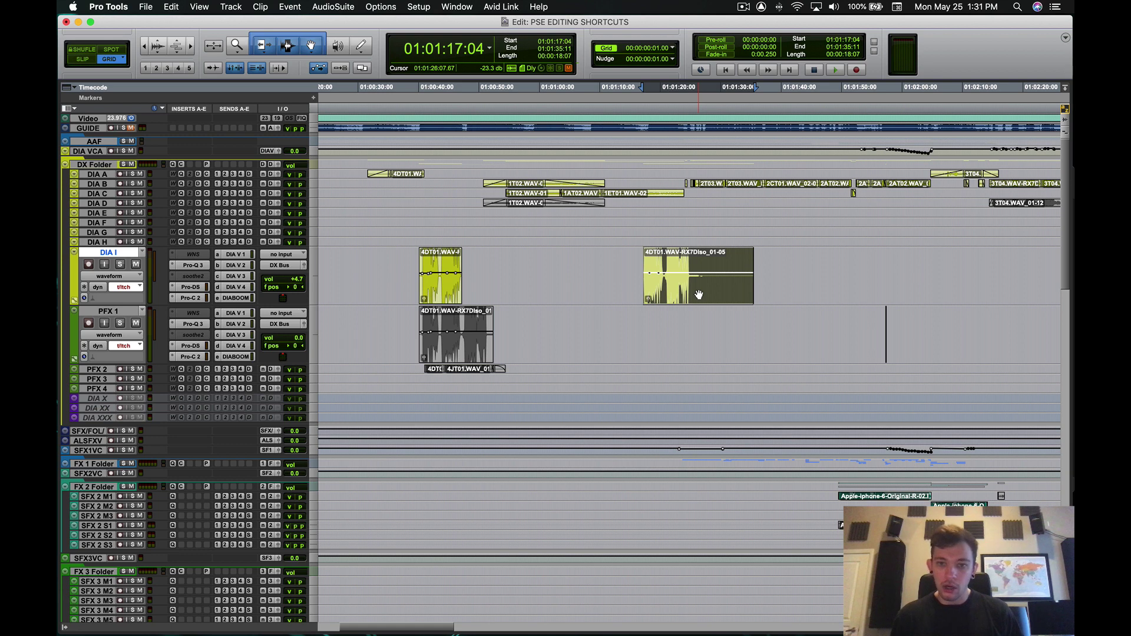
Step: Extend the moved clip's start back to 01:01:06:02 and select from there to 01:01:16:17
left_click_drag(644, 277, 577, 277)
left_click_drag(641, 260, 555, 258)
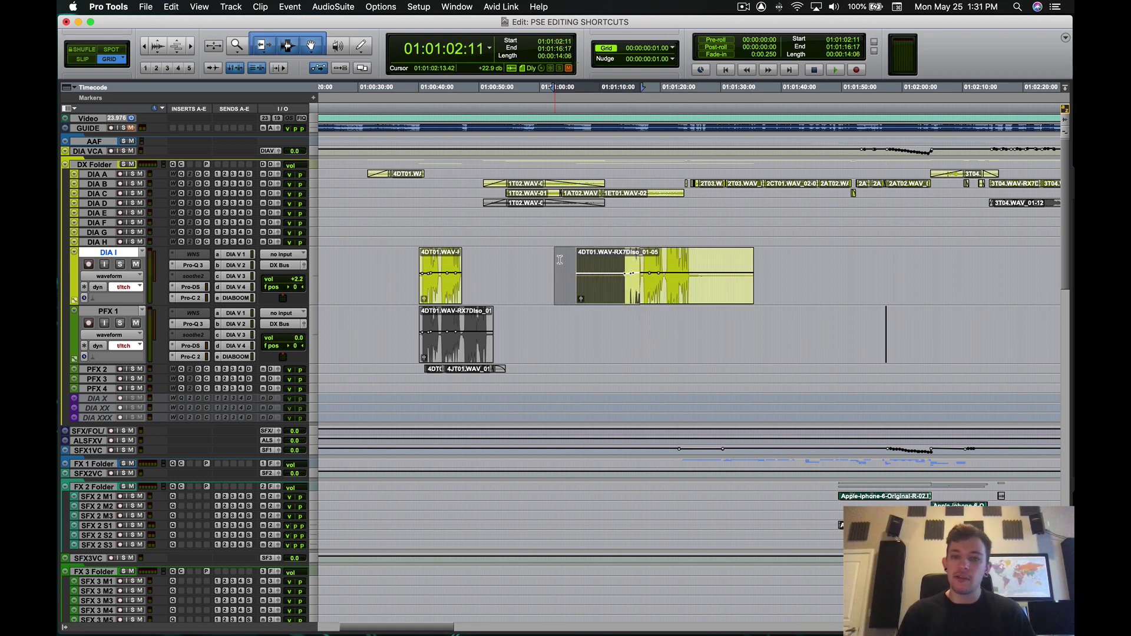
left_click(580, 264, "shift")
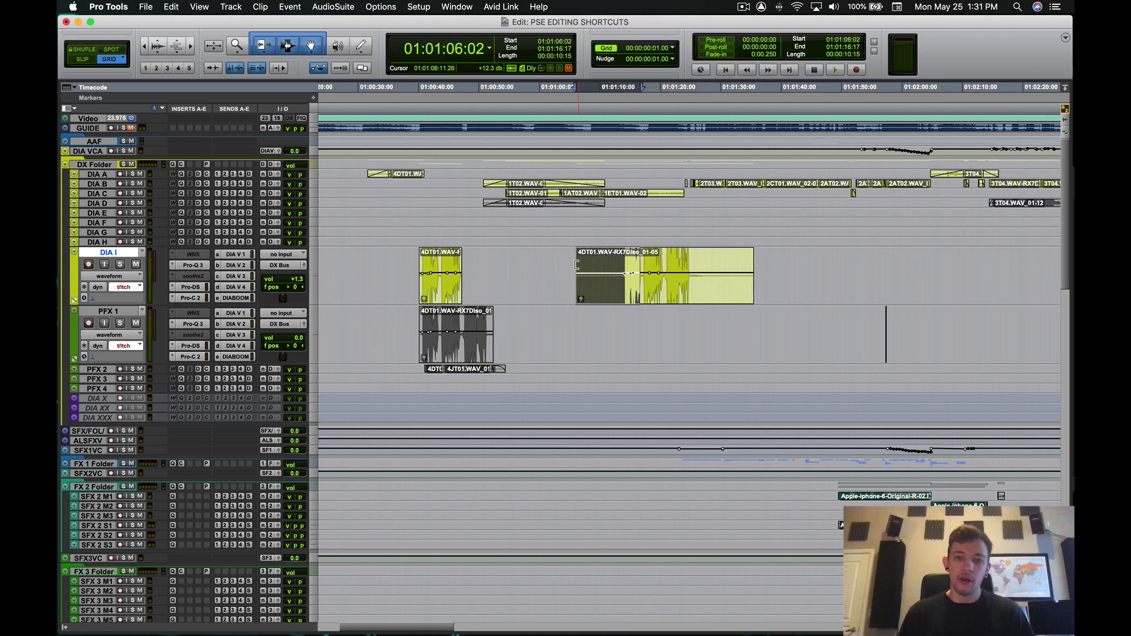
Step: Trim the clip to its middle phrase, from 01:01:17:05 to 01:01:20:17, and select it
left_click_drag(642, 259, 664, 257)
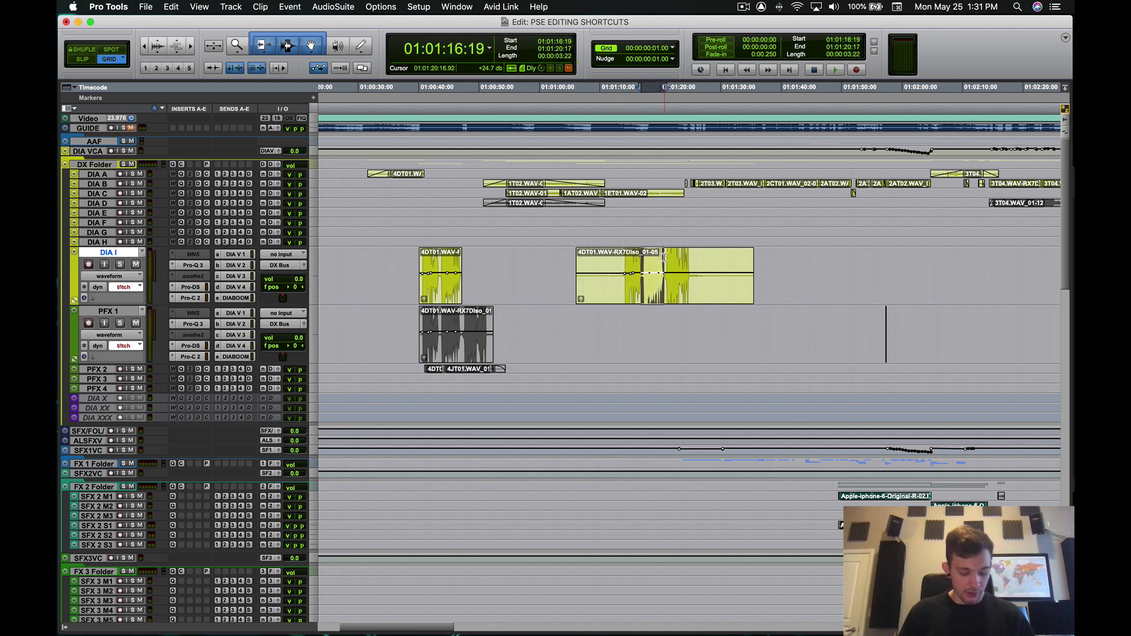
key("super+t")
left_click(654, 257)
key("super+bracketright")
key("super+bracketright")
key("super+bracketright")
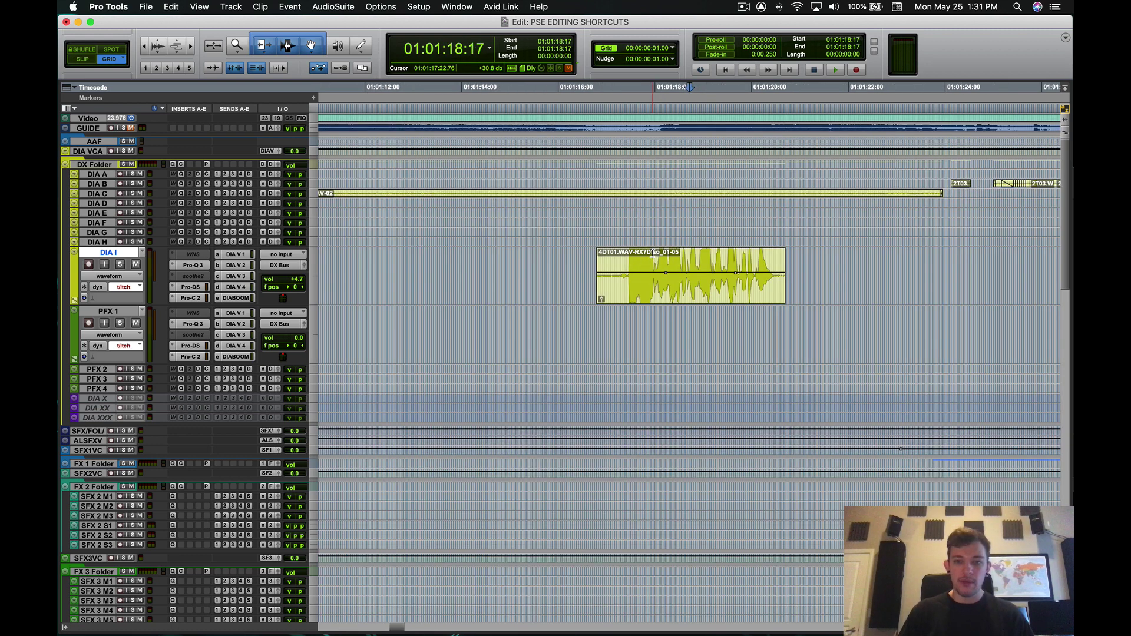
left_click(577, 258)
key("a")
scroll(566, 277, "right", 2)
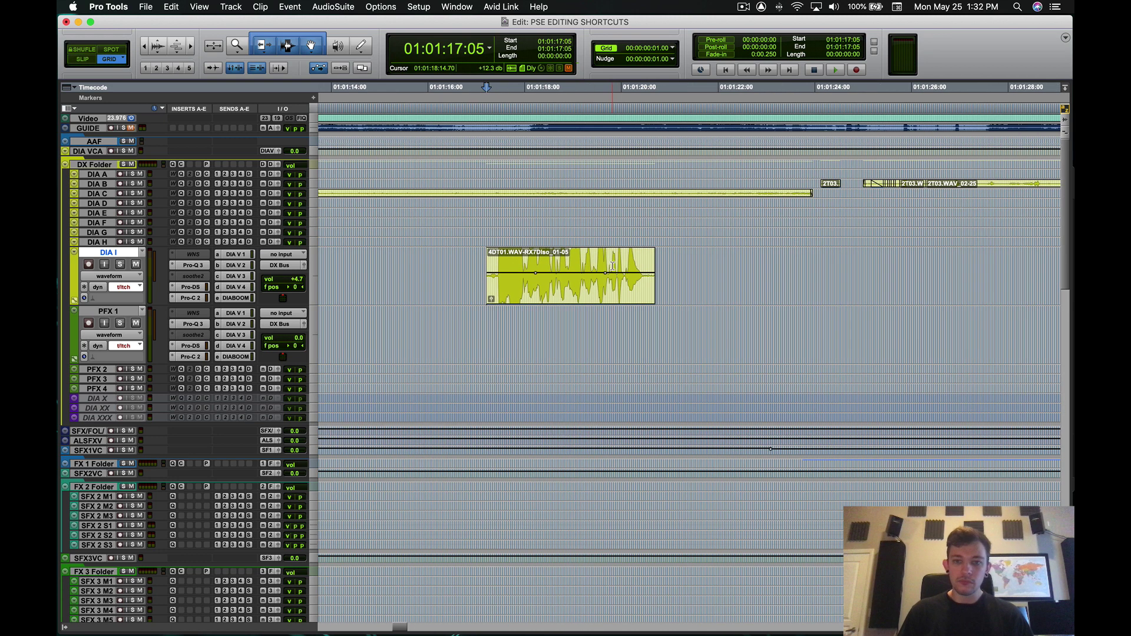
left_click(558, 295)
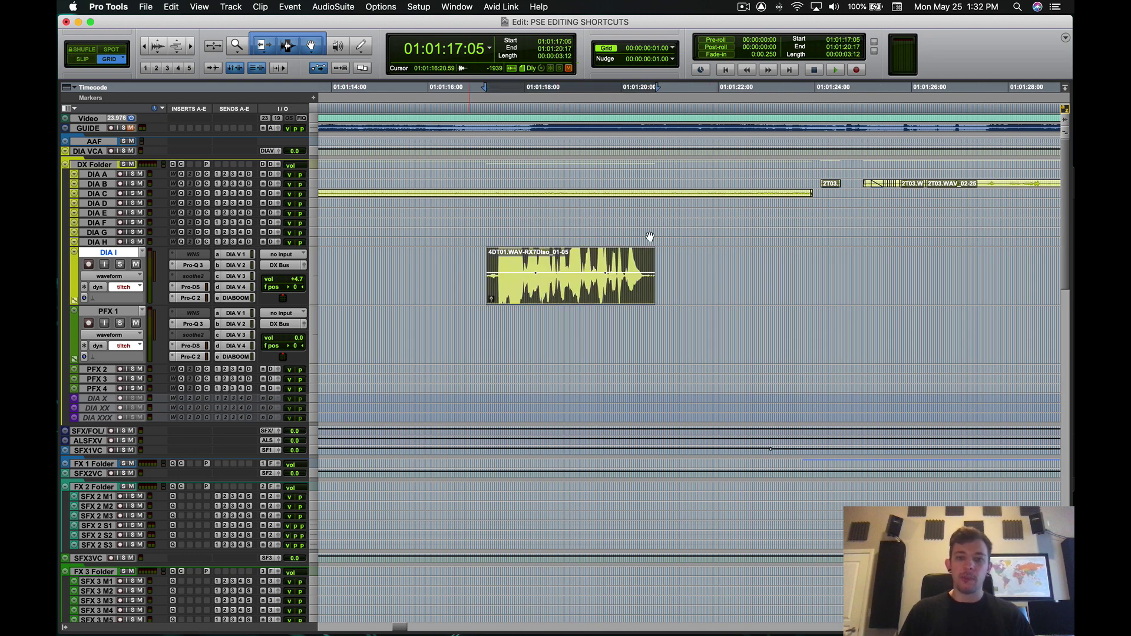
Step: Undo the trims that isolated the clip's middle phrase
key("super+bracketleft")
key("super+bracketleft")
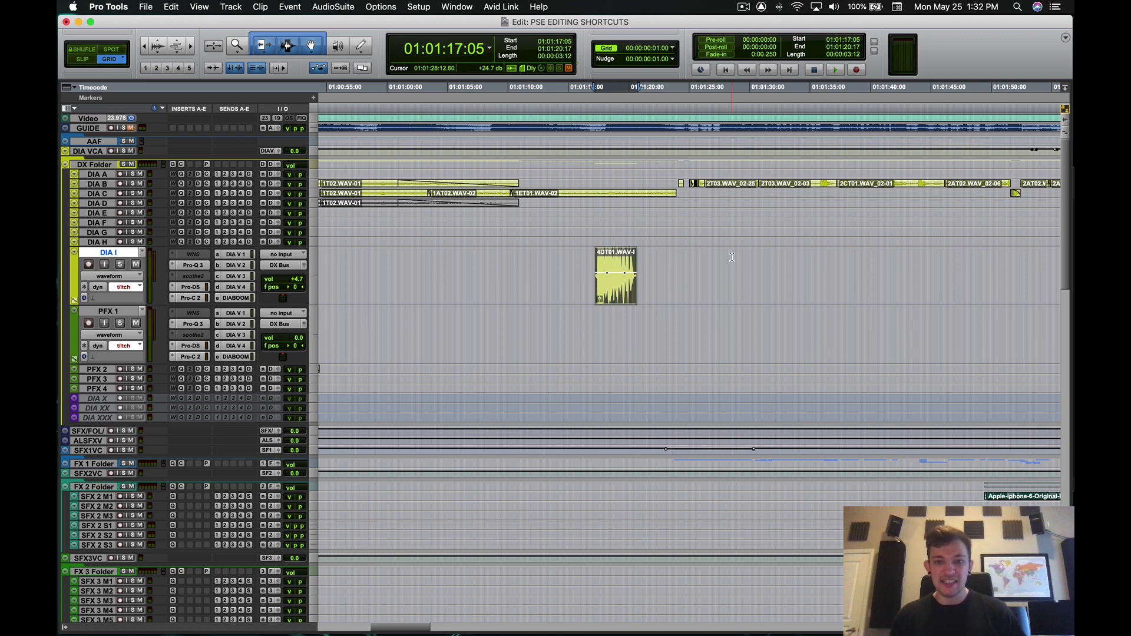
key("super+z")
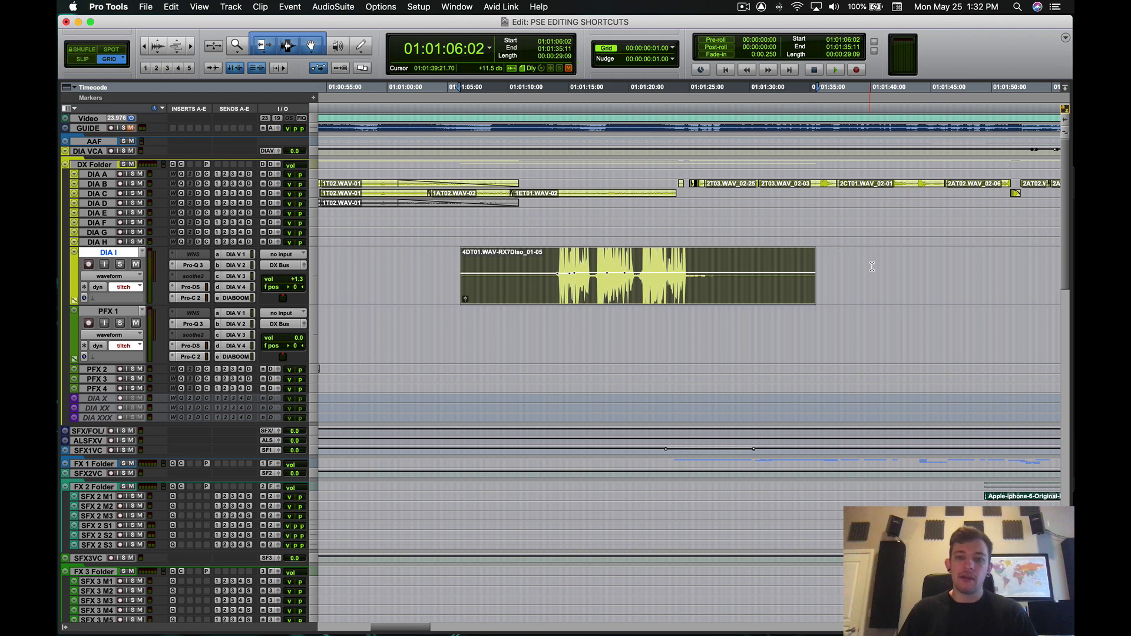
Step: Trim both the start and the end of the long DIA I clip at the edit cursor, keeping only its middle phrase
scroll(738, 248, "left", 5)
scroll(739, 250, "right", 1)
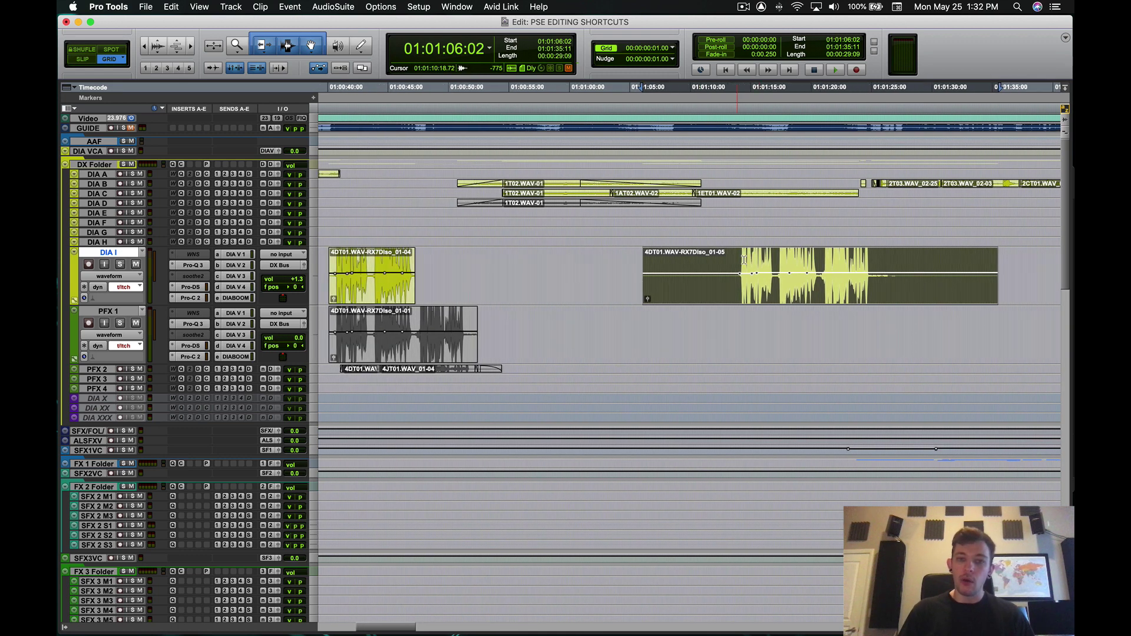
left_click(779, 262)
key("a")
left_click(823, 261)
key("s")
Step: Move the trimmed clip back beside the first DIA I clip so it starts at 01:00:49:11
left_click_drag(802, 289, 455, 289)
key("t")
key("t")
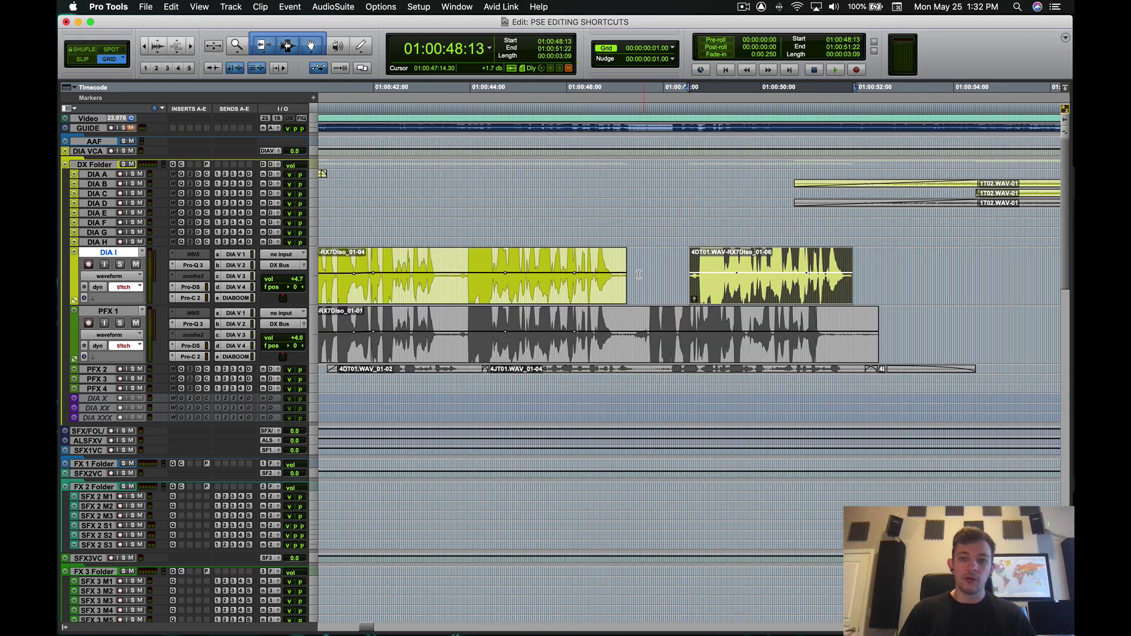
left_click_drag(729, 283, 773, 283)
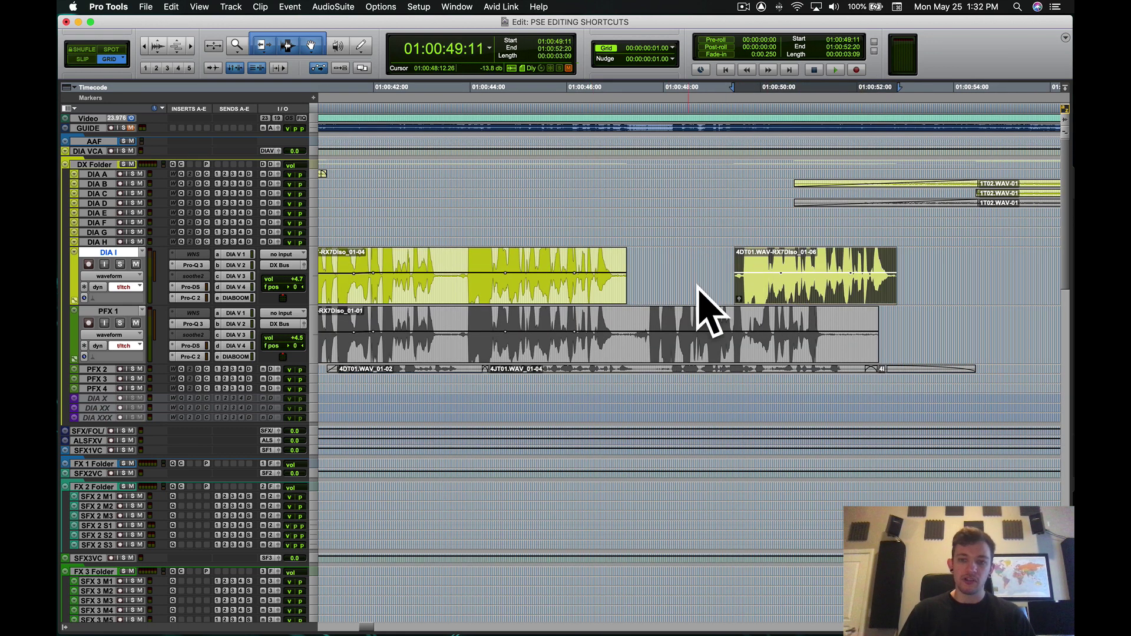
Step: Extend the trimmed clip's start to 01:00:47:06 and its end to 01:01:07:16
scroll(683, 300, "right", 1)
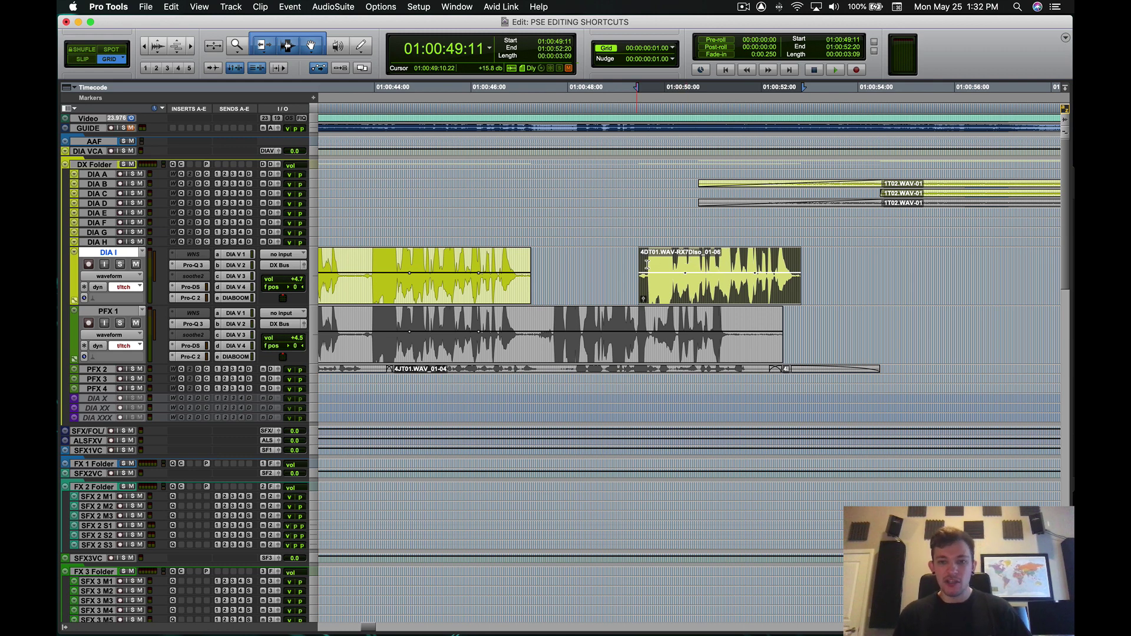
double_click(681, 271)
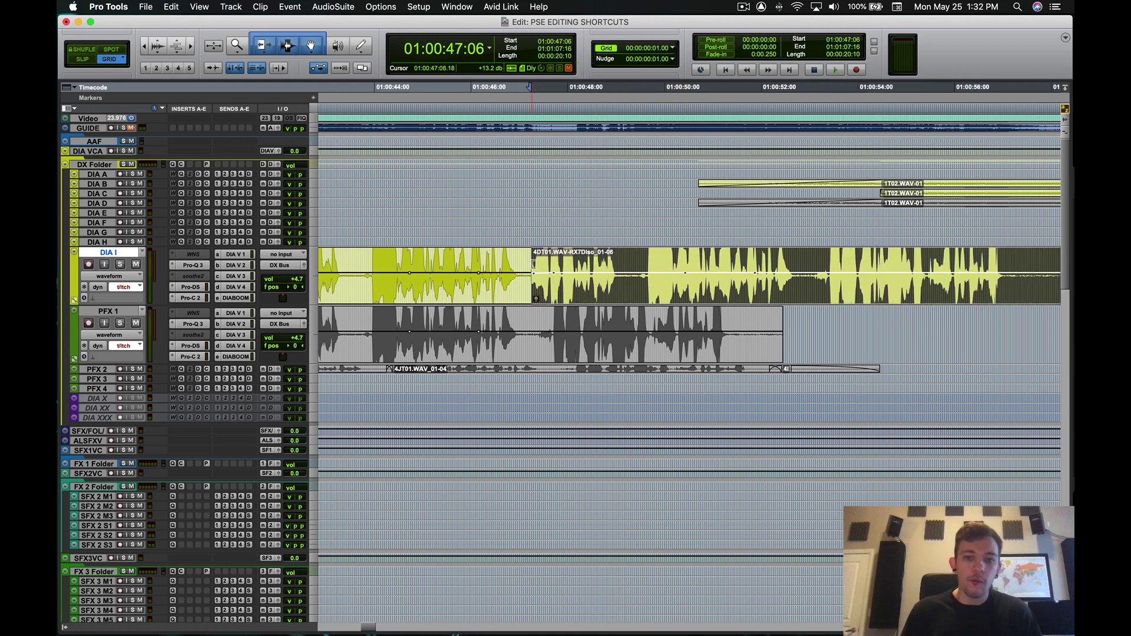
Step: Try to extend the clip's start earlier over the preceding clip, undo it, and place the edit cursor at 01:00:46:10
left_click_drag(533, 260, 368, 258)
key("super+z")
left_click(524, 264)
double_click(493, 264)
left_click(492, 264)
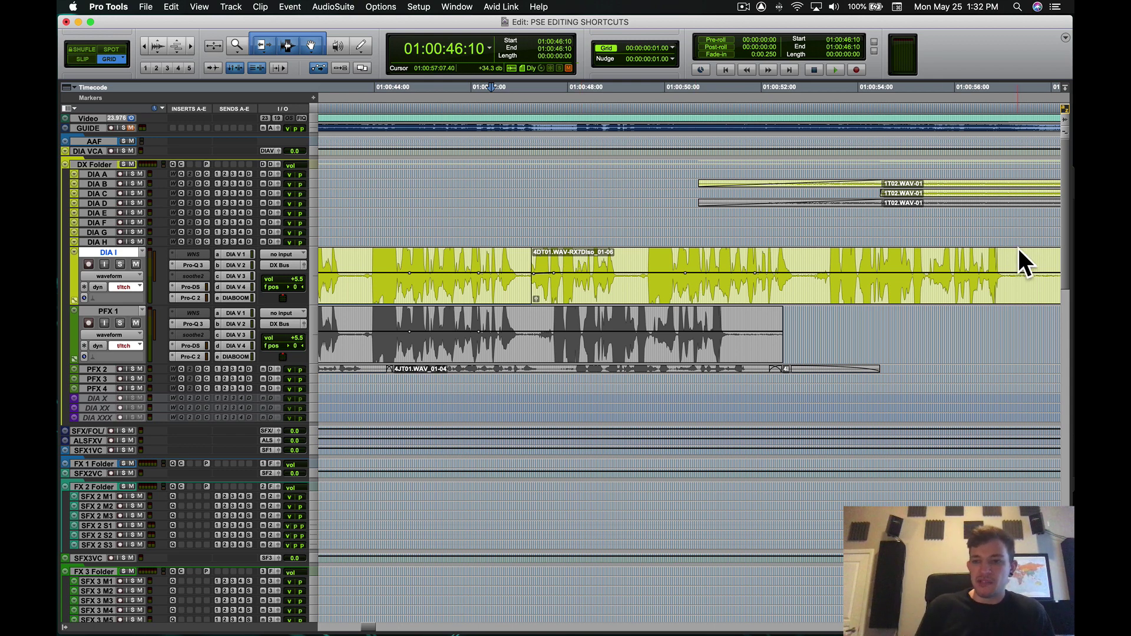
Step: Trim the silent tail off the extended clip and move the clip later to start at 01:00:56:14
scroll(825, 259, "right", 10)
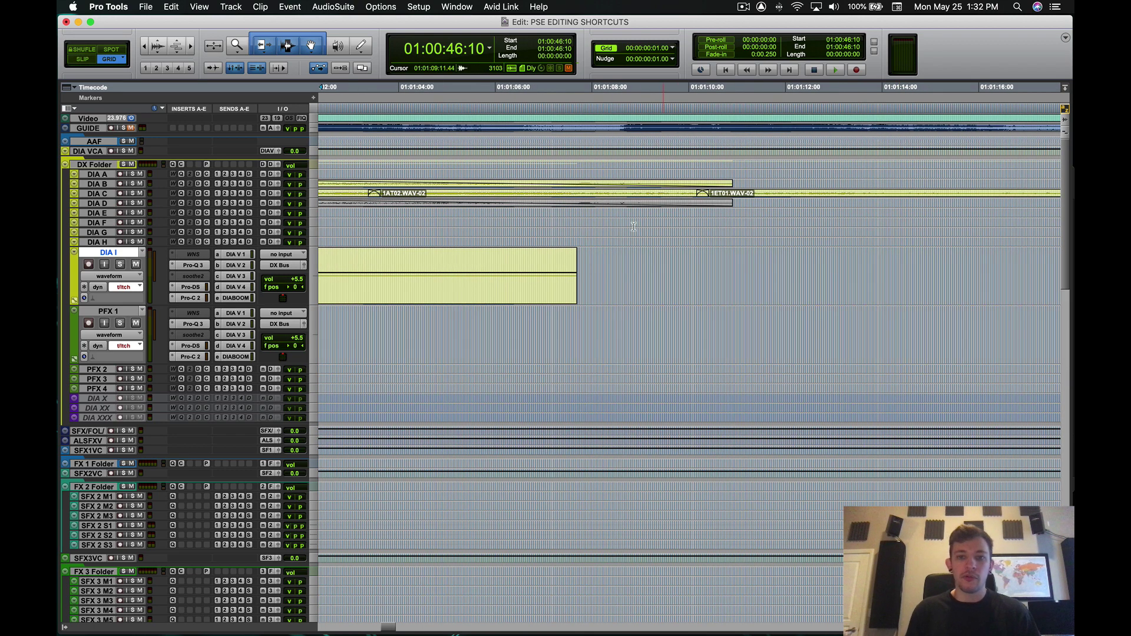
scroll(641, 291, "down", 5)
left_click(615, 265)
key("s")
left_click_drag(591, 293, 643, 290)
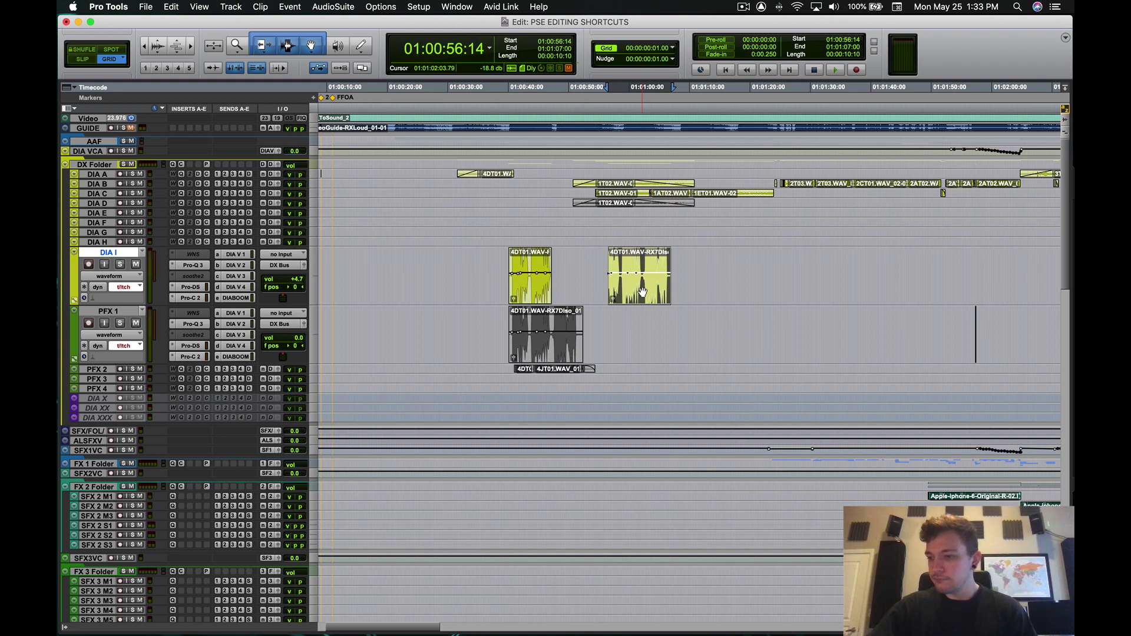
Step: Trim the clip by nudge increments, extending its start to 01:00:55:15 and pulling its end in to 01:01:06:15
key("super+bracketright")
key("super+bracketright")
key("super+bracketright")
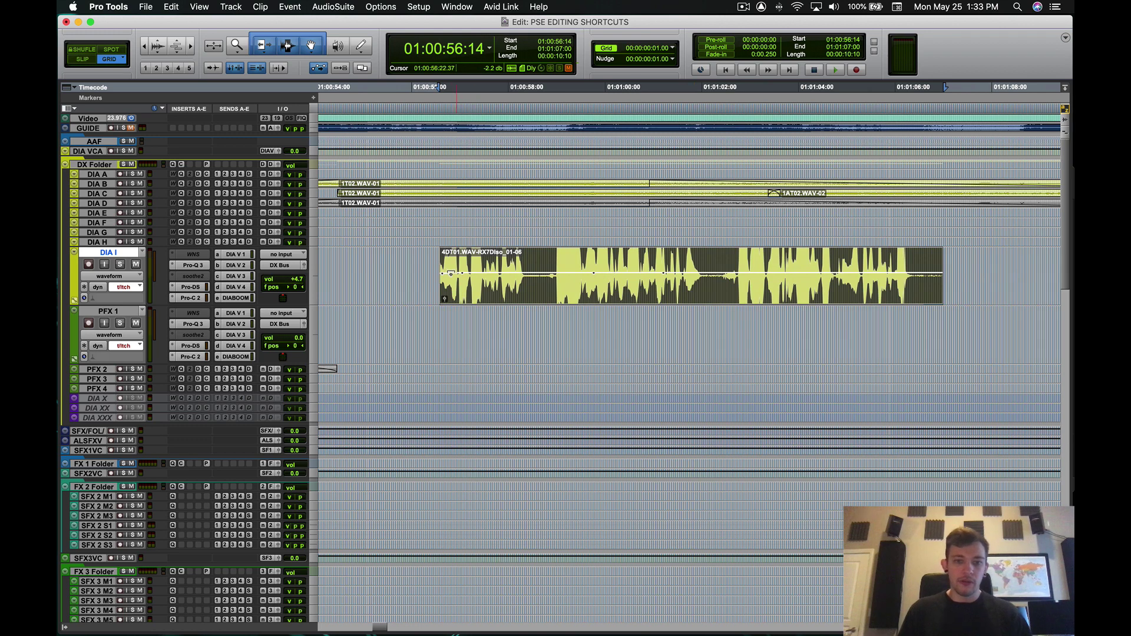
key("alt+KP_Subtract")
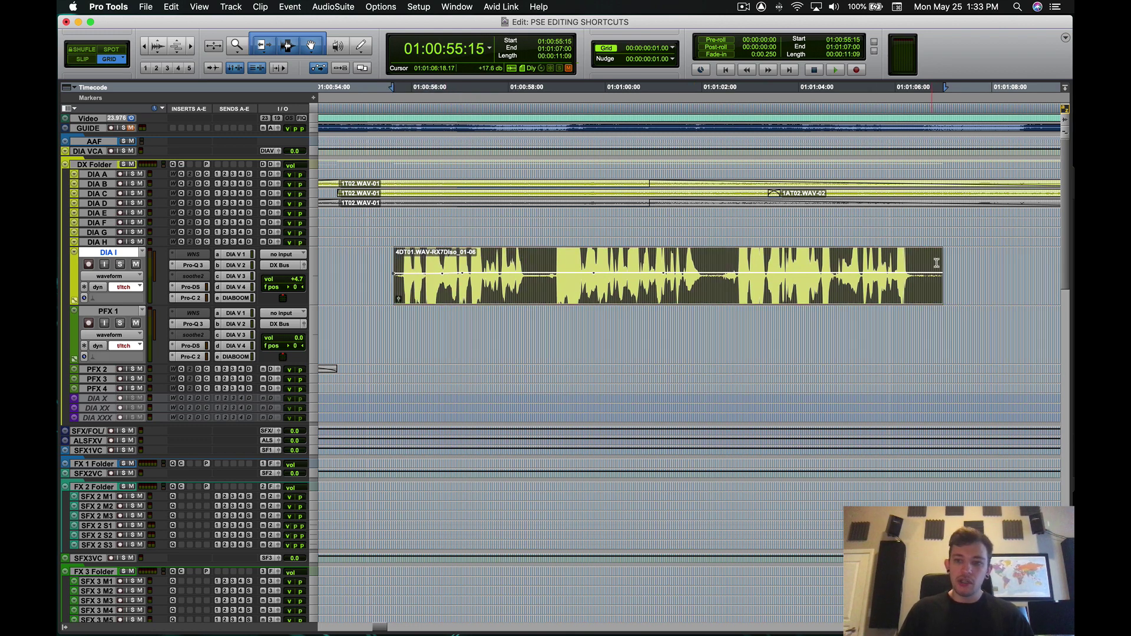
key("super+alt+KP_Subtract")
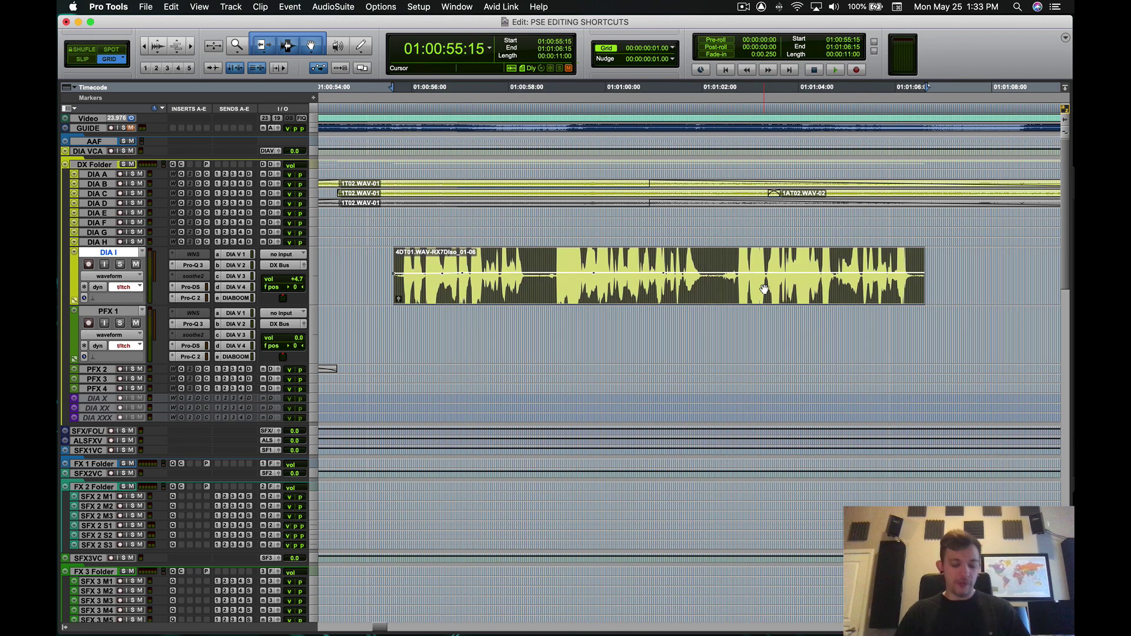
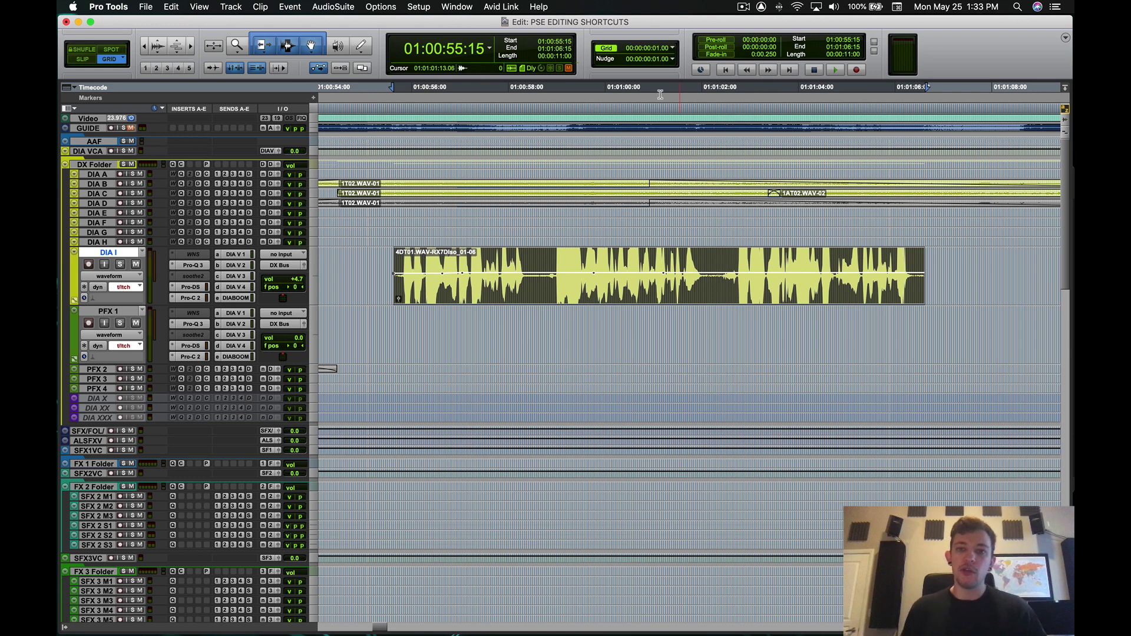
Step: Switch the nudge time scale to Bars|Beats and back to Timecode
left_click(674, 60)
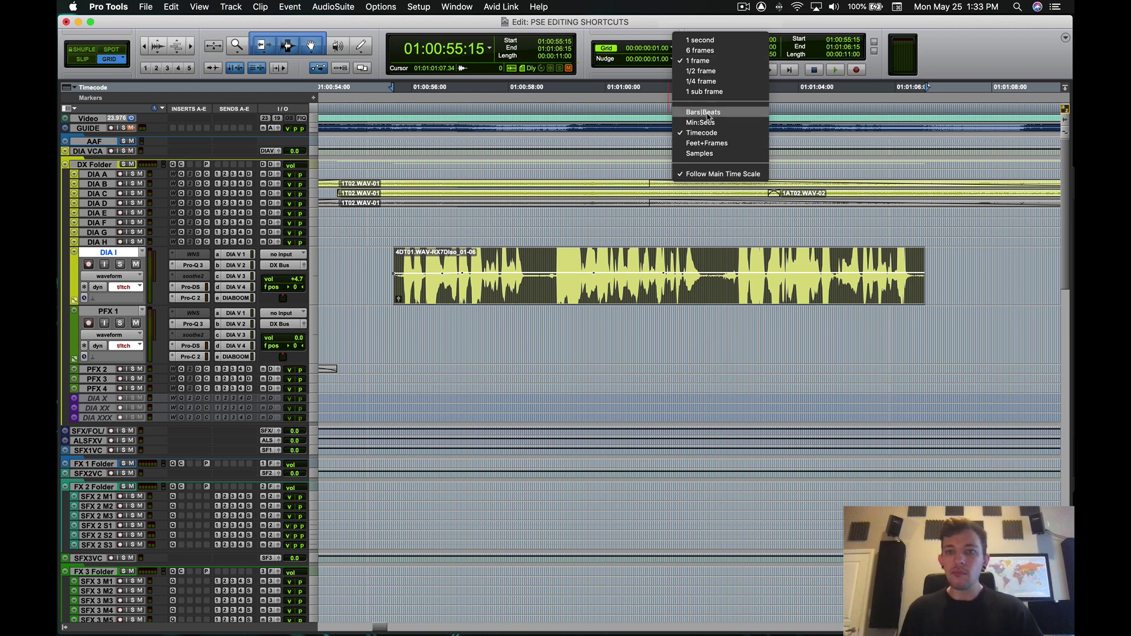
left_click(708, 115)
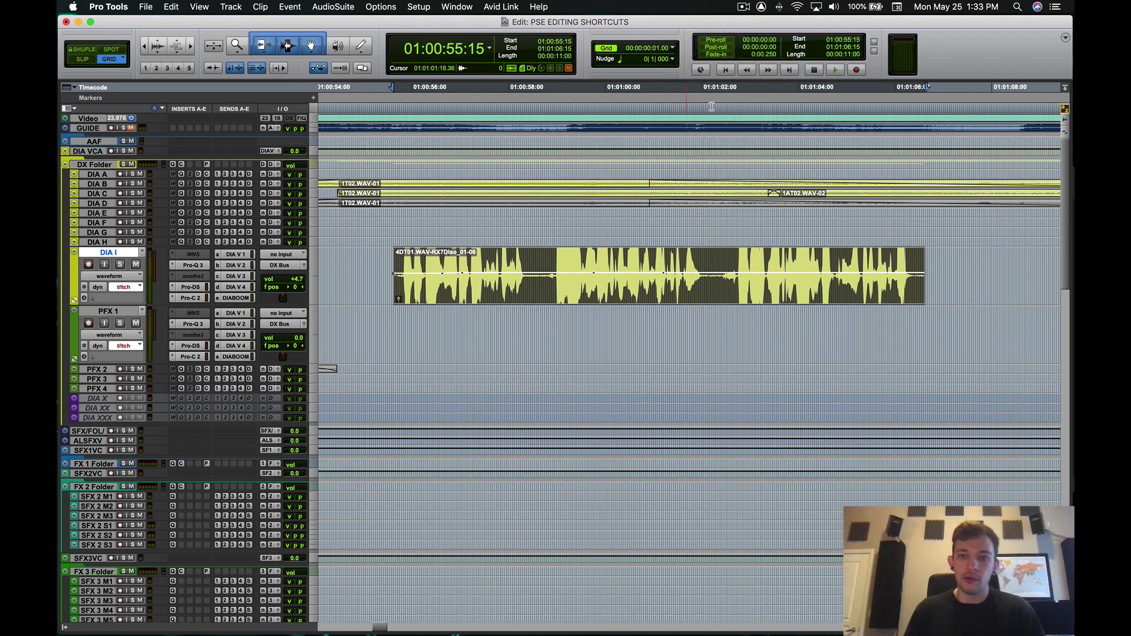
left_click(672, 59)
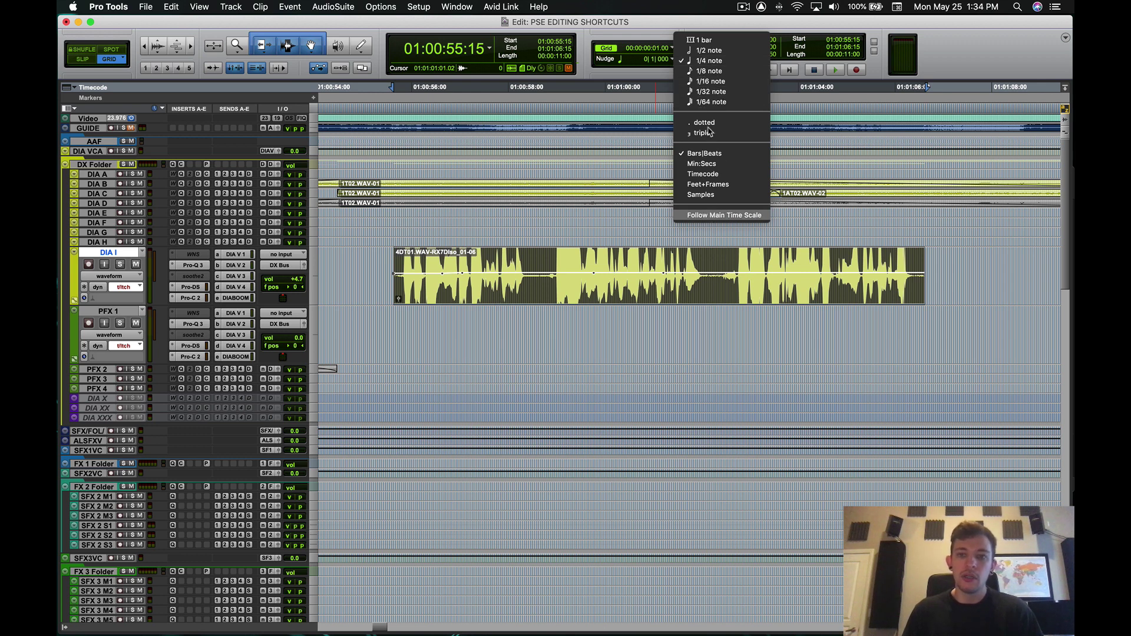
left_click(706, 174)
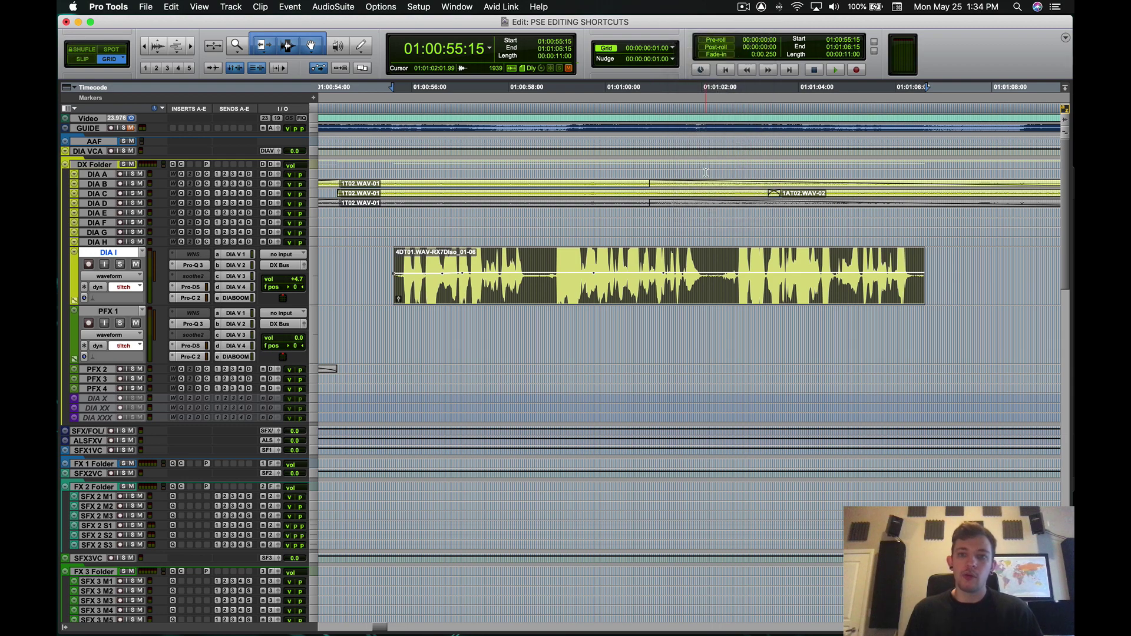
Step: Select the single frame just before the clip's start, from 01:00:55:14 to 01:00:55:15
scroll(530, 265, "down", 10)
scroll(448, 236, "up", 8)
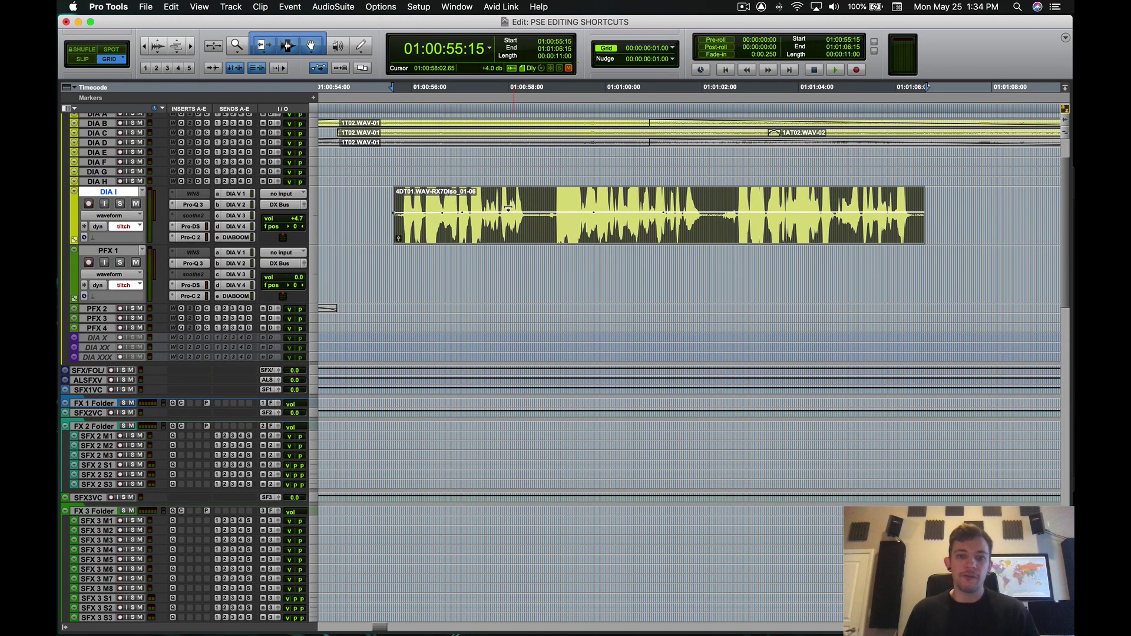
left_click(392, 206)
key("t")
key("t")
key("t")
key("t")
left_click(665, 191)
key("alt+KP_Subtract")
key("KP_Add")
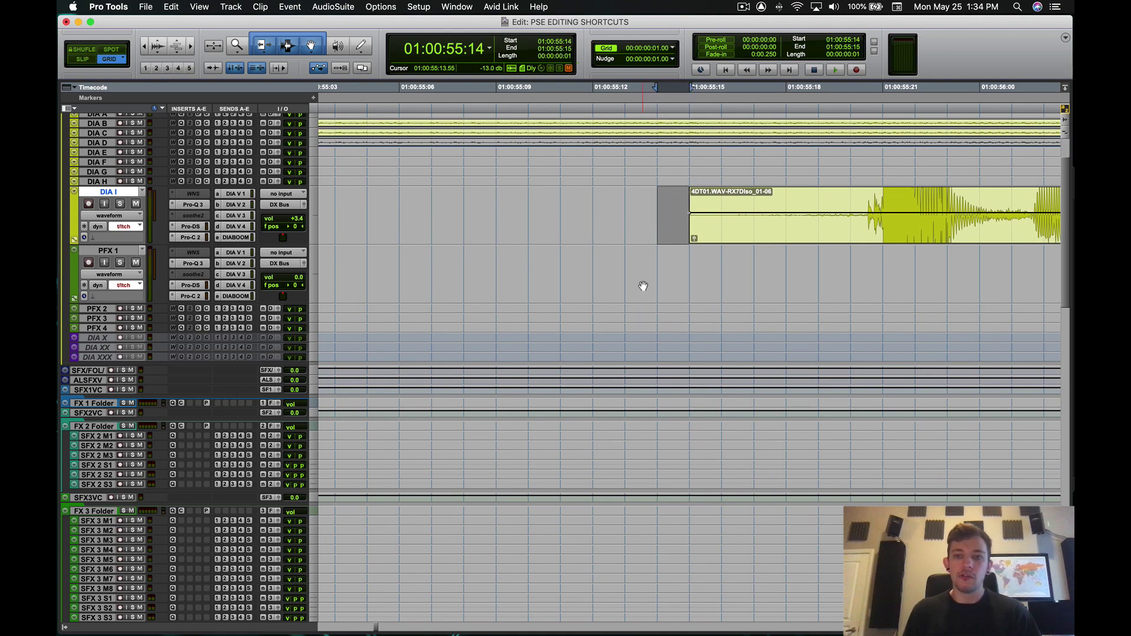
Step: Select the whole clip and nudge it six frames earlier to start at 01:00:55:09
key("r")
key("r")
key("r")
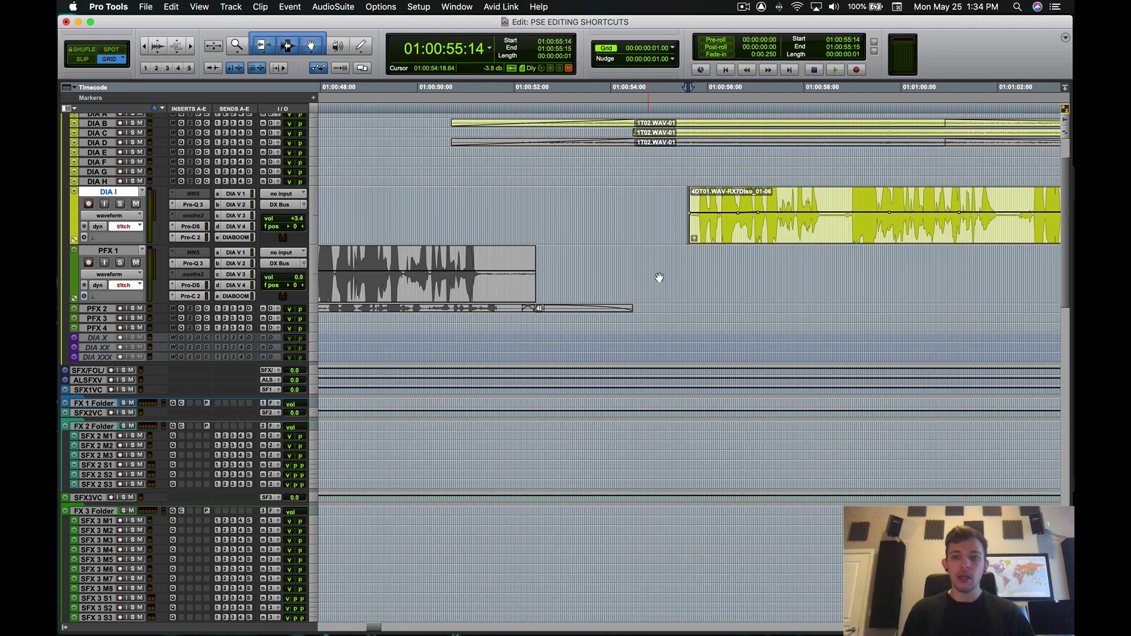
key("r")
key("r")
key("r")
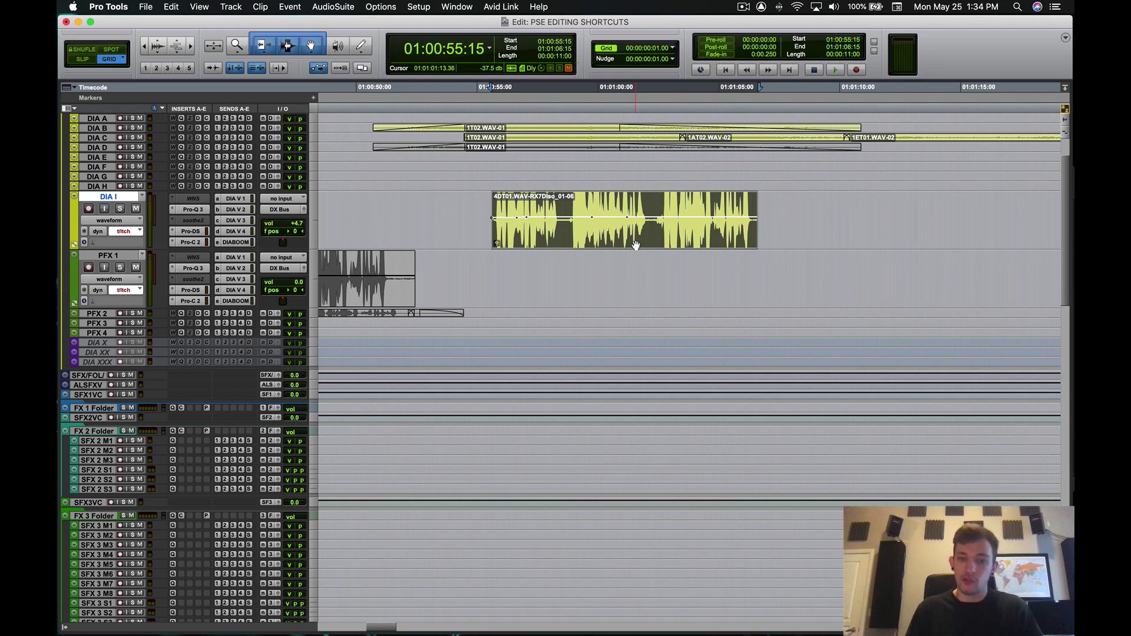
key("comma")
key("comma")
key("comma")
key("comma")
key("comma")
key("comma")
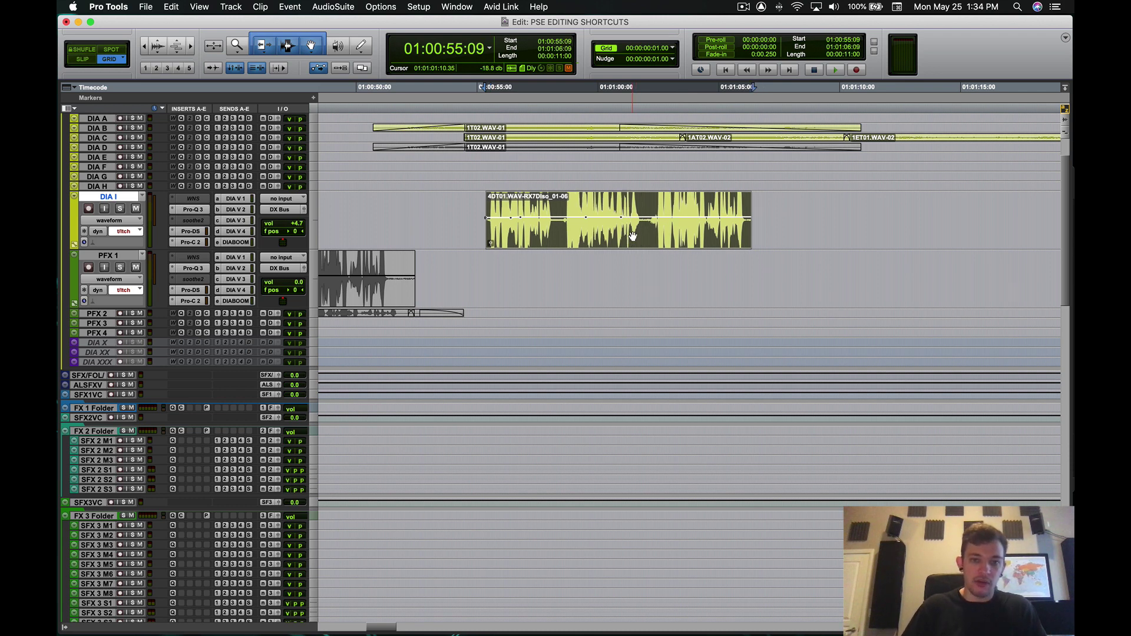
Step: Nudge the selected clip another six frames earlier to start at 01:00:55:03
key("t")
key("t")
key("t")
key("t")
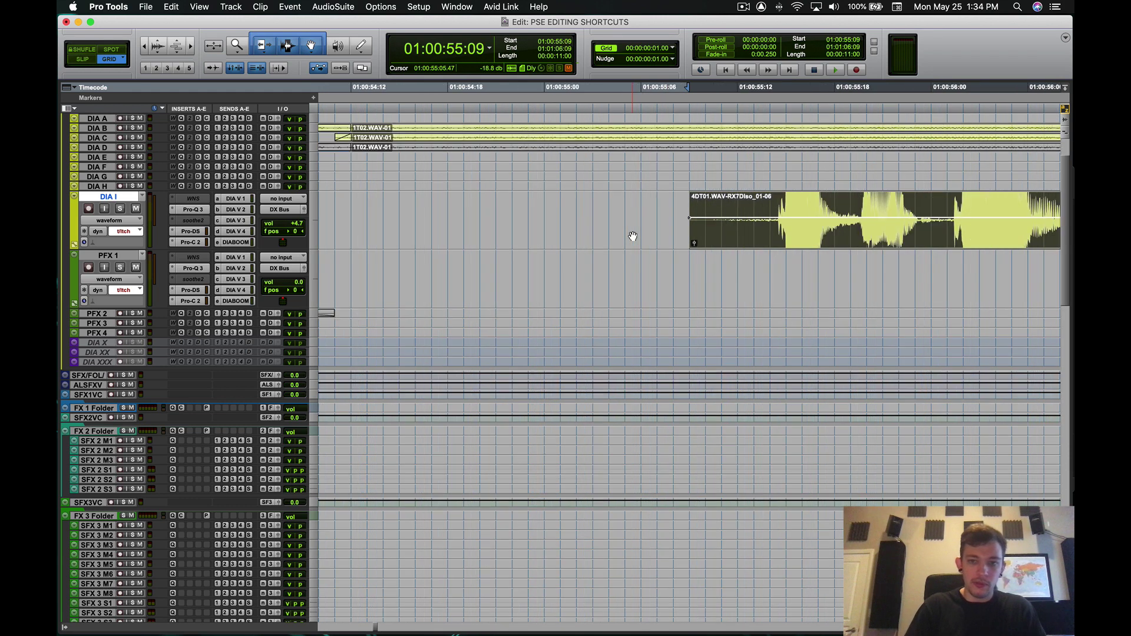
key("comma")
key("comma")
key("comma")
key("comma")
key("comma")
key("comma")
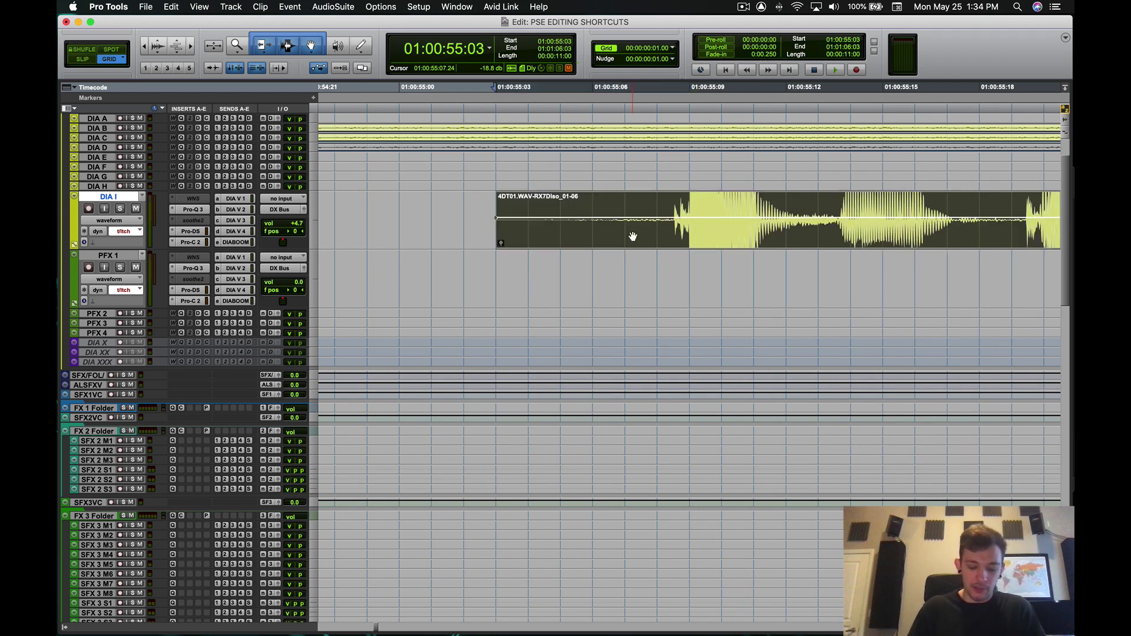
Step: Nudge the clip six frames later and one frame earlier so it starts at 01:00:55:08
key("period")
key("period")
key("period")
key("period")
key("period")
key("period")
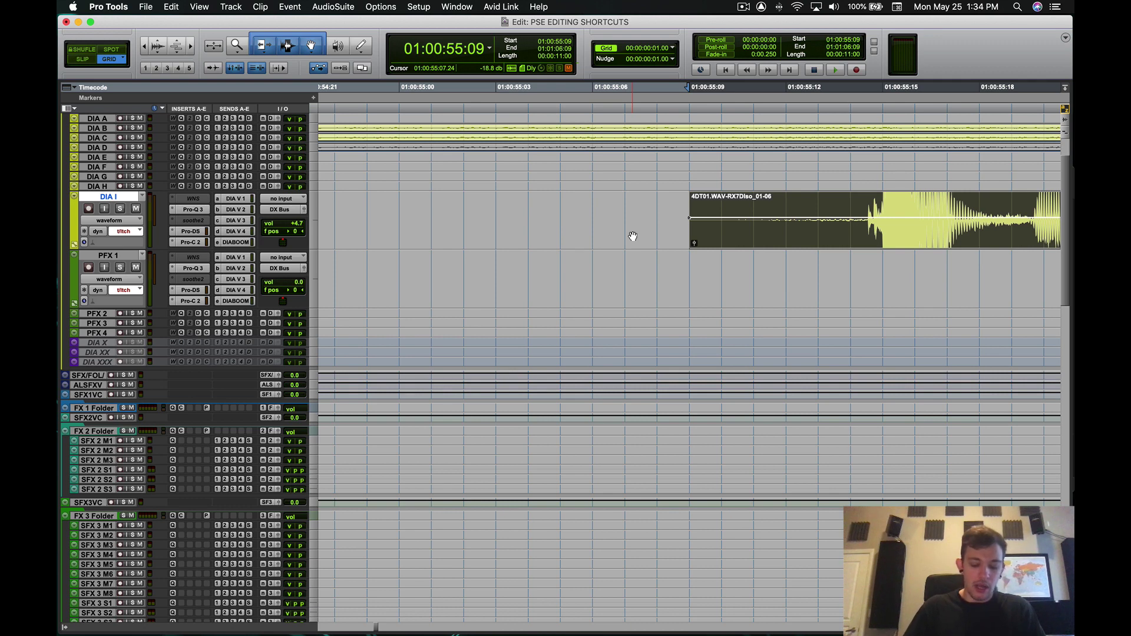
key("comma")
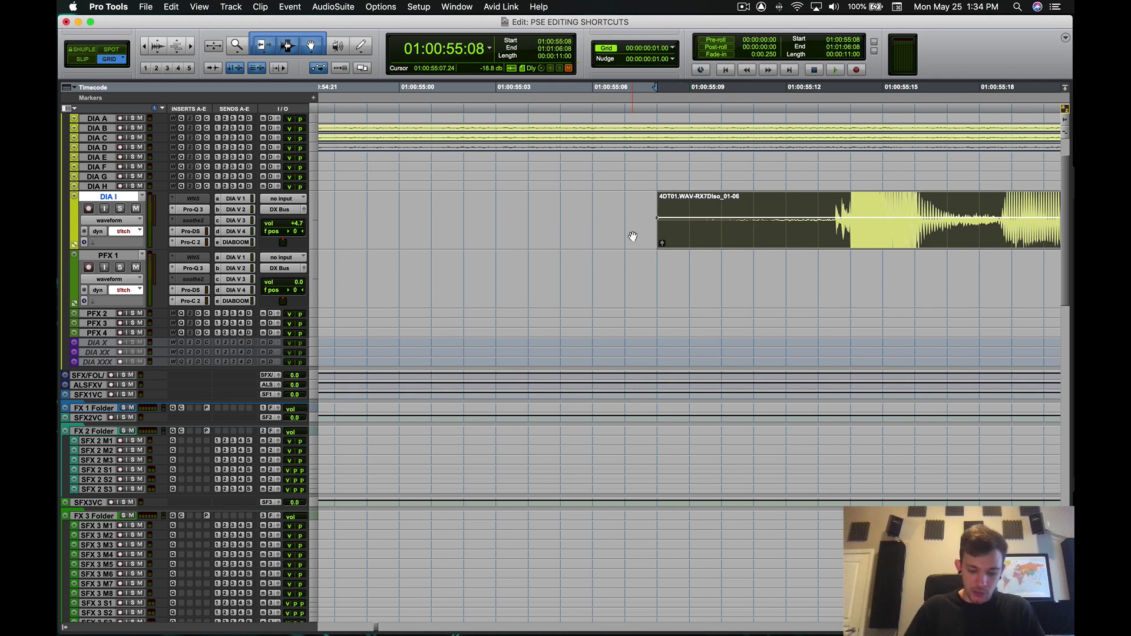
Step: Nudge the DIA I clip two frames later and seven frames earlier so it starts at 01:00:55:03
key("period")
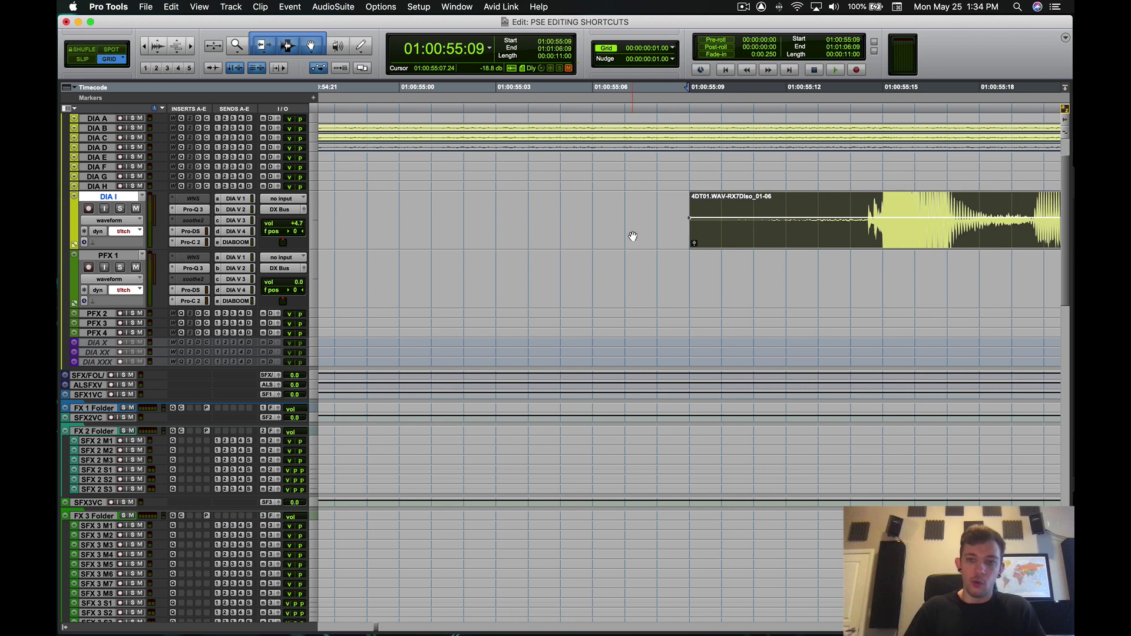
key("period")
key("comma")
key("comma")
key("comma")
key("comma")
key("comma")
key("comma")
key("comma")
Step: Nudge the clip six frames later and two frames earlier so it starts at 01:00:55:07
key("period")
key("period")
key("period")
key("period")
key("period")
key("period")
key("comma")
key("comma")
Step: Place the cursor where the speech begins, at 01:00:55:12, and trim the clip's start to it
key("r")
key("r")
key("r")
key("r")
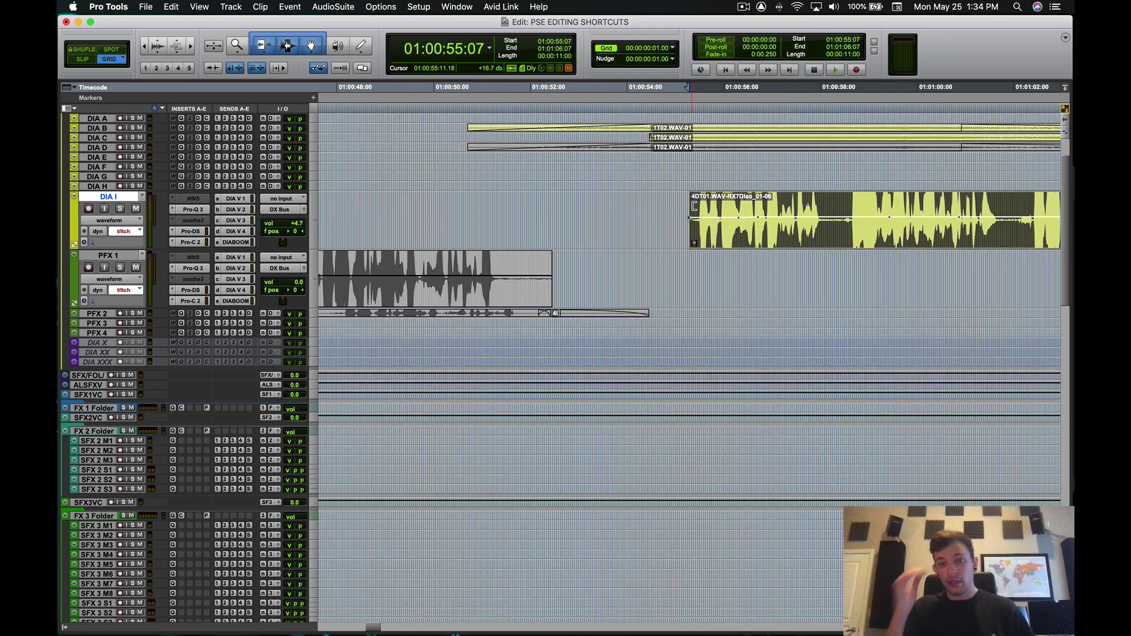
key("t")
key("t")
key("t")
left_click(773, 201)
left_click(780, 201, "ctrl")
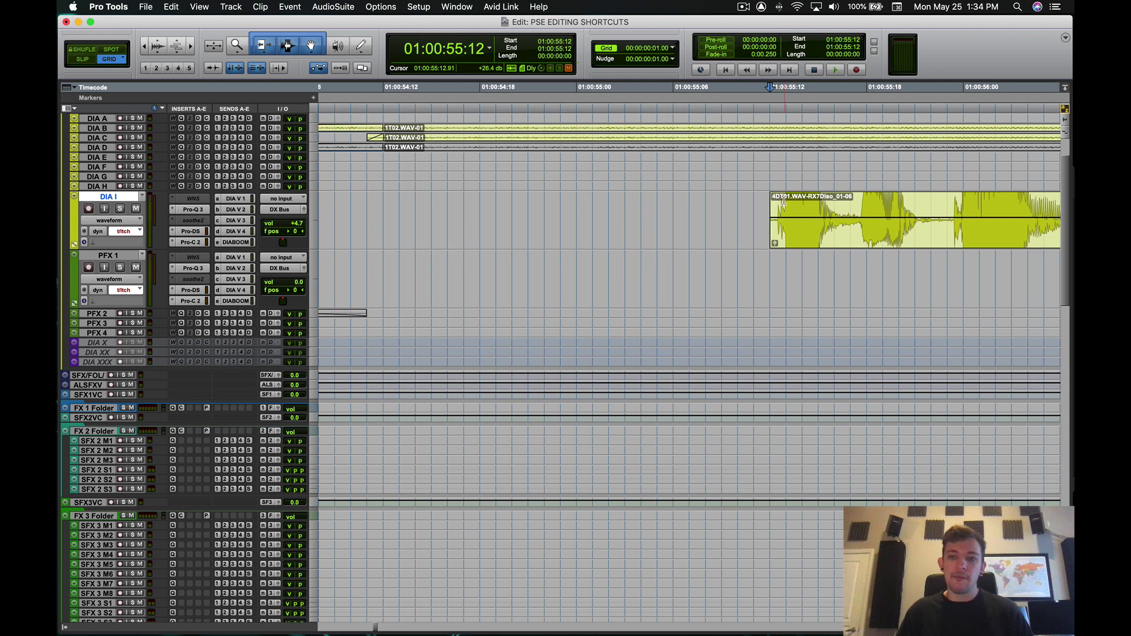
Step: Select the trimmed clip and nudge it frame by frame to an earlier start at 01:00:55:03
left_click_drag(775, 208, 821, 248)
key("minus")
key("minus")
key("minus")
key("minus")
key("minus")
key("minus")
key("minus")
key("minus")
key("minus")
key("minus")
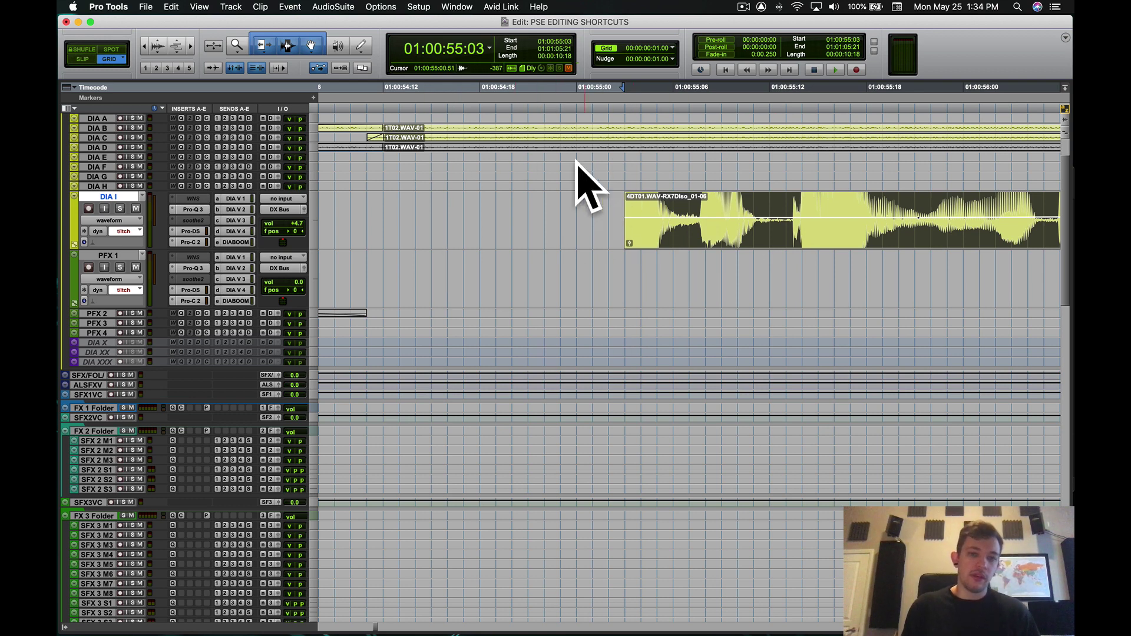
Step: Move the clip earlier along the frame grid in several small moves so it starts at 01:00:54:23
scroll(619, 185, "up", 3)
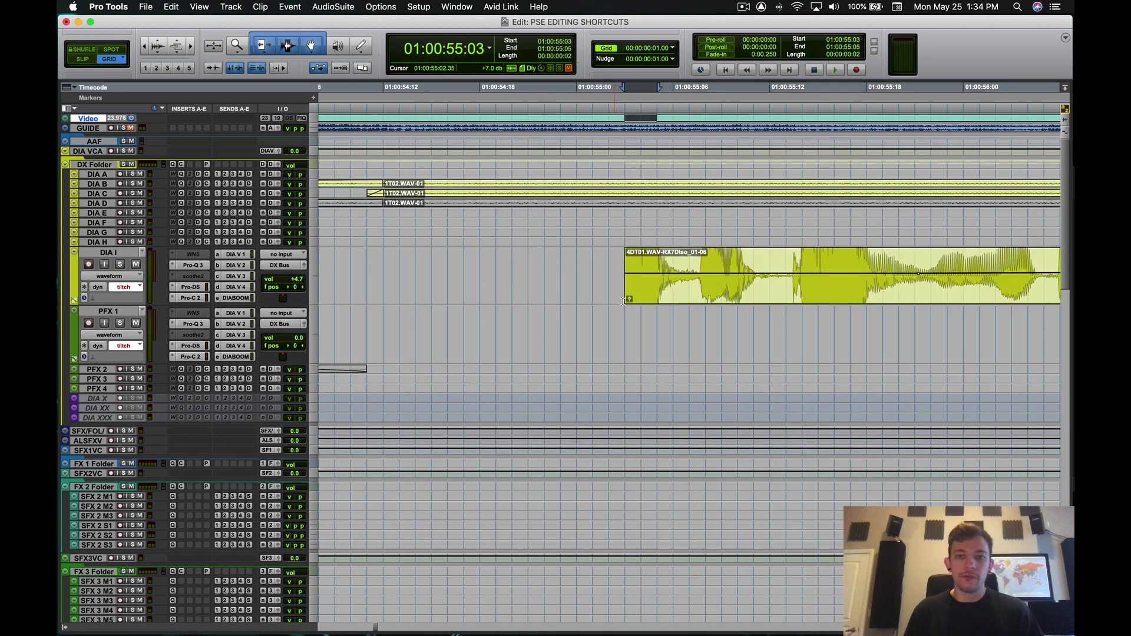
scroll(656, 291, "left", 2)
mouse_move(682, 295)
left_mouse_down()
mouse_move(646, 295)
mouse_move(700, 286)
mouse_move(612, 290)
mouse_move(684, 286)
left_mouse_up()
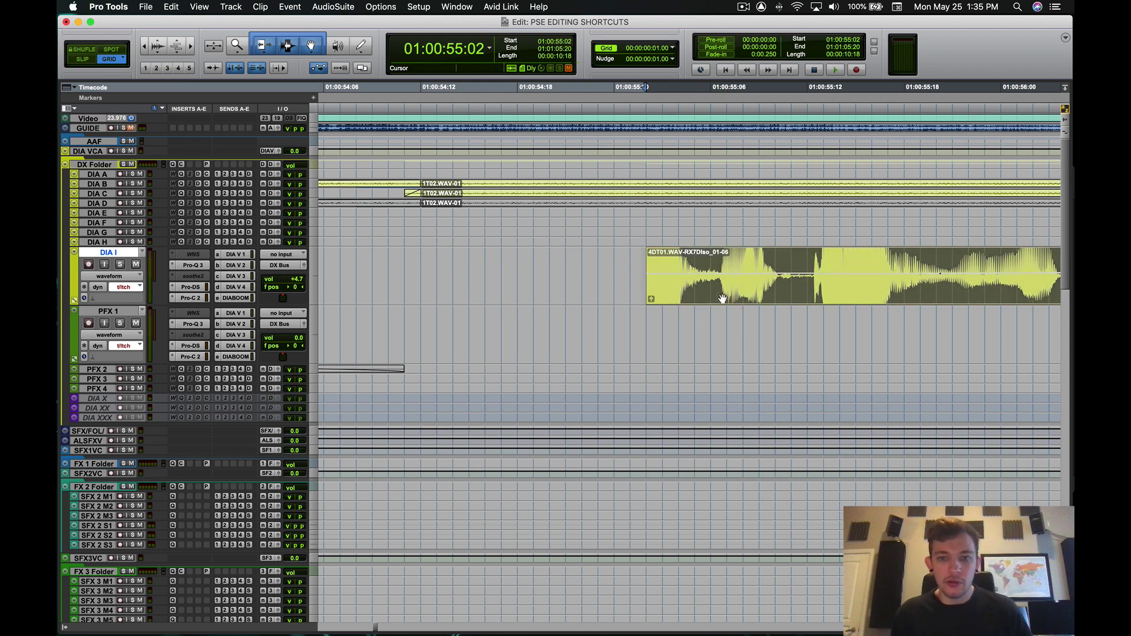
mouse_move(726, 296)
left_mouse_down()
mouse_move(684, 295)
mouse_move(708, 290)
left_mouse_up()
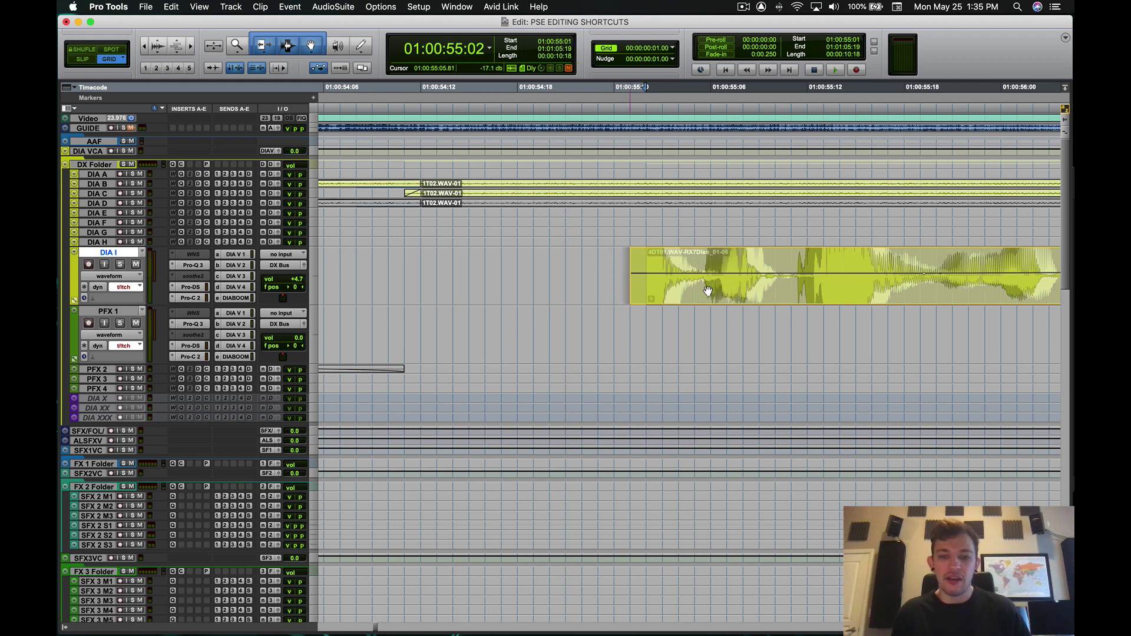
mouse_move(708, 291)
left_mouse_down()
mouse_move(669, 290)
mouse_move(685, 288)
left_mouse_up()
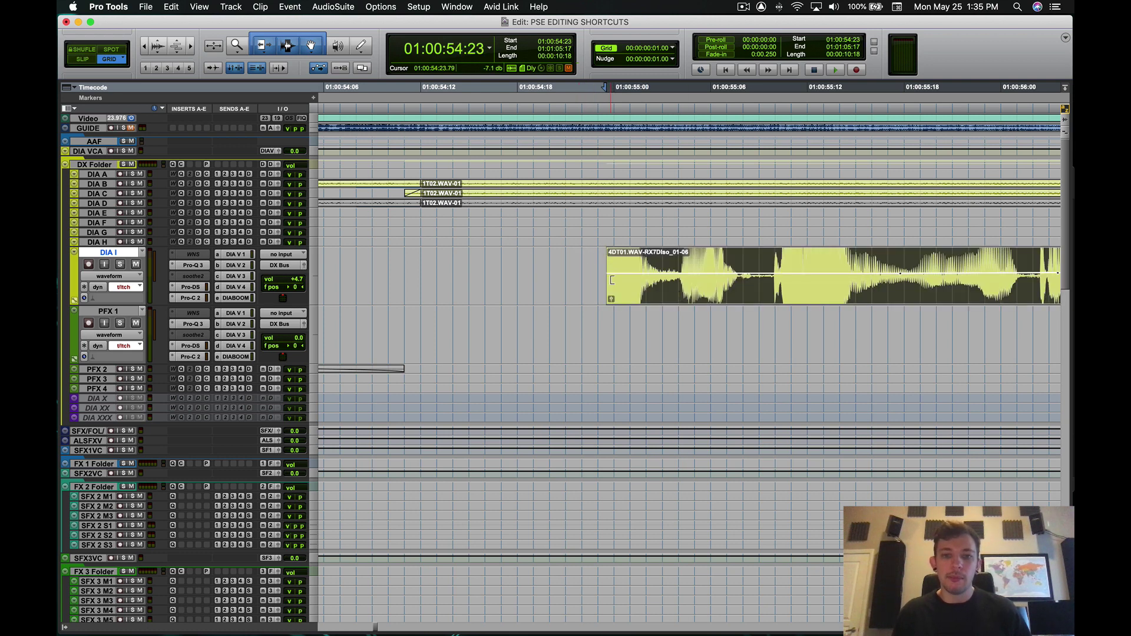
Step: Extend the clip's start earlier to about 01:00:54:17 and add a fade-in about five frames long
mouse_move(608, 268)
left_mouse_down()
mouse_move(517, 265)
mouse_move(591, 264)
left_mouse_up()
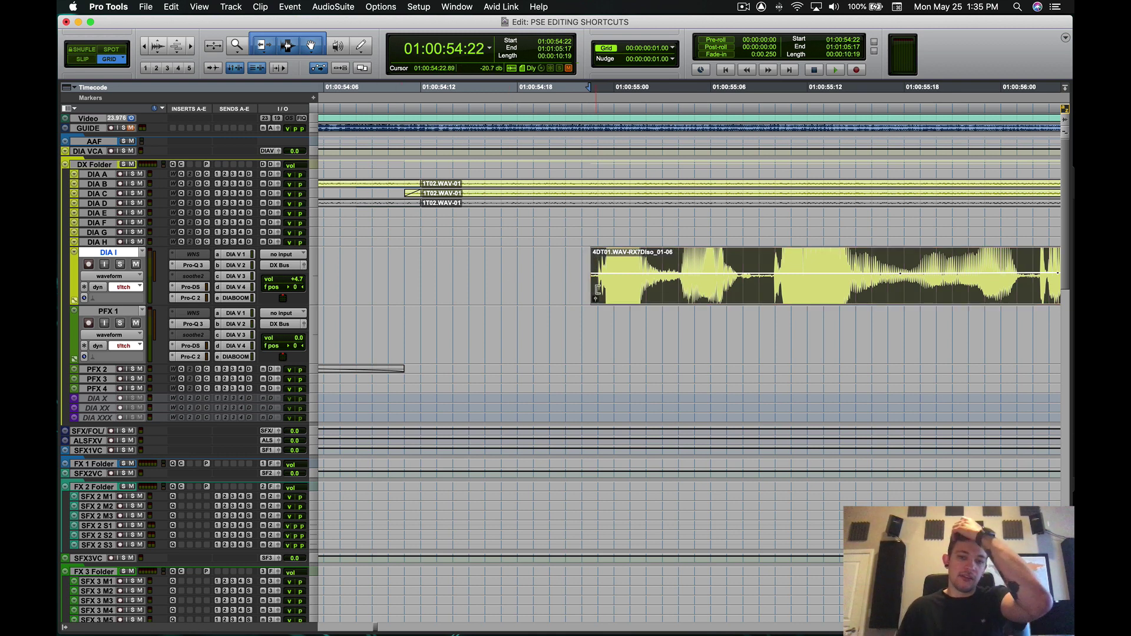
left_click_drag(608, 293, 505, 264)
left_click_drag(568, 324, 633, 325)
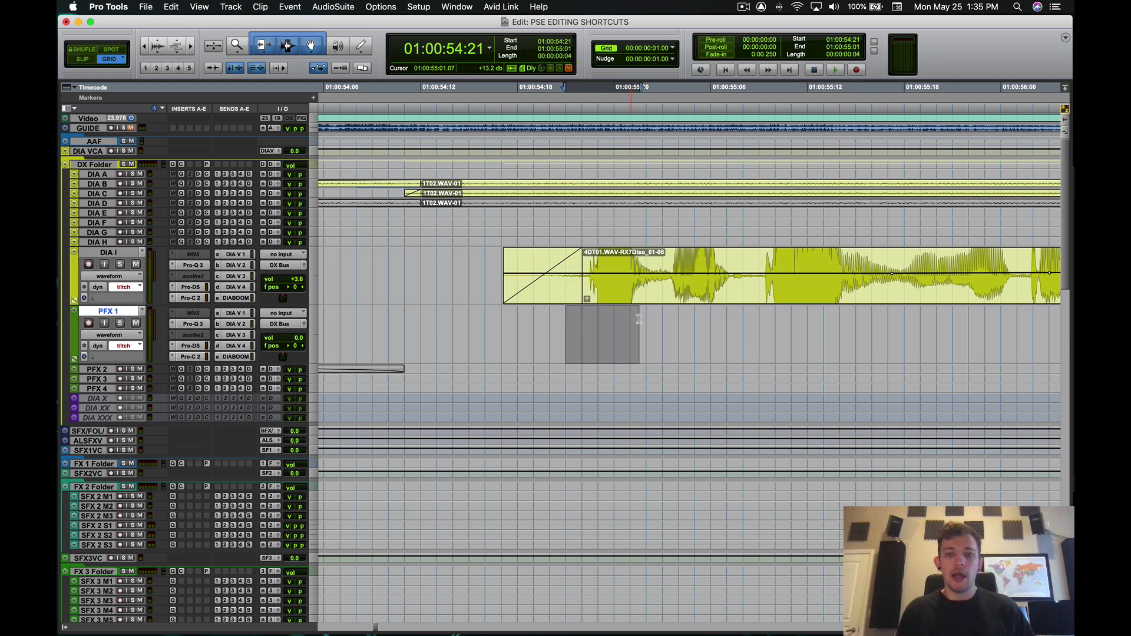
Step: Switch to Slip mode and delete the fade-in at the start of the DIA I clip
left_click(664, 262)
key("super+bracketleft")
key("F2")
key("super+bracketright")
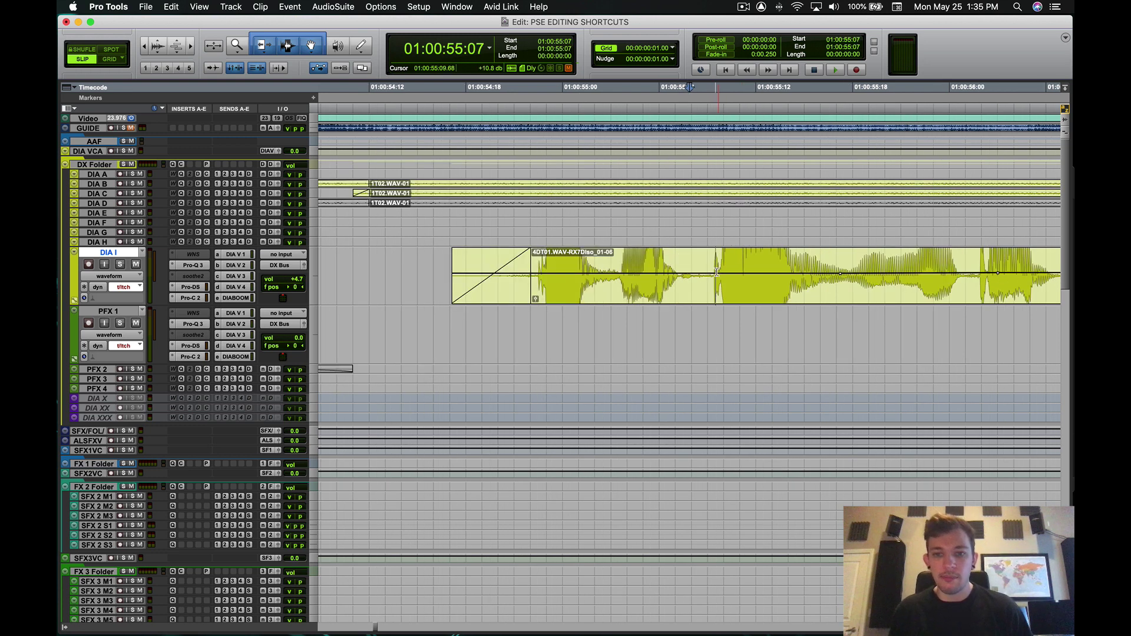
left_click(512, 295)
key("Delete")
Step: Move the clip freely in Slip mode, first later to 01:00:54:21 and back to start at 01:00:54:15
left_click(637, 283)
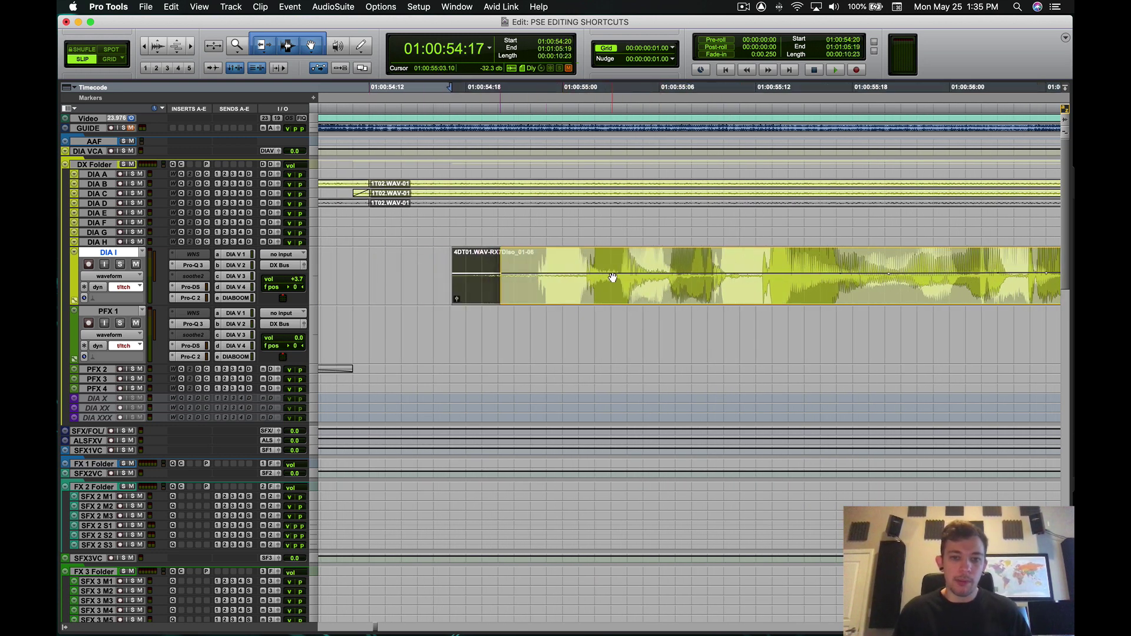
key("KP_Add")
key("KP_Add")
key("KP_Add")
key("KP_Subtract")
key("KP_Subtract")
key("KP_Add")
key("KP_Add")
key("KP_Add")
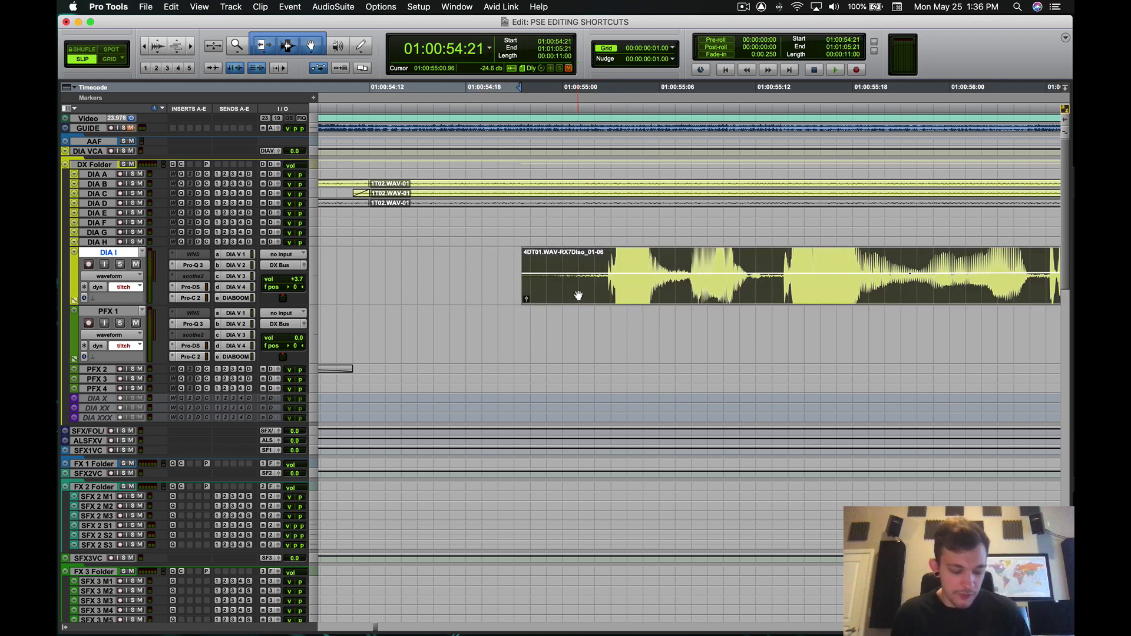
left_click(596, 297)
left_click_drag(603, 294, 491, 295)
Step: Switch back to Grid mode and move the clip one frame later to start at 01:00:54:16
key("r")
key("r")
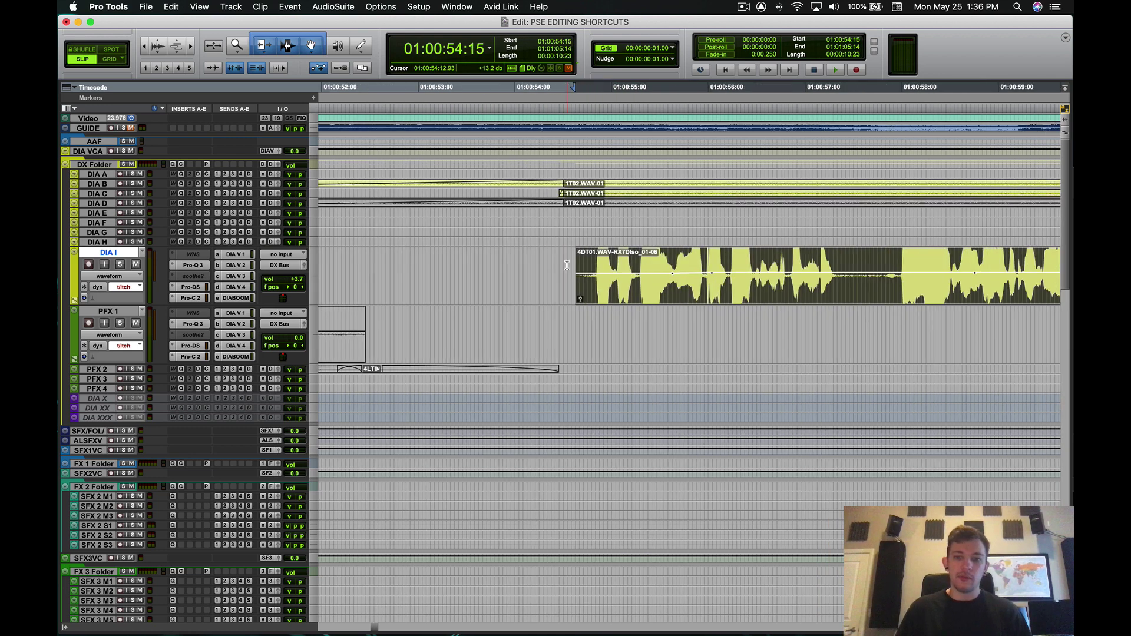
key("F4")
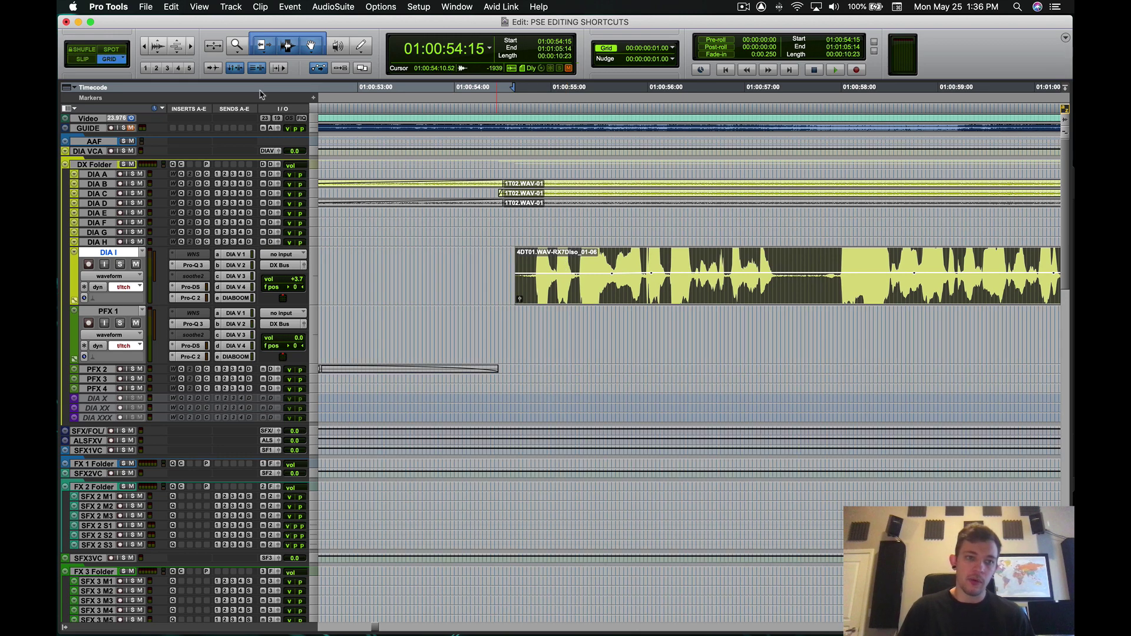
mouse_move(585, 295)
left_mouse_down()
mouse_move(572, 297)
mouse_move(589, 298)
left_mouse_up()
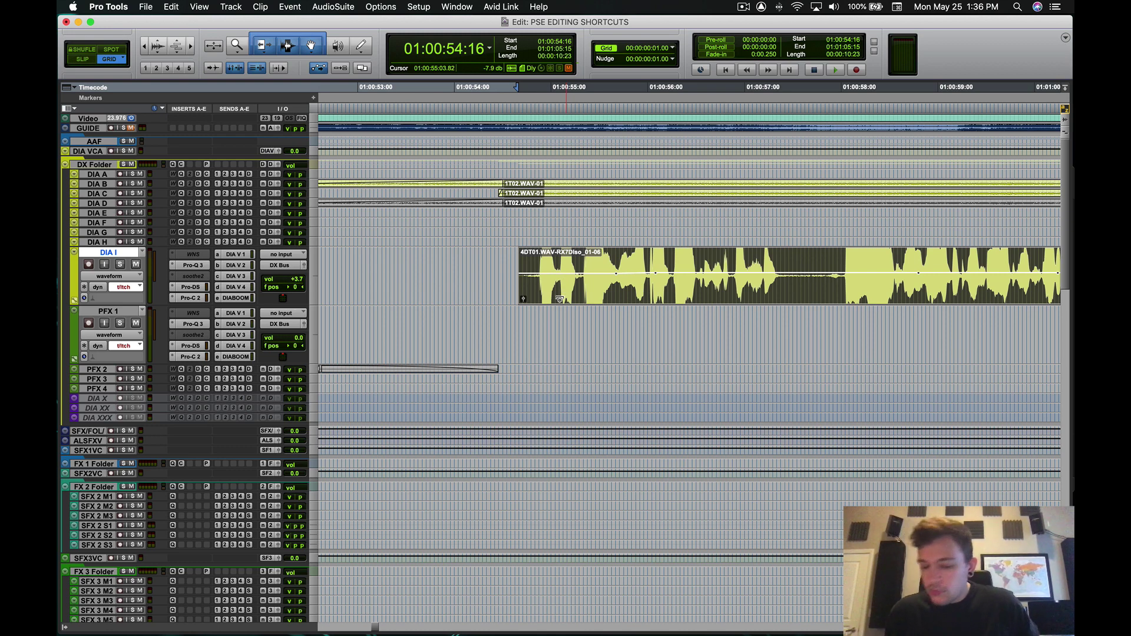
Step: Place the cursor after the clip at 01:01:07:17 and snap the clip's start to it
key("r")
key("r")
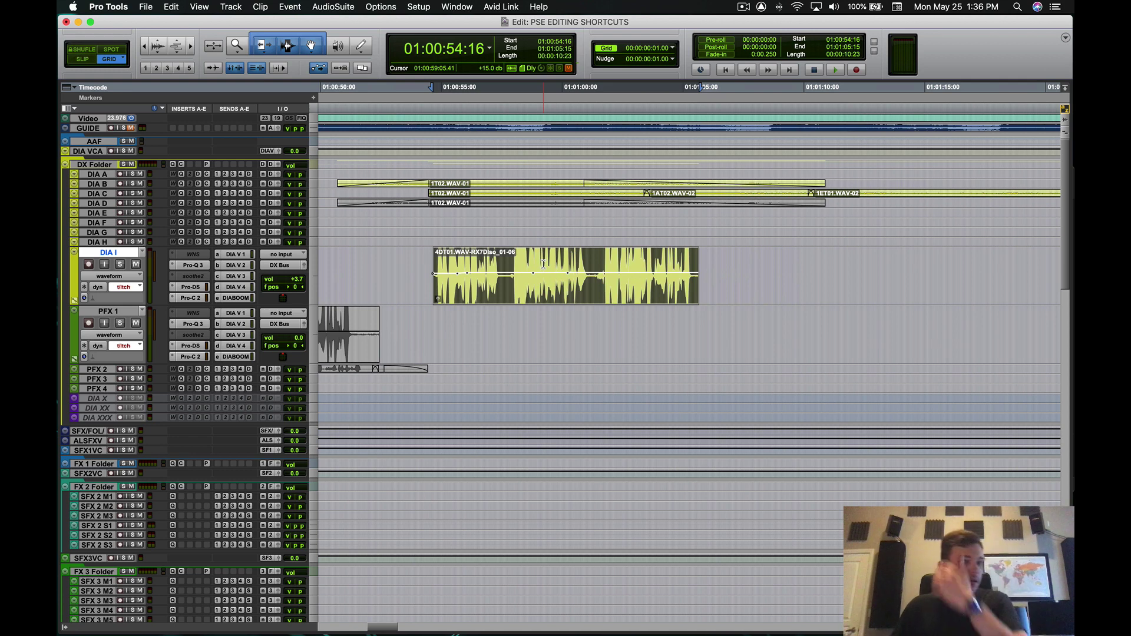
left_click(718, 267)
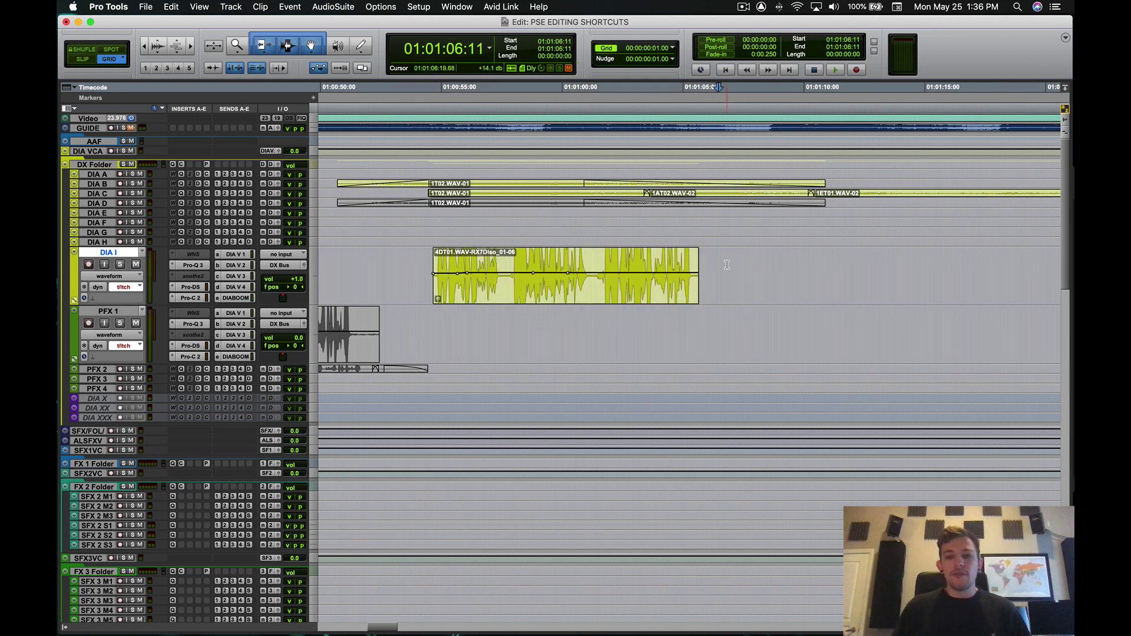
key("t")
key("r")
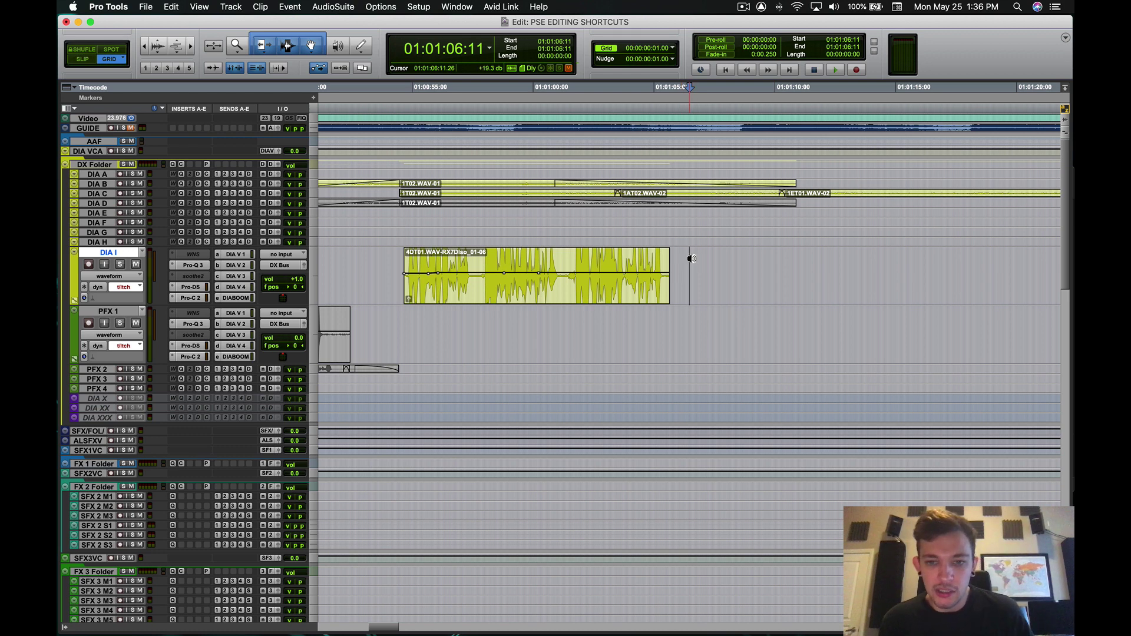
left_click(718, 261)
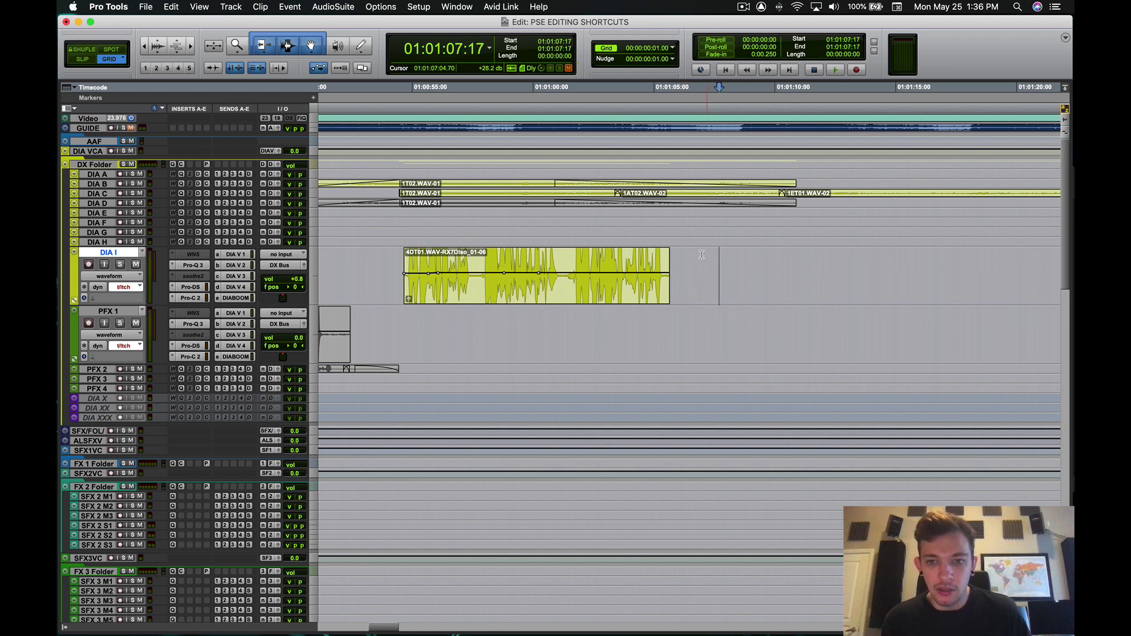
left_click(514, 300, "ctrl")
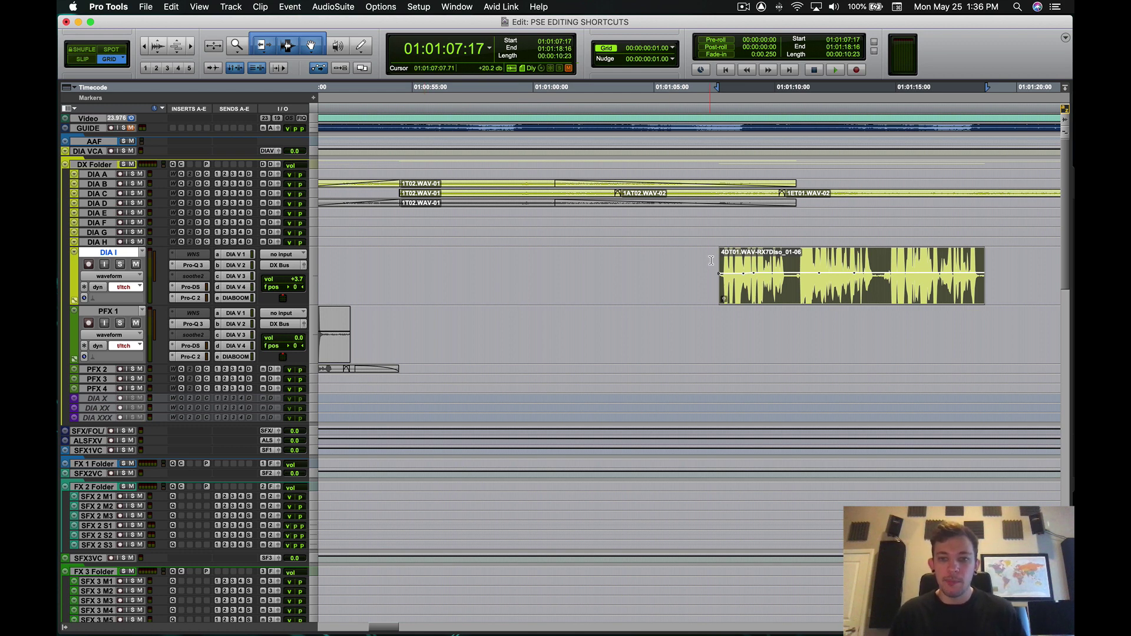
Step: Snap the clip's start to the cursor at 01:00:55:03, and again to the cursor at 01:01:09:17
left_click(415, 265)
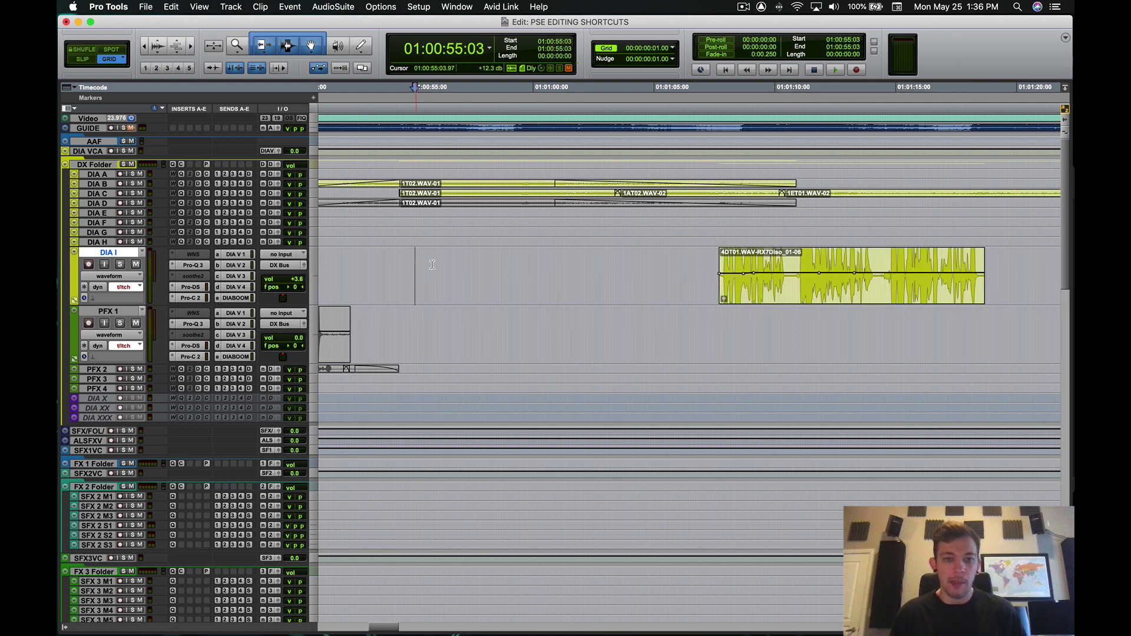
left_click(768, 297, "ctrl")
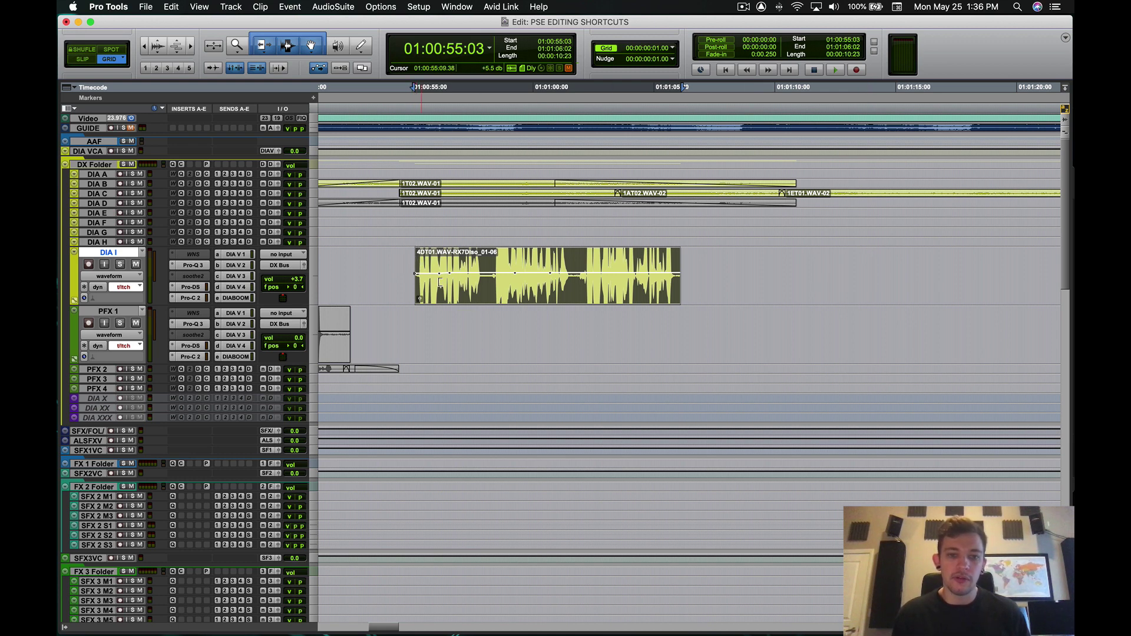
left_click(768, 266)
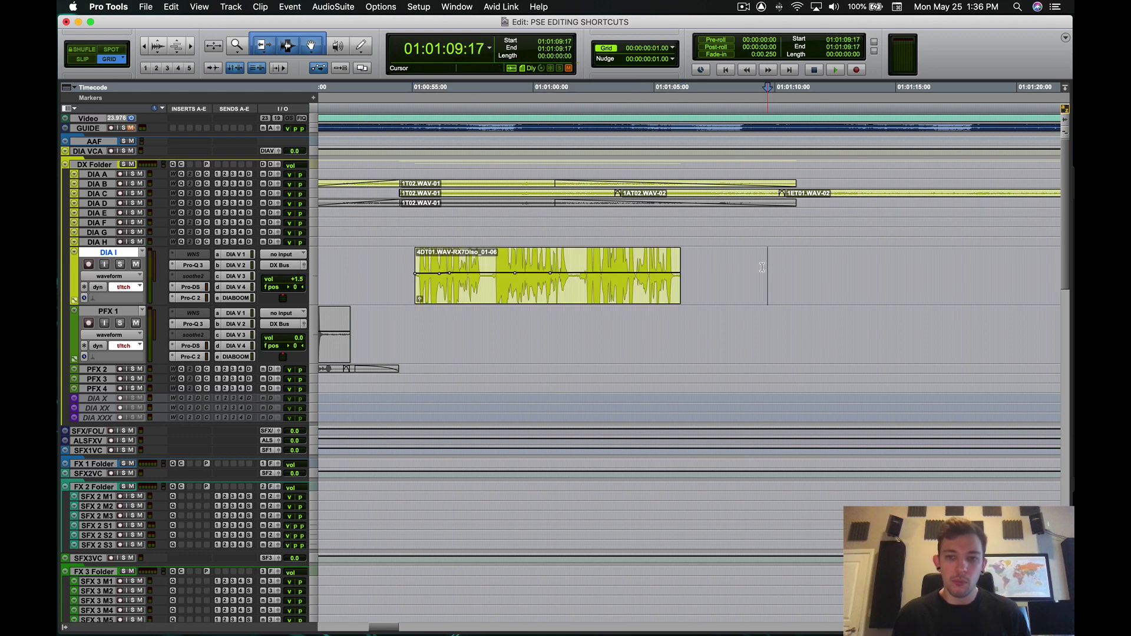
left_click(551, 297, "ctrl")
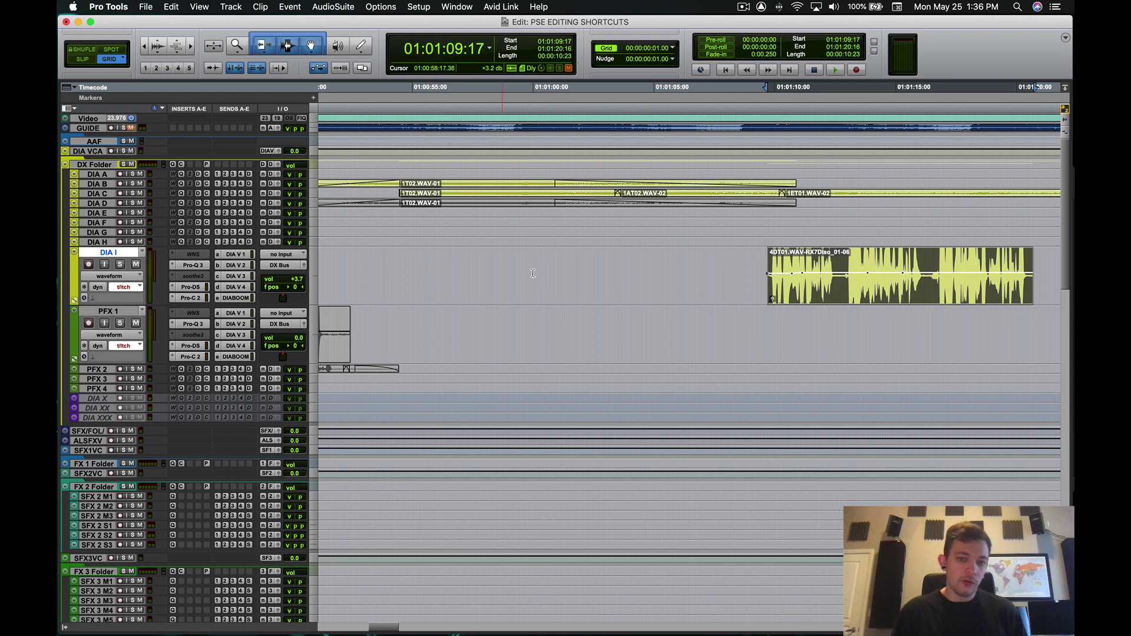
Step: Place the cursor at 01:01:02:00 on DIA I and snap the clip's end to it
left_click(486, 269)
left_click(581, 262)
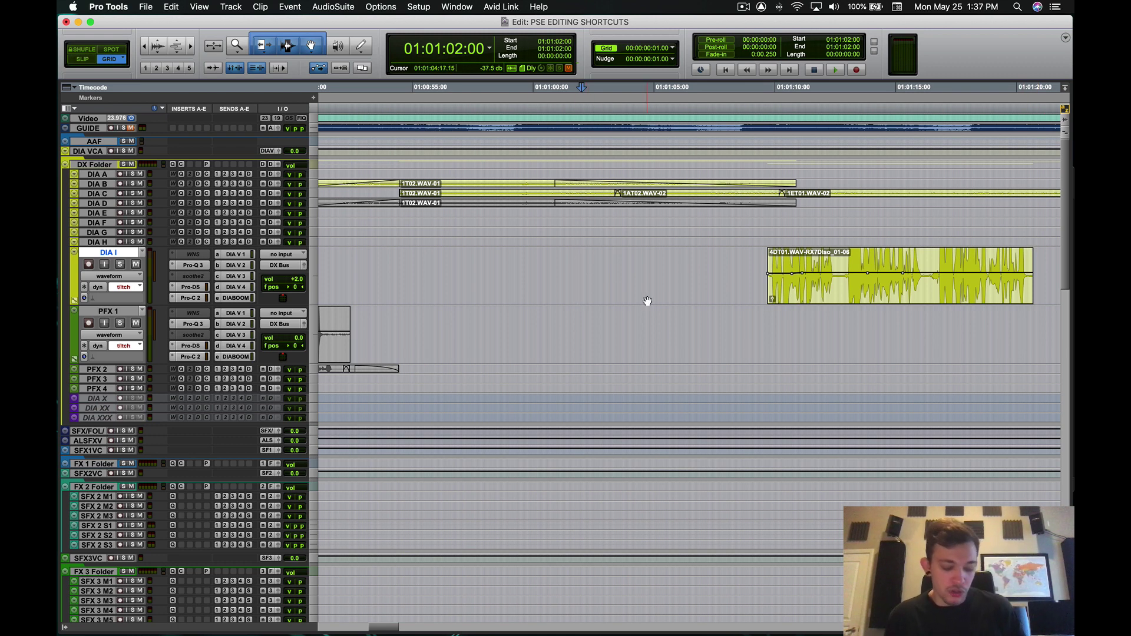
left_click(854, 299, "ctrl+super")
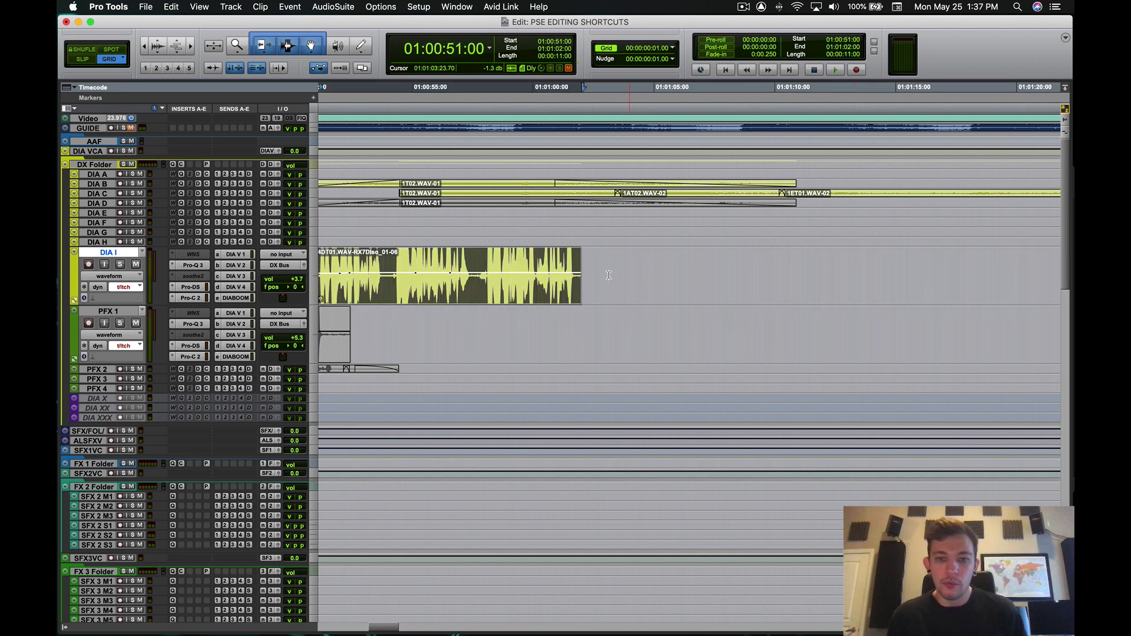
Step: Place the cursor at 01:01:10:00 on DIA I and snap the clip's end to it
left_click(747, 263)
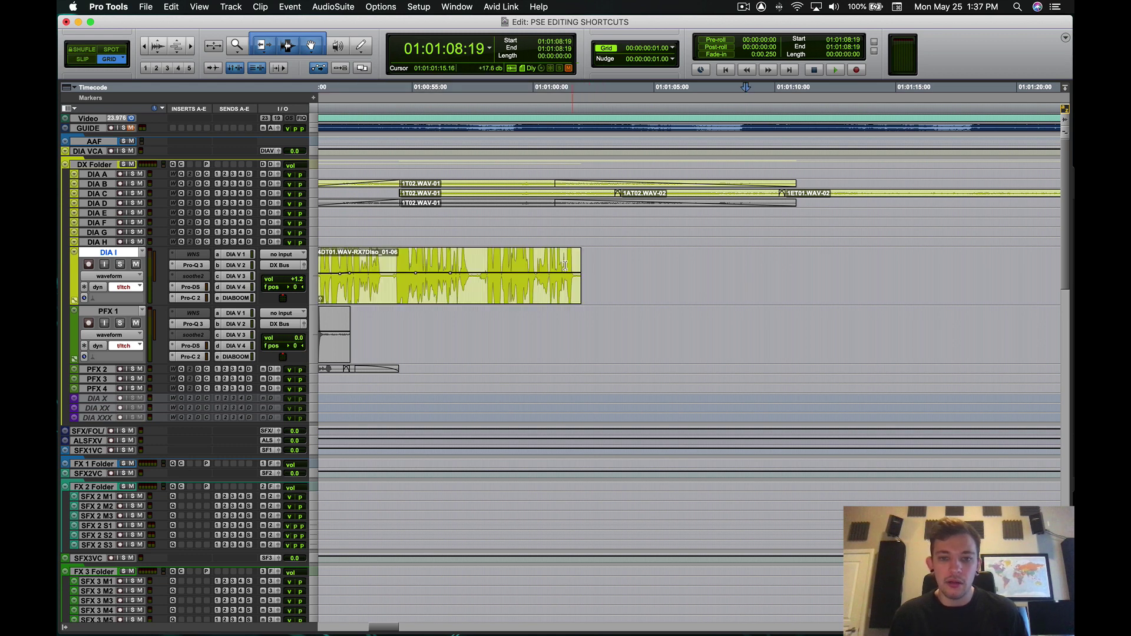
key("Tab")
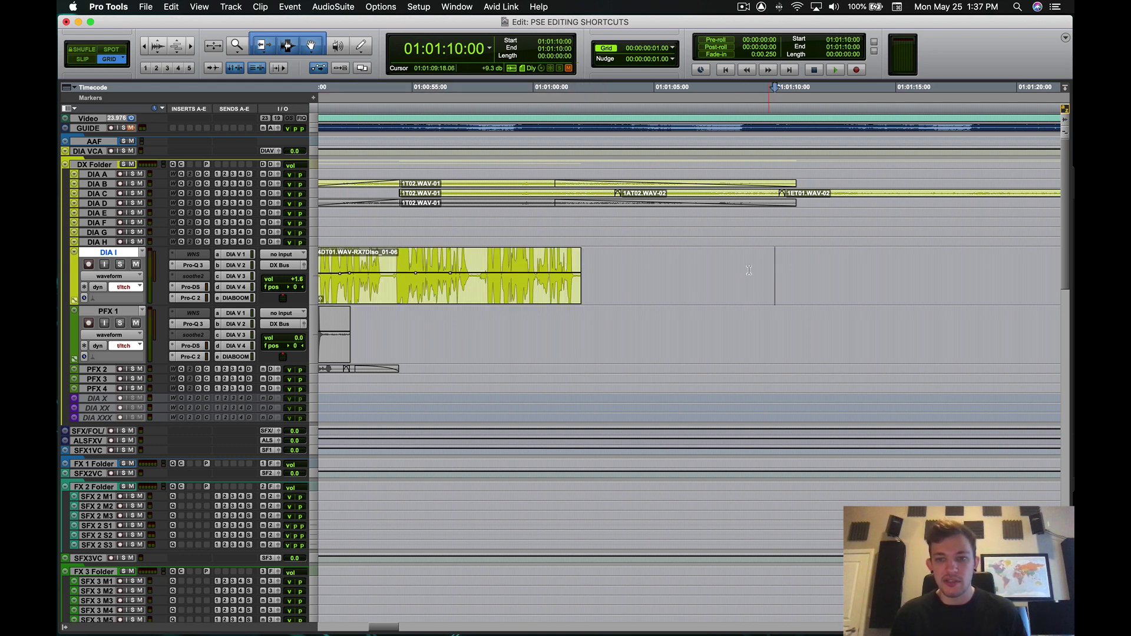
left_click(515, 304, "ctrl+super")
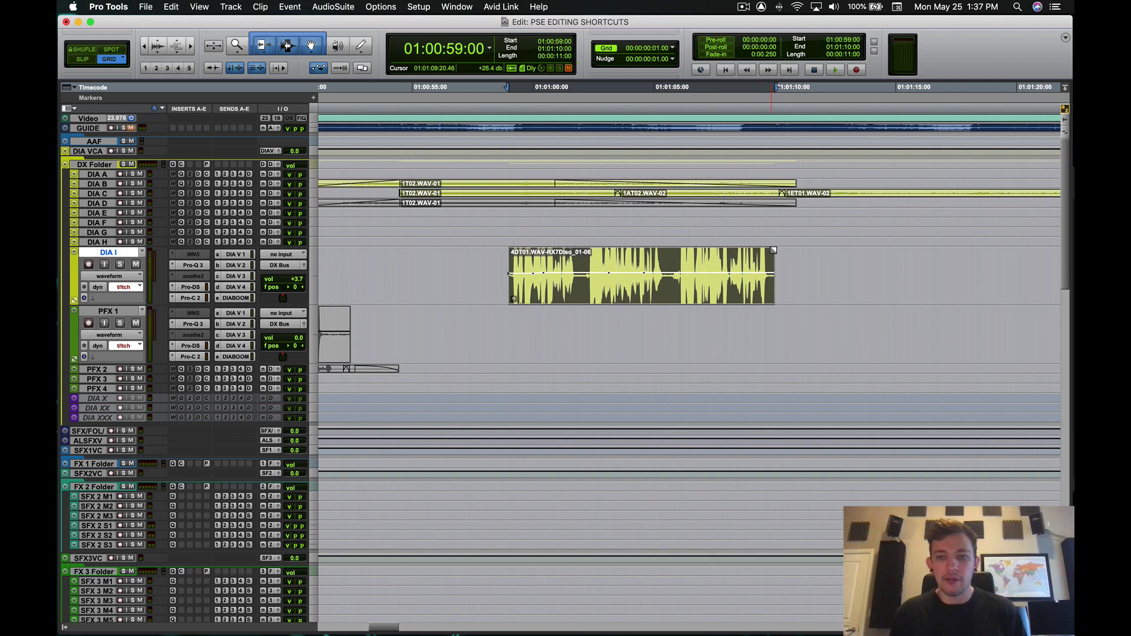
Step: Move the clip earlier along the DIA I track so it starts at 01:00:55:17
left_click(821, 252)
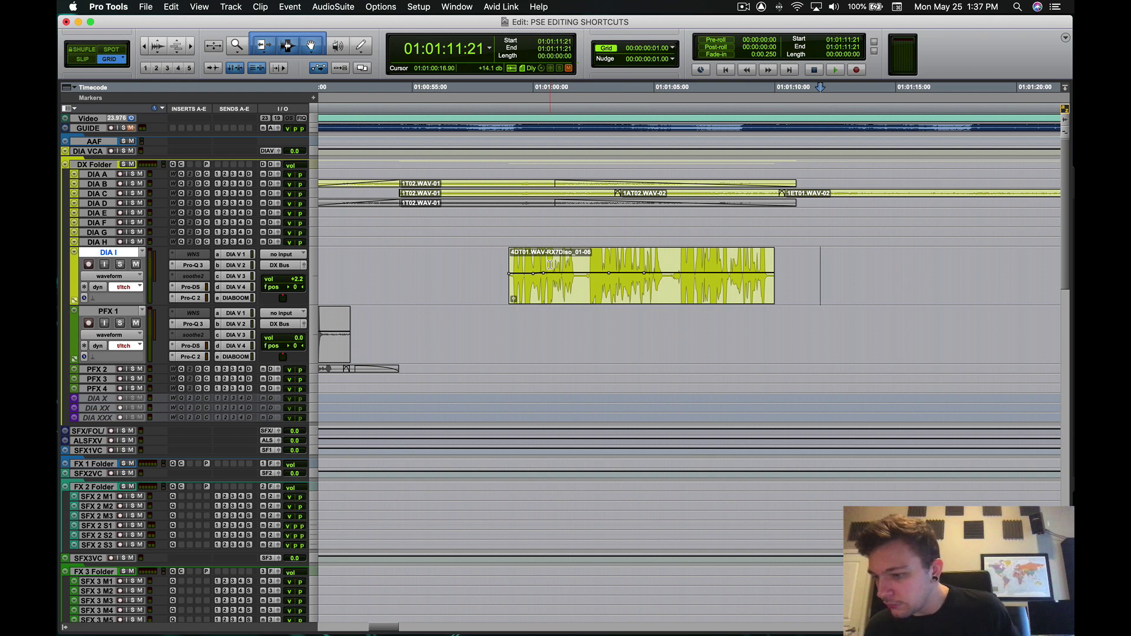
left_click(648, 293)
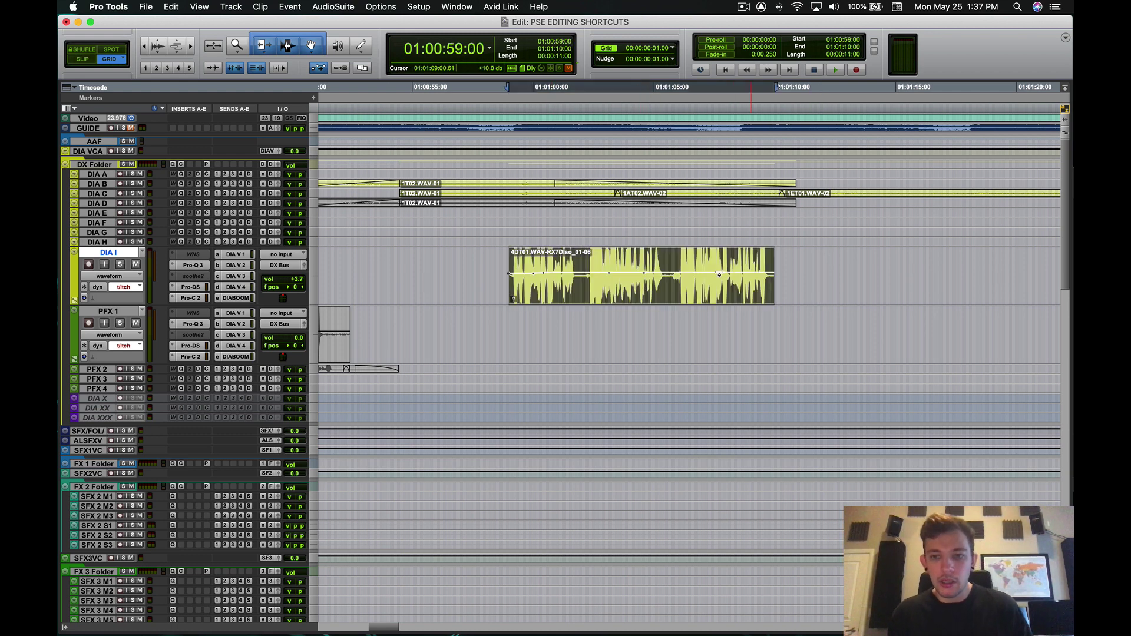
left_click(803, 261)
left_click(501, 264)
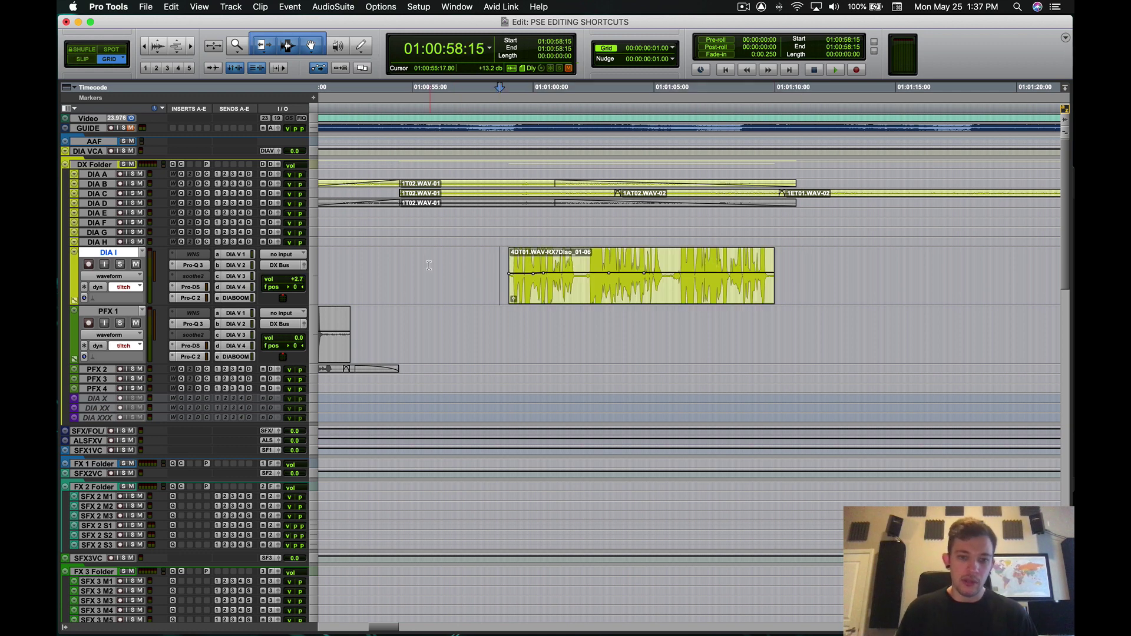
left_click_drag(627, 297, 548, 302)
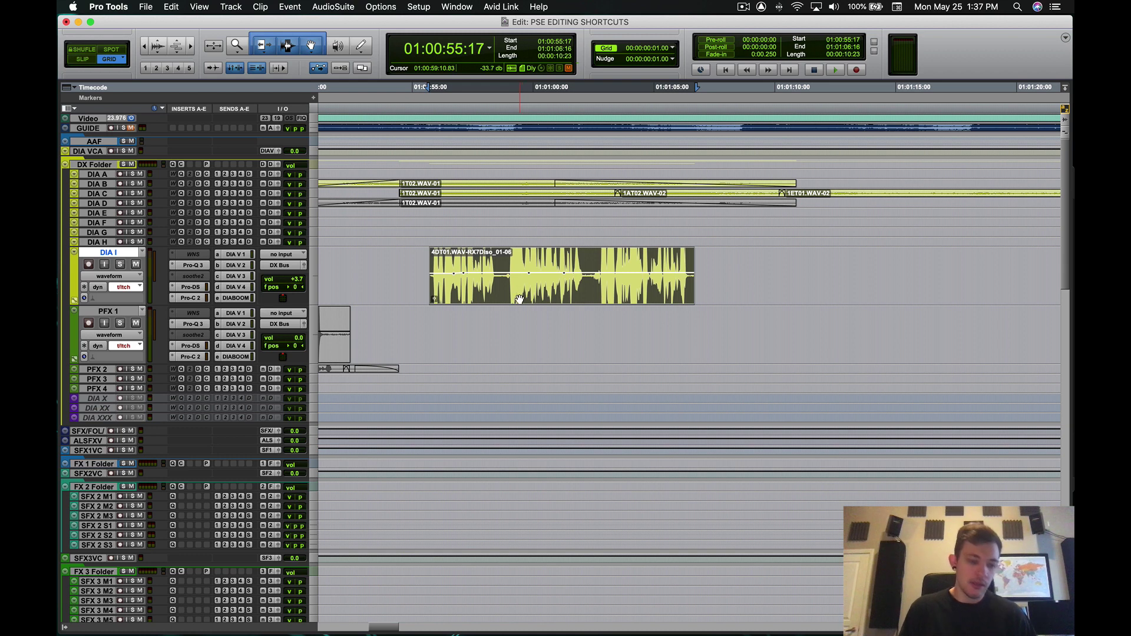
Step: Try moving the clip down to the PFX 1 track, and undo the move
mouse_move(519, 299)
left_mouse_down()
mouse_move(435, 313)
mouse_move(725, 316)
mouse_move(430, 303)
mouse_move(732, 320)
mouse_move(559, 277)
mouse_move(766, 277)
mouse_move(586, 236)
mouse_move(672, 277)
mouse_move(486, 277)
mouse_move(507, 277)
mouse_move(522, 315)
mouse_move(508, 320)
mouse_move(543, 324)
mouse_move(518, 322)
left_mouse_up()
key("super+z")
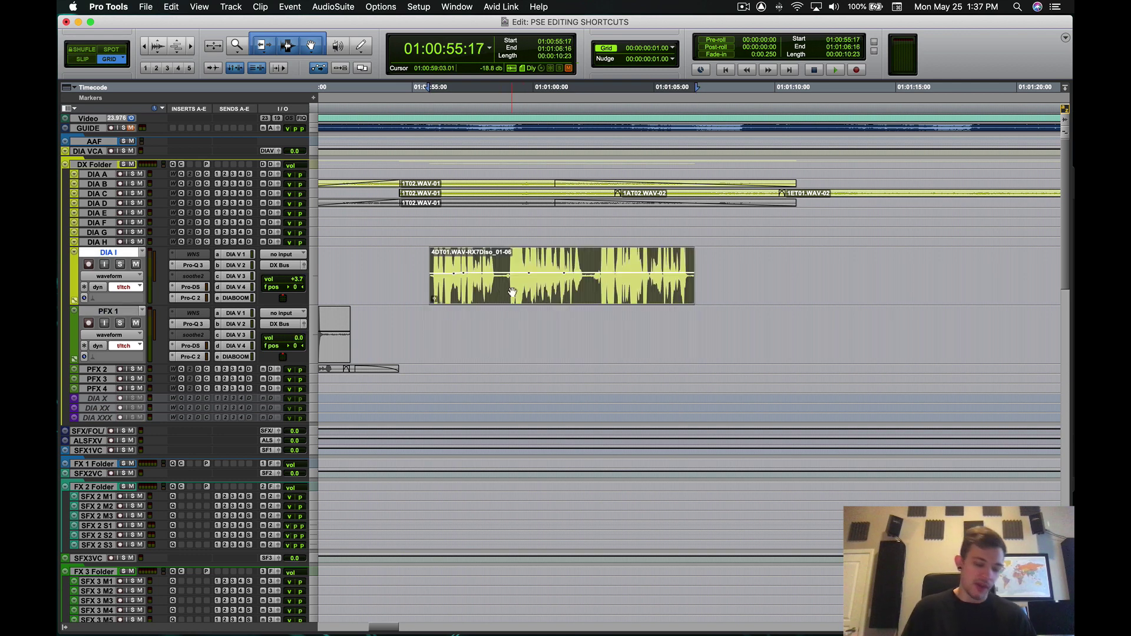
Step: Try moving the clip straight down onto the PFX 1 track with its start held at 01:00:55:17, and undo it
left_click_drag(512, 297, 512, 330)
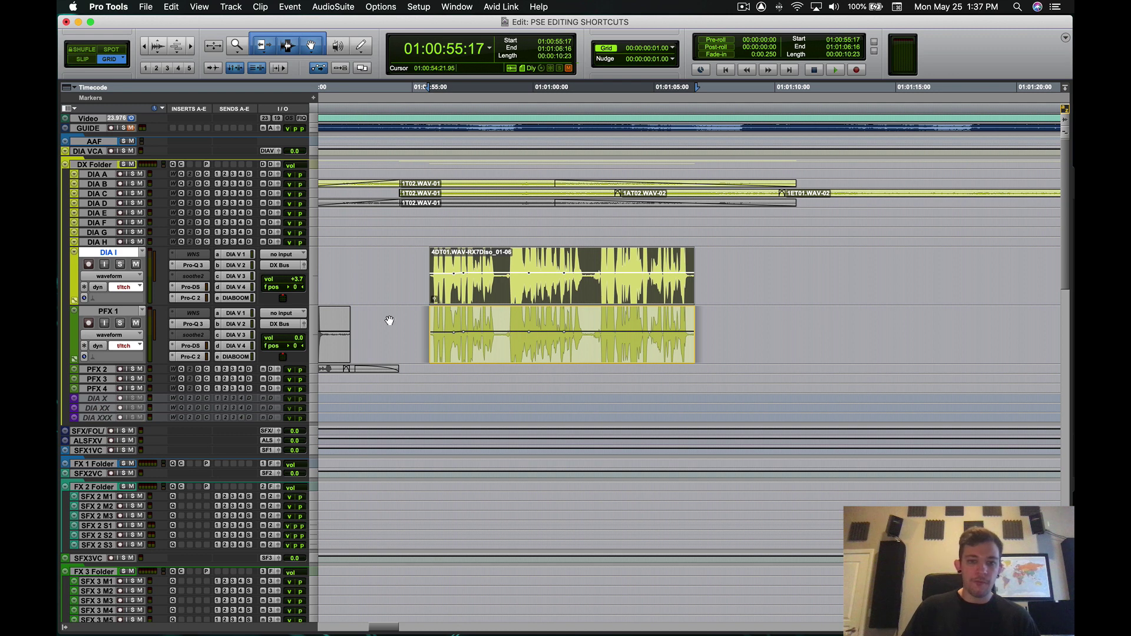
scroll(501, 321, "left", 2)
left_click_drag(705, 323, 455, 351)
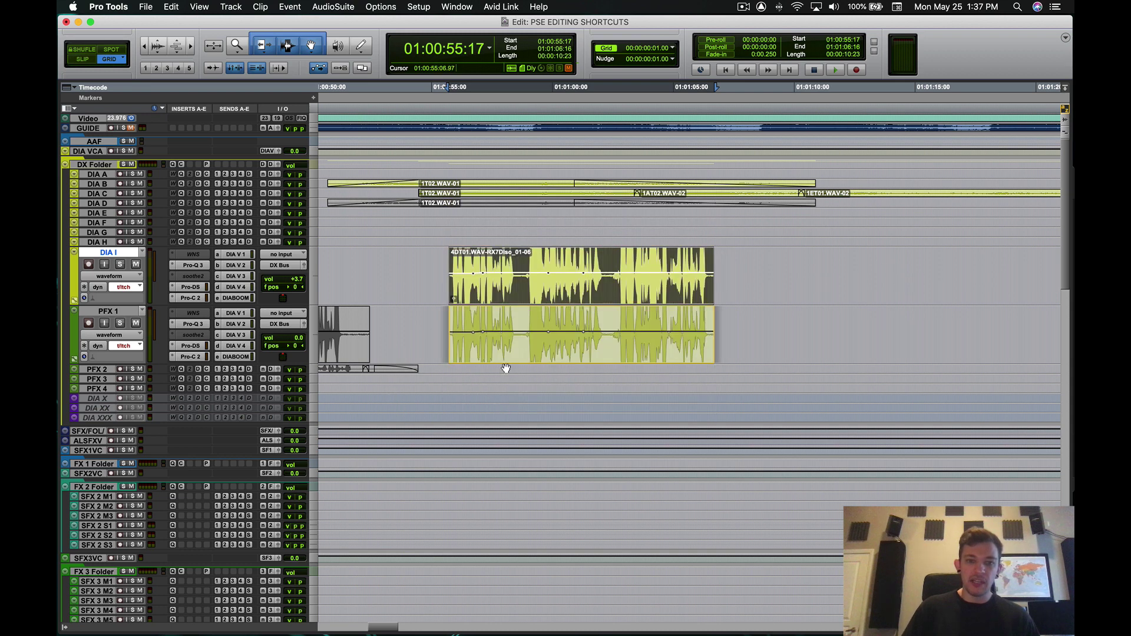
key("super+z")
Step: Place the cursor at 01:01:13:04 on DIA I and snap the clip's start to it
left_click(592, 266)
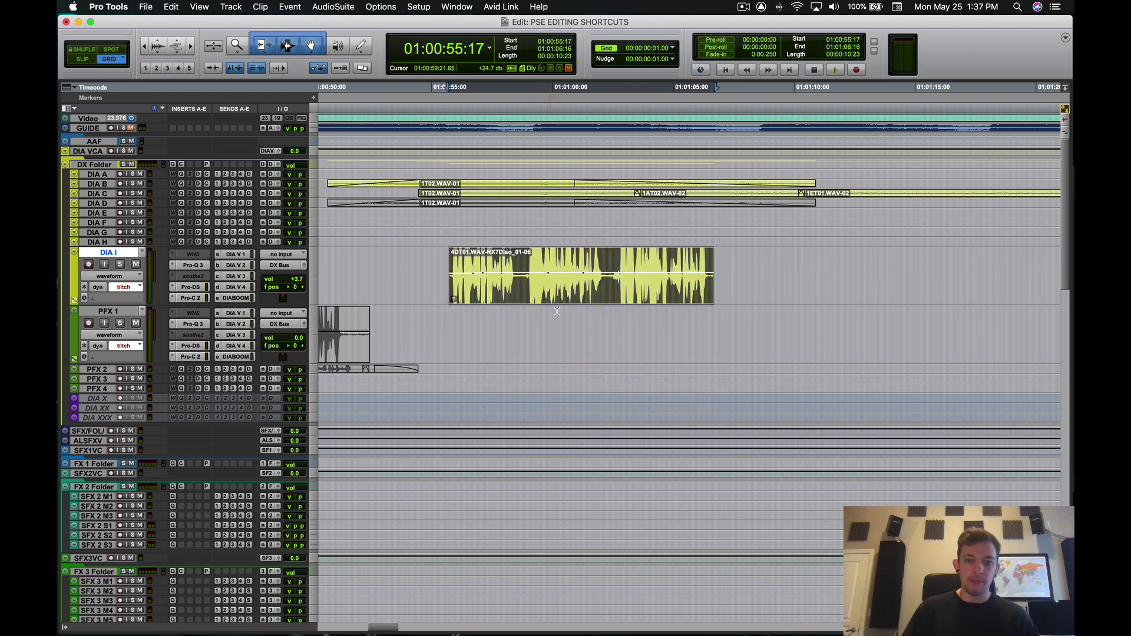
left_click(871, 269)
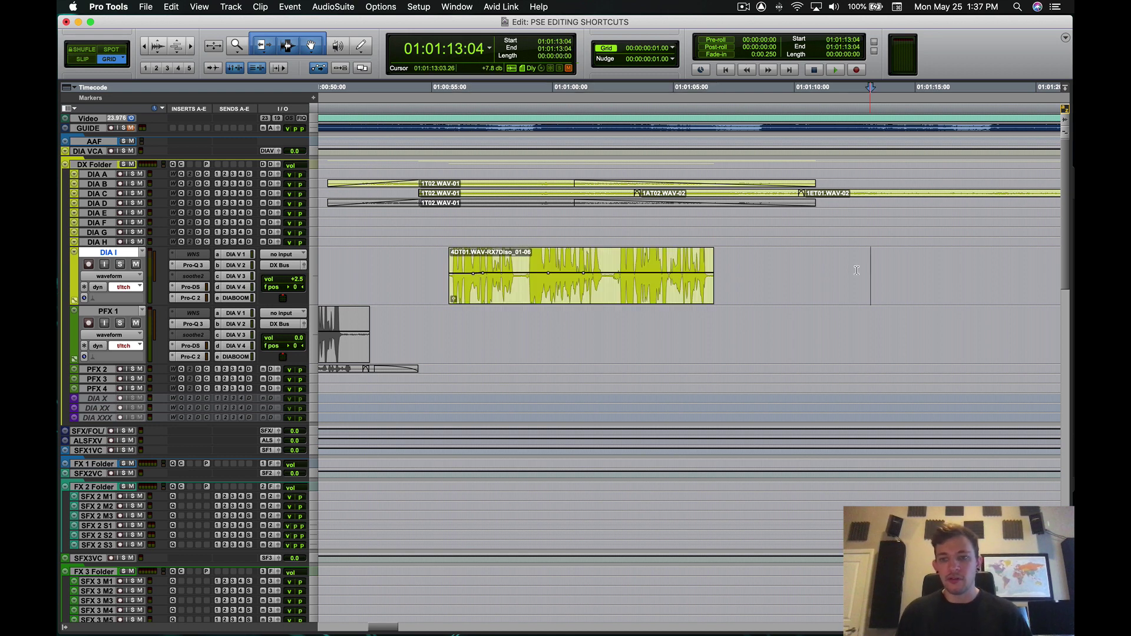
left_click(520, 293, "ctrl")
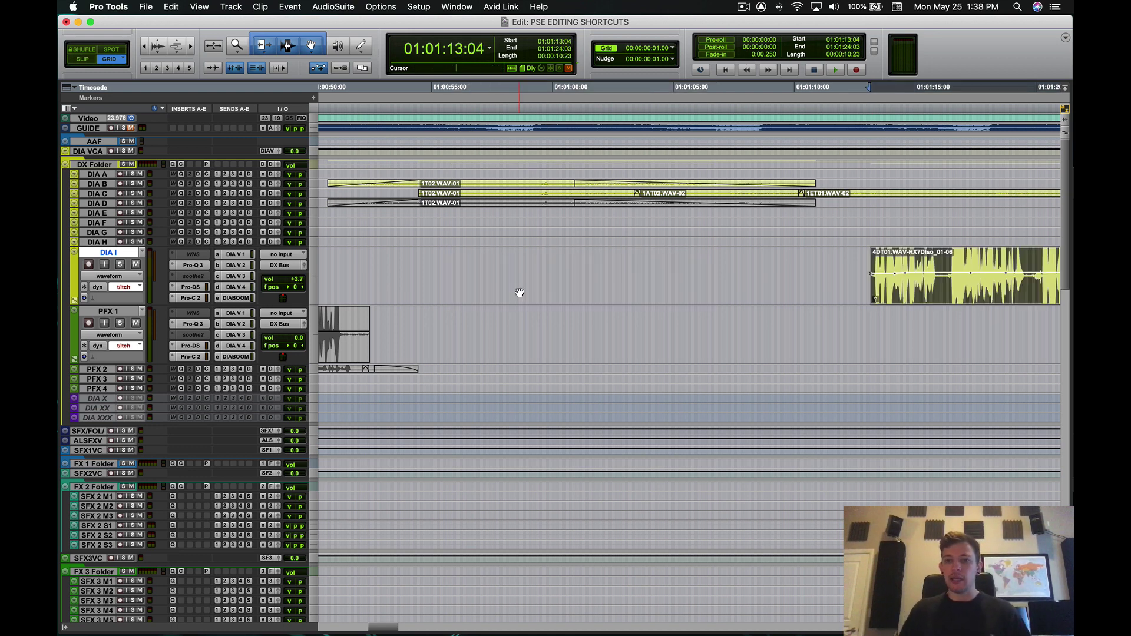
Step: Copy the DIA I clip straight down to PFX 1, switch the selection between the two tracks, and delete the copy
key("super+bracketleft")
left_click_drag(833, 306, 837, 326)
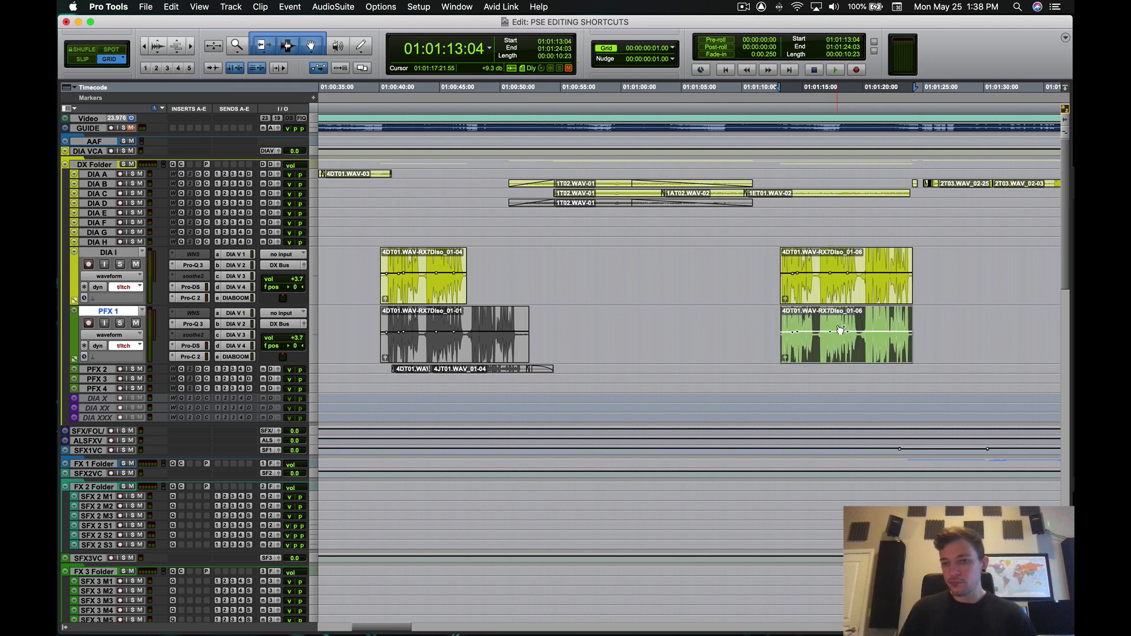
key("p")
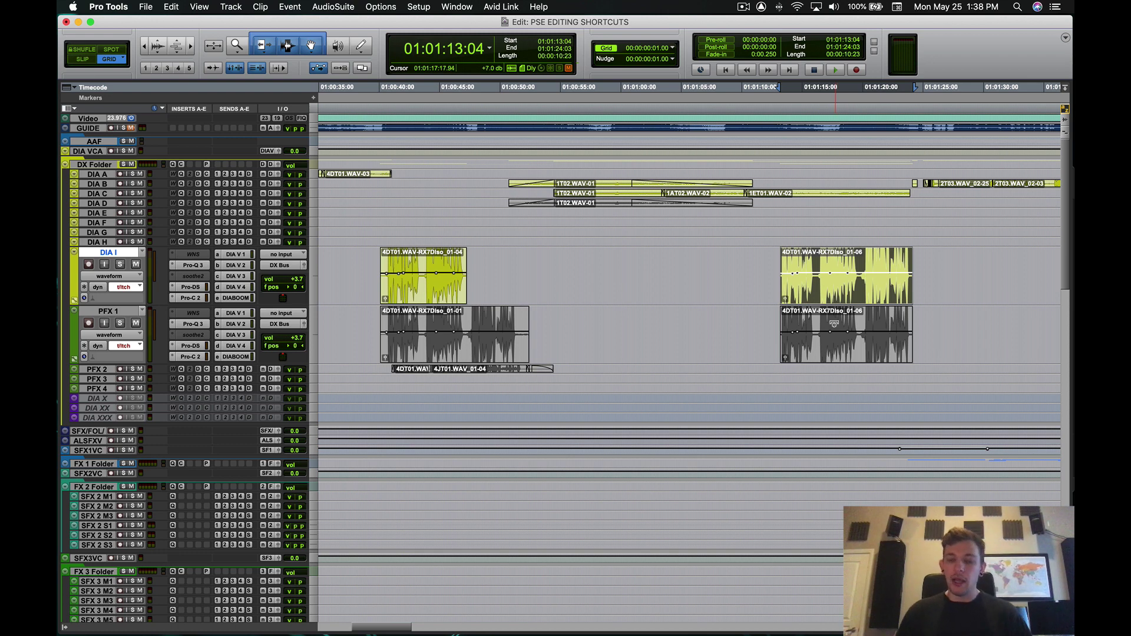
key("semicolon")
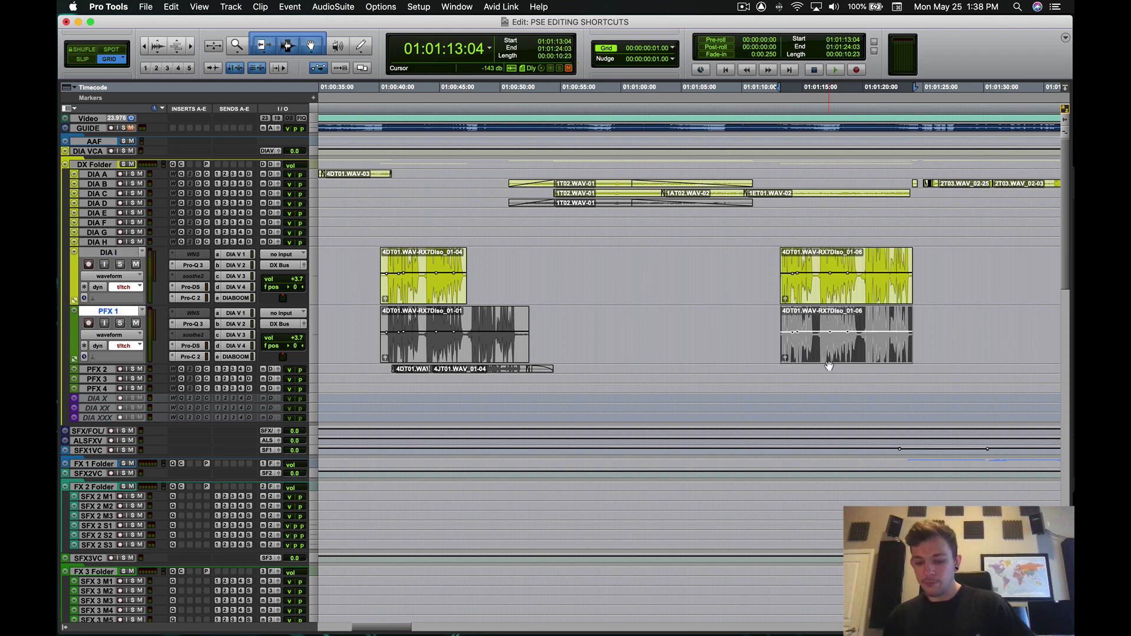
key("Delete")
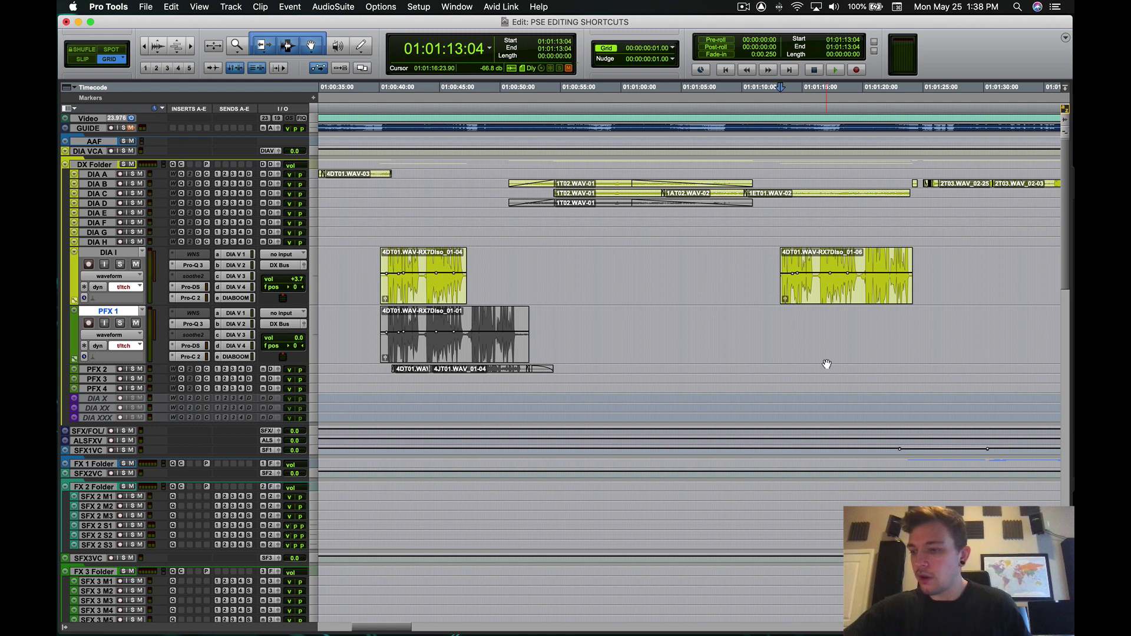
Step: Place the cursor at 01:01:18:01 in the DIA I clip and enlarge the DIA I track height for close editing
left_click(839, 254)
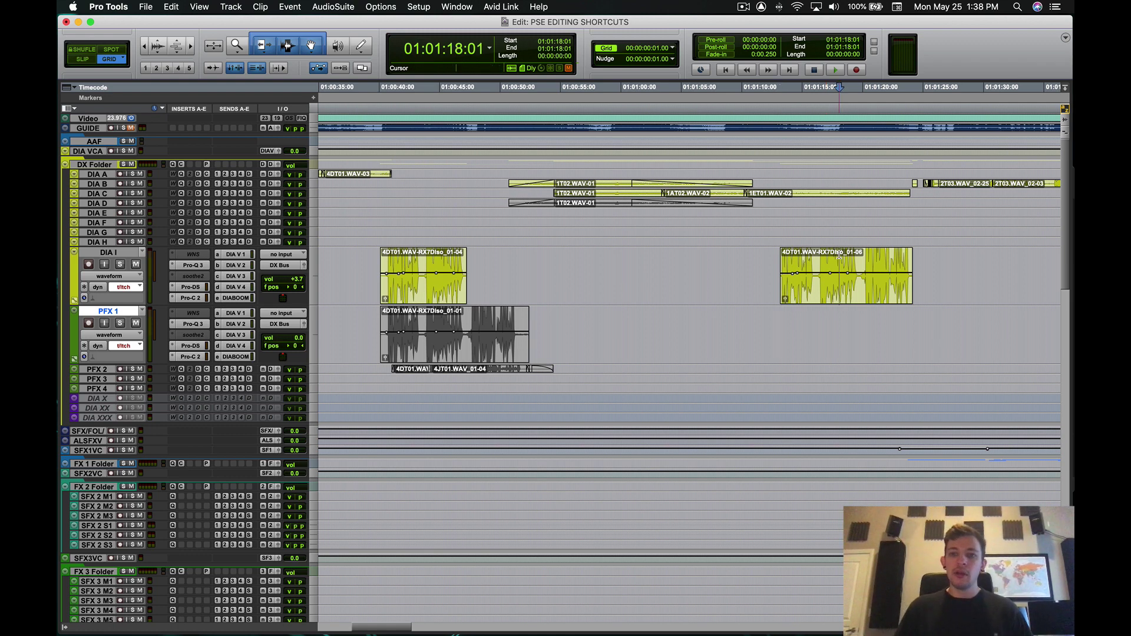
key("t")
key("t")
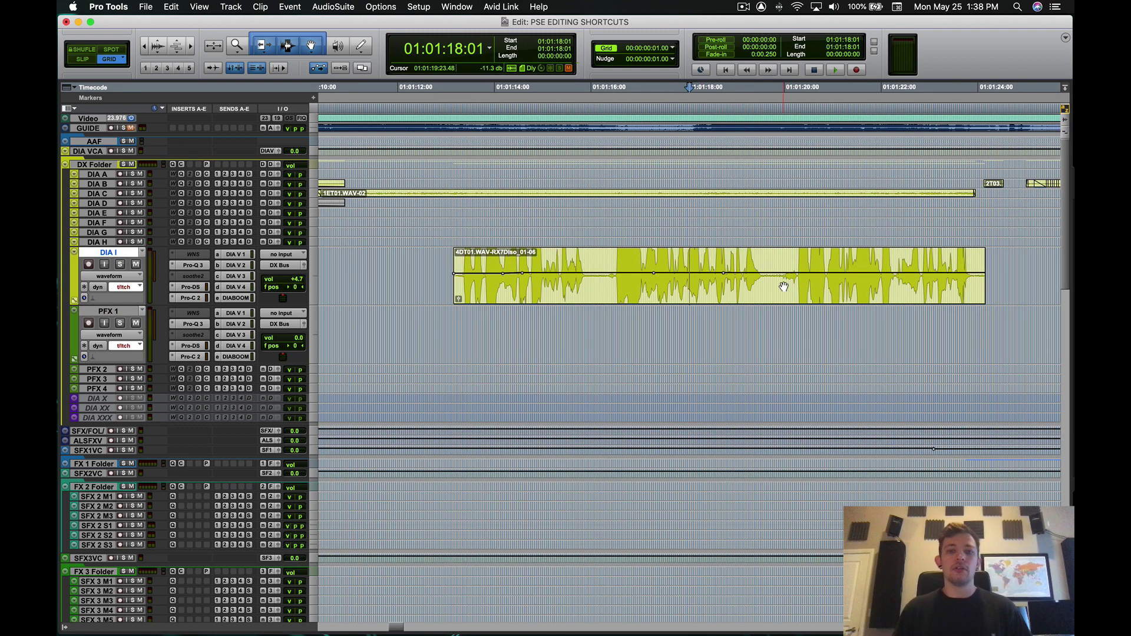
key("ctrl+Up")
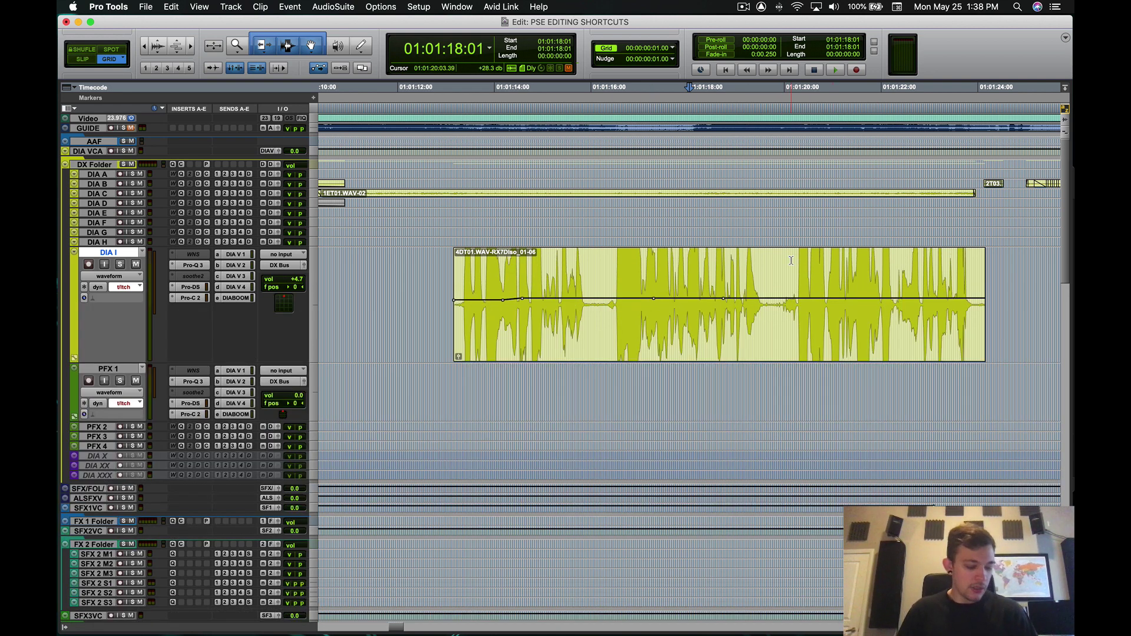
Step: Examine the clip display settings for Clip Gain Line and Clip Gain Info
left_click(240, 8)
mouse_move(202, 7)
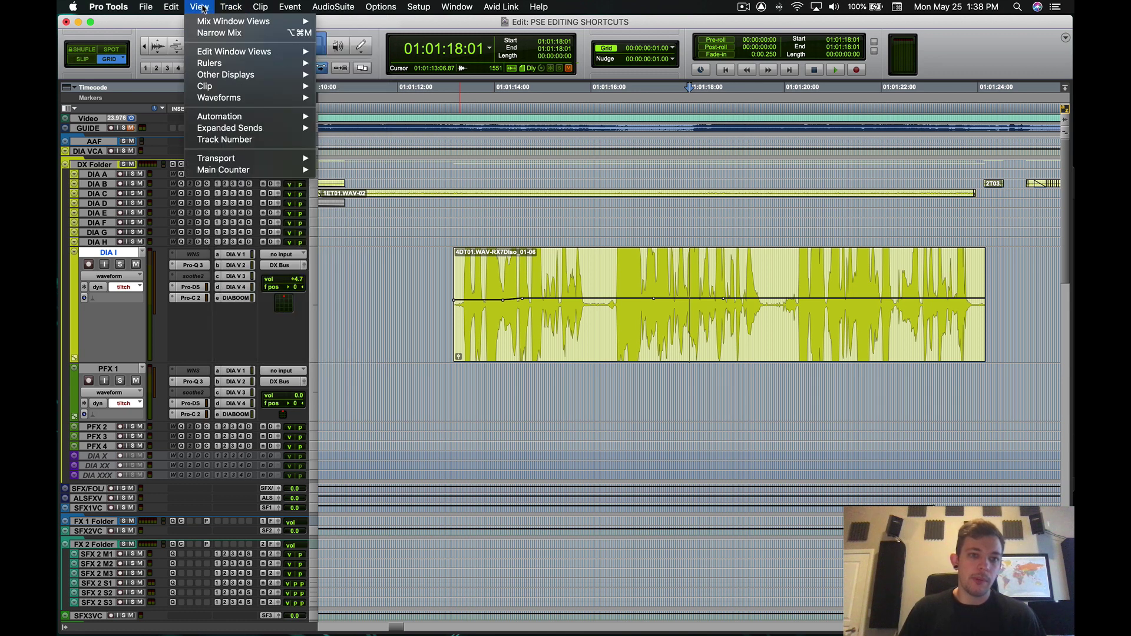
mouse_move(248, 86)
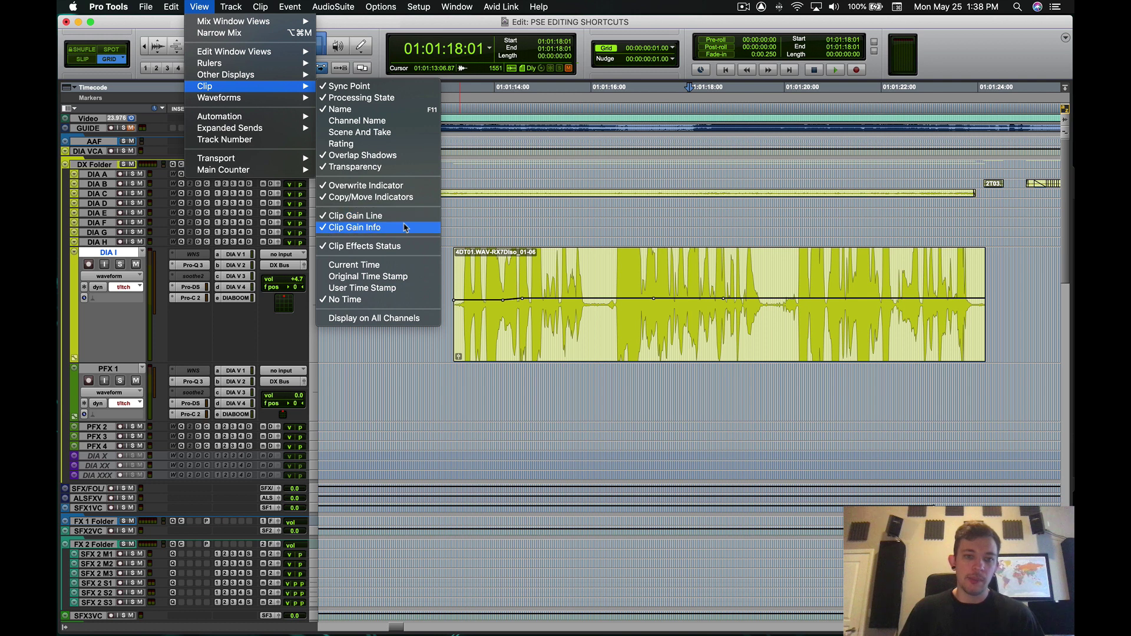
left_click(592, 265)
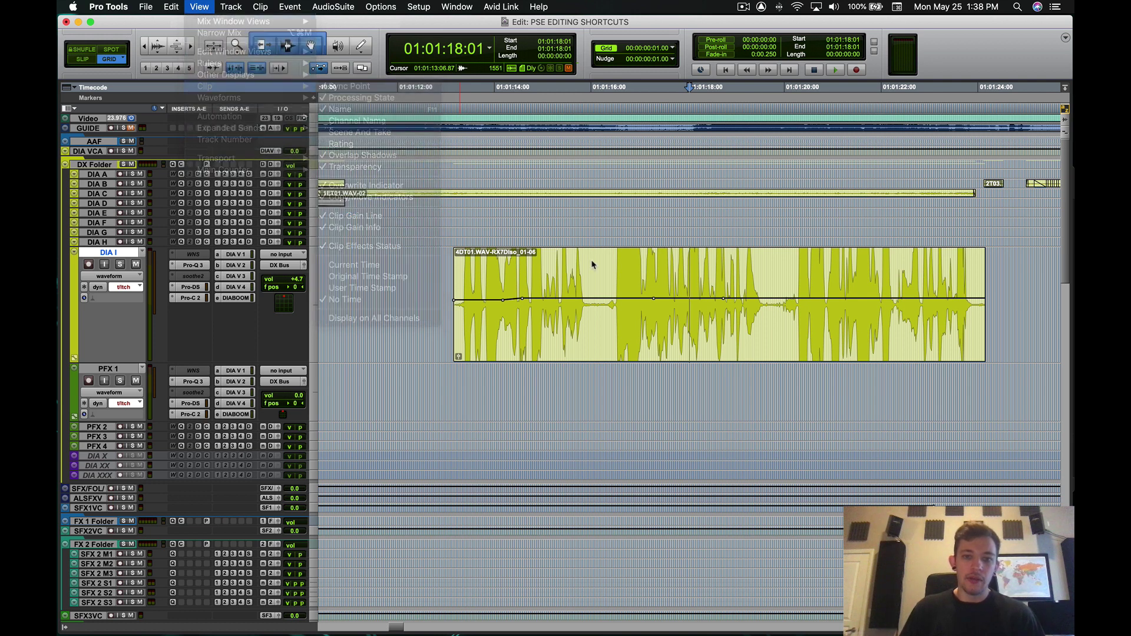
Step: Select the whole clip on DIA I and clear its existing clip gain
left_click(652, 275)
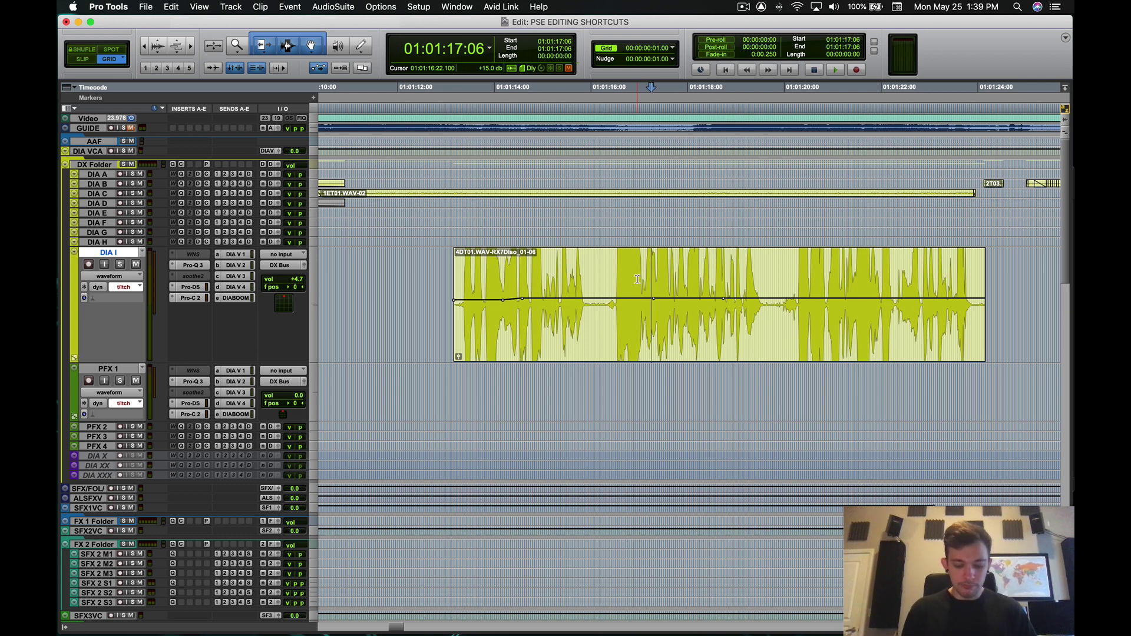
left_click_drag(487, 270, 909, 277)
left_click(874, 338)
key("ctrl+super+b")
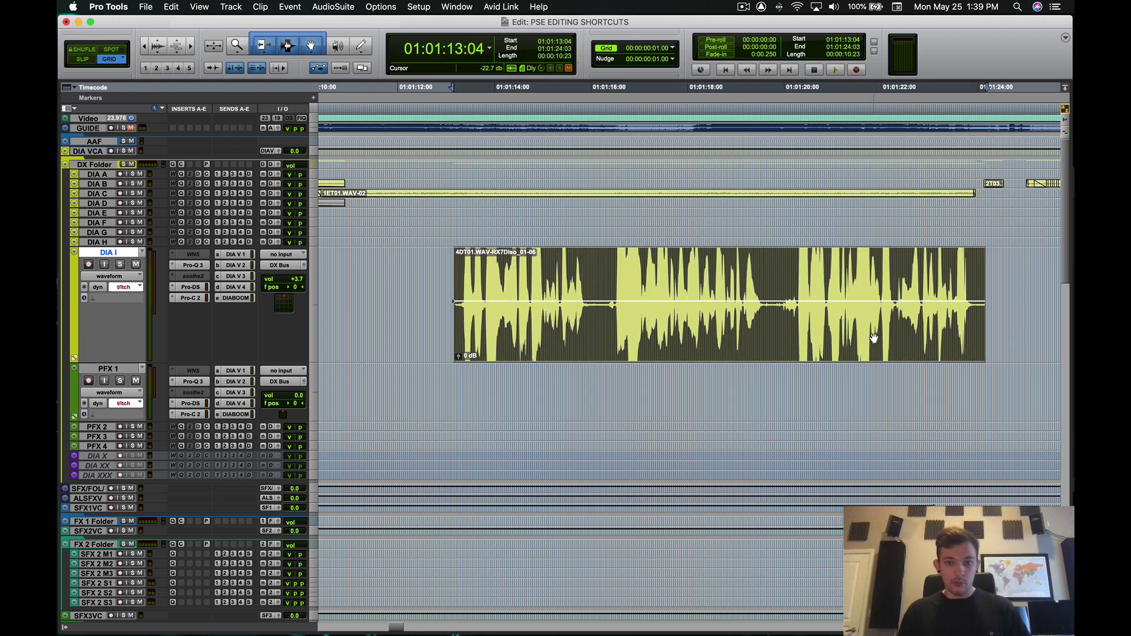
Step: Add several breakpoints to the clip gain line across the first part of the DIA I clip
left_click(707, 281)
left_click(653, 322)
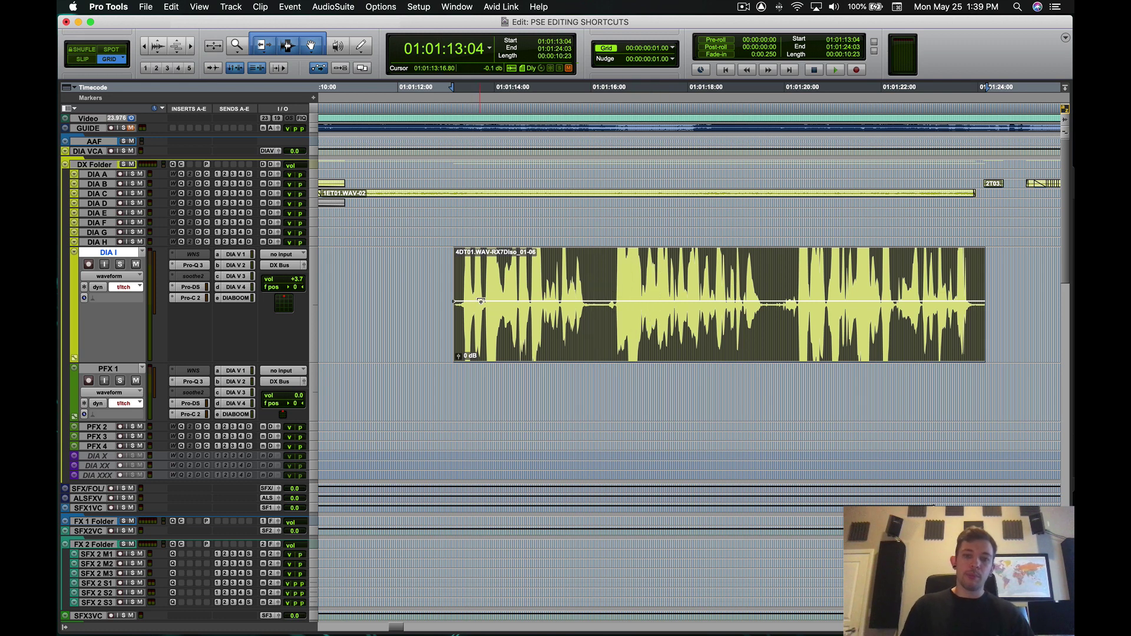
left_click(501, 301)
left_click(529, 302)
left_click(571, 302)
left_click(624, 303)
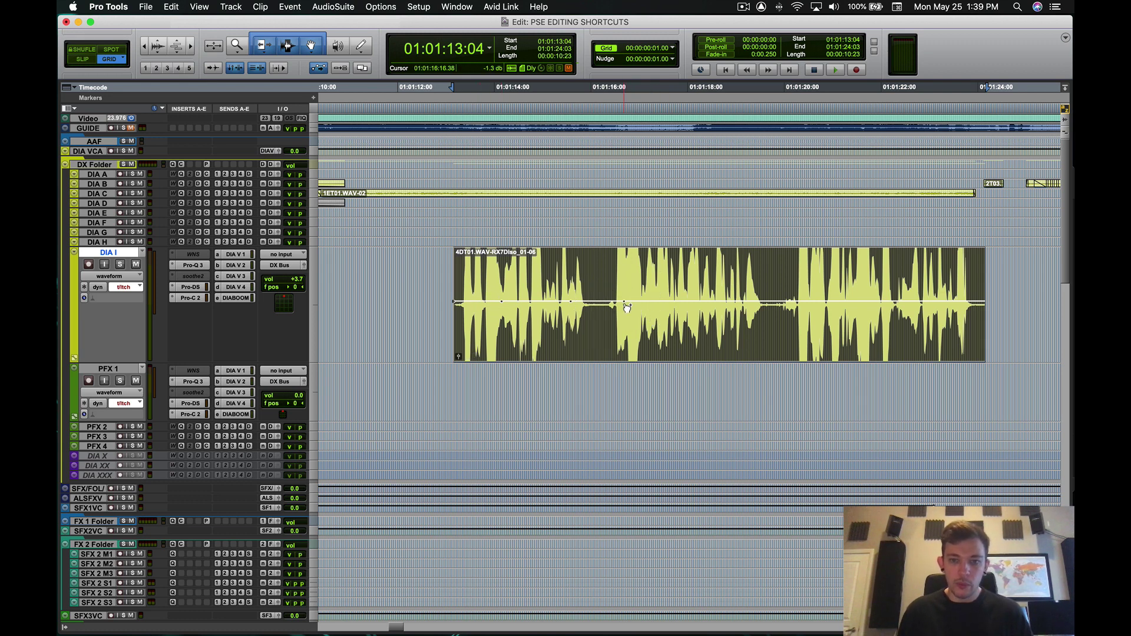
Step: Raise the whole clip's gain line, then shape a gain dip with three breakpoints between about 01:01:15:11 and 01:01:17:20
left_click(529, 257)
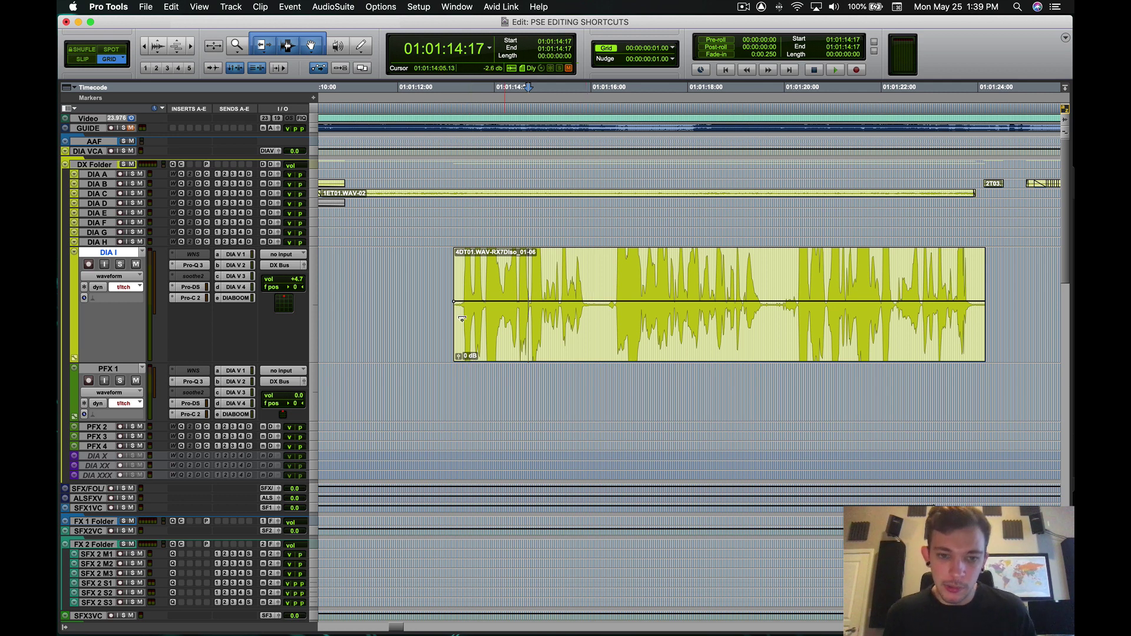
mouse_move(634, 304)
left_mouse_down()
mouse_move(633, 322)
mouse_move(633, 277)
mouse_move(634, 317)
mouse_move(634, 287)
left_mouse_up()
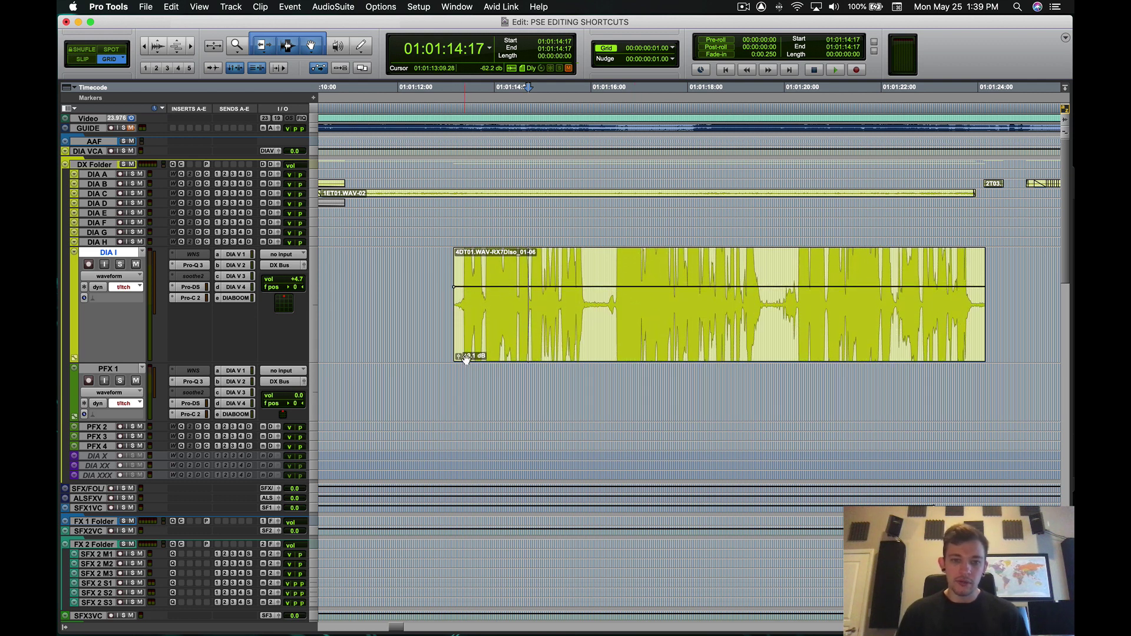
left_click(562, 287)
left_click_drag(614, 287, 605, 308)
left_click_drag(679, 308, 680, 282)
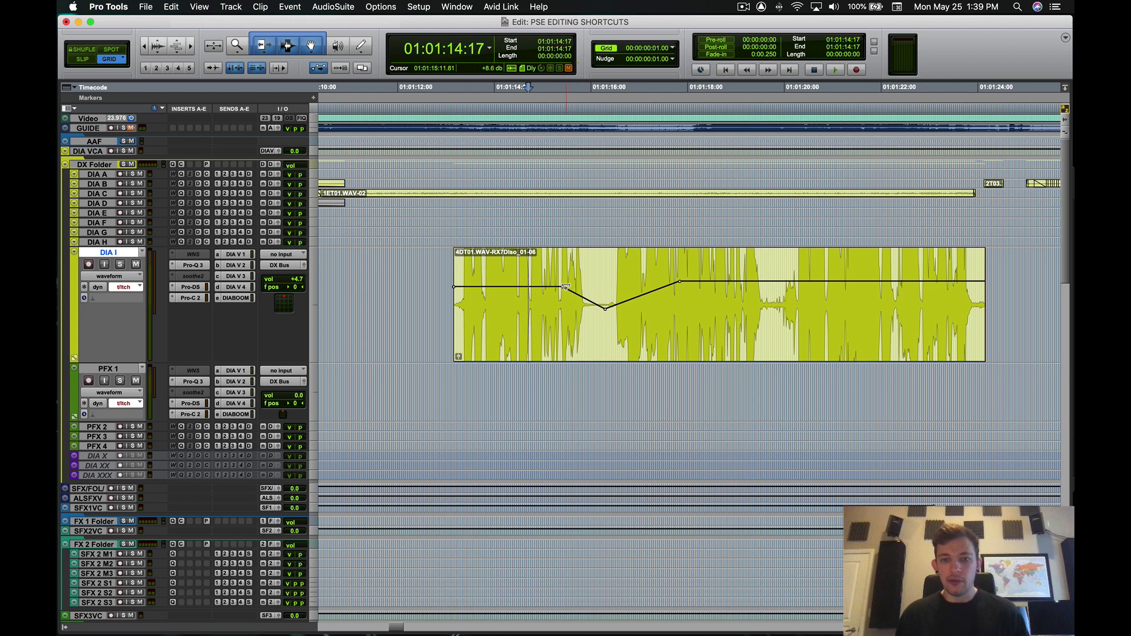
Step: Lower the gain of the whole clip, then lower it further across a selected range around 01:01:19:11
mouse_move(608, 311)
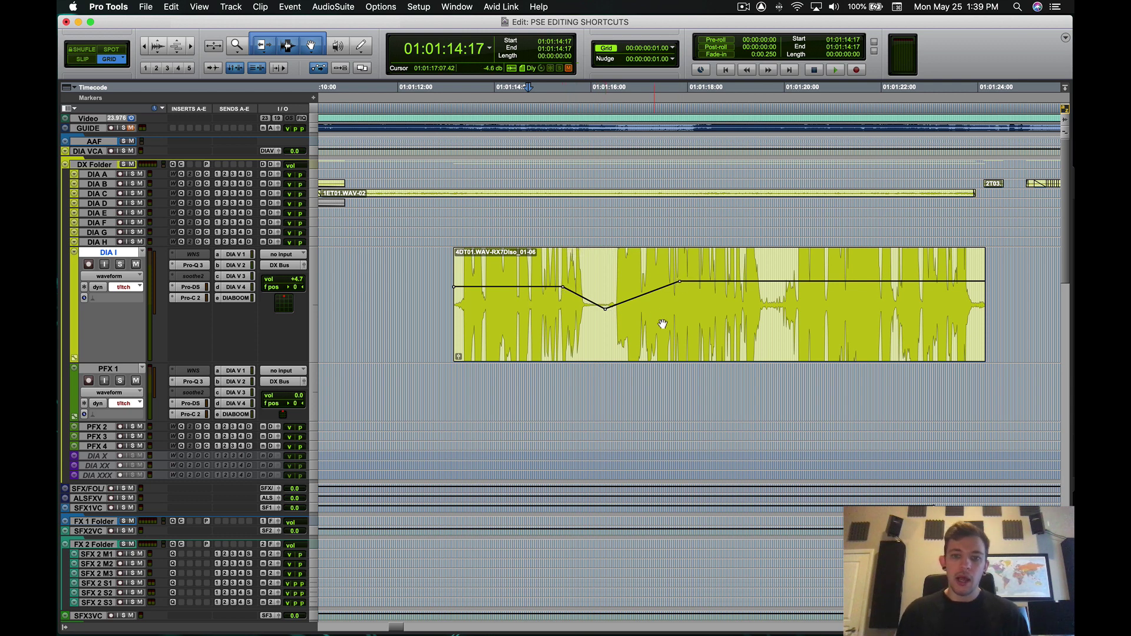
left_click(681, 333)
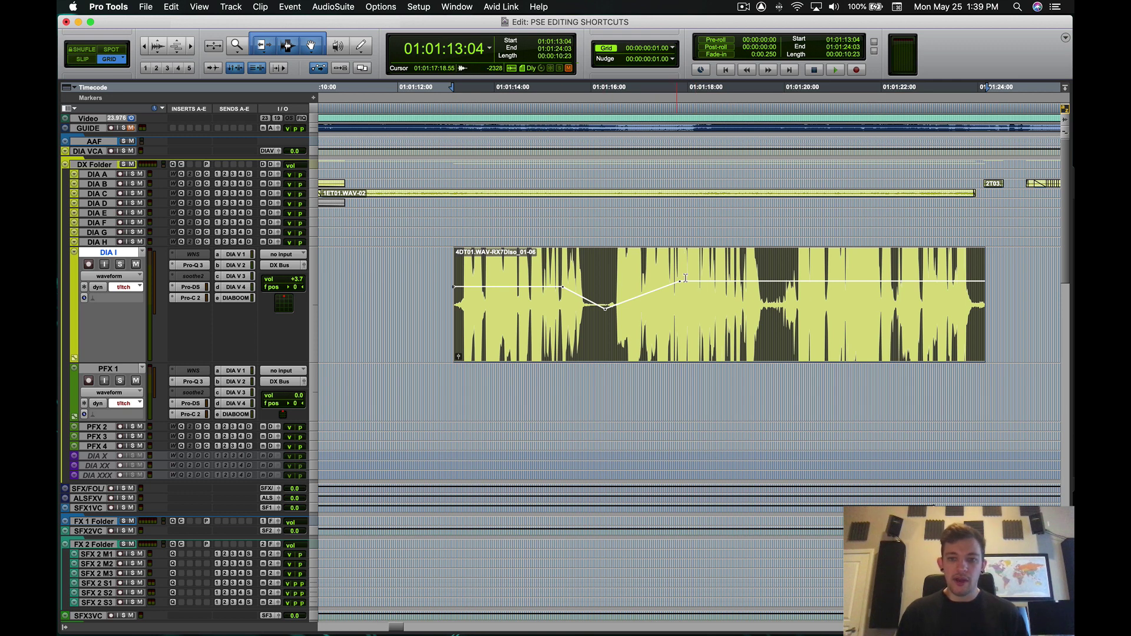
left_click_drag(729, 279, 768, 317)
left_click(759, 339)
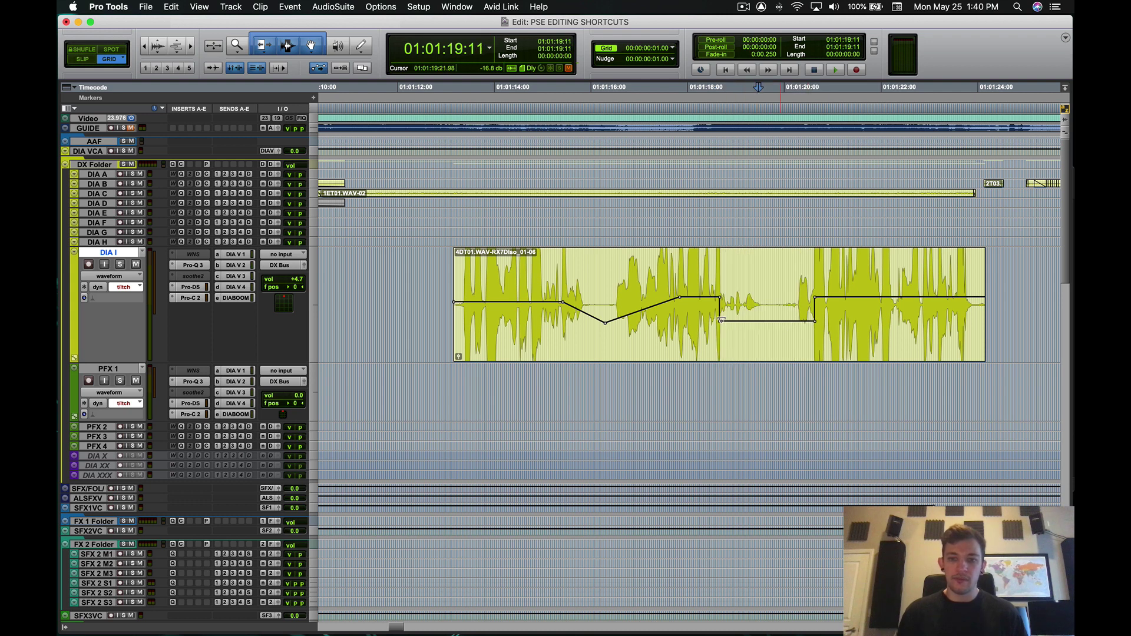
Step: Add three breakpoints to the clip gain line in the last phrase of the clip and reposition them into a rise and dip
left_click(838, 297)
left_click(865, 298)
left_click(901, 298)
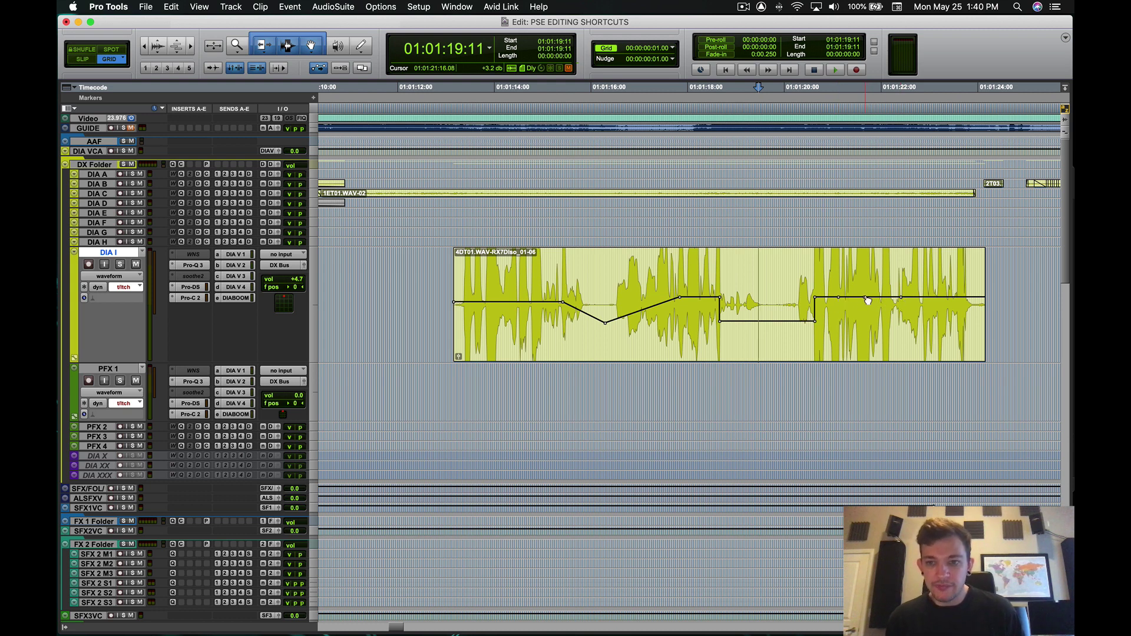
left_click_drag(865, 298, 831, 290)
Step: Move the raised clip gain breakpoint near 01:01:20:23 slightly later, to about 01:01:21:01
key("t")
key("t")
key("t")
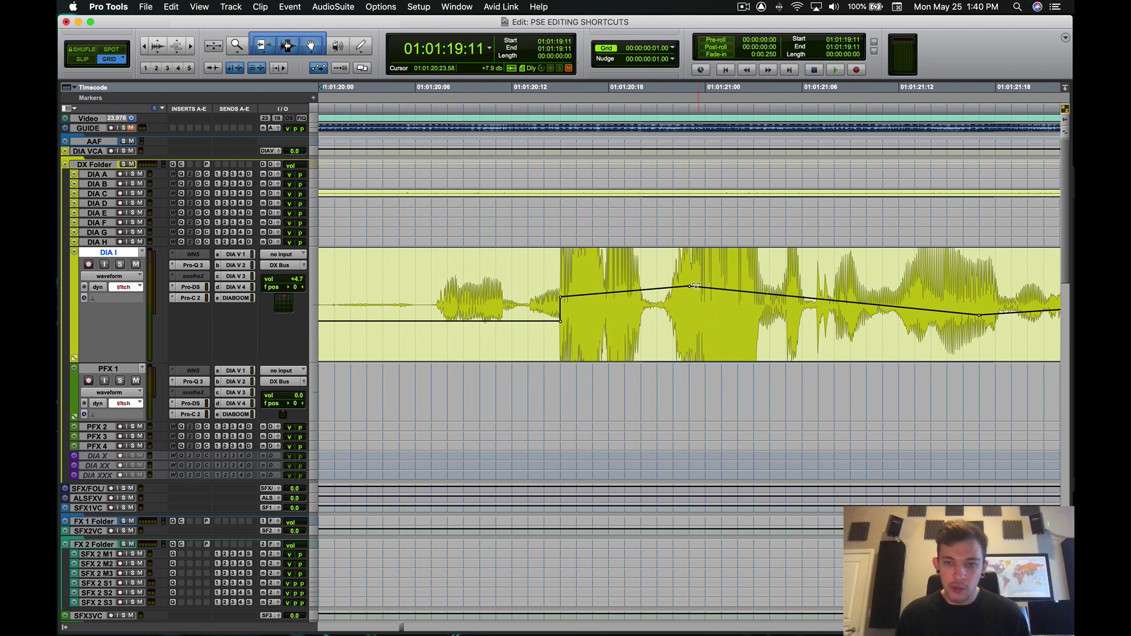
left_click_drag(690, 288, 723, 286)
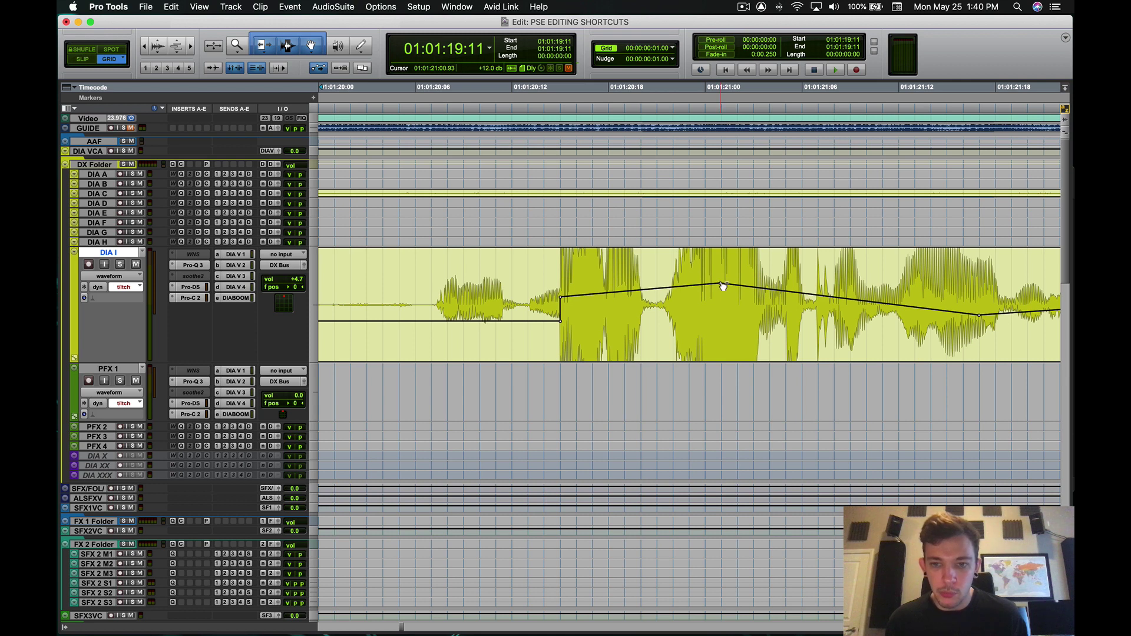
Step: Delete the raised and lowered breakpoints around 01:01:21:00 and the upper breakpoint at the gain step before them
left_click(724, 285, "alt")
left_click(982, 319, "alt")
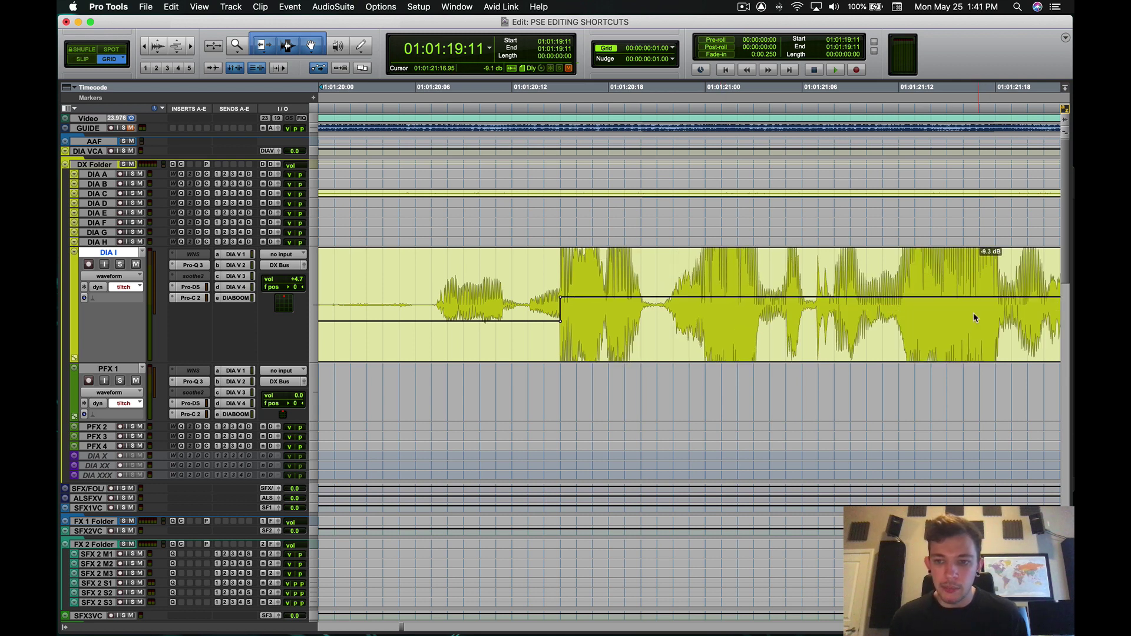
left_click(561, 298, "alt")
left_click(592, 289)
Step: Raise a new clip gain breakpoint near 01:01:19:16 and shape a steep peak and dip near the clip's start
key("super+bracketleft")
key("super+bracketleft")
left_click_drag(627, 321, 627, 301)
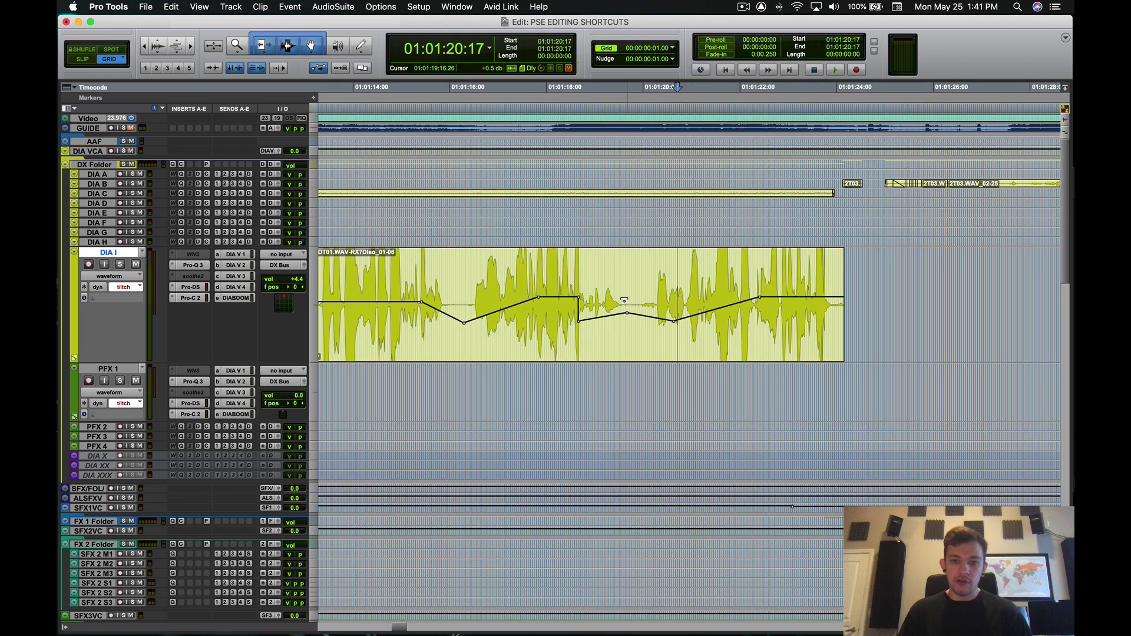
mouse_move(368, 301)
left_mouse_down()
mouse_move(368, 274)
mouse_move(379, 333)
left_mouse_up()
key("super+bracketleft")
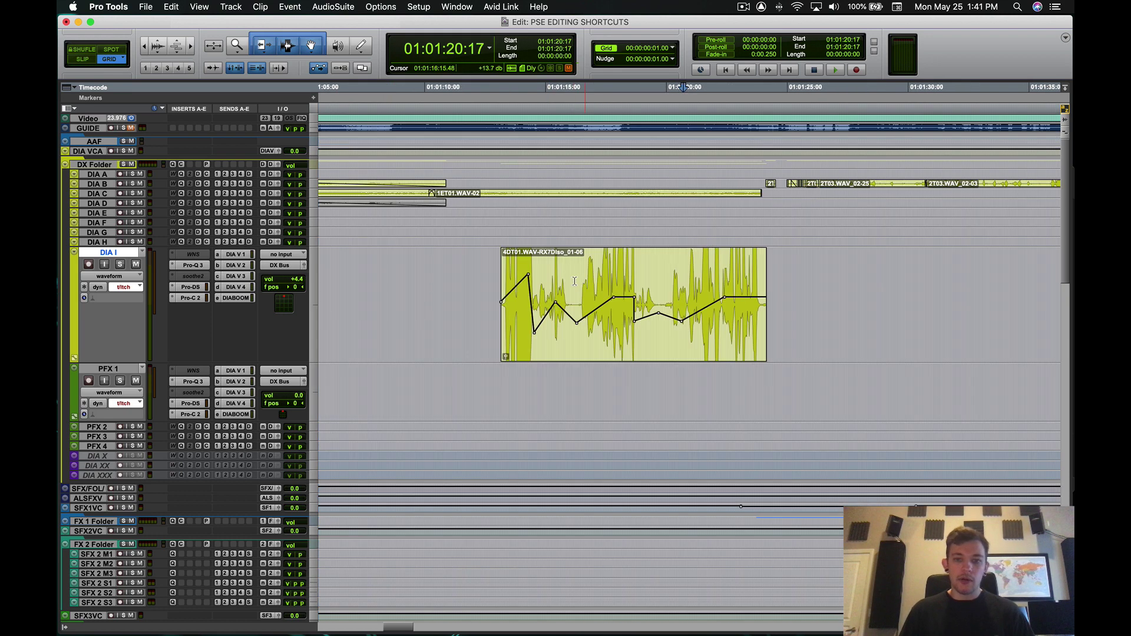
Step: Clear all clip gain edits from the whole DIA I clip and place the cursor at 01:01:14:08
key("super+bracketright")
double_click(620, 264)
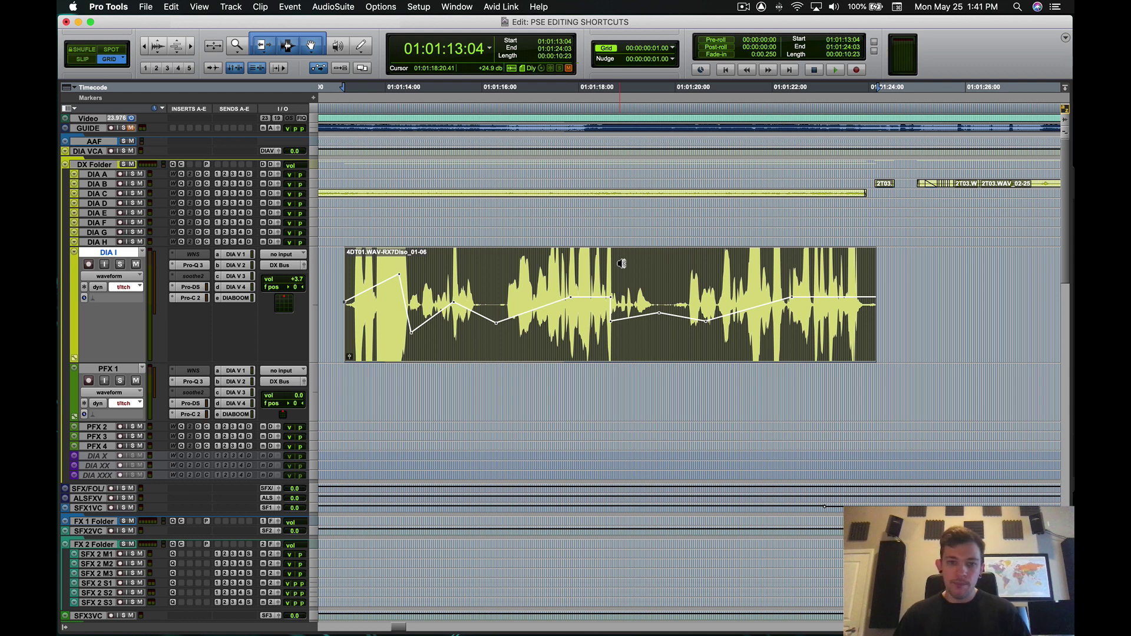
key("ctrl+shift+BackSpace")
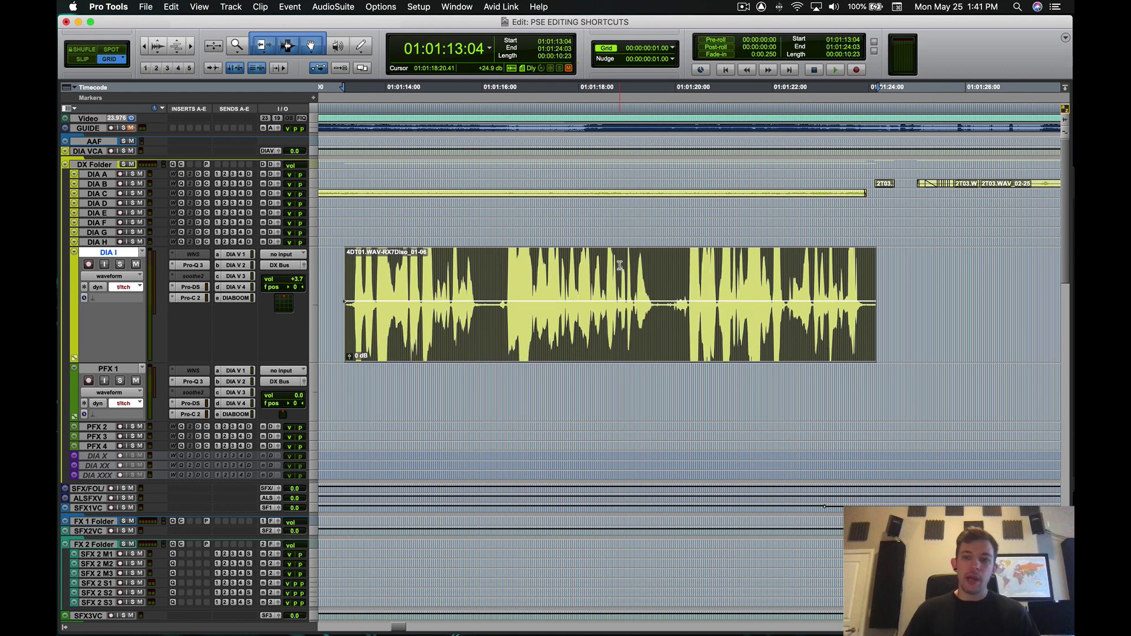
left_click(402, 269)
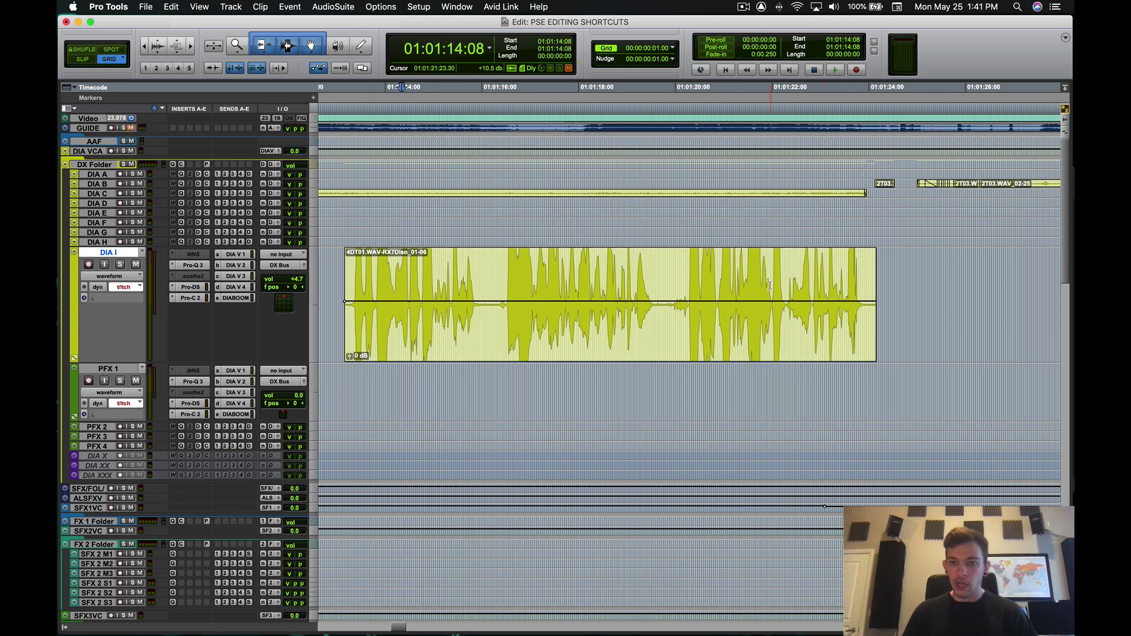
scroll(772, 286, "left", 5)
scroll(773, 284, "right", 6)
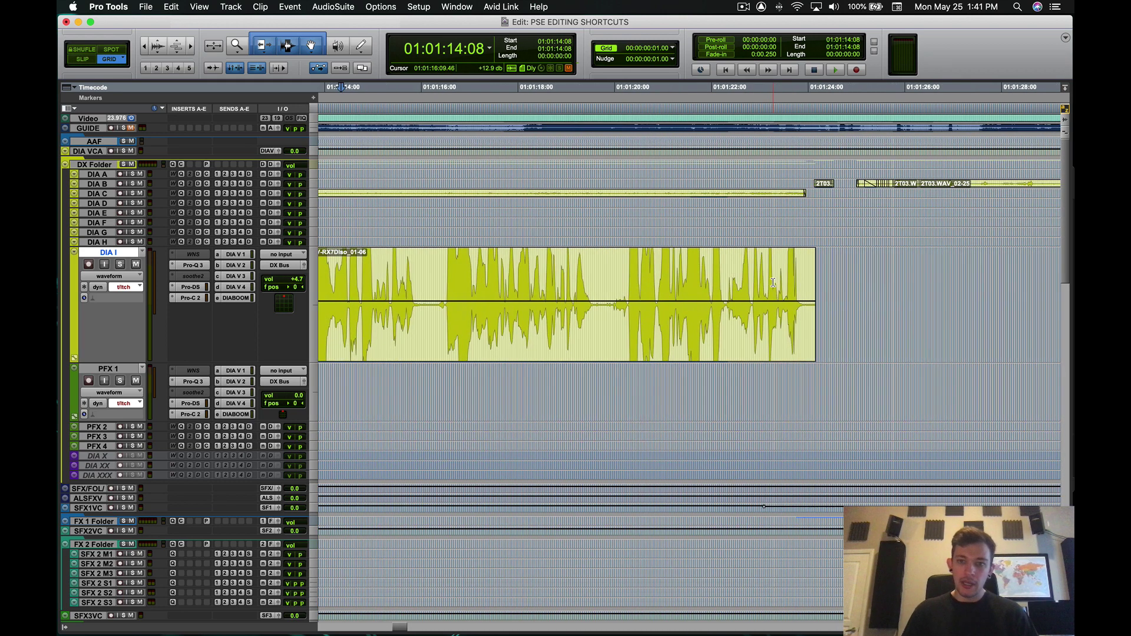
Step: Shape a clip gain dip in the DIA I clip between about 01:01:16:11 and 01:01:17:02
scroll(774, 283, "left", 3)
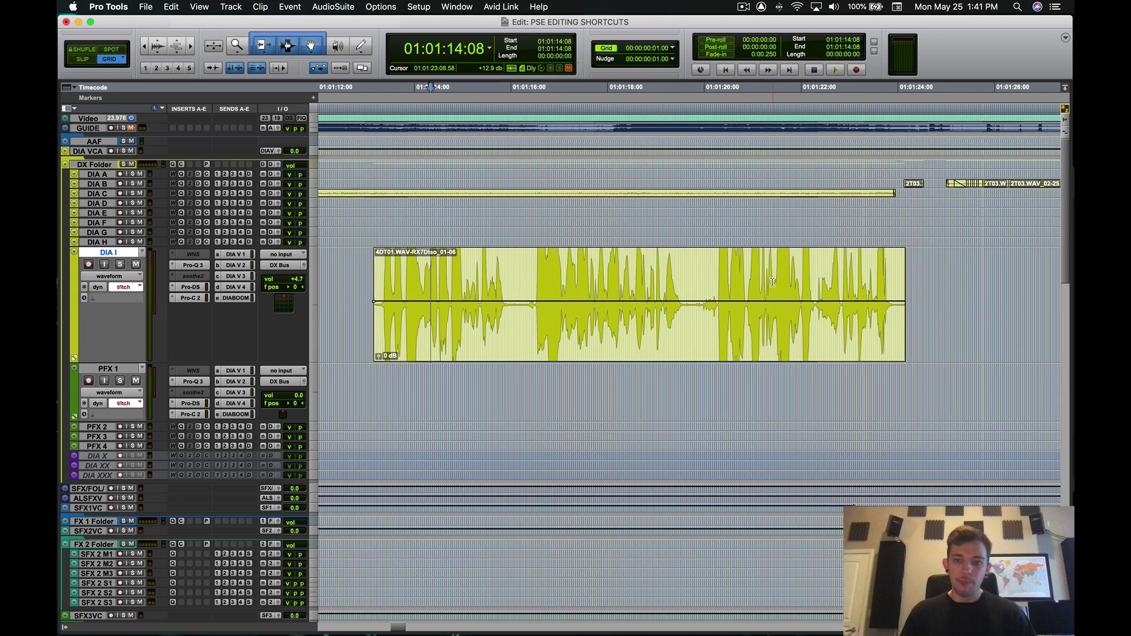
left_click(564, 302)
mouse_move(543, 301)
left_mouse_down()
mouse_move(538, 315)
mouse_move(559, 334)
mouse_move(541, 316)
left_mouse_up()
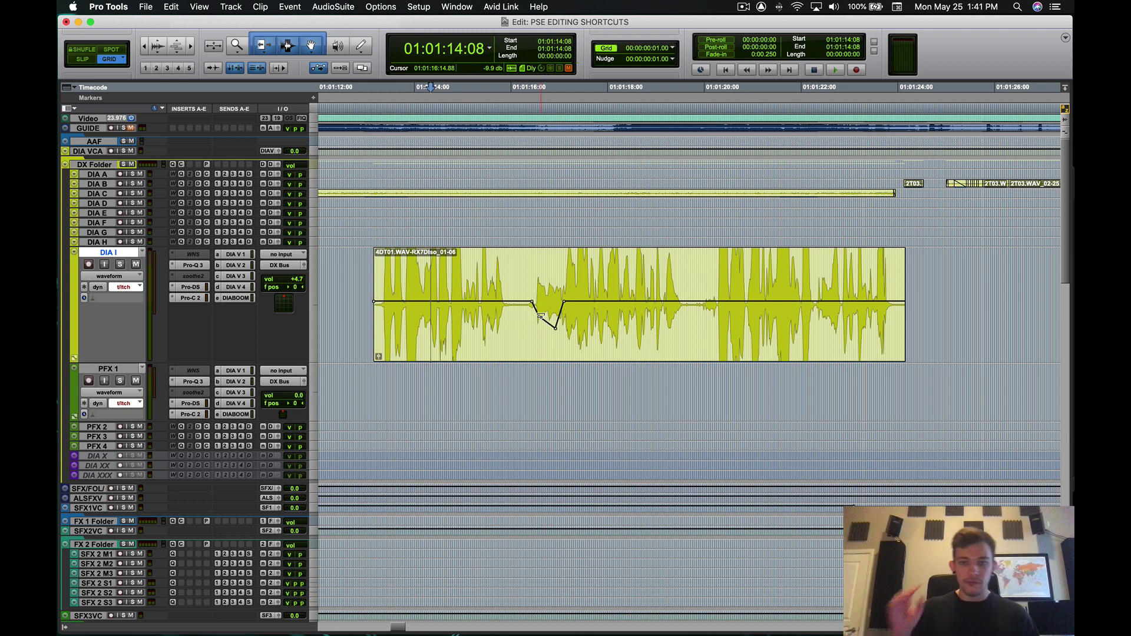
Step: Copy the clip gain dip between 01:01:16:09 and 01:01:17:05 and paste it at 01:01:20:07 in the same clip
left_click_drag(509, 279, 571, 275)
left_click(542, 289)
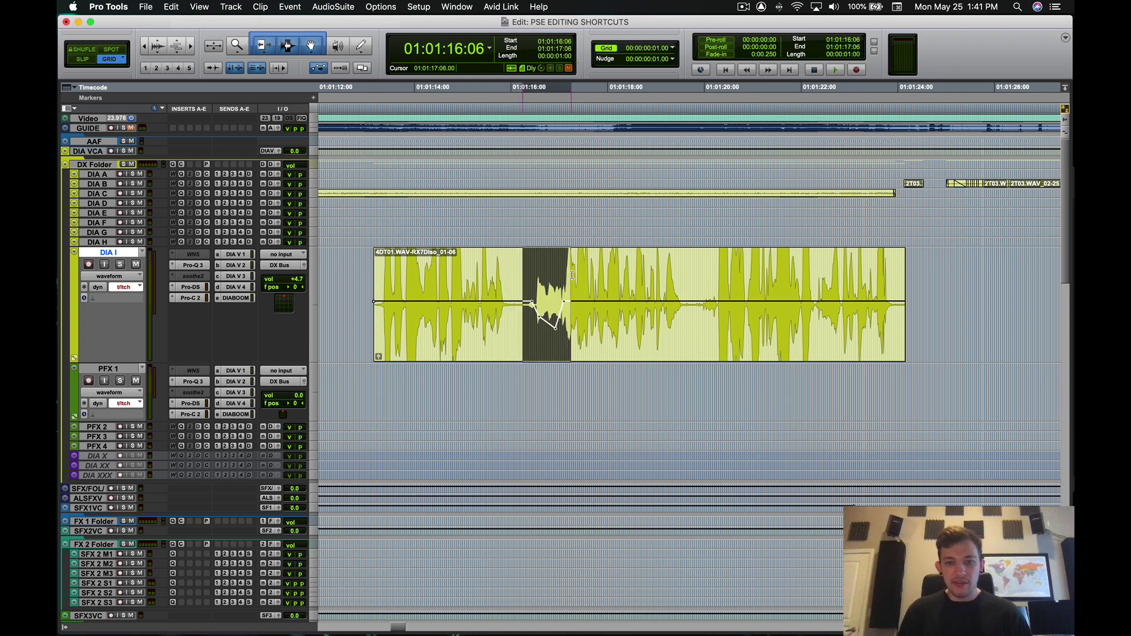
left_click_drag(716, 277, 762, 277)
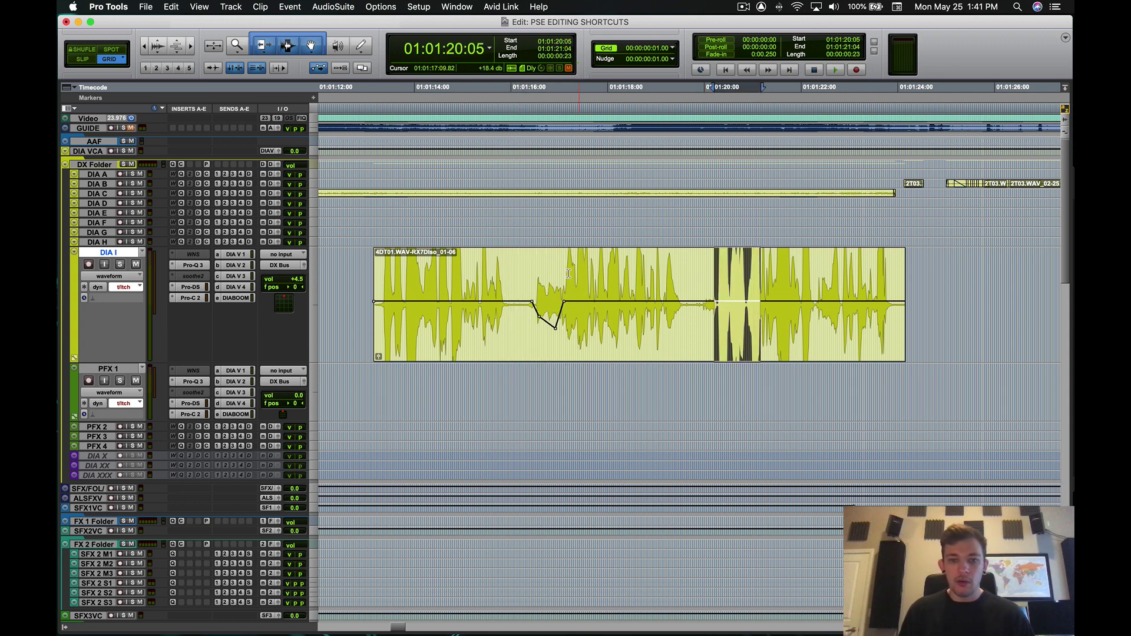
left_click_drag(529, 266, 570, 266)
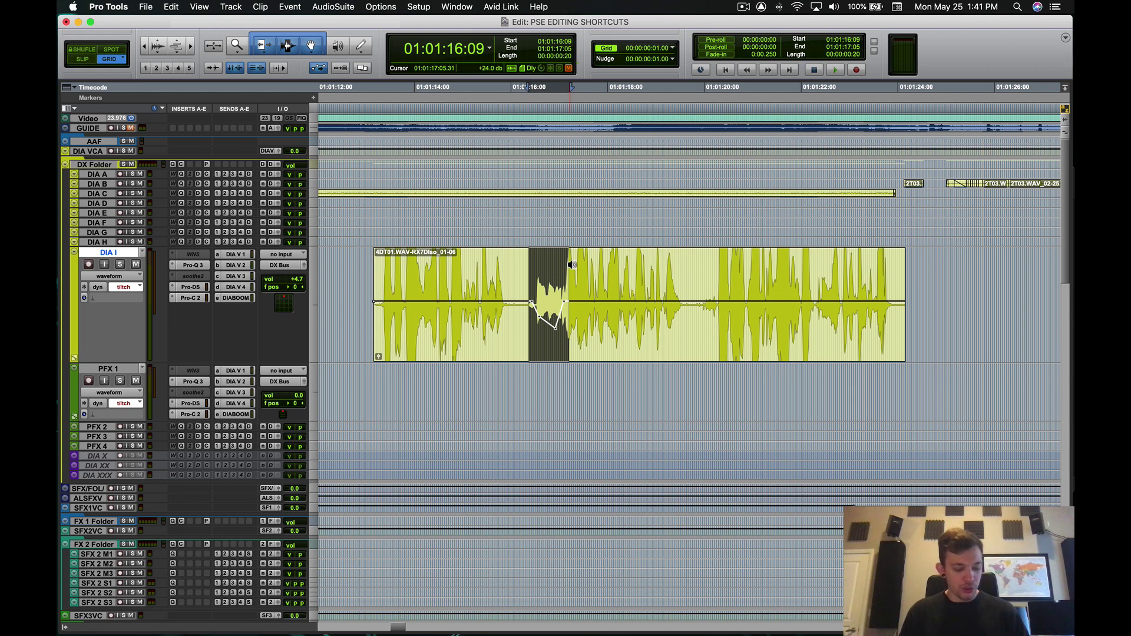
key("super+c")
left_click(717, 270)
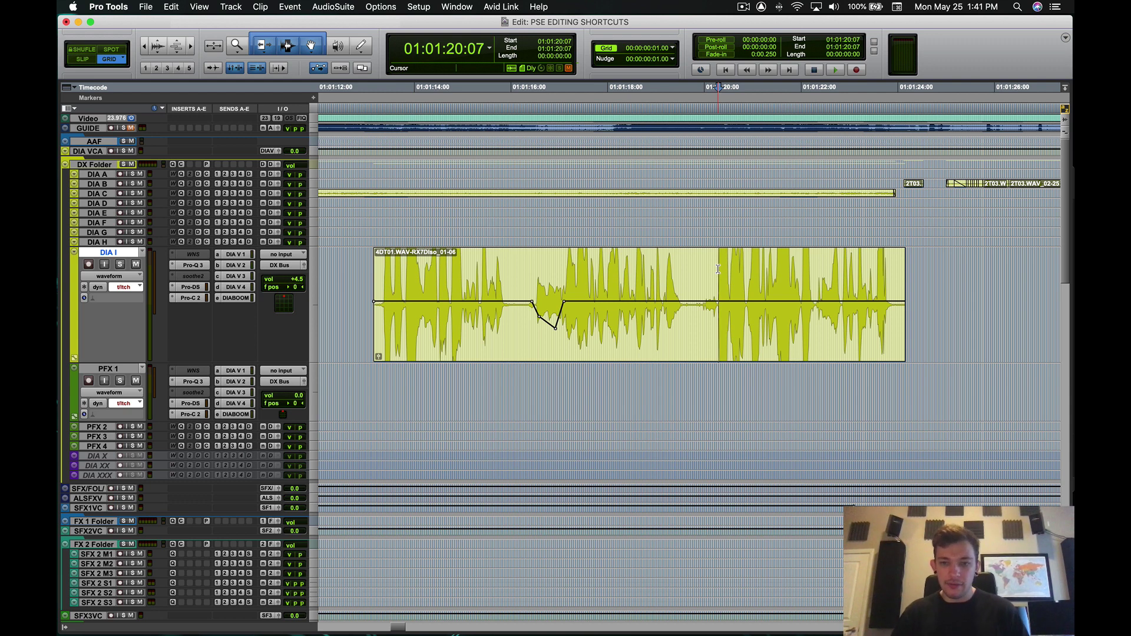
key("super+v")
left_click(718, 270)
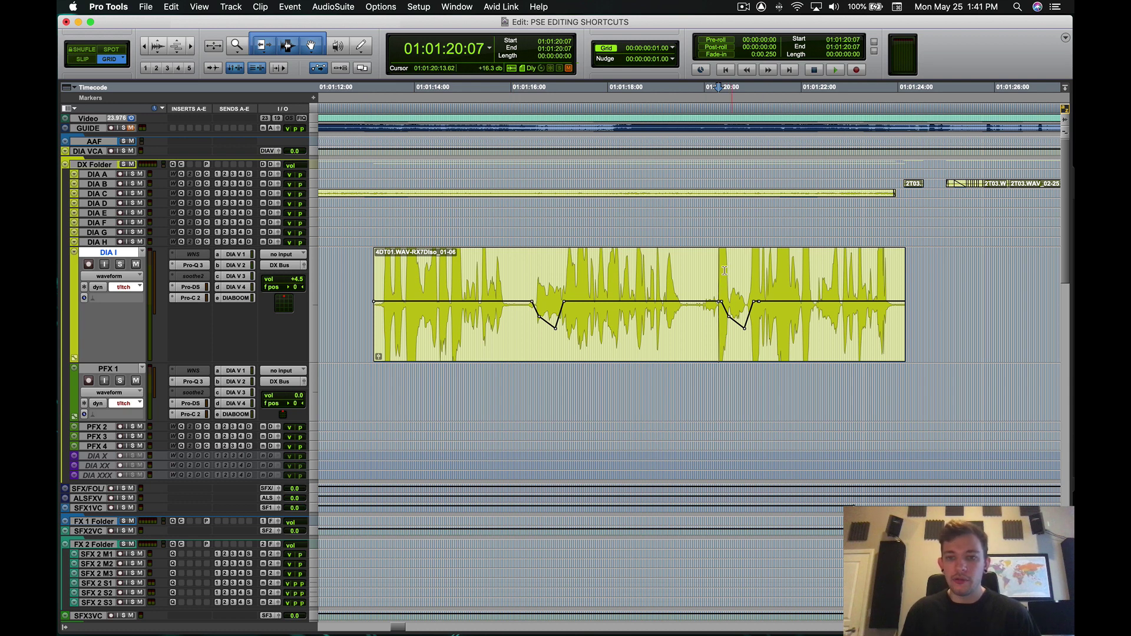
Step: Select the DIA I clip section from 01:01:19:15 to 01:01:21:21, delete it and undo the deletion
left_click_drag(708, 268, 686, 277)
key("shift+minus")
key("shift+minus")
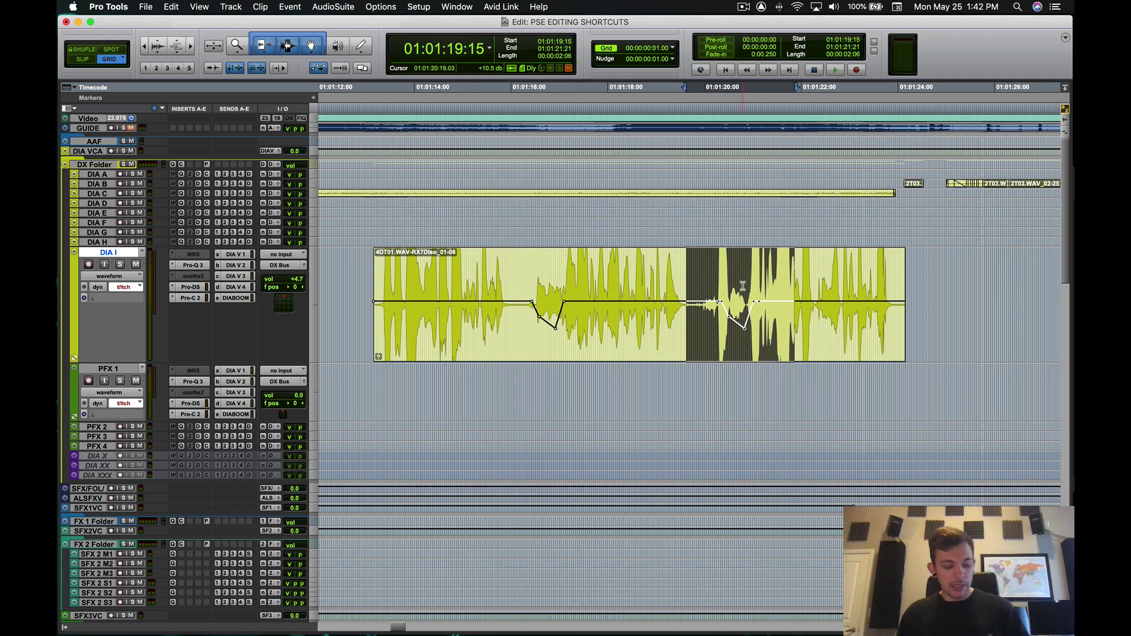
key("Delete")
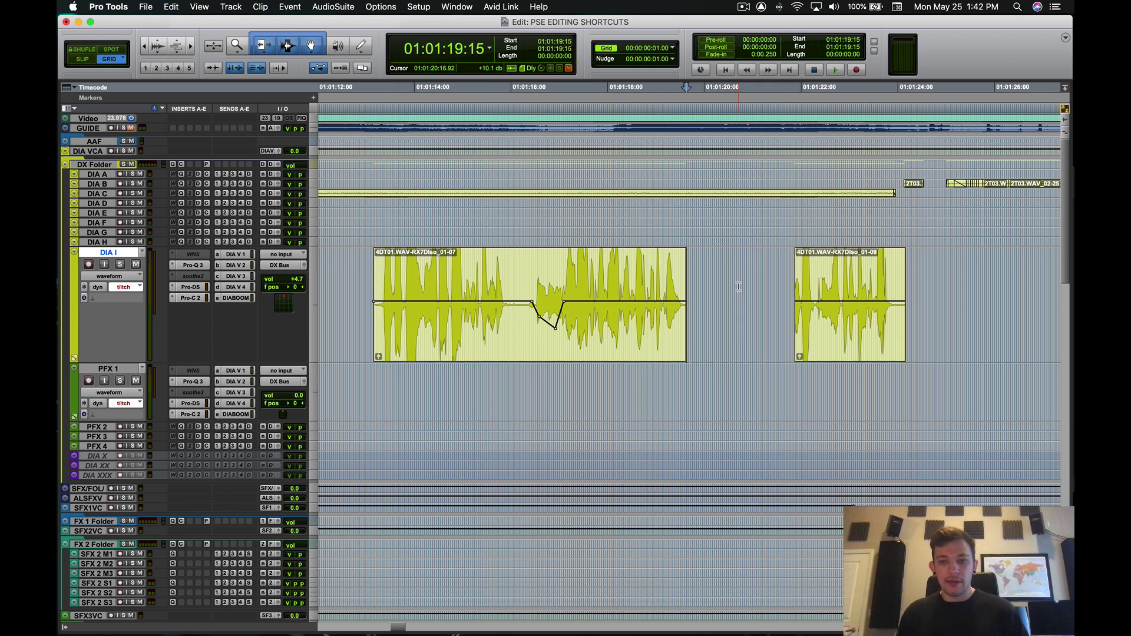
key("super+z")
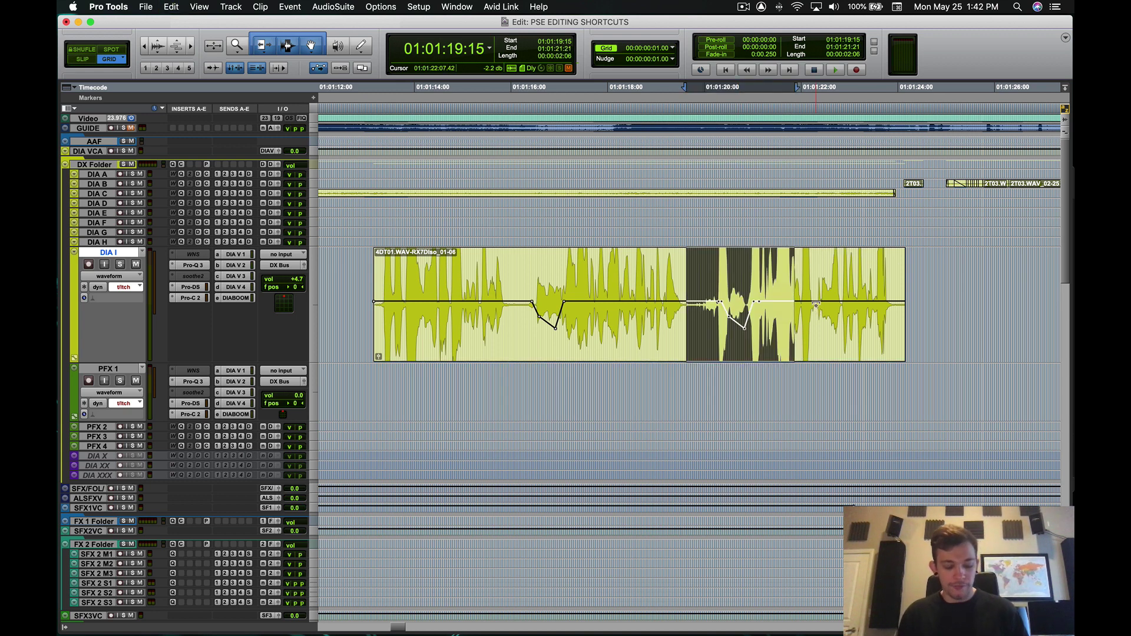
Step: Clear the clip gain from the pasted dip after 01:01:20:07 and from the original dip between 01:01:15:18 and 01:01:17:19
key("super+z")
key("super+z")
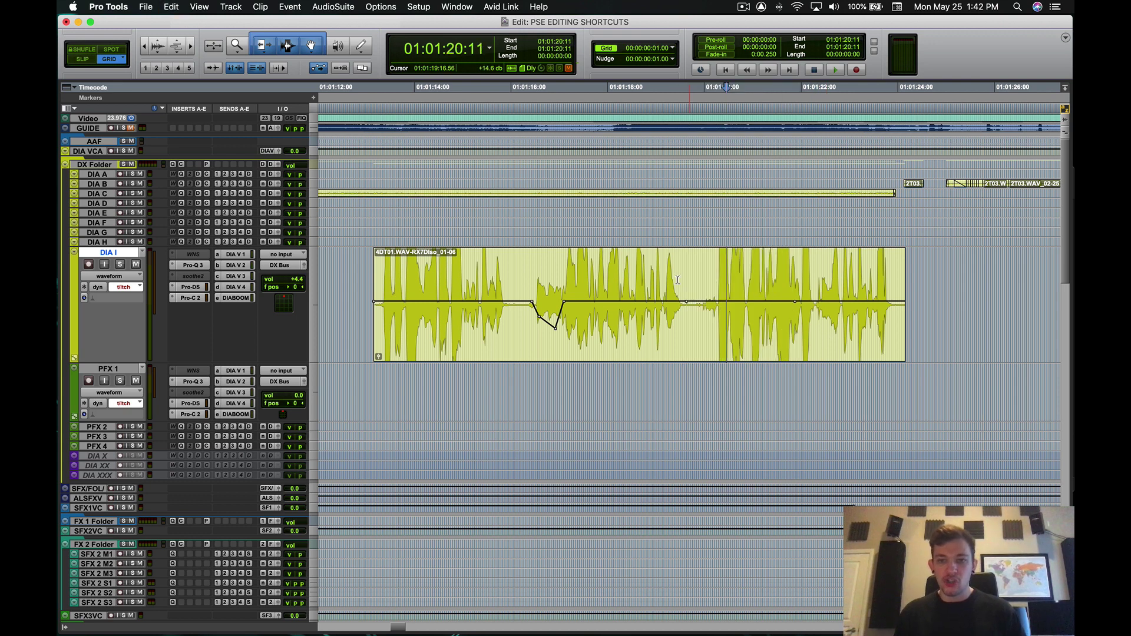
left_click(837, 280, "shift")
left_click(753, 287)
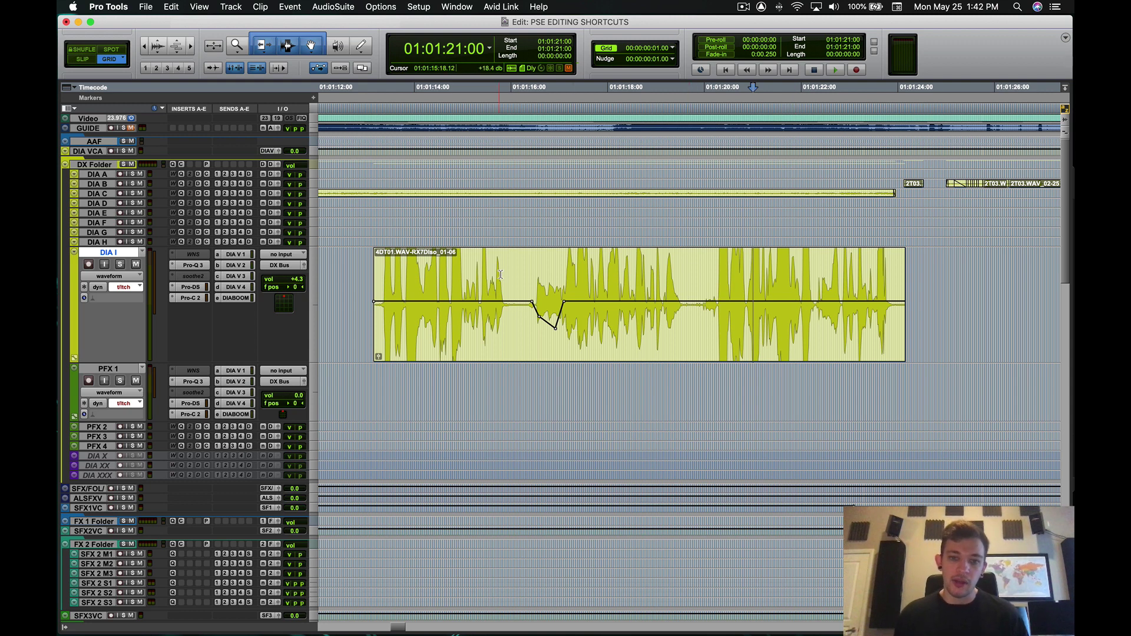
left_click_drag(499, 275, 598, 289)
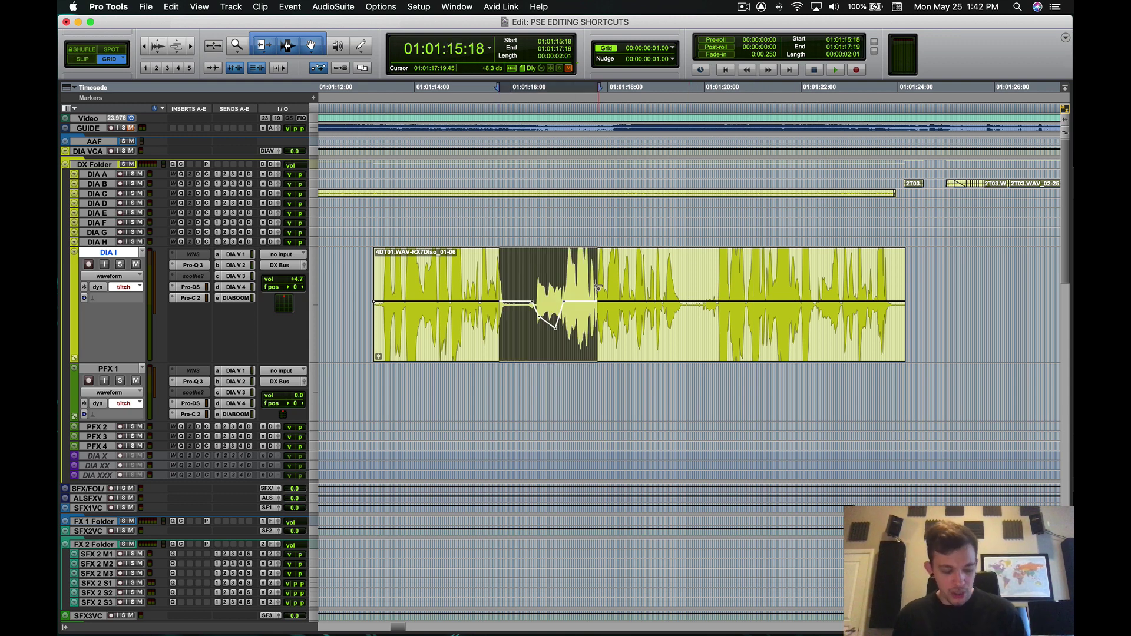
left_click(531, 287)
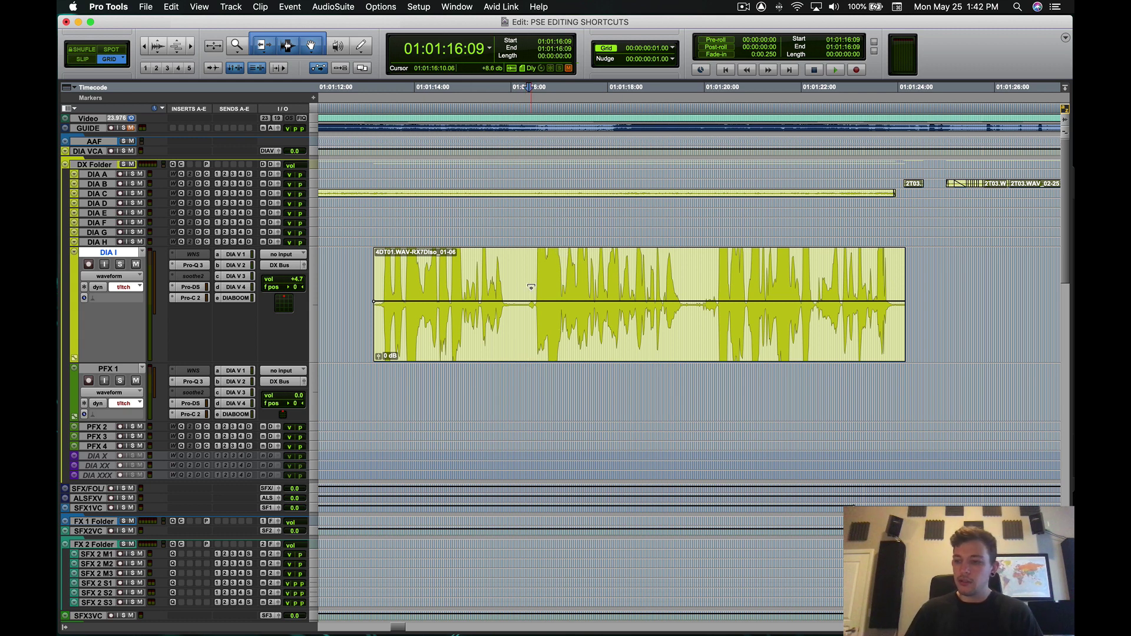
Step: Reduce the heights of the DIA I and PFX 1 tracks
key("r")
key("r")
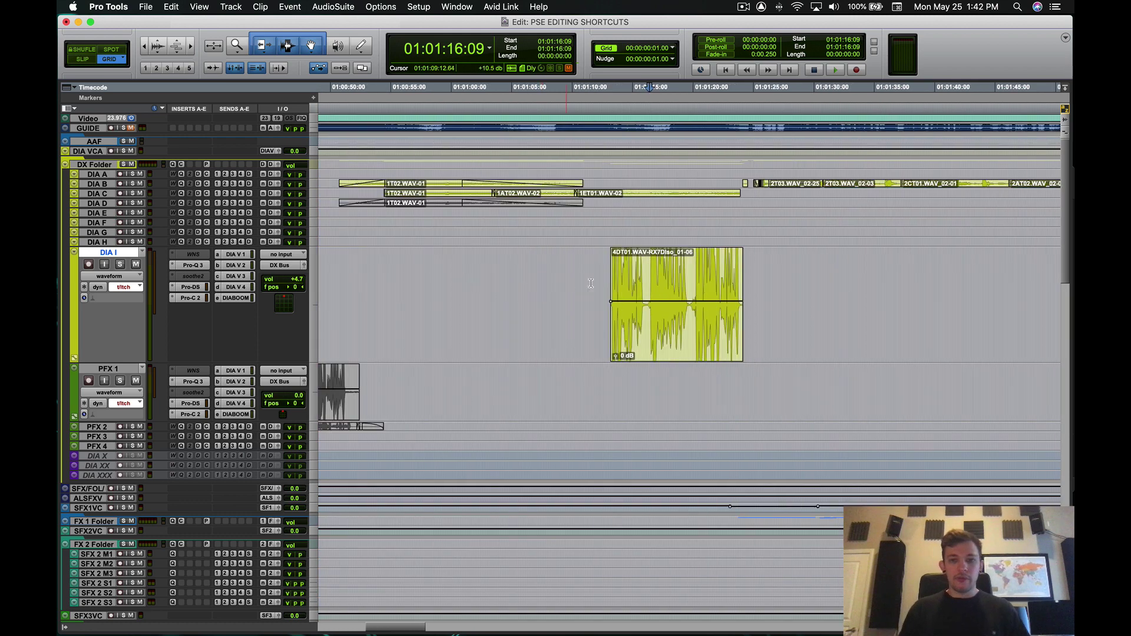
left_click(608, 274)
key("t")
key("t")
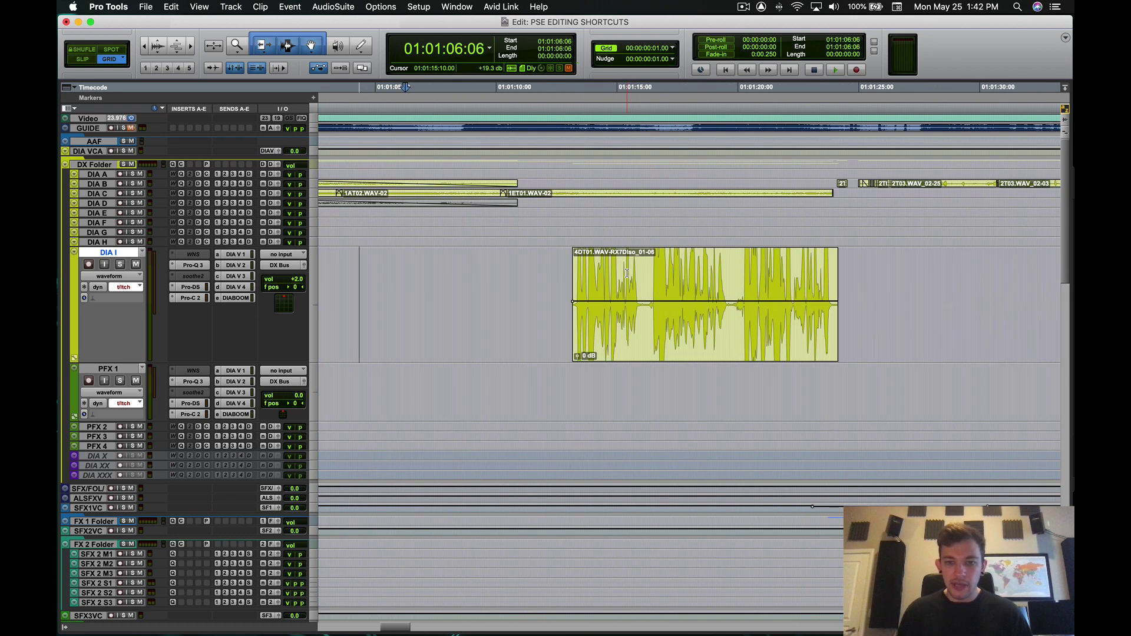
key("ctrl+Down")
key("ctrl+Down")
key("ctrl+Down")
key("r")
key("r")
left_click(589, 285)
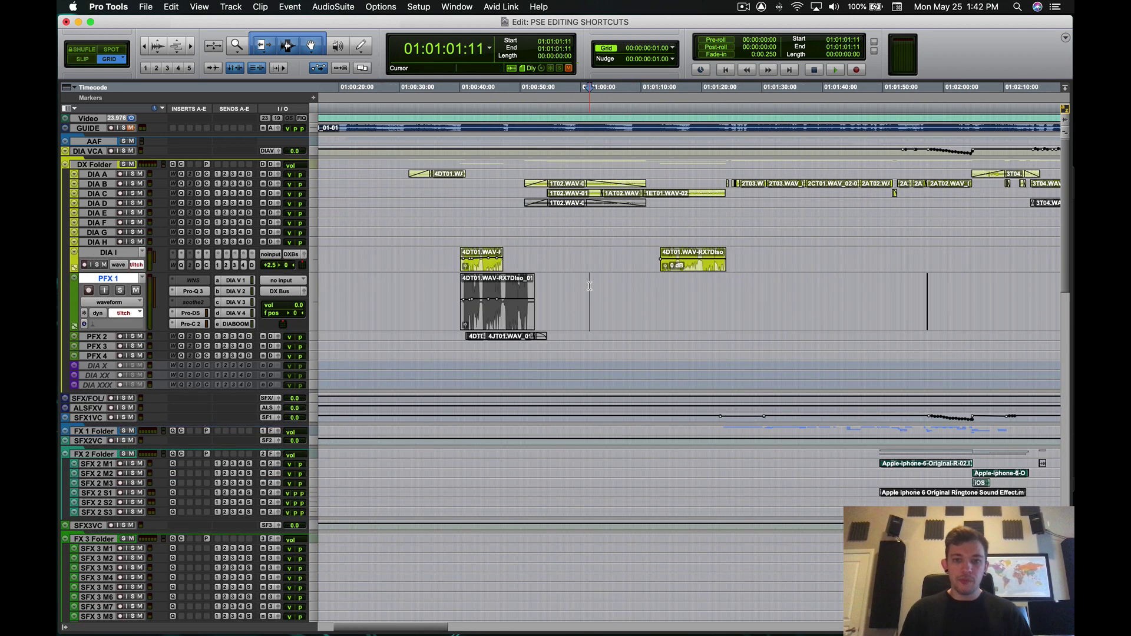
key("ctrl+Down")
key("ctrl+Down")
key("ctrl+Down")
Step: Enlarge the DIA I track again and place the cursor in its earlier clip at 01:00:44:05
key("r")
left_click(490, 241)
left_click(476, 263)
key("t")
left_click(588, 254)
key("ctrl+Up")
key("ctrl+Up")
key("ctrl+Up")
key("t")
key("t")
key("t")
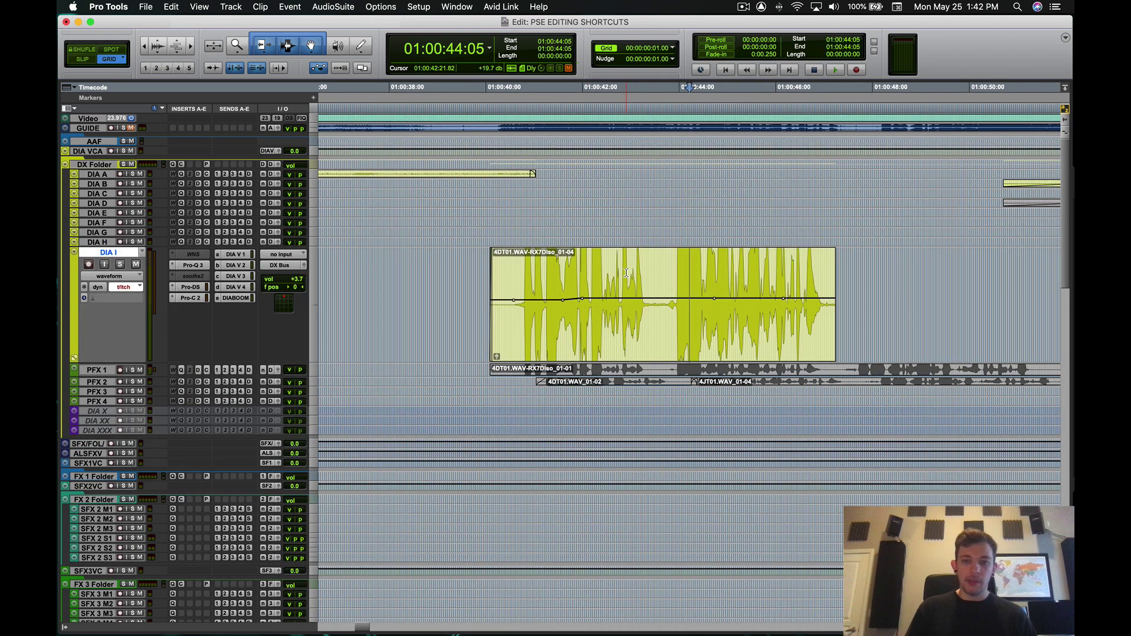
Step: Trim the start of the earlier DIA I clip to 01:00:40:15
scroll(627, 272, "left", 3)
left_click(387, 354)
left_click_drag(388, 354, 386, 354)
left_click(412, 270)
key("a")
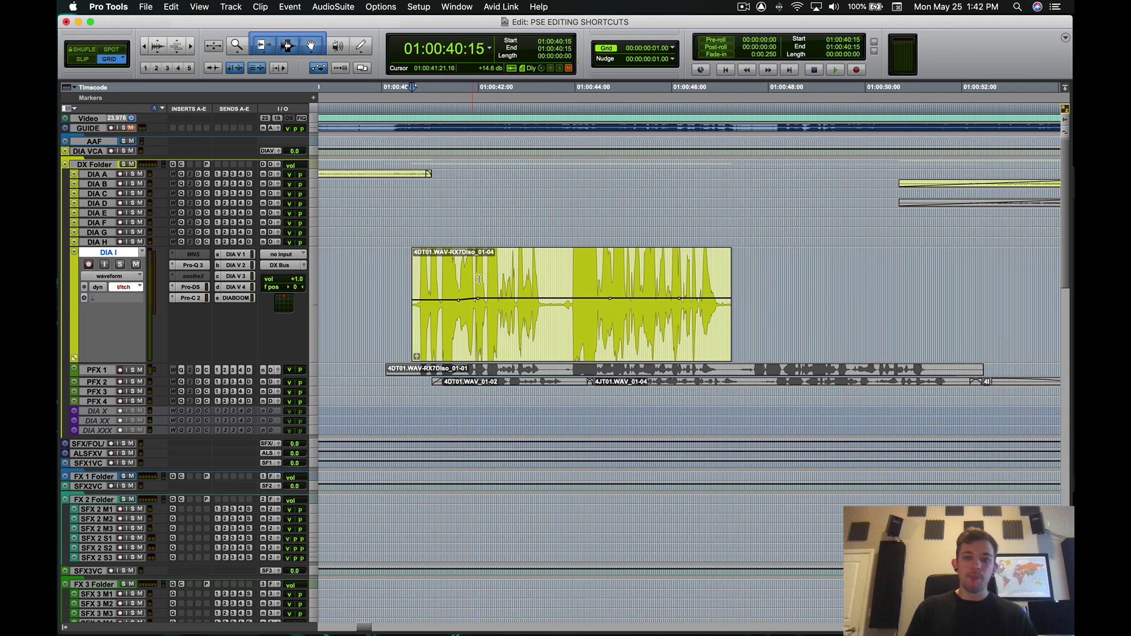
Step: Select from 01:00:46:20 past the end of the DIA I clip and extend the clip's end to 01:00:49:09
left_click_drag(702, 265, 755, 266)
left_click_drag(830, 264, 865, 266)
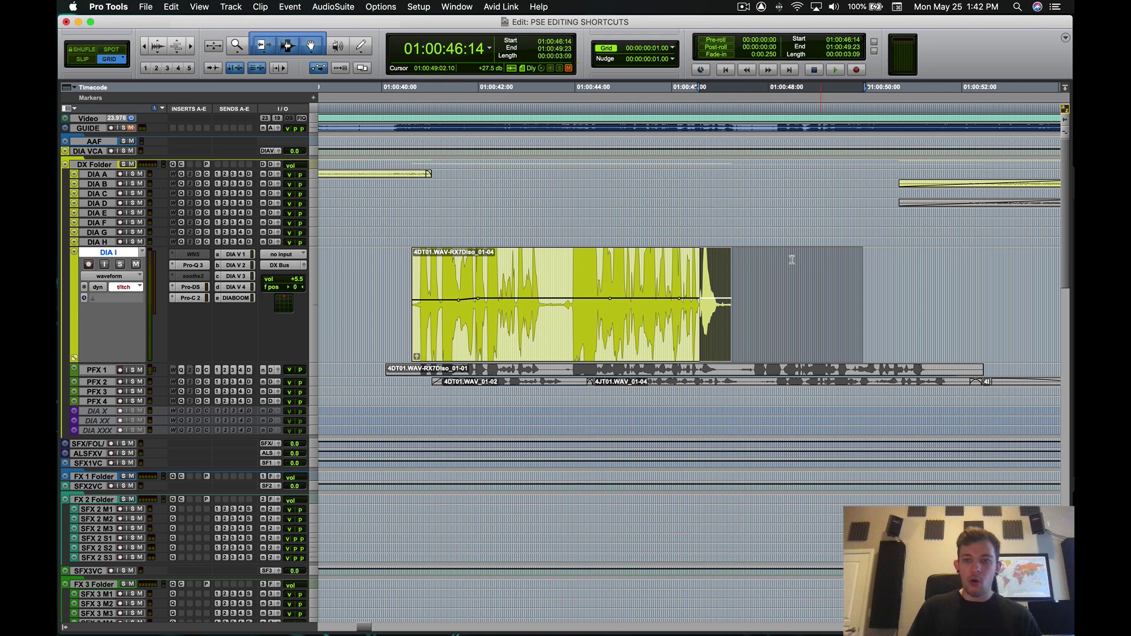
key("super+bracketright")
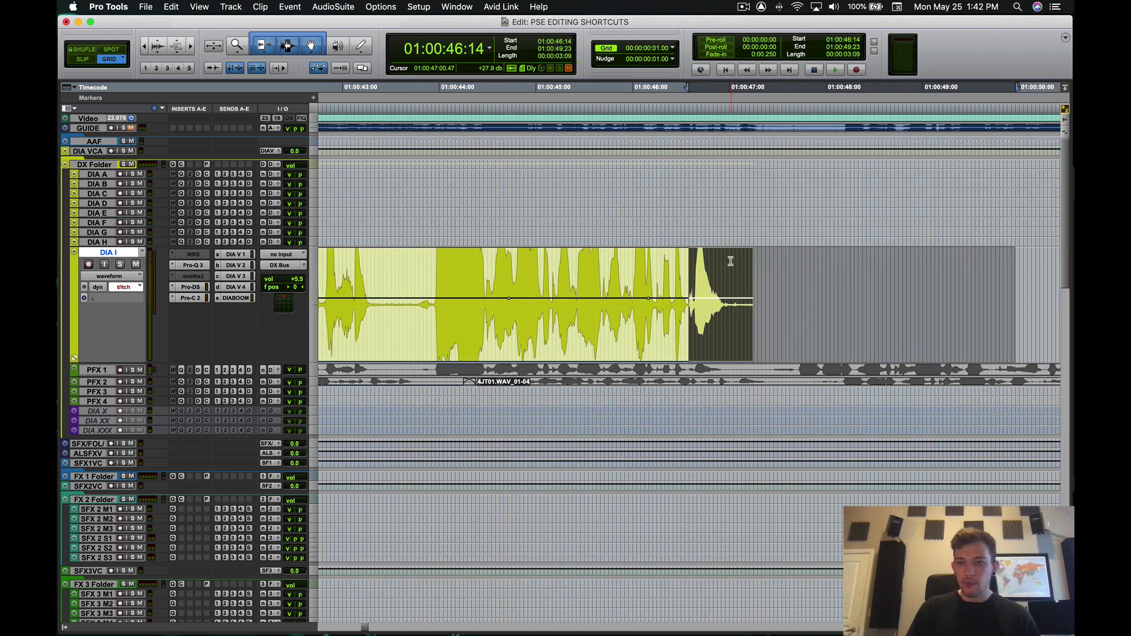
left_click_drag(714, 259, 955, 263)
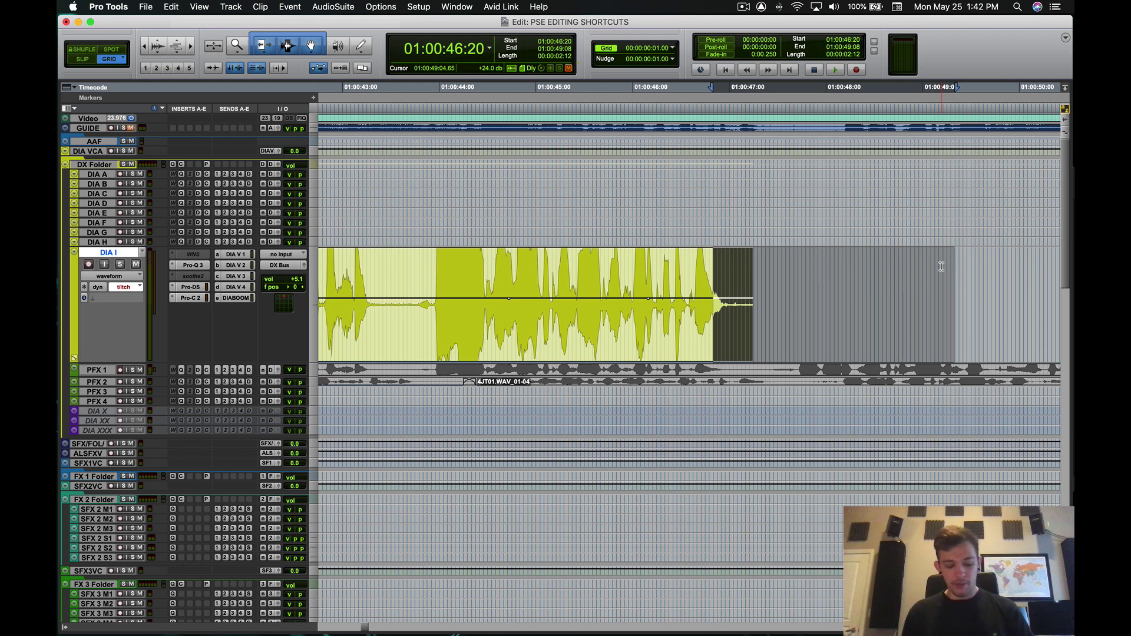
key("s")
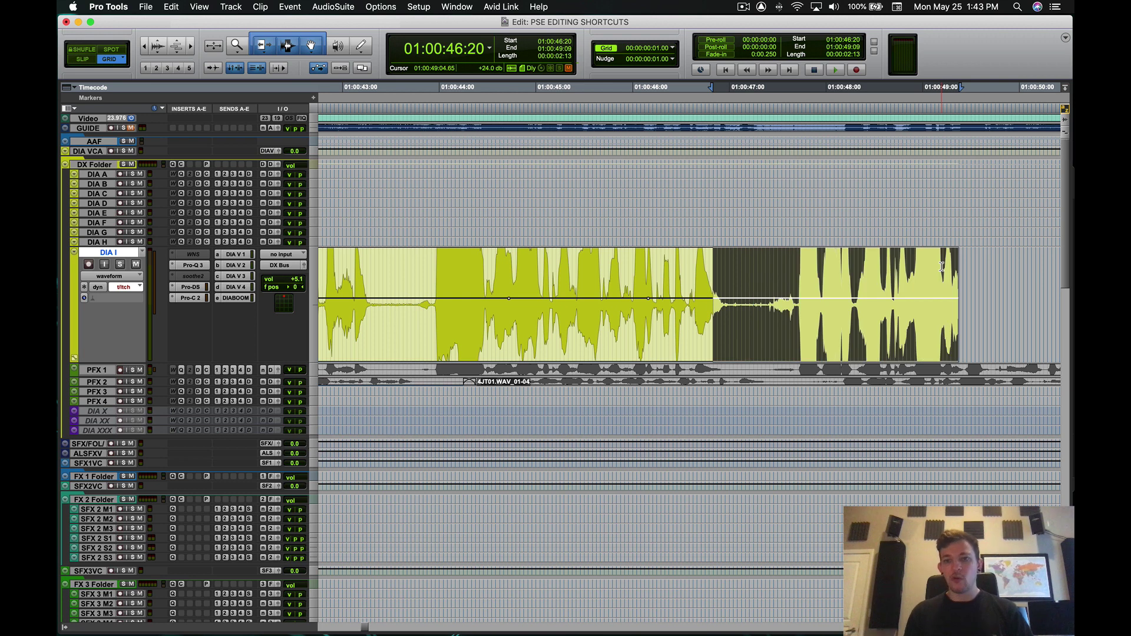
Step: Select from 01:00:49:04 to 01:00:49:16, past the clip's end, and extend the clip's end to 01:00:49:17
left_click_drag(728, 265, 960, 265)
left_click(963, 265)
key("t")
key("t")
key("t")
left_click(638, 265)
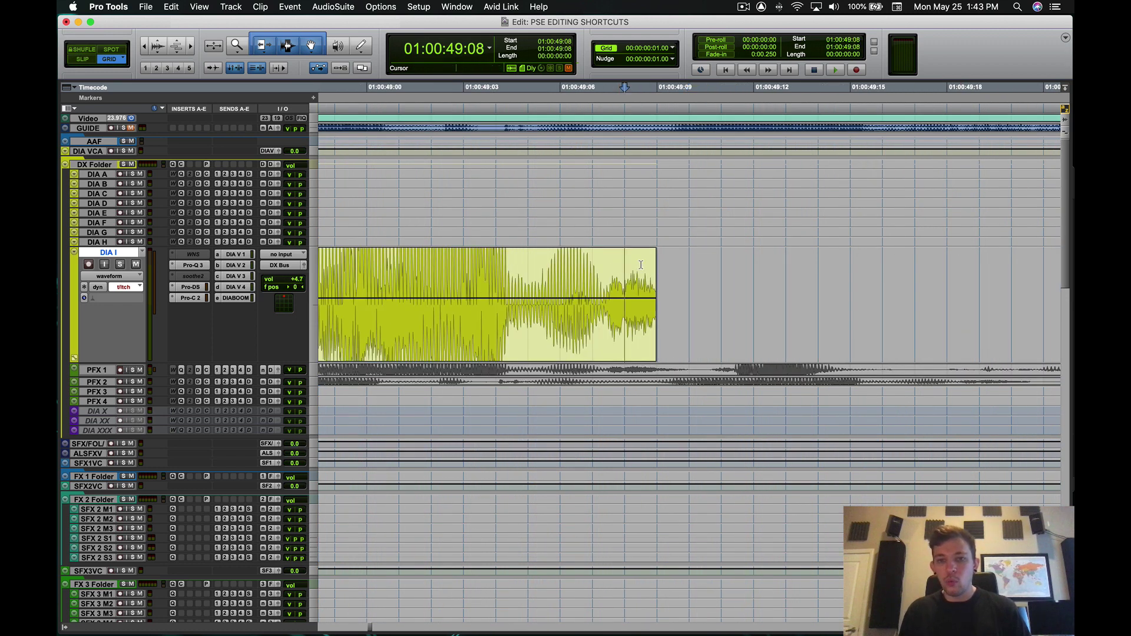
left_click_drag(637, 264, 667, 265)
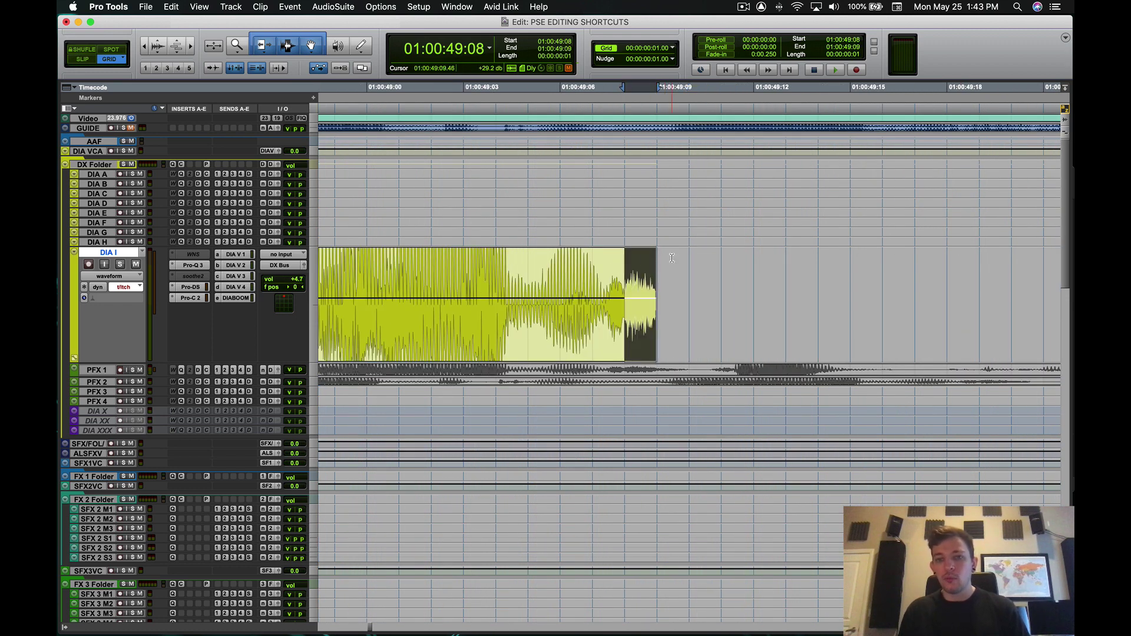
key("r")
left_click(597, 252)
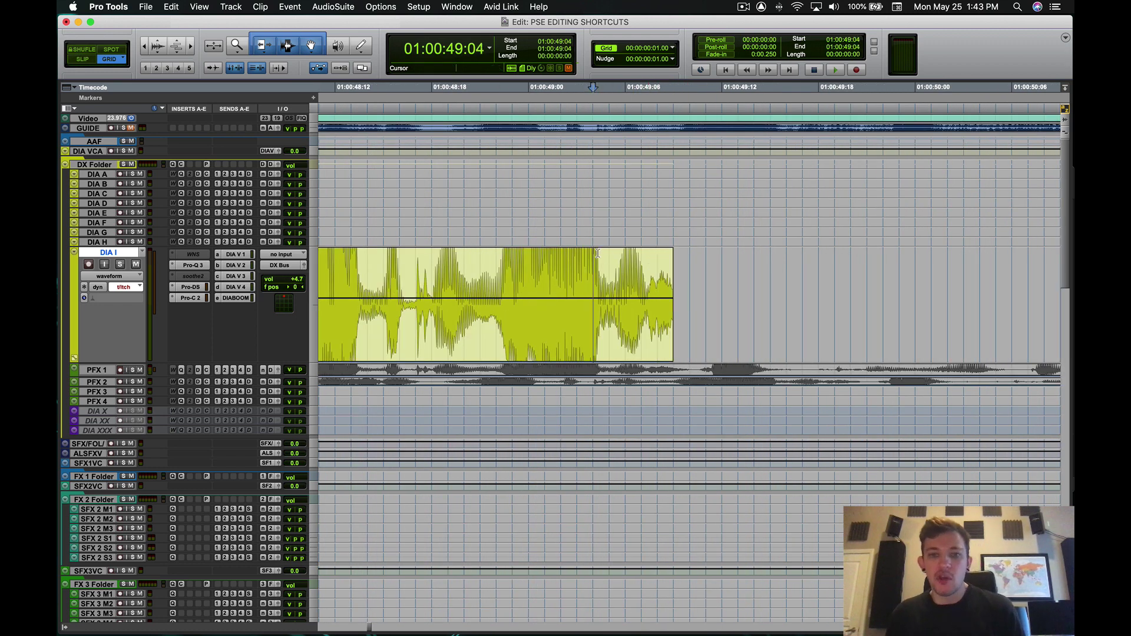
left_click_drag(599, 253, 794, 256)
scroll(595, 251, "down", 1)
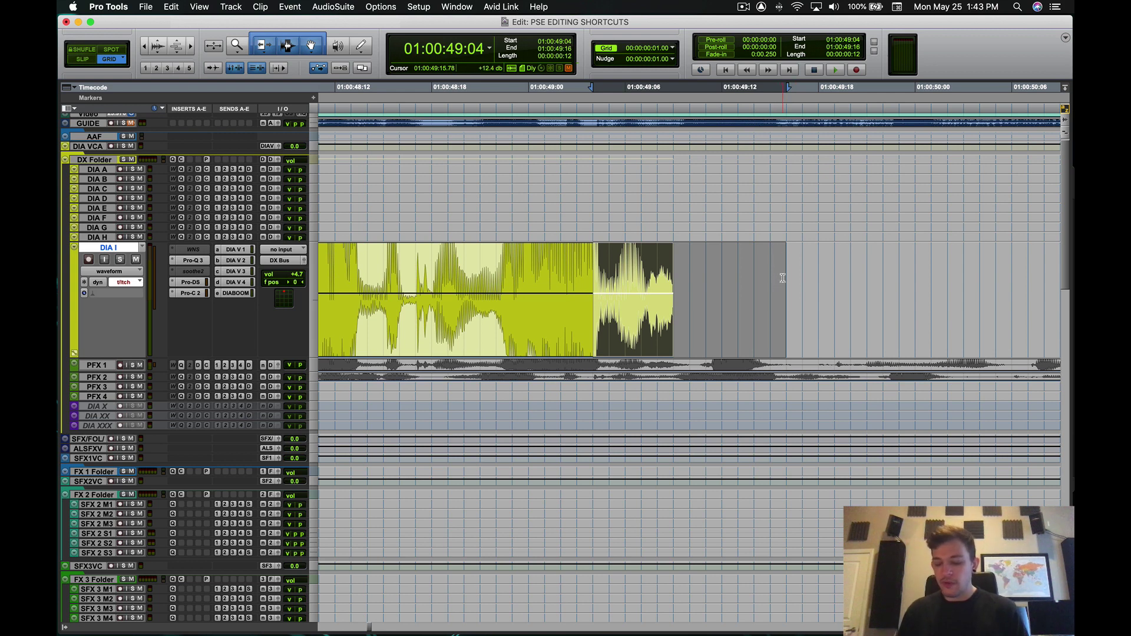
key("super+plus")
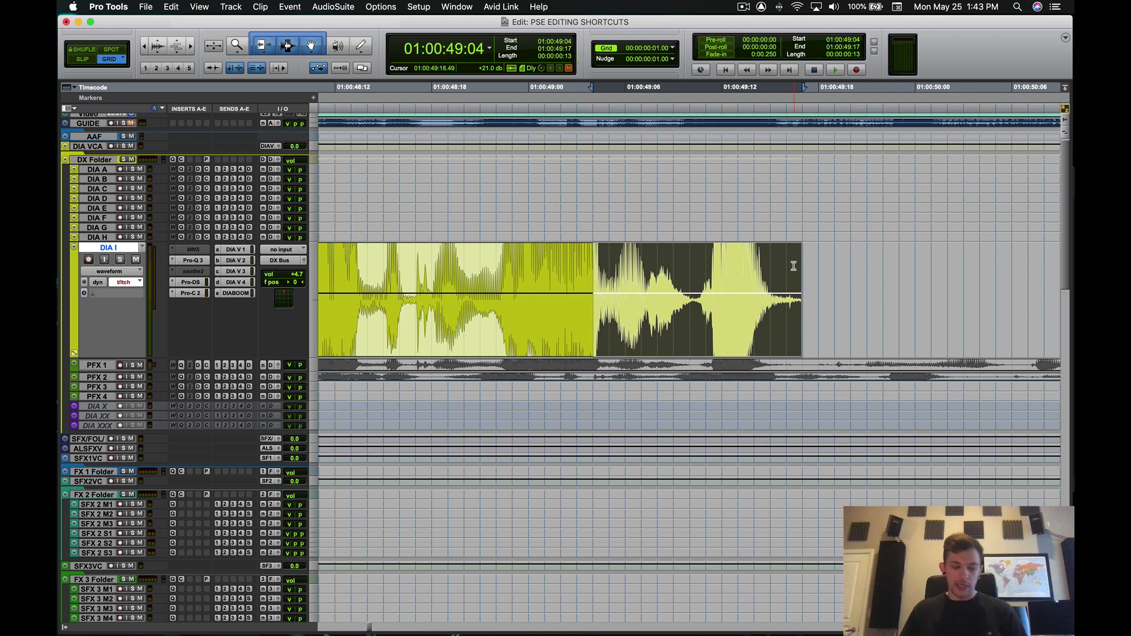
Step: Nudge the end of the DIA I clip later frame by frame to 01:00:50:00
key("super+KP_Add")
key("super+KP_Add")
key("super+KP_Add")
key("super+KP_Add")
key("super+KP_Add")
key("super+KP_Add")
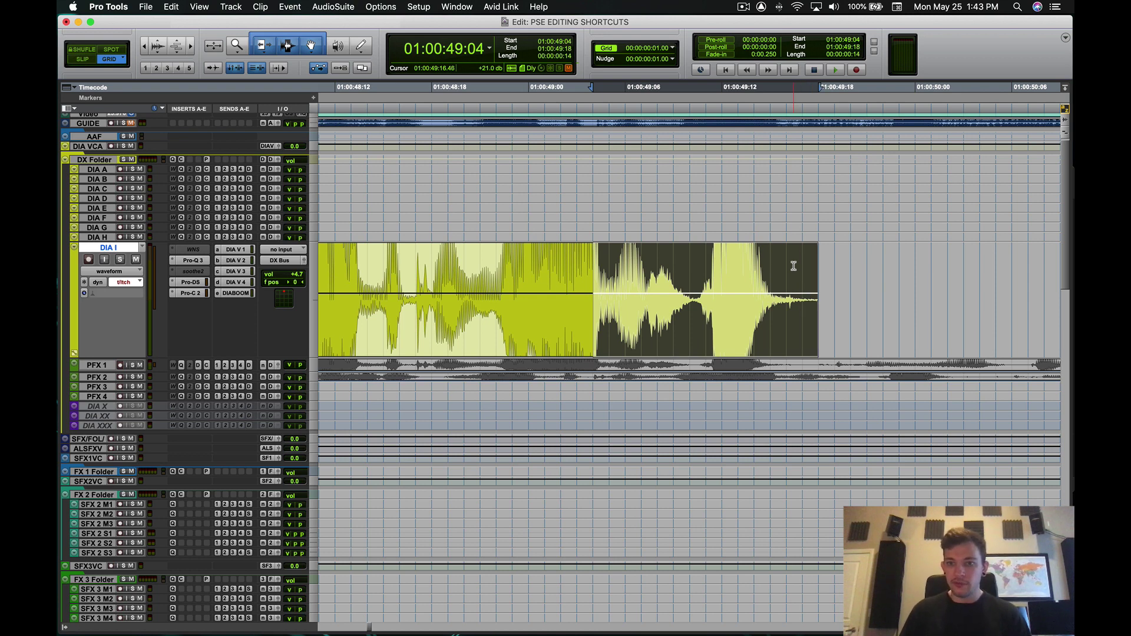
key("super+KP_Add")
key("super+KP_Add")
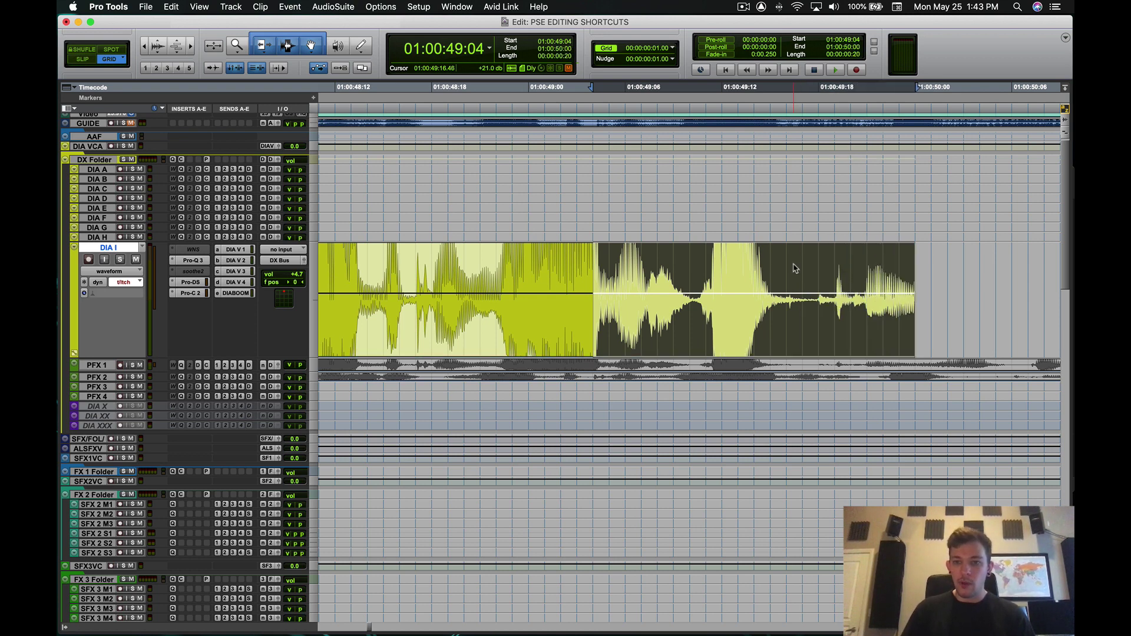
Step: Nudge the end of the DIA I clip earlier frame by frame to 01:00:49:12
key("super+KP_Subtract")
key("super+KP_Subtract")
key("super+KP_Subtract")
key("super+KP_Subtract")
key("super+KP_Subtract")
key("super+KP_Subtract")
key("super+KP_Subtract")
key("super+KP_Subtract")
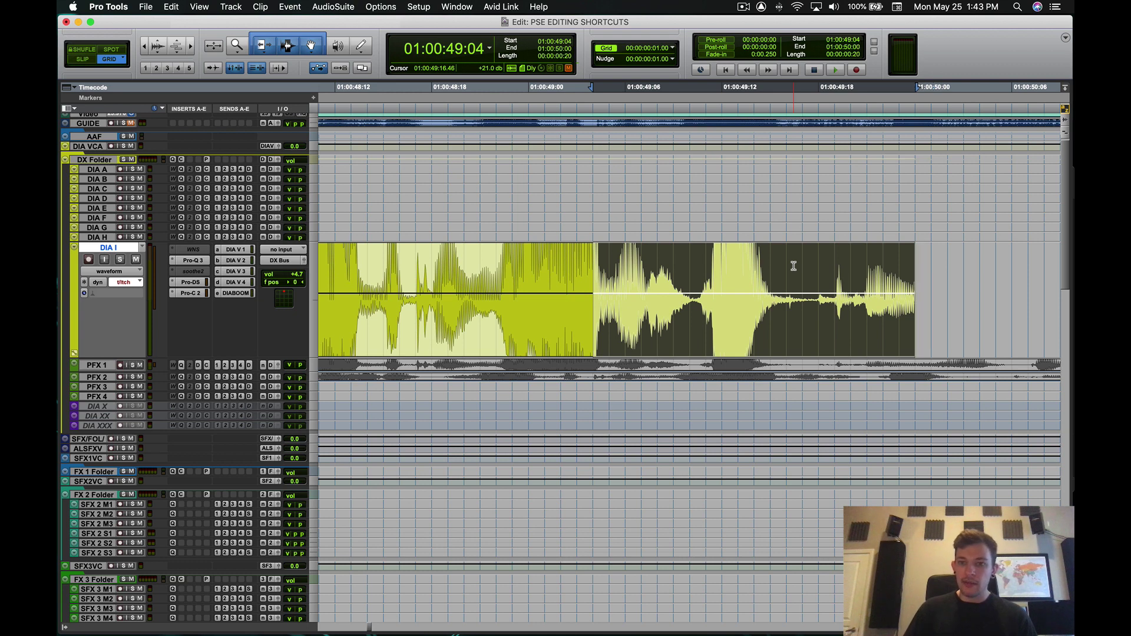
key("super+KP_Subtract")
key("super+KP_Subtract")
key("super+KP_Subtract")
key("super+KP_Subtract")
key("super+KP_Subtract")
key("super+KP_Subtract")
key("super+KP_Subtract")
key("super+KP_Subtract")
key("super+KP_Subtract")
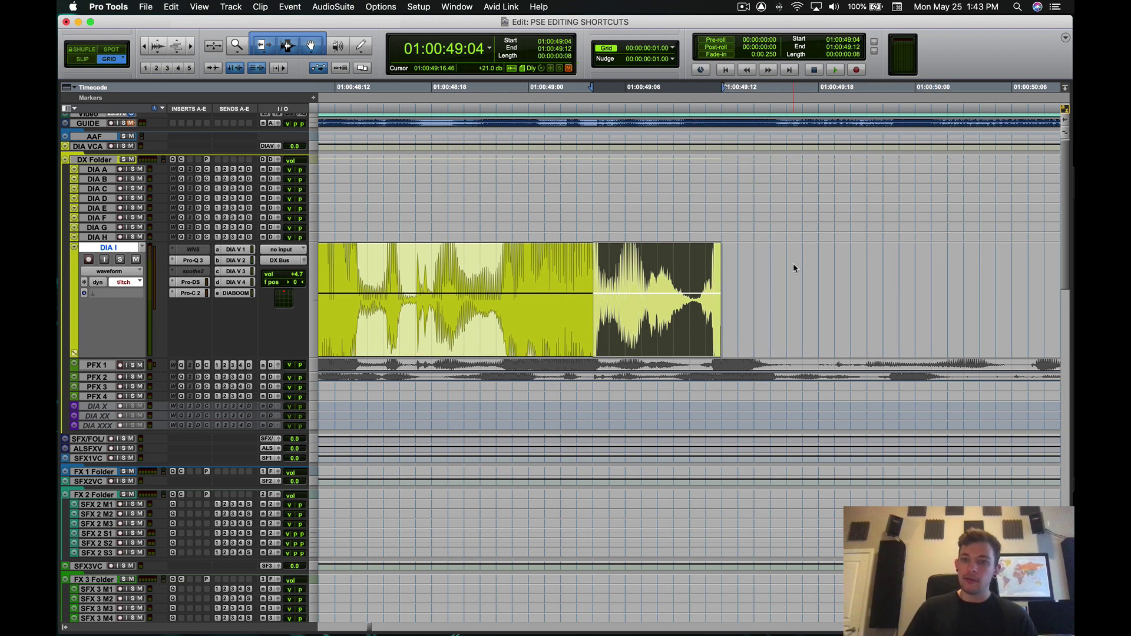
Step: Nudge the clip's end back and forth and settle it at 01:00:49:10
key("super+KP_Add")
key("super+KP_Add")
key("super+KP_Add")
key("super+KP_Add")
key("super+KP_Subtract")
key("super+KP_Subtract")
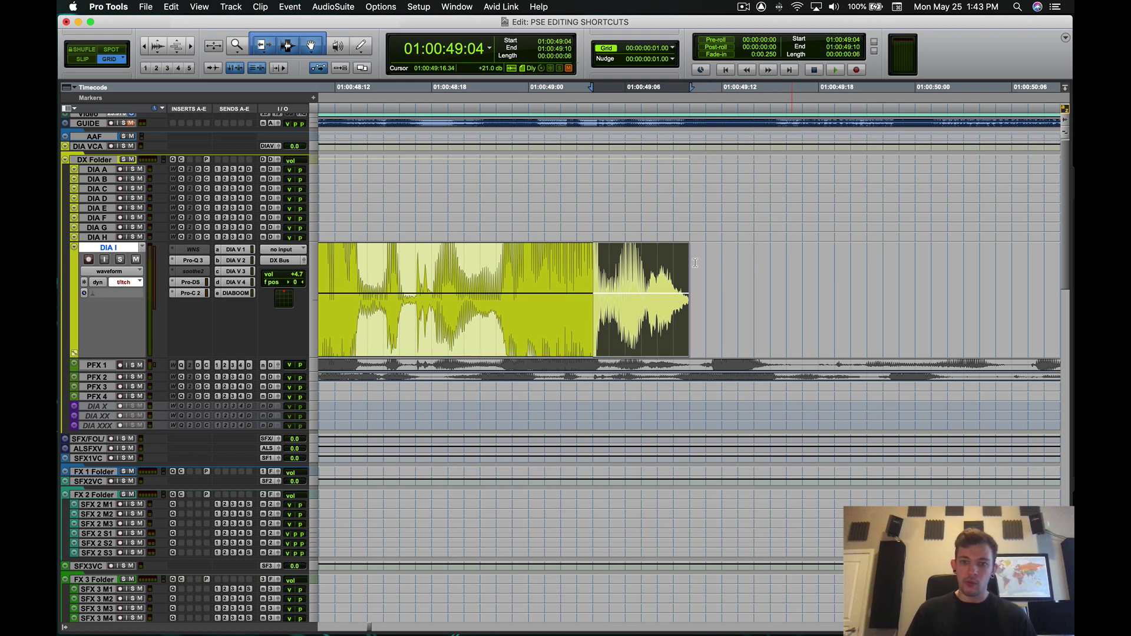
Step: Select from 01:00:39:05 to 01:00:40:20 across the DIA I clip's start and extend the clip's start to 01:00:39:04
left_click(590, 266)
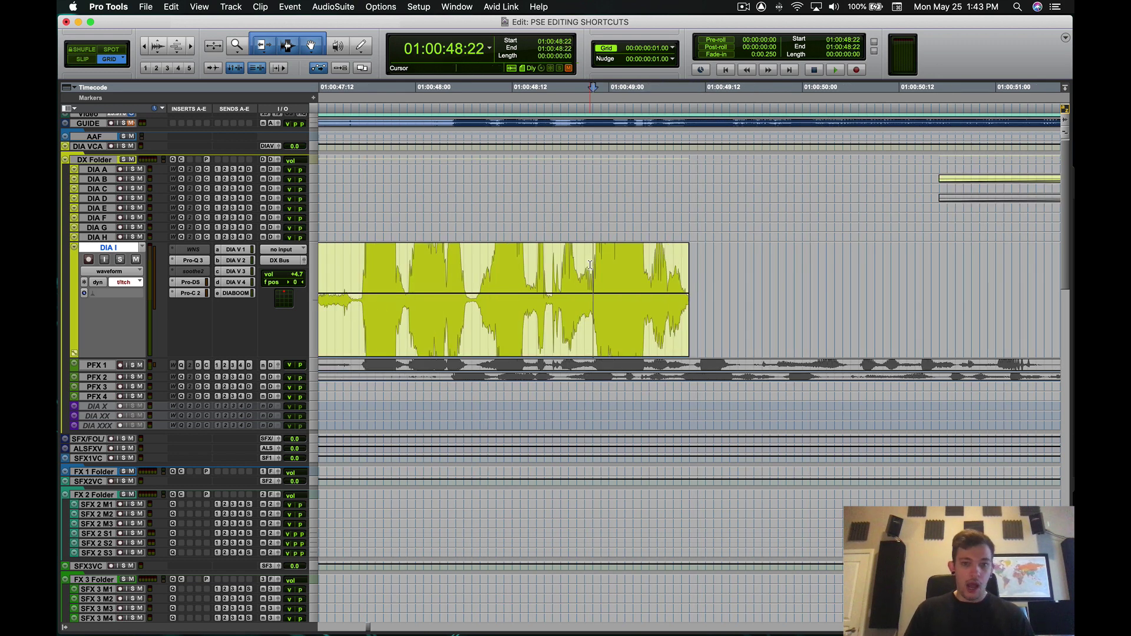
key("alt+Tab")
left_click_drag(729, 257, 416, 266)
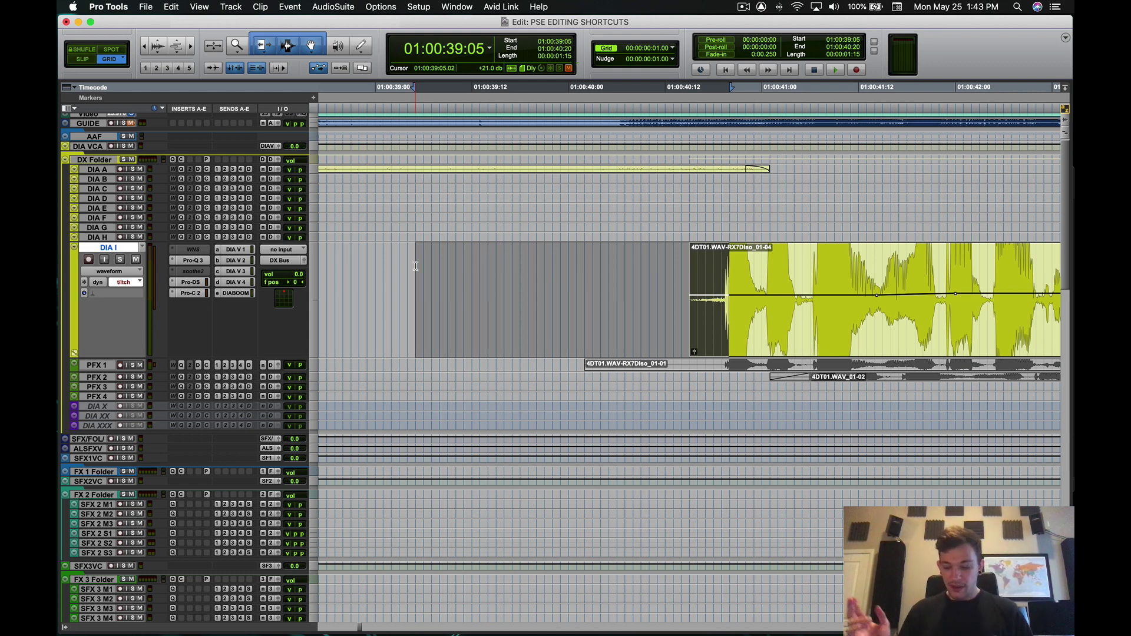
key("alt+minus")
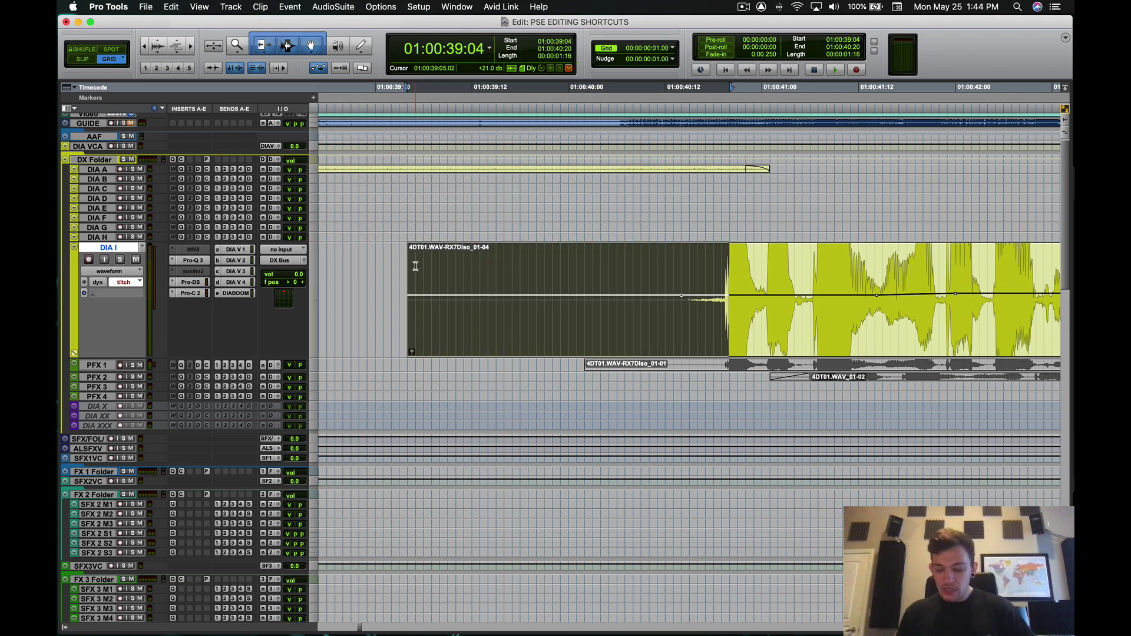
Step: Nudge the start of the DIA I clip later frame by frame to 01:00:40:00
key("alt+plus")
key("alt+plus")
key("alt+plus")
key("alt+plus")
key("alt+plus")
key("alt+plus")
key("alt+plus")
key("alt+plus")
key("alt+plus")
key("alt+plus")
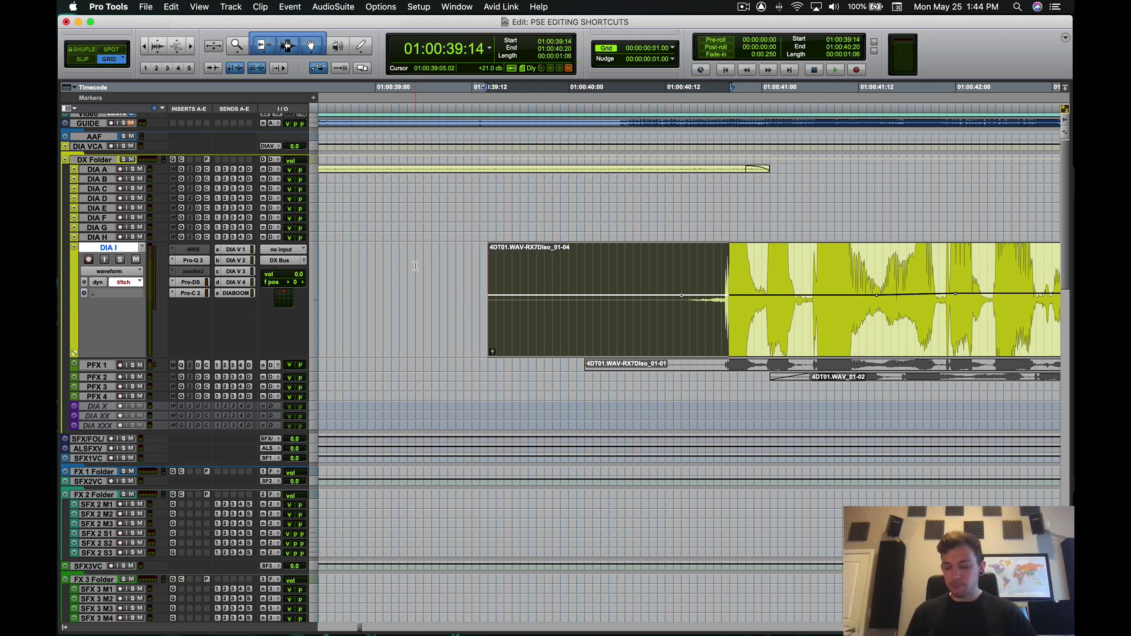
key("alt+plus")
key("alt+plus")
key("alt+plus")
key("alt+plus")
key("alt+plus")
key("alt+plus")
key("alt+plus")
key("alt+plus")
key("alt+plus")
key("alt+plus")
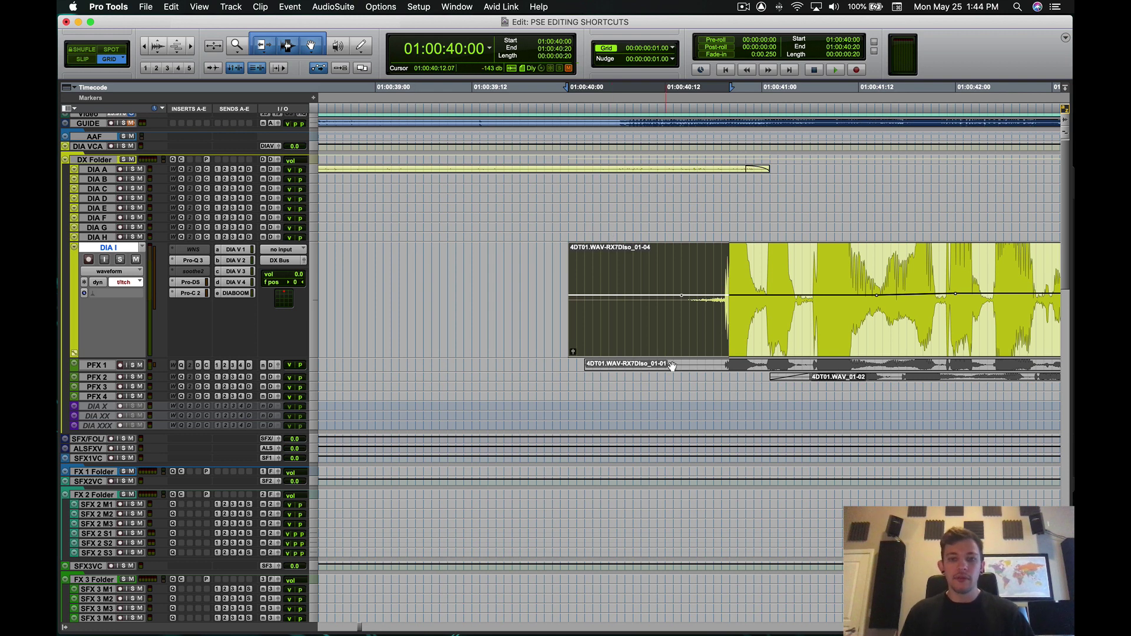
Step: Select from 01:00:39:10 to 01:00:40:18, extend the clip's start over the selection and nudge it later to 01:00:39:17
left_click_drag(714, 274, 454, 270)
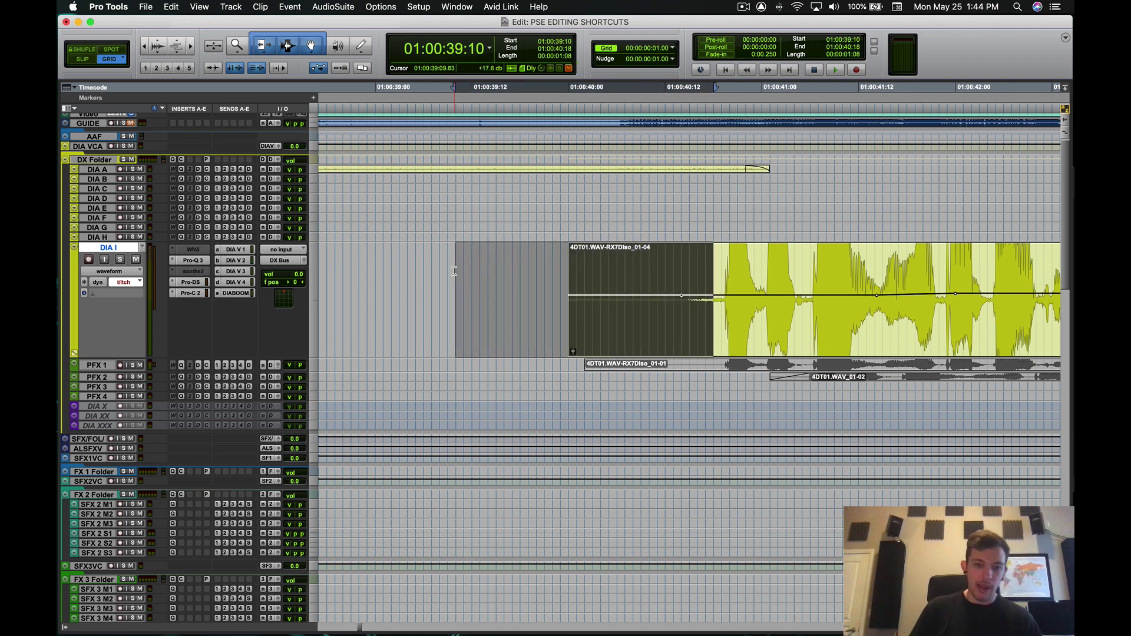
key("alt+minus")
key("alt+plus")
key("alt+plus")
key("alt+plus")
key("alt+plus")
key("alt+plus")
key("alt+plus")
key("alt+plus")
key("alt+plus")
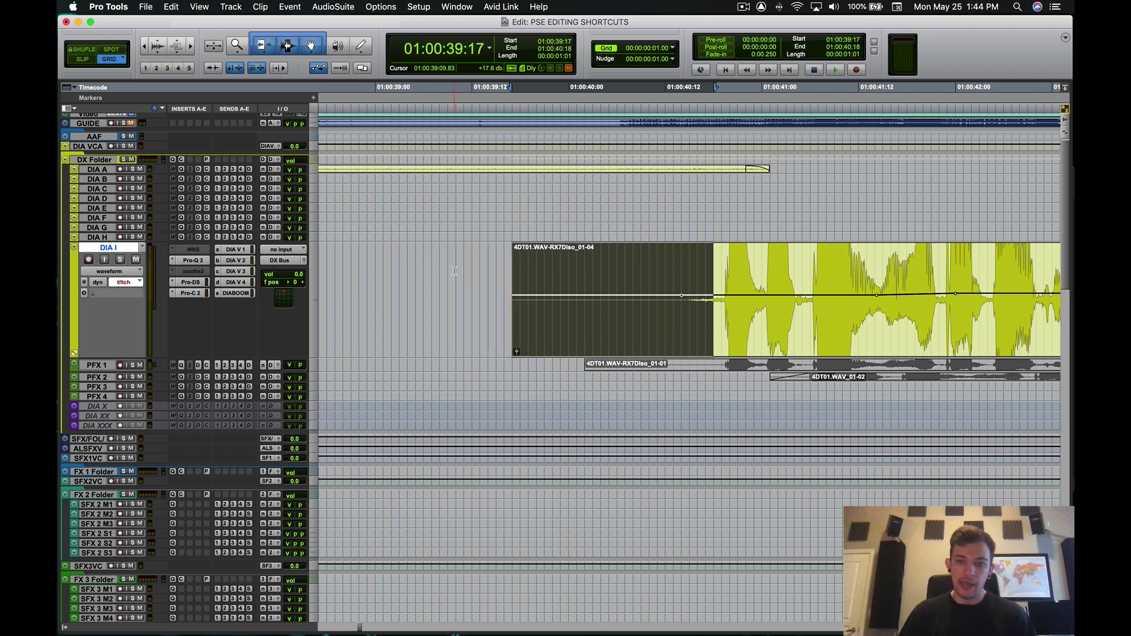
Step: Add a fade-in from the DIA I clip's start up to a point just before the first words and play it
left_click(696, 272)
key("alt+d")
key("space")
Step: Extend the DIA I clip's end past 01:00:50:00 and fade it out from 01:00:49:10 to the new end
key("Tab")
left_click_drag(633, 271, 882, 264)
key("super+t")
left_click(694, 254)
key("alt+shift+d")
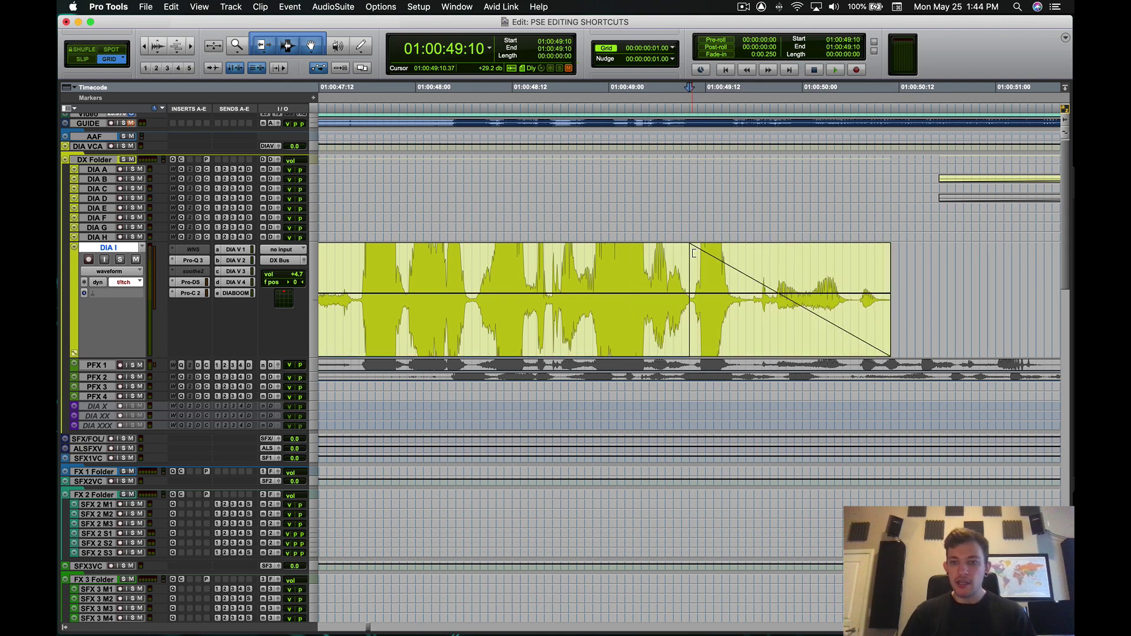
Step: Select from 01:00:38:04 to 01:00:54:23 on DIA I and extend the clip with its fades to 01:00:55:00
key("super+bracketleft")
key("super+bracketleft")
key("super+bracketleft")
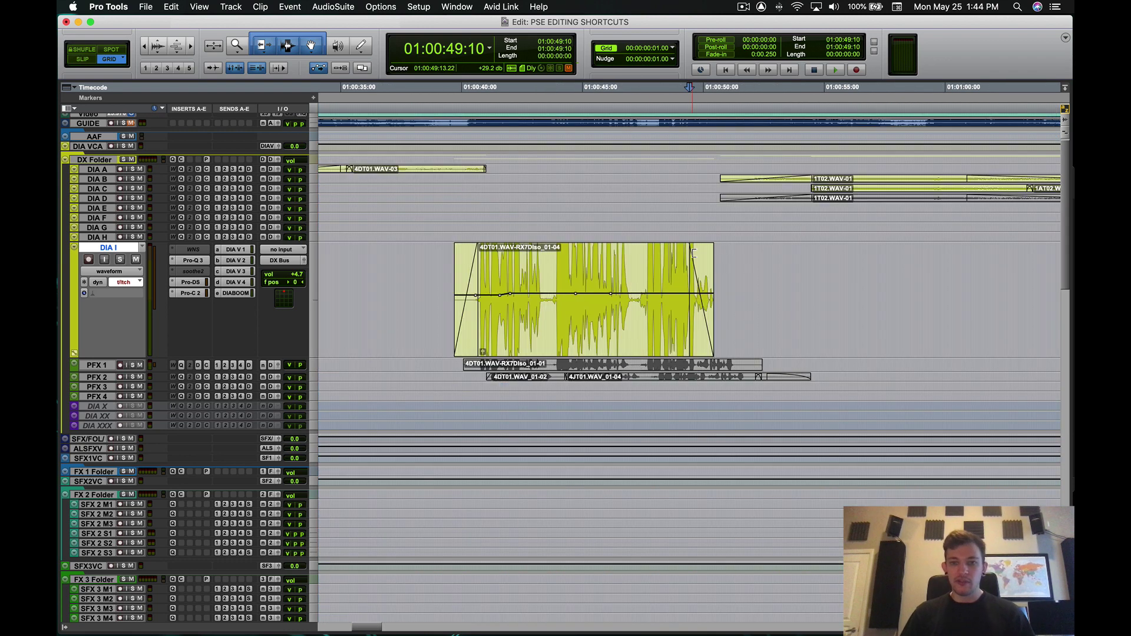
left_click(418, 262)
left_click(823, 262, "shift")
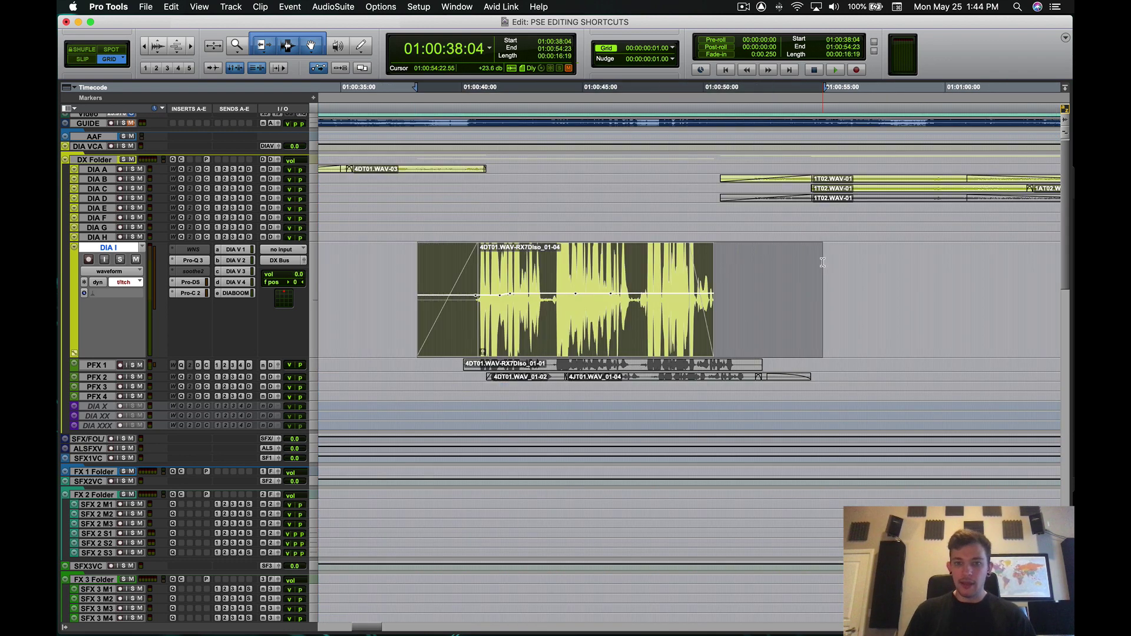
key("super+t")
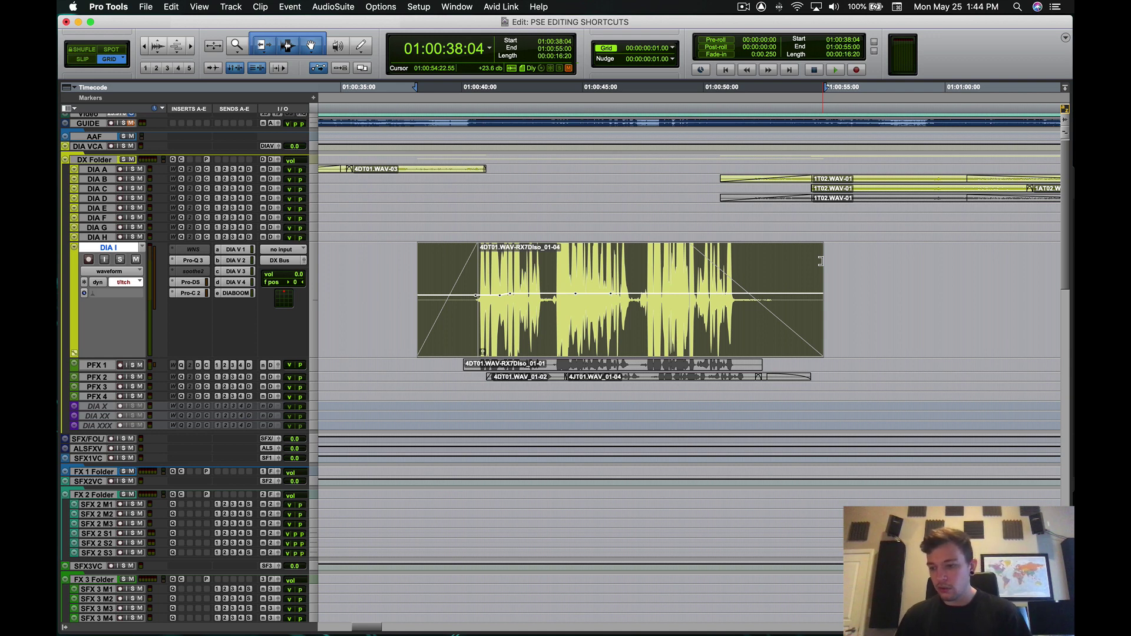
Step: Remove the fade-out and the fade-in from the DIA I clip
left_click_drag(821, 261, 688, 262)
left_click(430, 336)
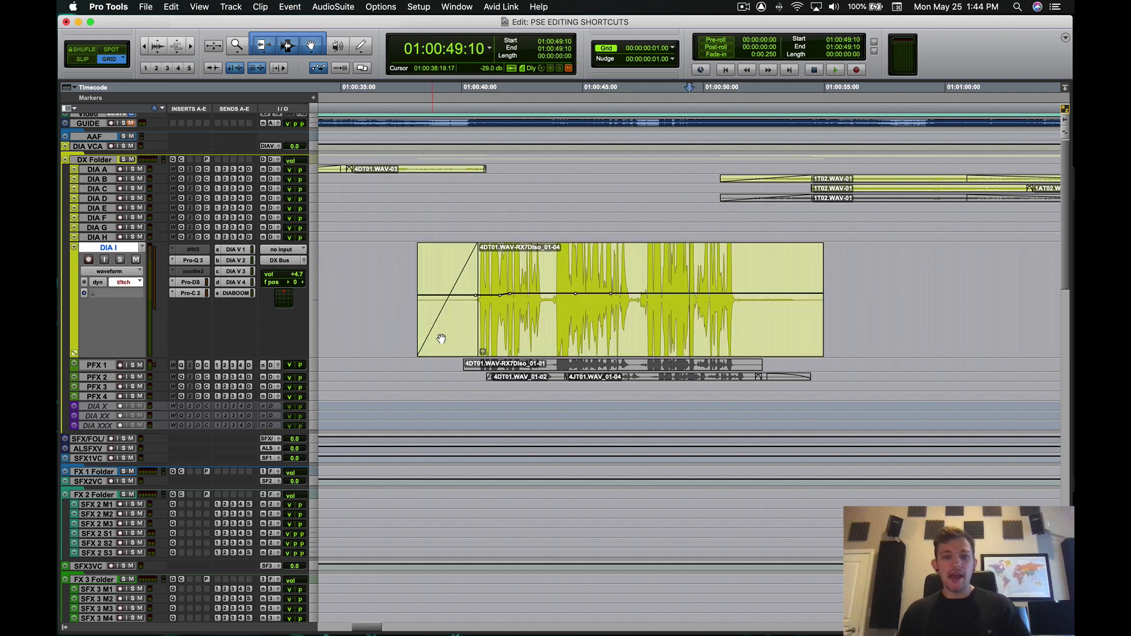
key("Delete")
Step: Trim the DIA I clip's start to 01:00:40:06 and its end to 01:00:52:03
left_click(468, 268)
key("a")
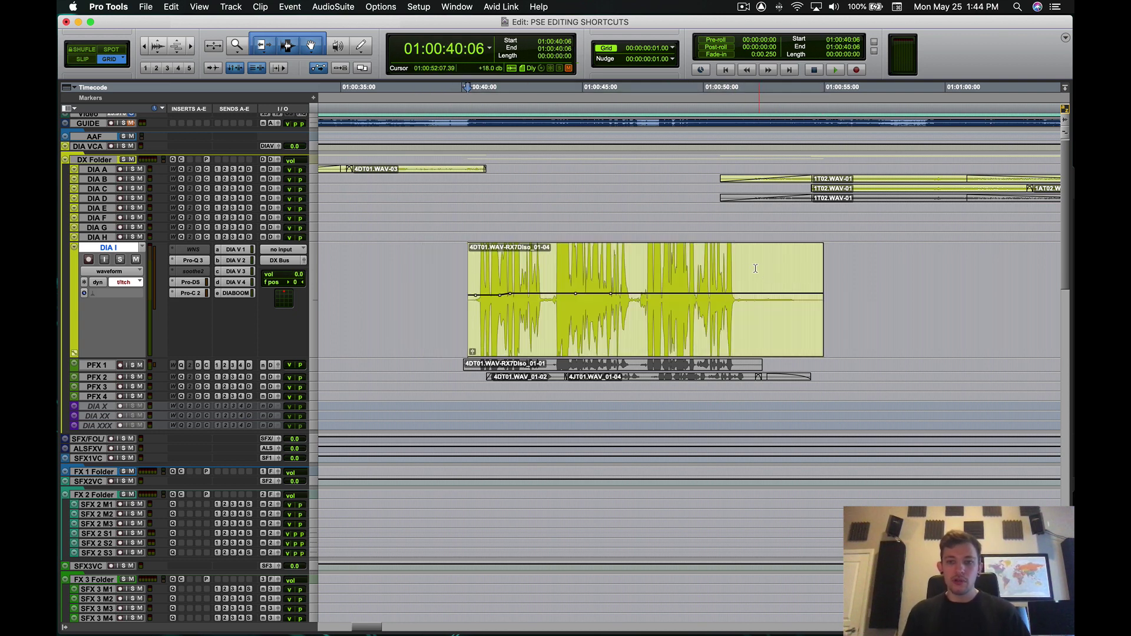
left_click(755, 266)
key("s")
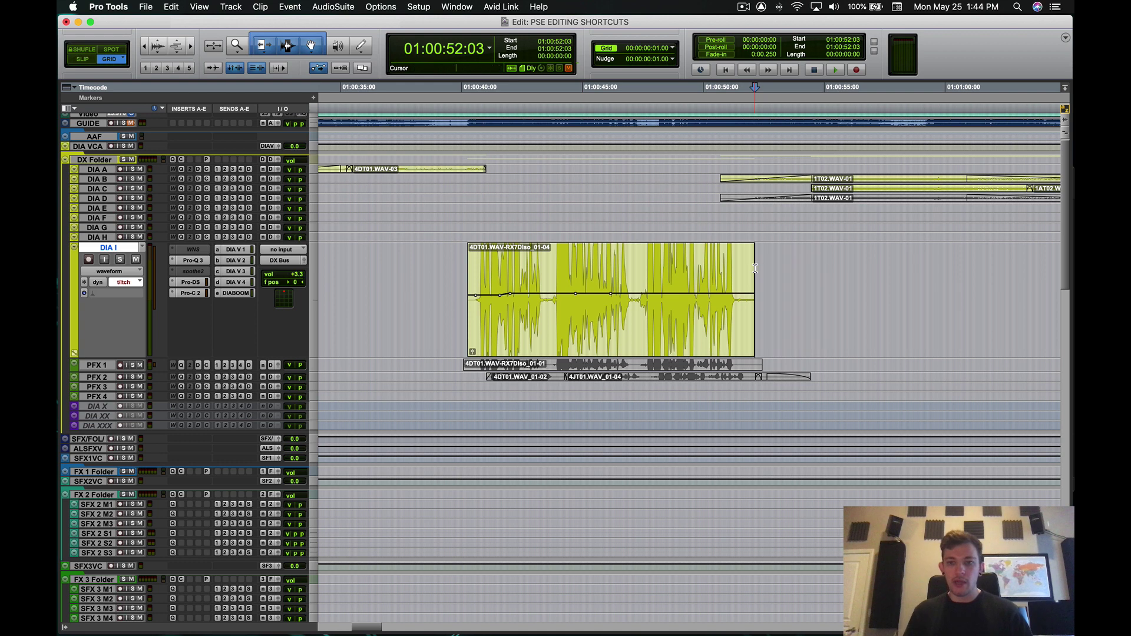
Step: Look through the available commands for the Color Palette and its assigned shortcut
left_click(418, 6)
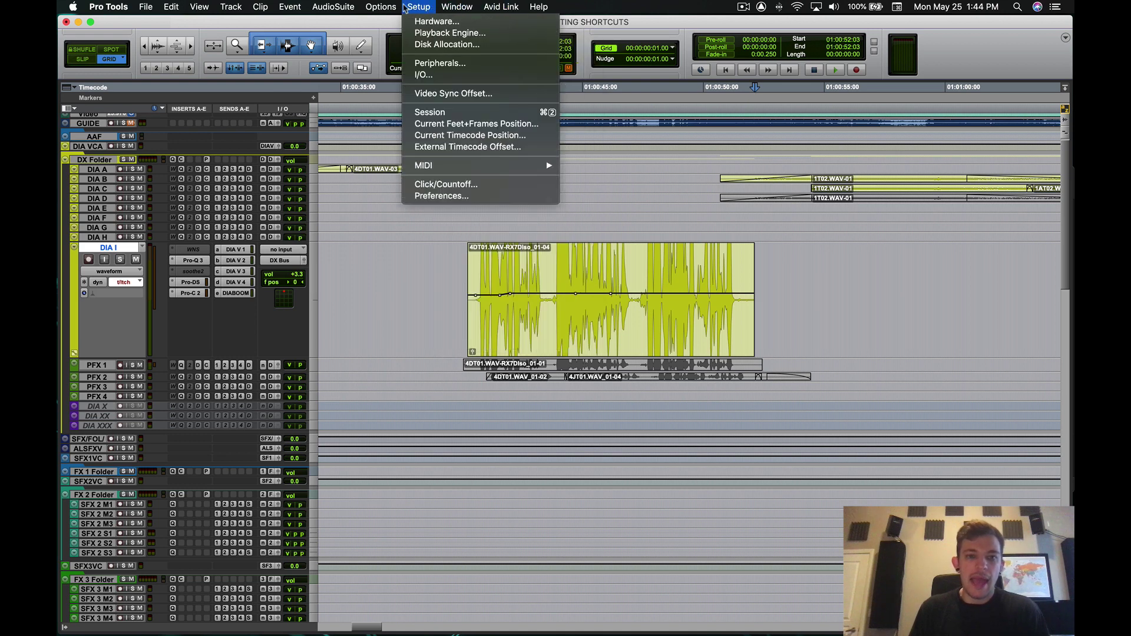
mouse_move(381, 7)
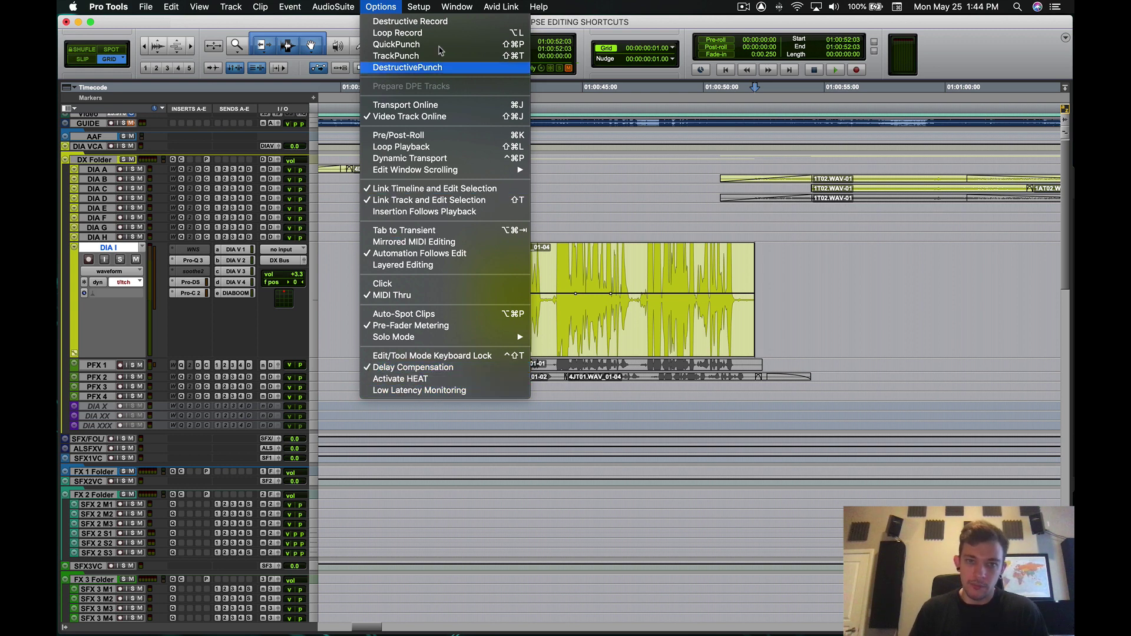
mouse_move(458, 6)
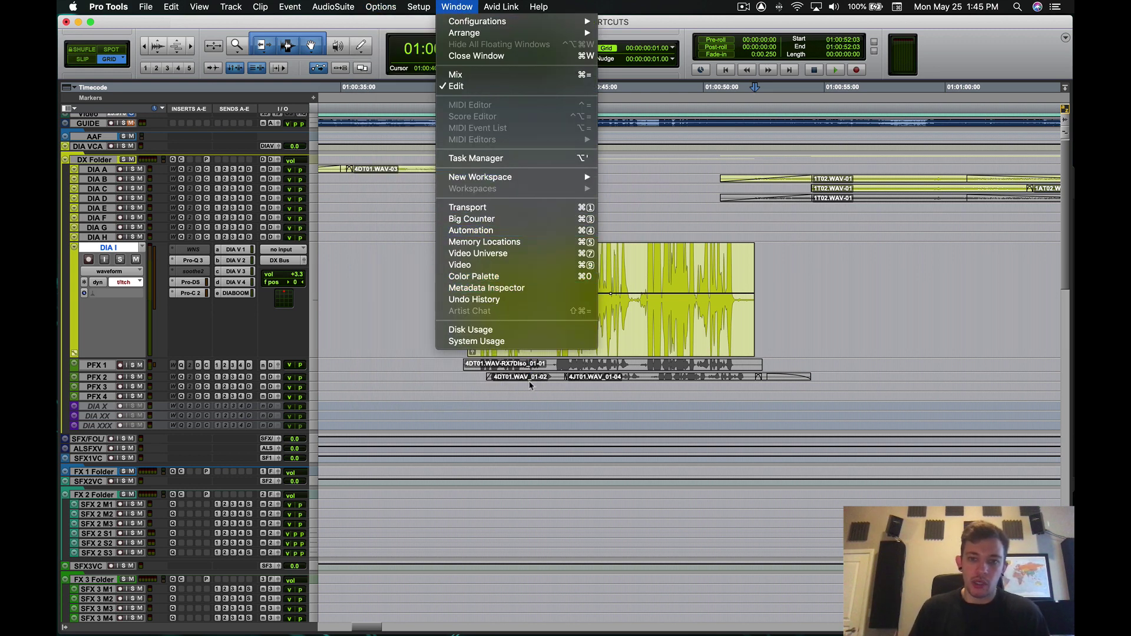
left_click(509, 182)
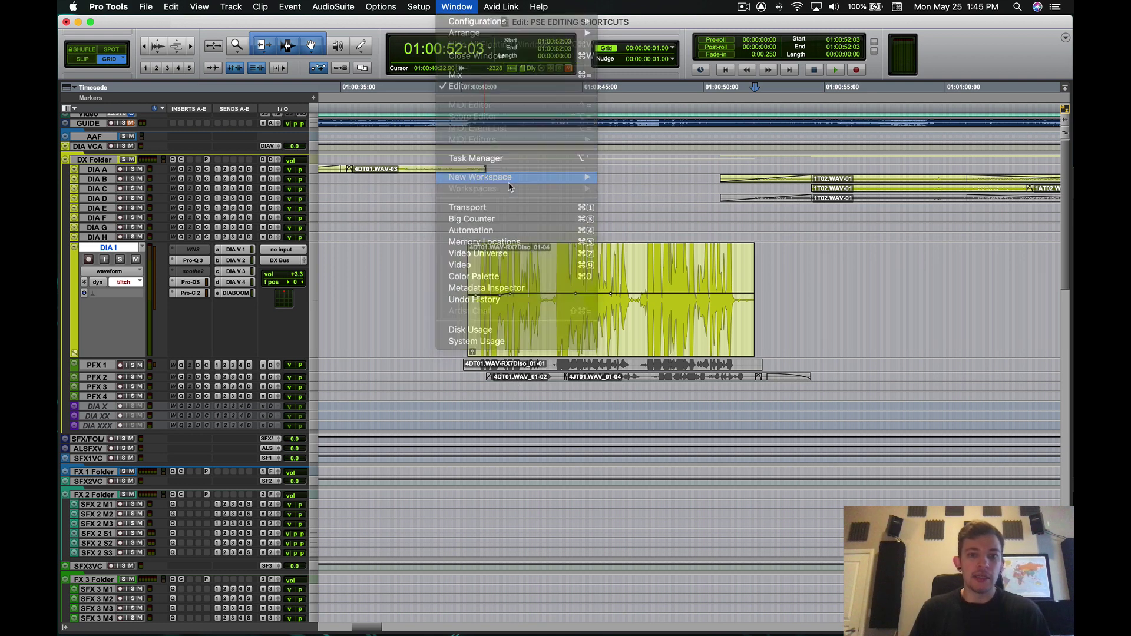
left_click(421, 6)
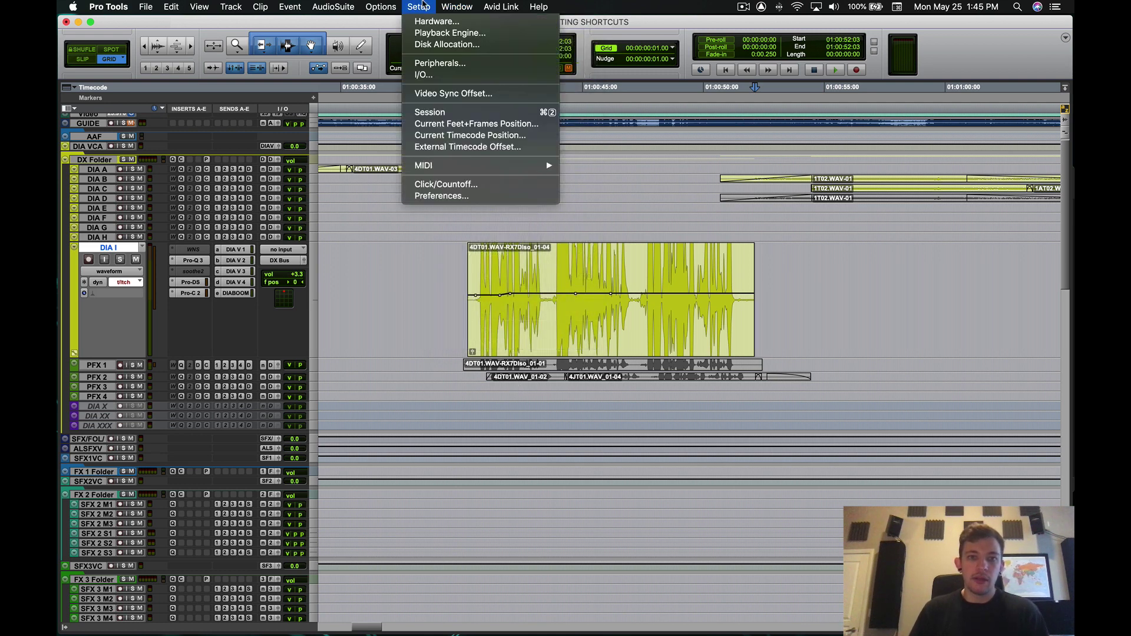
mouse_move(457, 7)
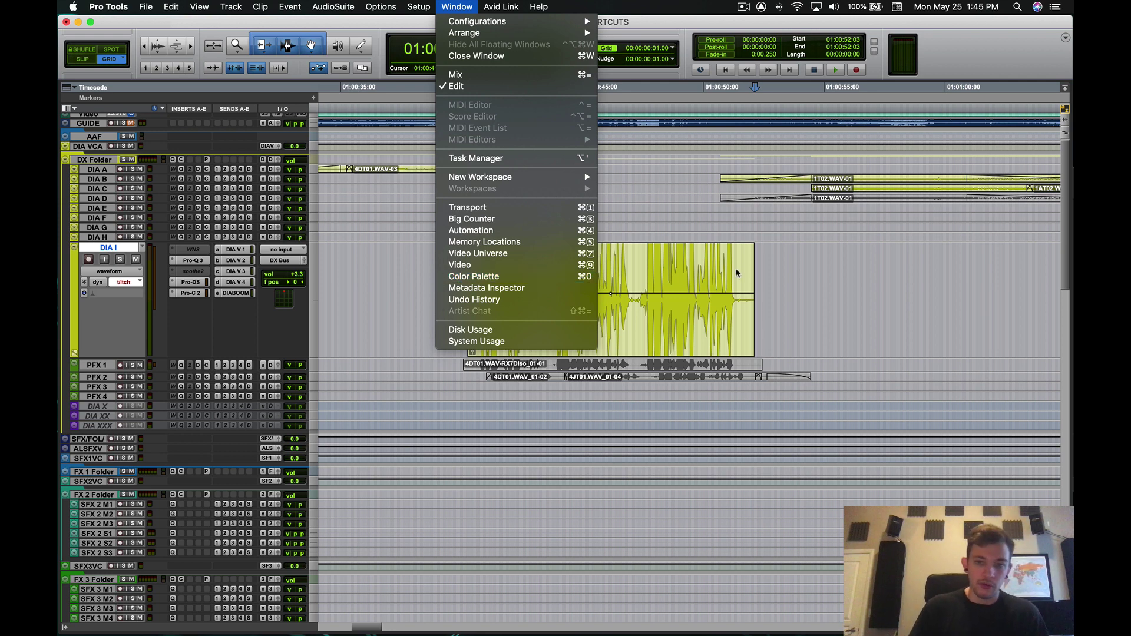
left_click(762, 266)
left_click(764, 263)
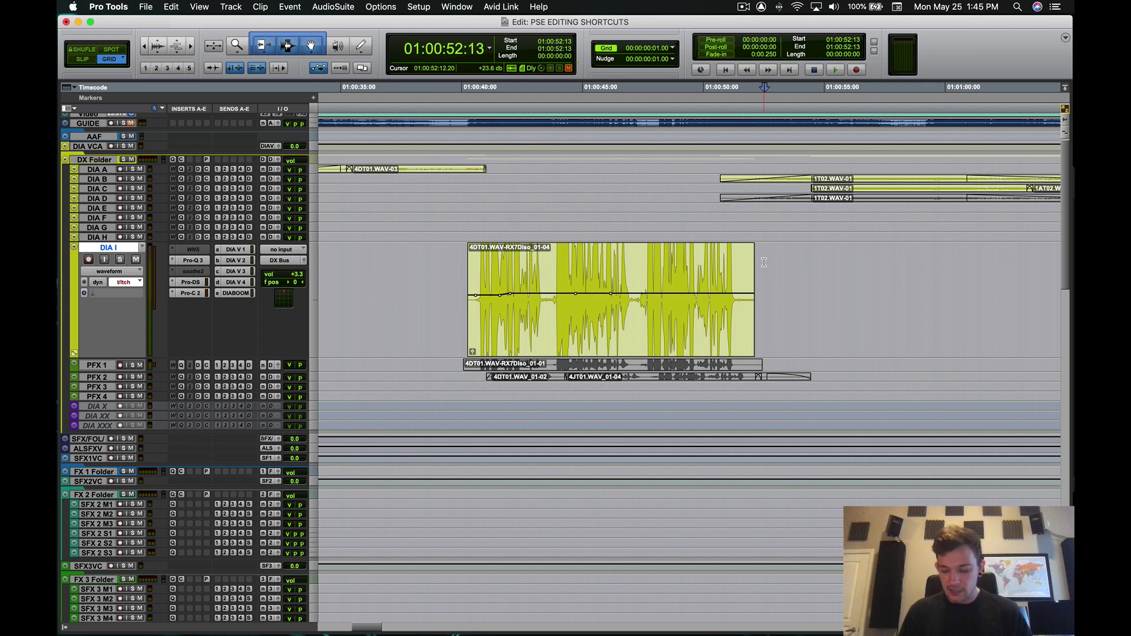
Step: Recolour the DIA I clip red with the Color Palette and close the palette
key("alt+shift+c")
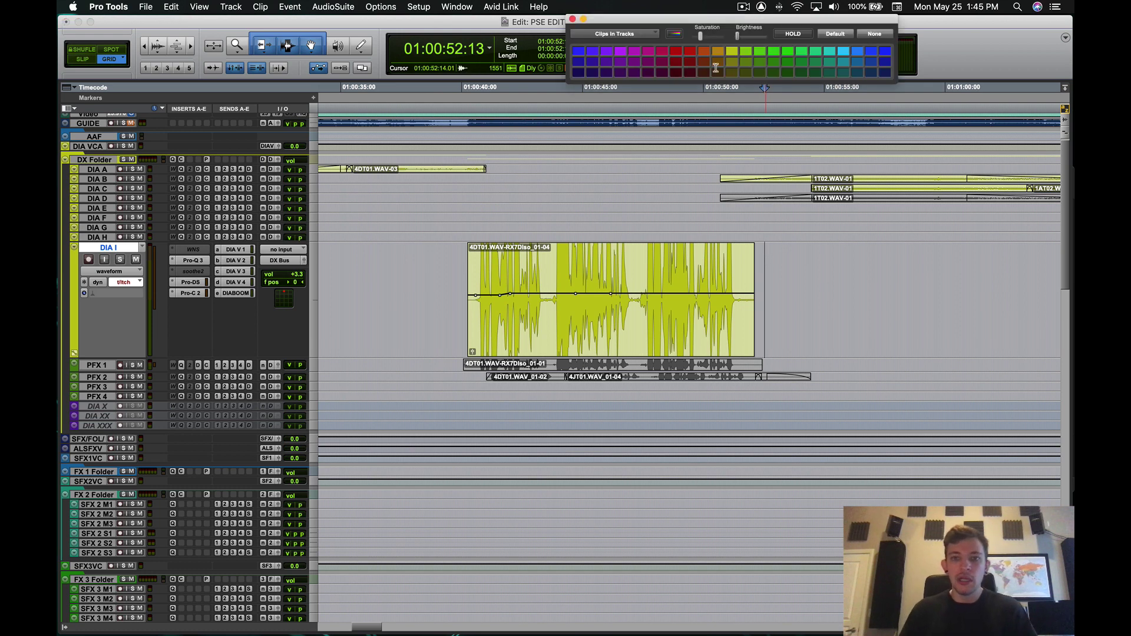
left_click_drag(706, 27, 677, 141)
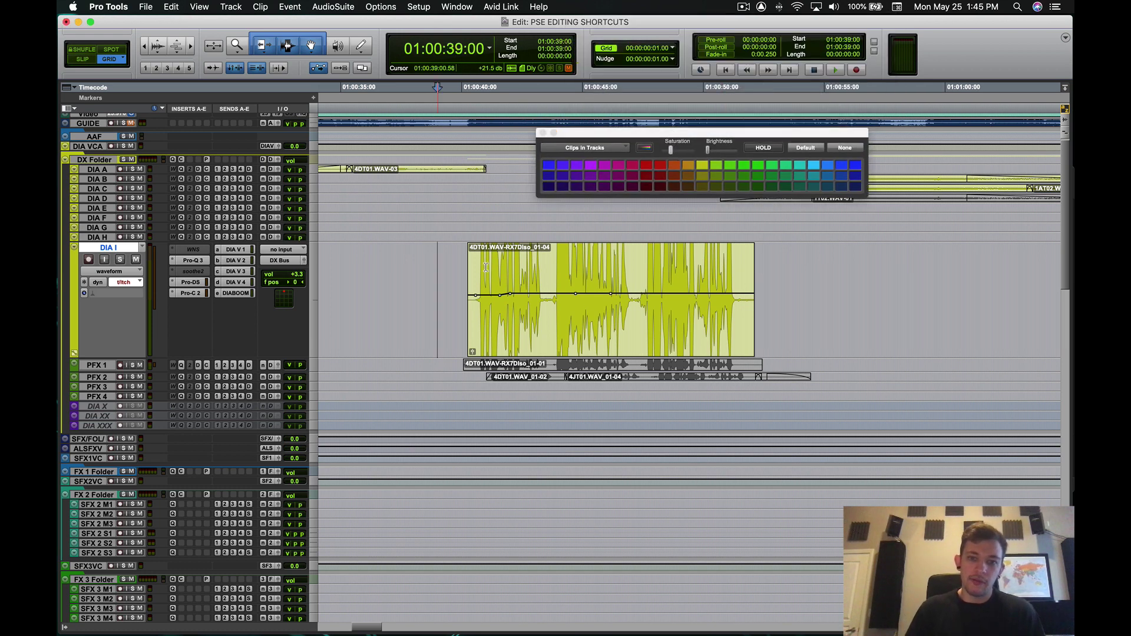
key("super+a")
left_click(660, 166)
left_click(790, 284)
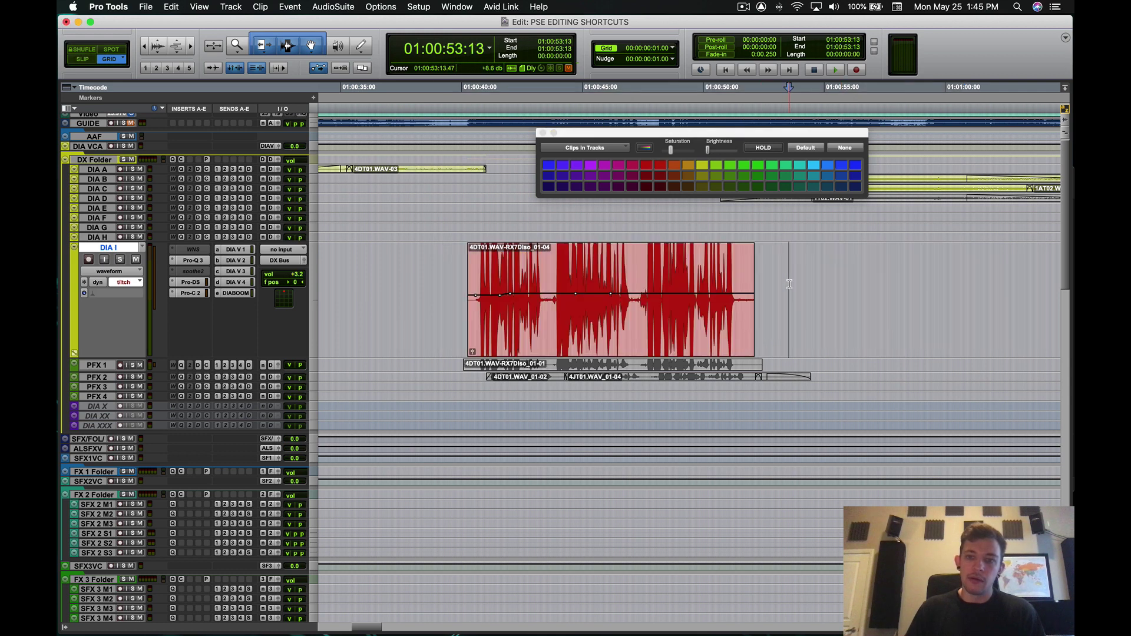
key("ctrl+alt+super+w")
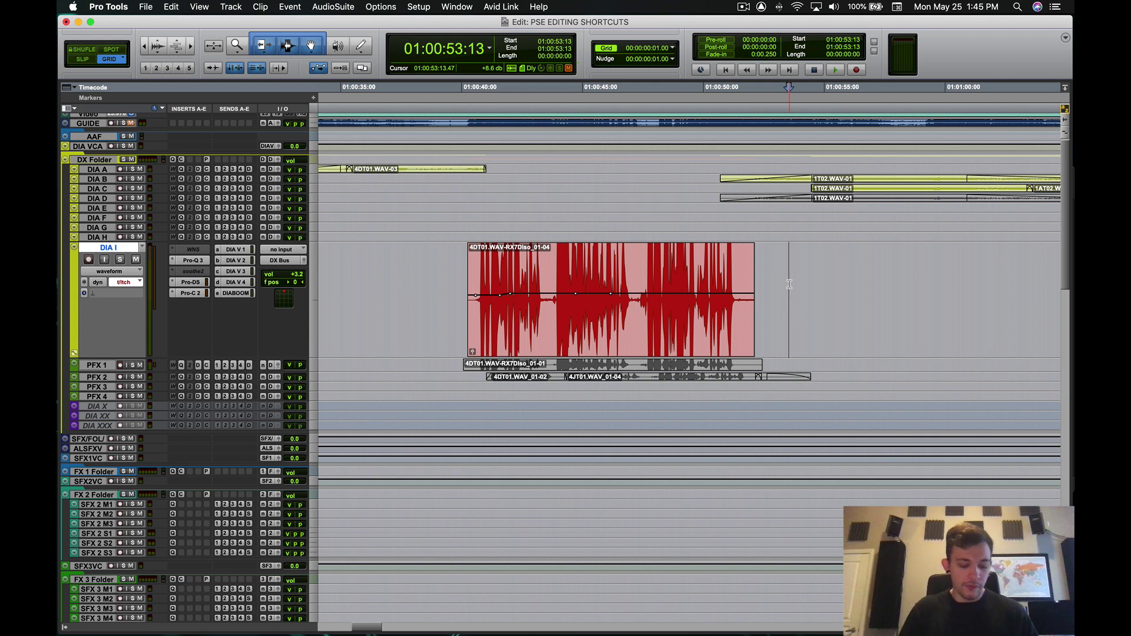
Step: Switch to System Preferences and open the App Shortcuts list in the Keyboard settings
key("super+space")
type("system")
key("Return")
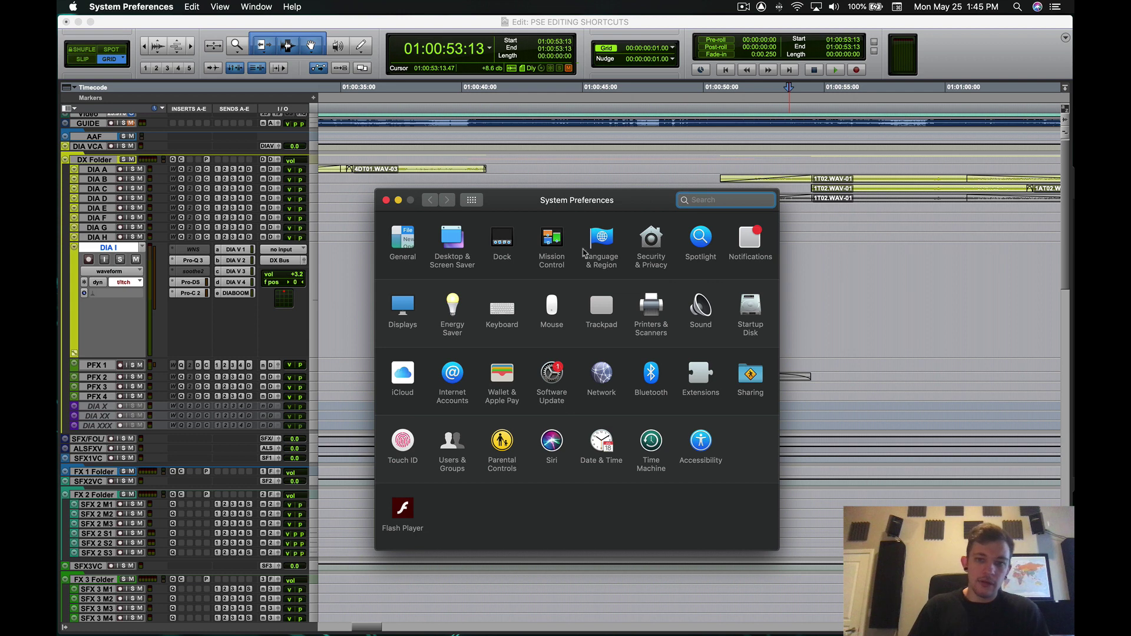
left_click(510, 305)
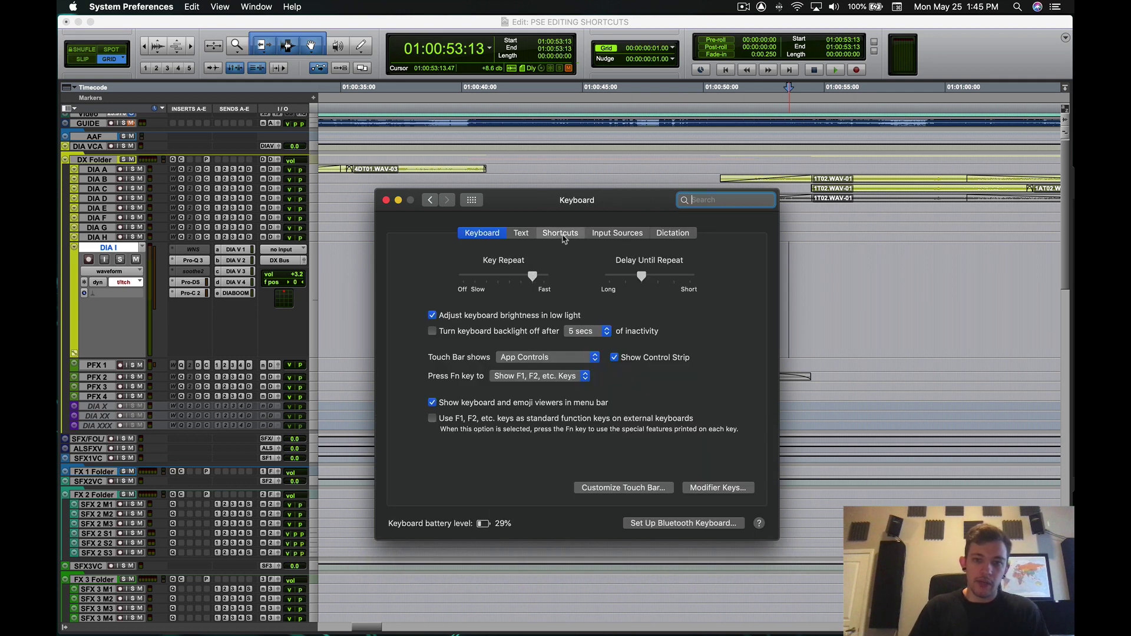
left_click(563, 235)
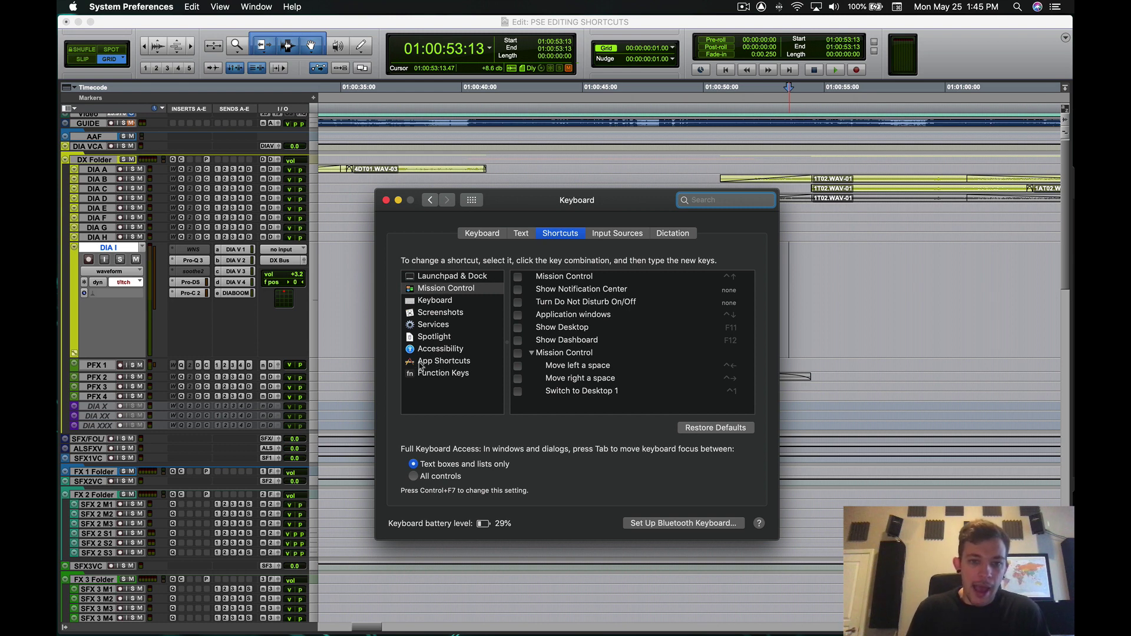
left_click(446, 362)
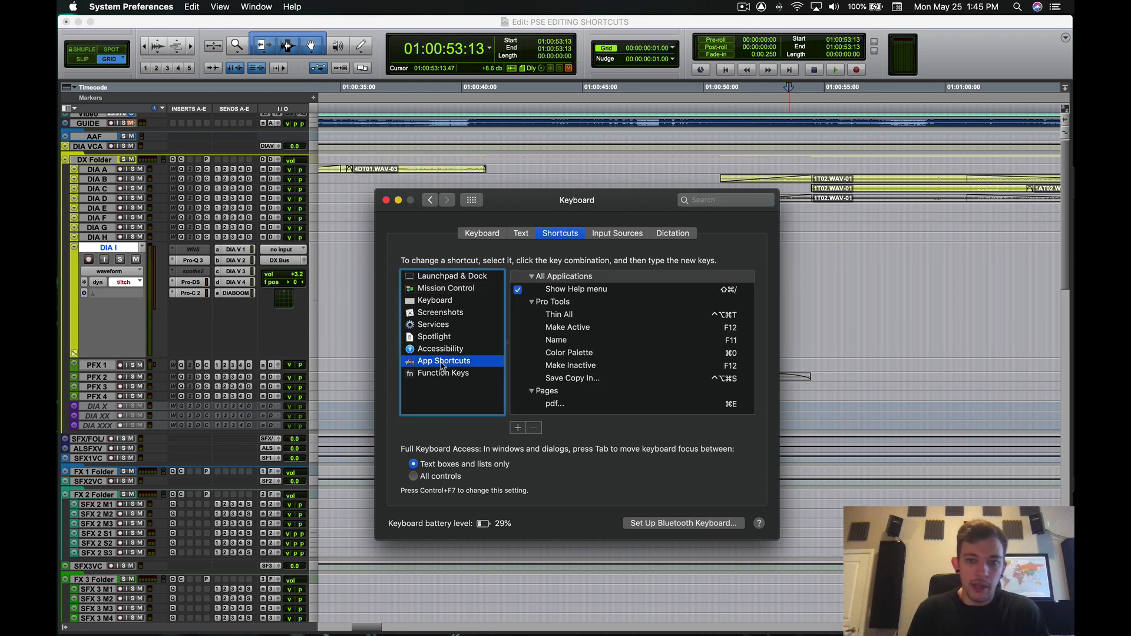
left_click_drag(619, 207, 605, 102)
Step: Examine the custom Pro Tools shortcuts for Thin All, Make Active, Make Inactive, Name, Color Palette and Save Copy In
left_click(537, 203)
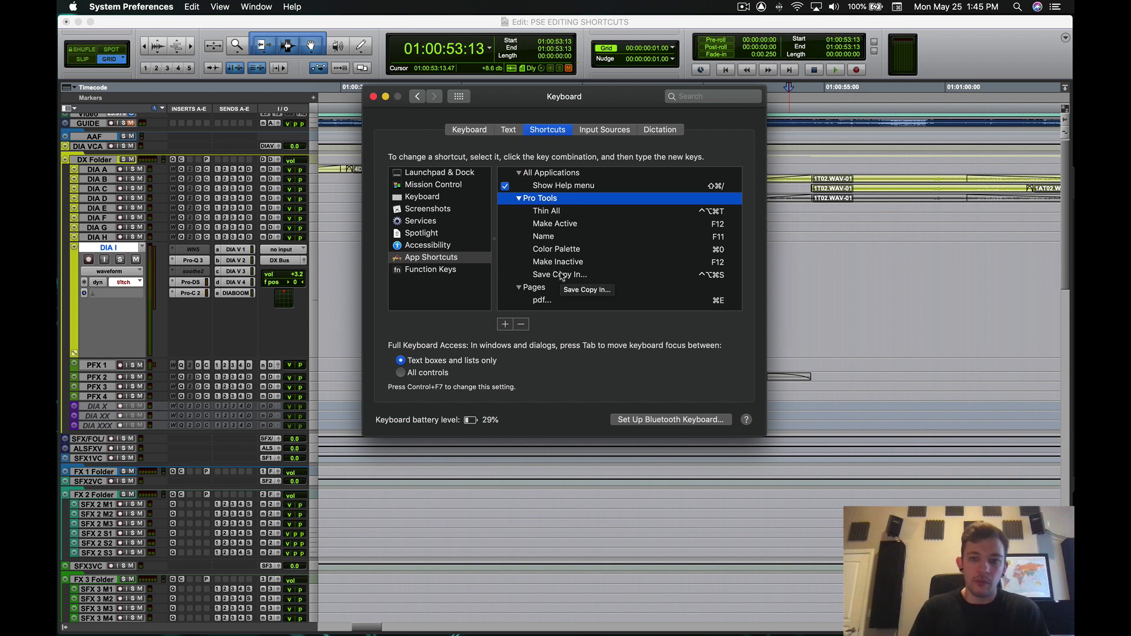
left_click(560, 213)
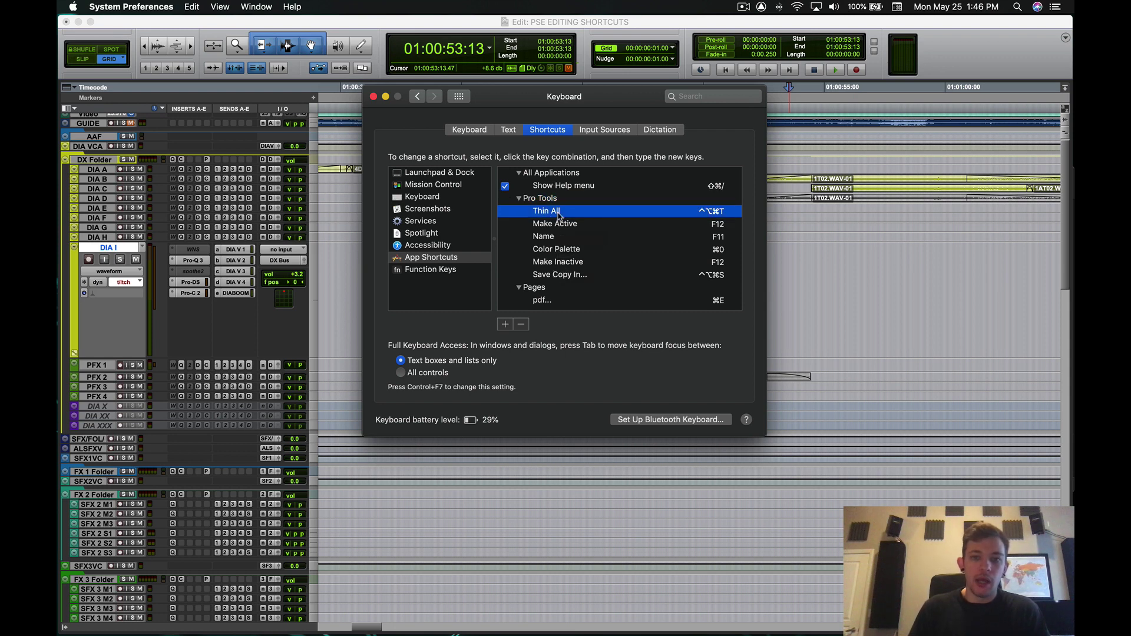
left_click(548, 227)
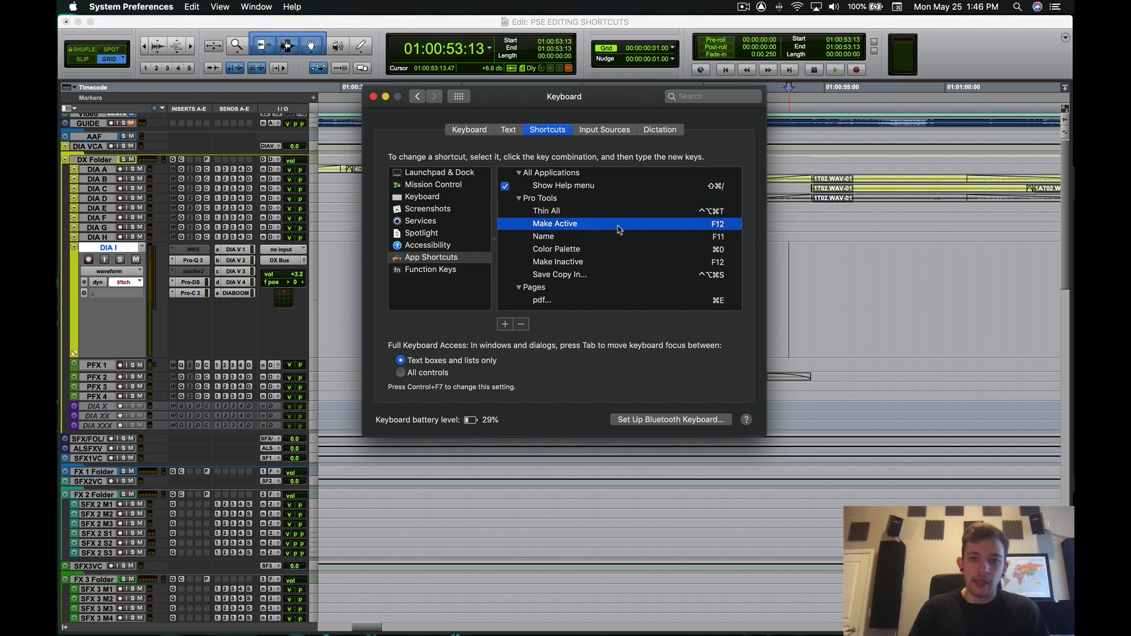
left_click(559, 261)
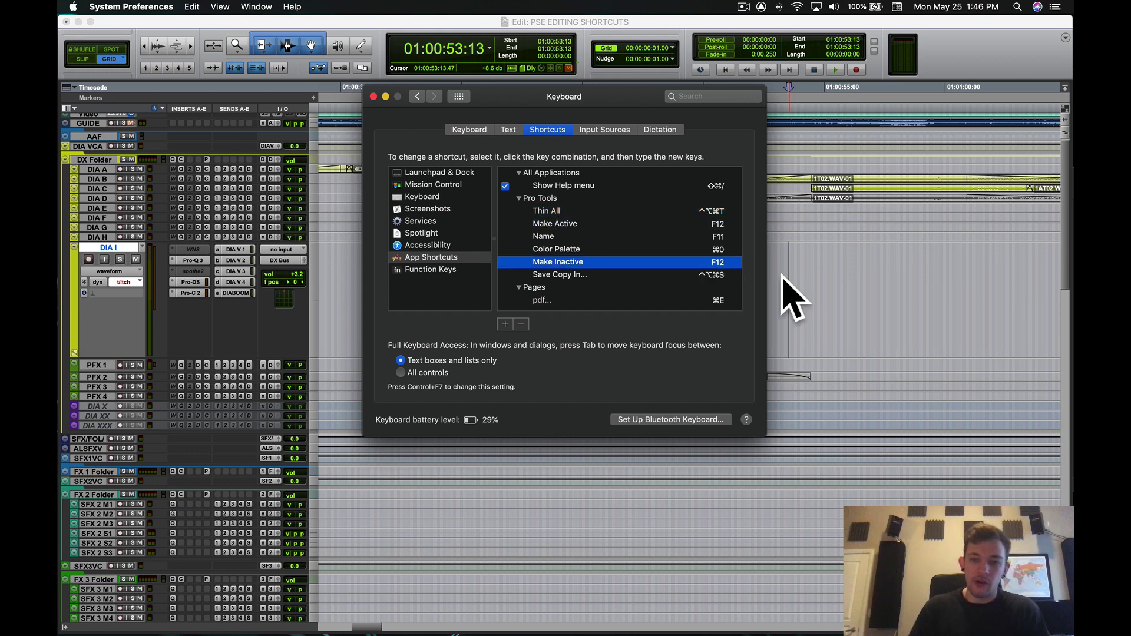
left_click(722, 226)
left_click(724, 263)
left_click(725, 225)
left_click(731, 263)
left_click(710, 238)
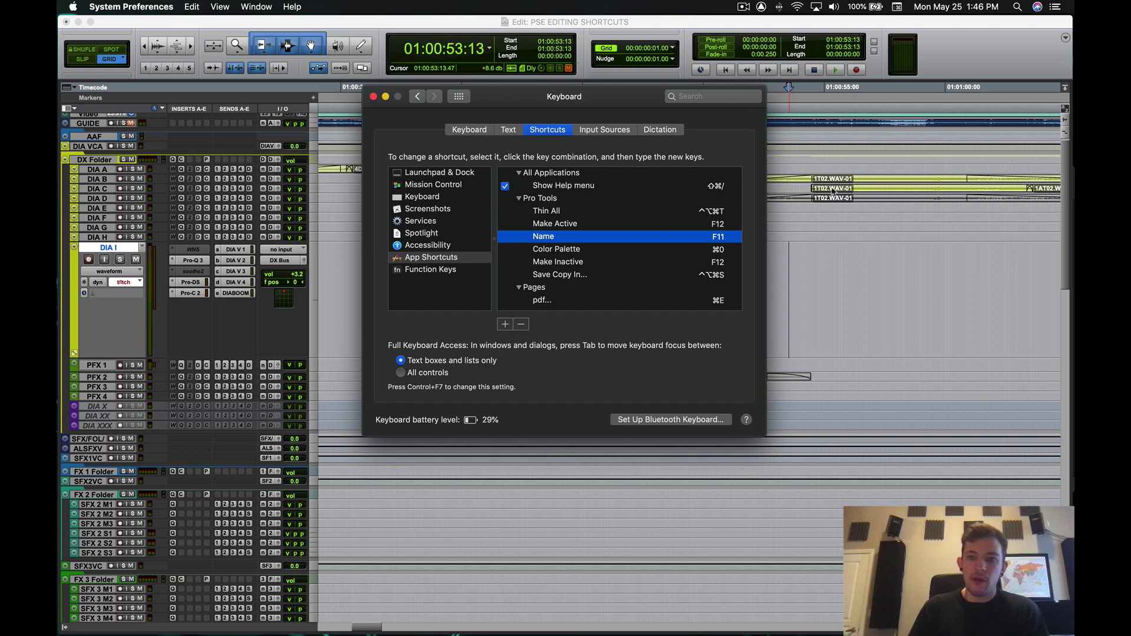
left_click(697, 255)
left_click(652, 276)
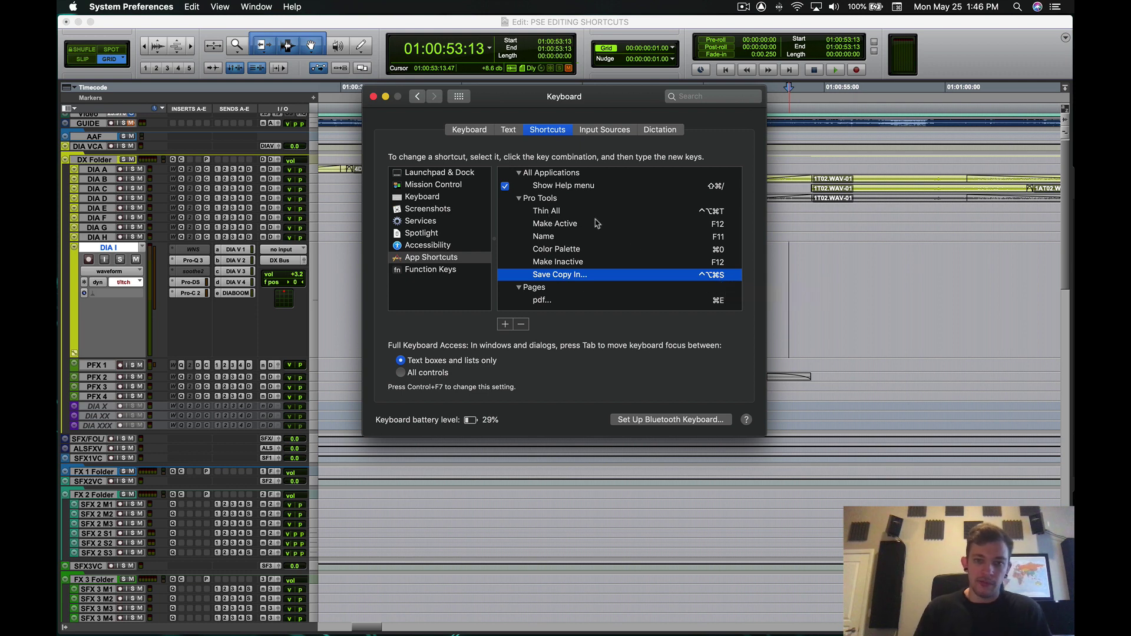
Step: Close the Keyboard settings and try the shortcut for making the DIA I track inactive in Pro Tools
left_click(373, 96)
left_click(800, 265)
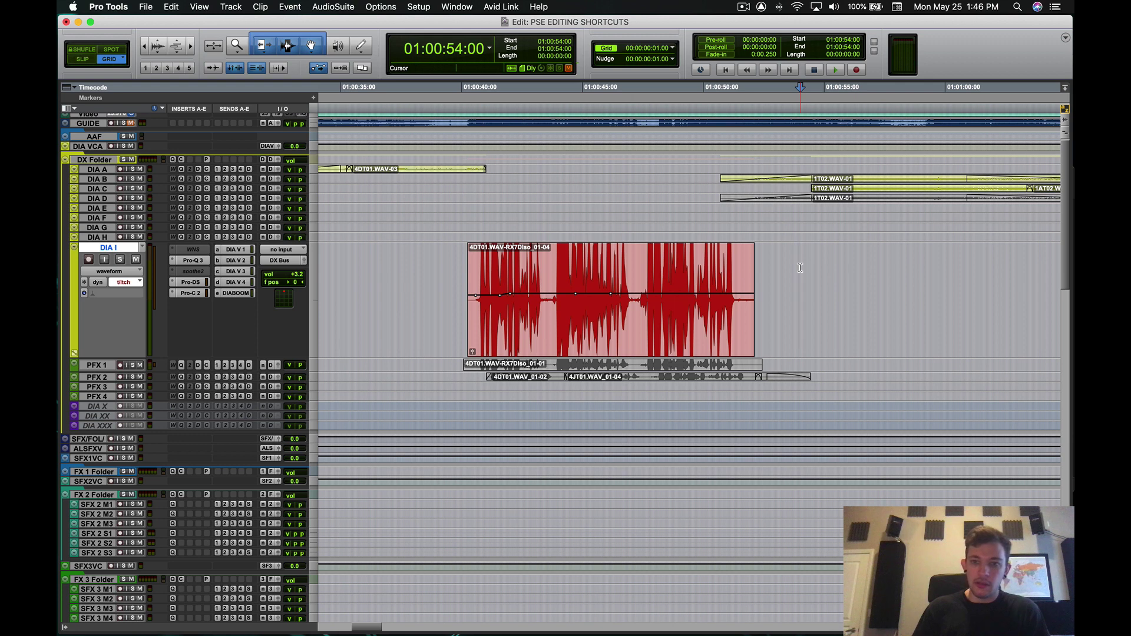
key("XF86AudioRaiseVolume")
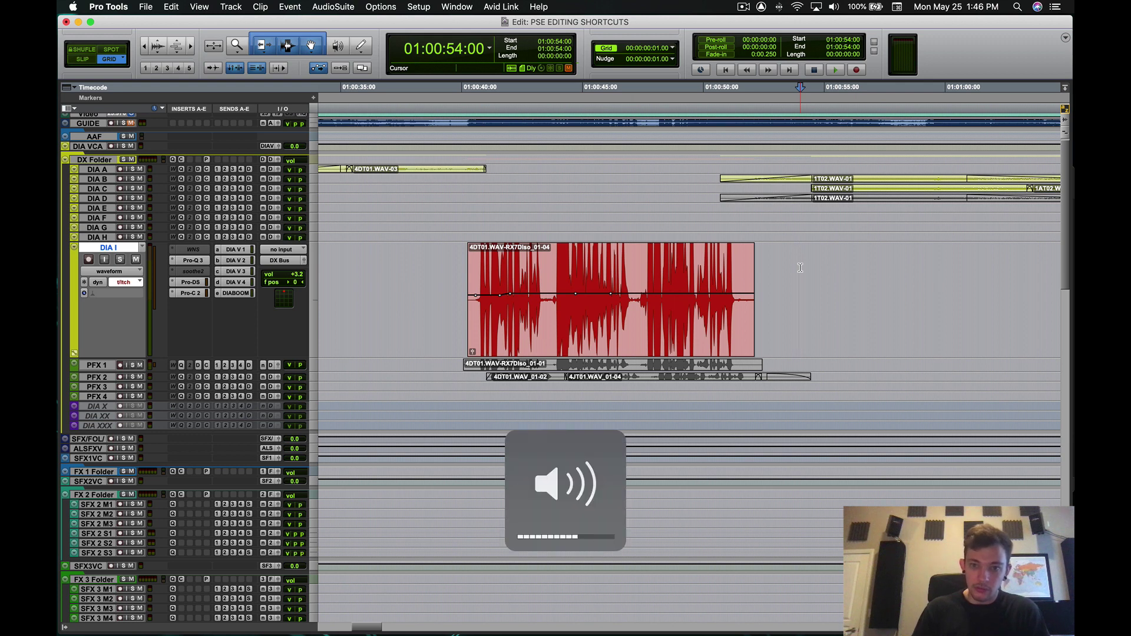
Step: Switch to System Preferences and open the App Shortcuts list in the Keyboard settings
mouse_move(425, 633)
key("super+space")
type("sy")
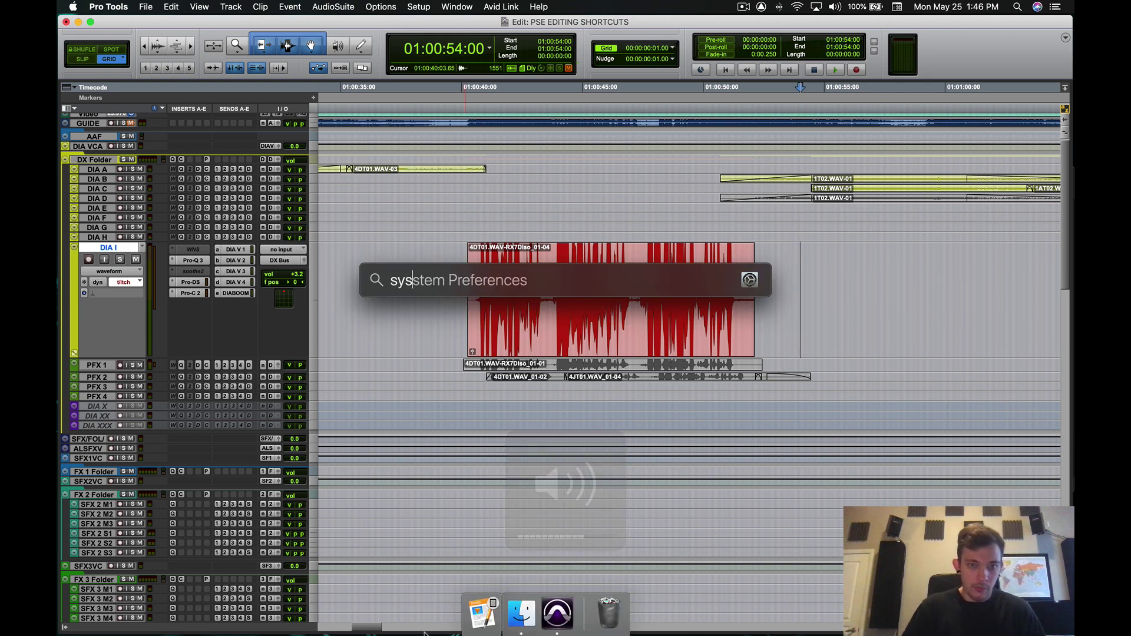
key("Return")
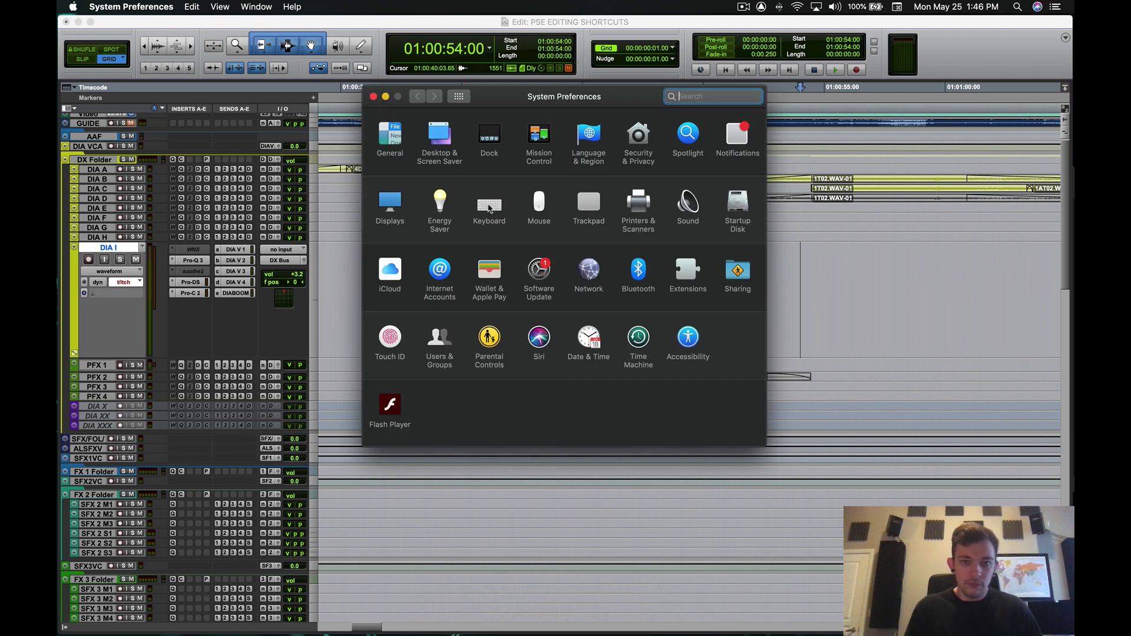
left_click(488, 212)
left_click(550, 130)
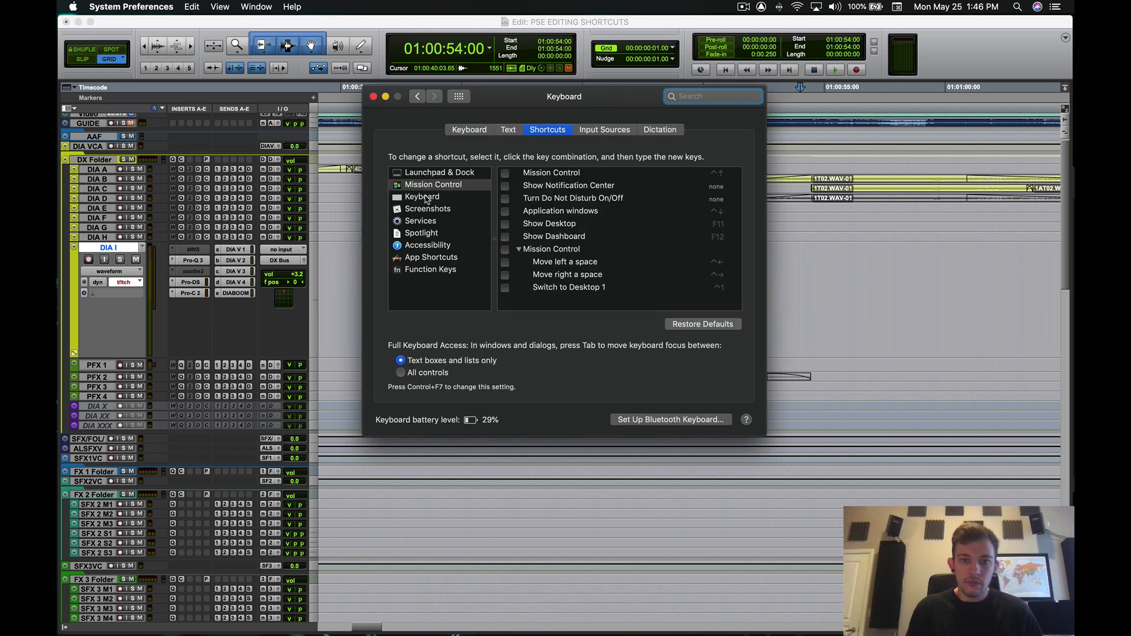
left_click(417, 258)
Step: Set the shortcut of both Make Active and Make Inactive for Pro Tools to F14
left_click(613, 225)
left_click(613, 236)
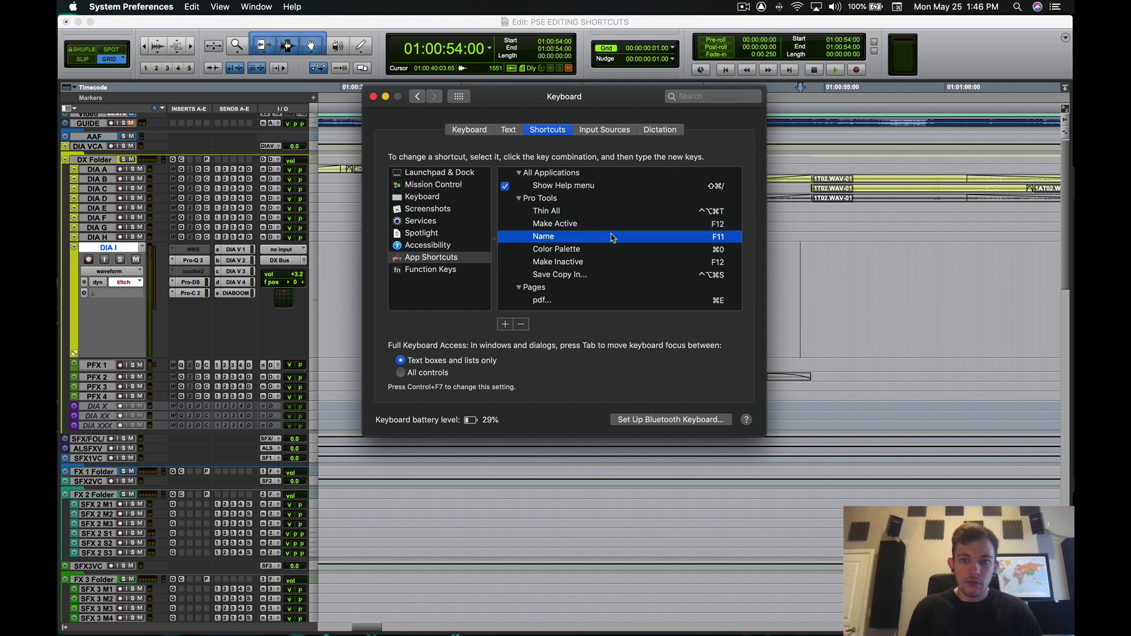
left_click(614, 225)
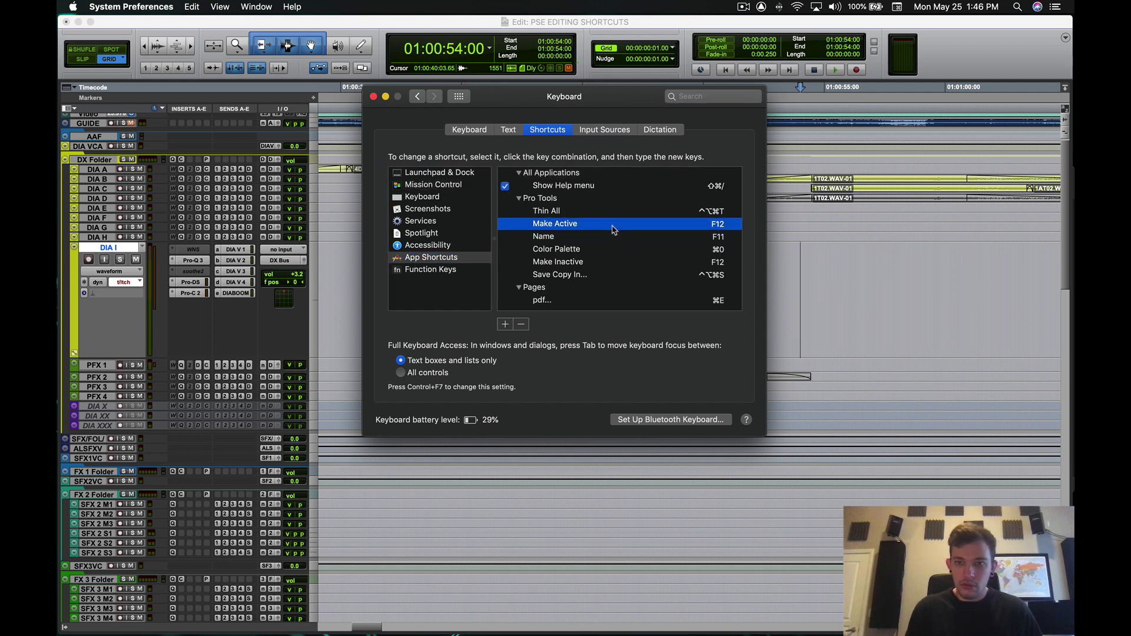
double_click(702, 226)
key("F14")
left_click(722, 264)
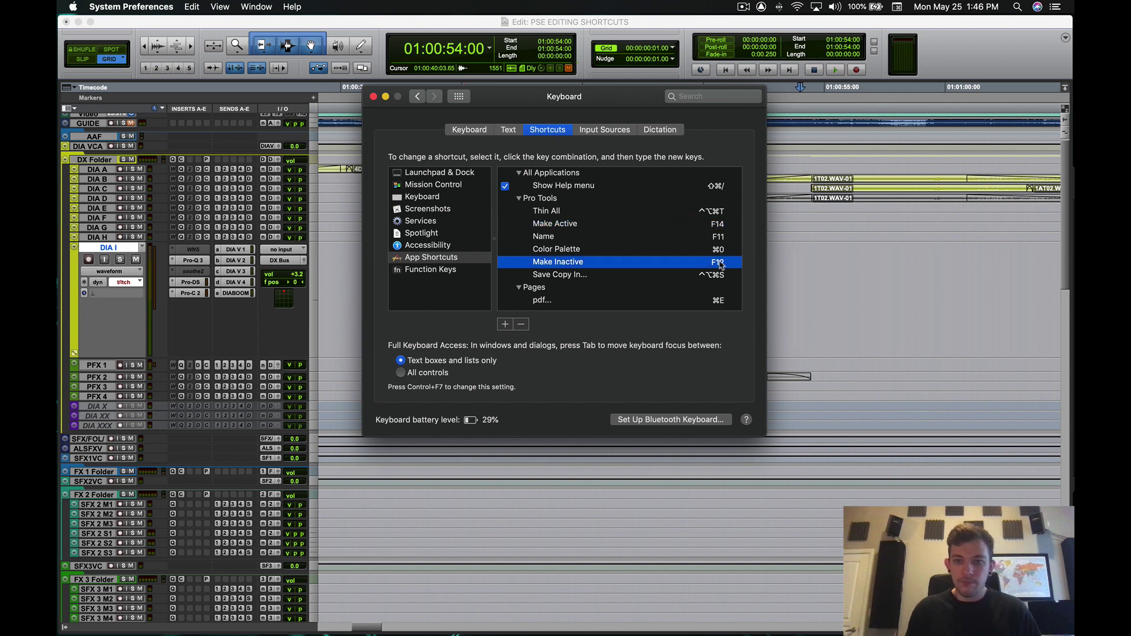
double_click(719, 263)
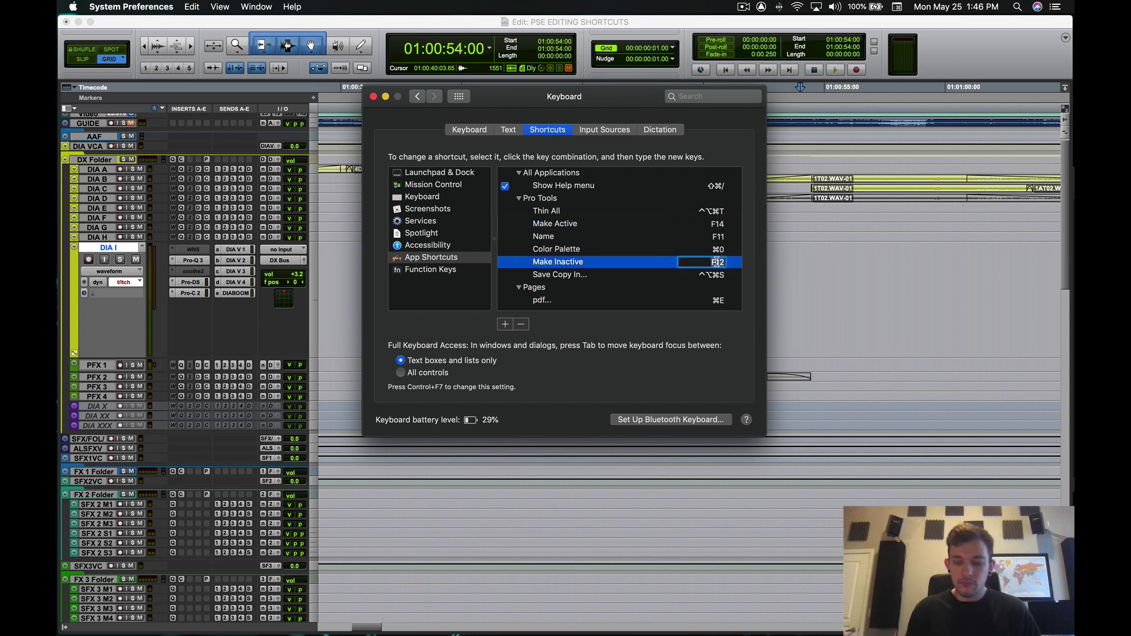
key("F15")
Step: Switch to Pro Tools, make the DIA I track inactive and active again, and dismiss the insert alert
left_click(788, 284)
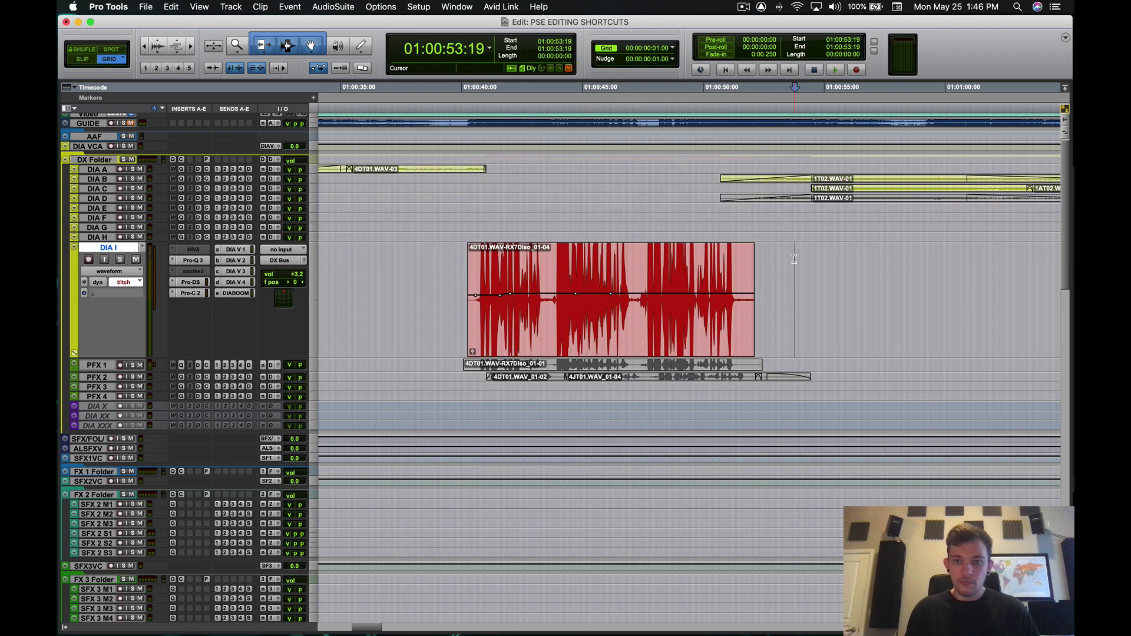
key("F15")
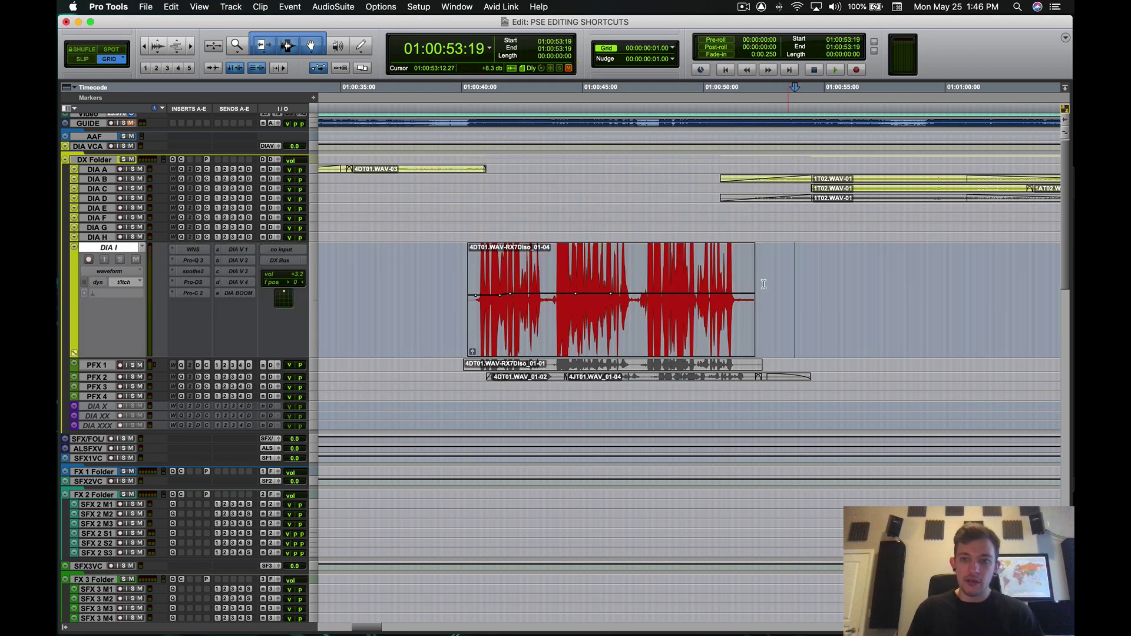
key("F15")
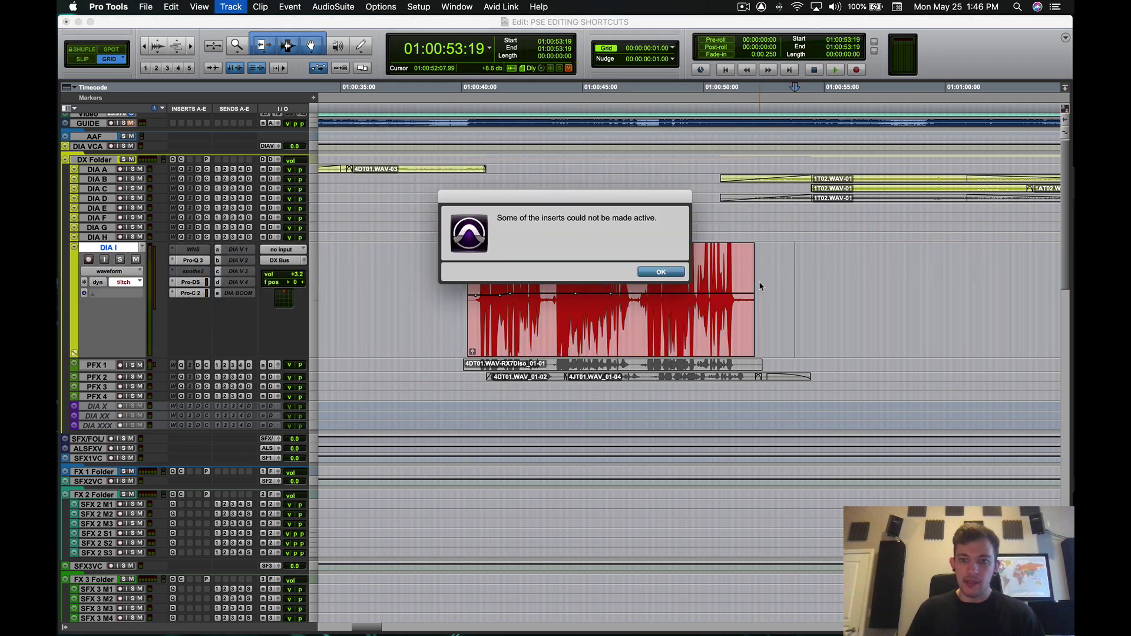
left_click(675, 275)
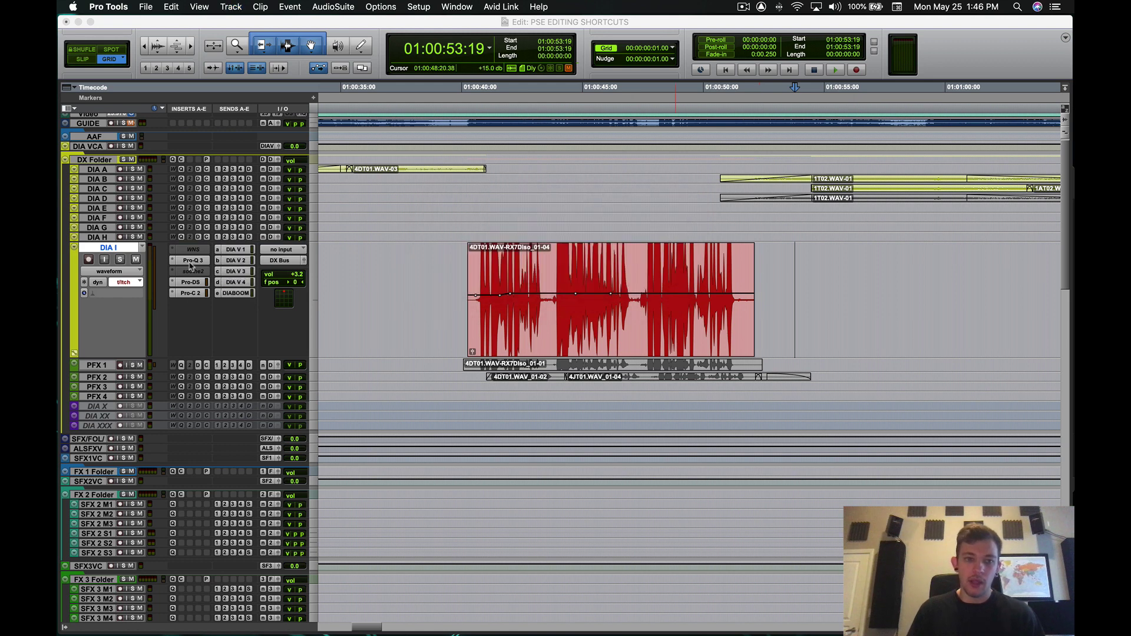
Step: Extend the edit selection from SFX 3 M2 down to SFX 3 M4 and toggle these tracks inactive and active again
scroll(206, 265, "down", 10)
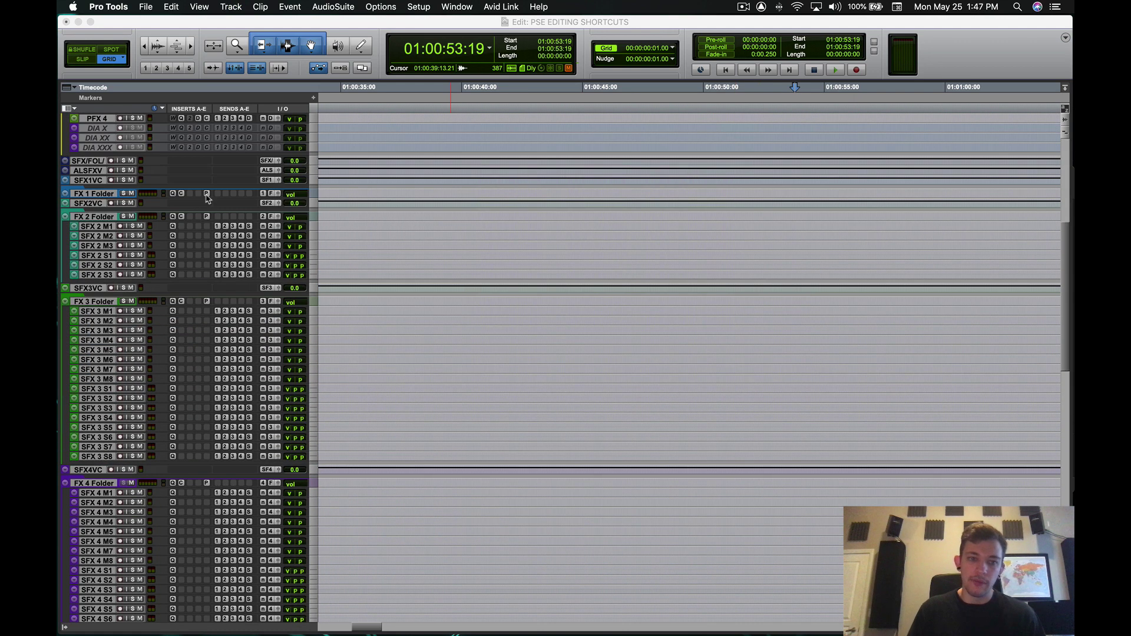
left_click(607, 319)
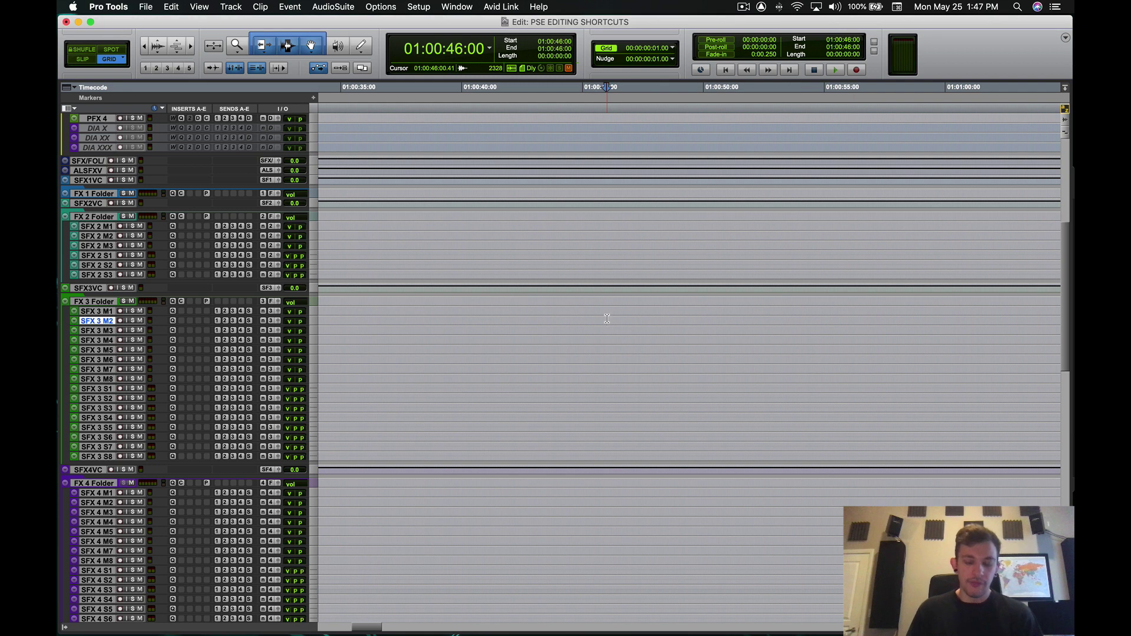
key("shift+semicolon")
key("shift+semicolon")
key("super+alt+shift+a")
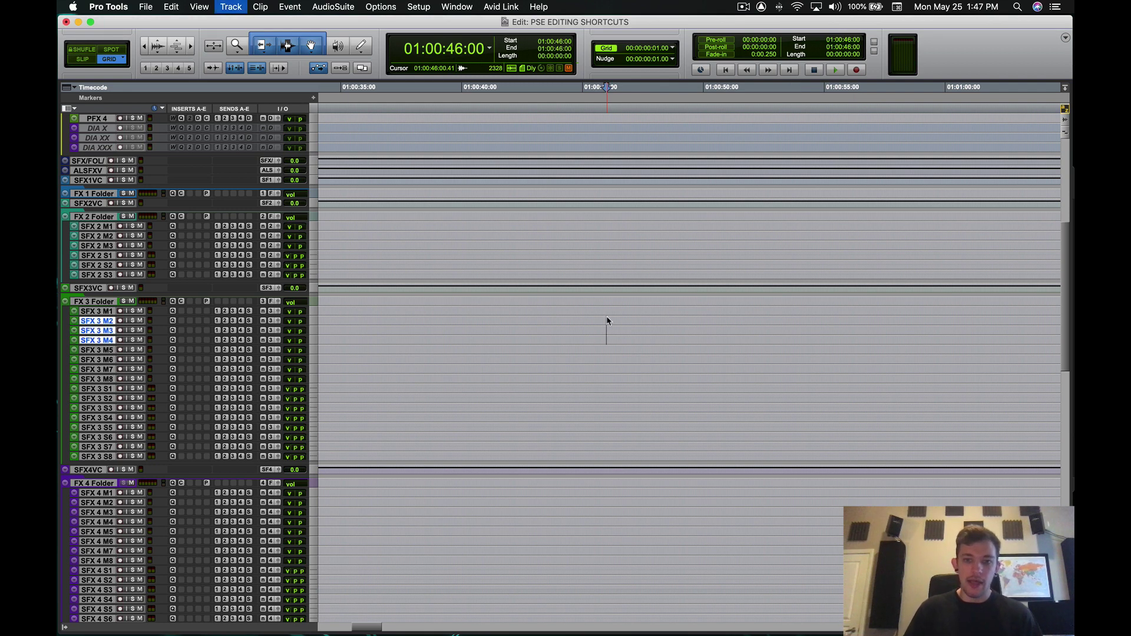
key("F14")
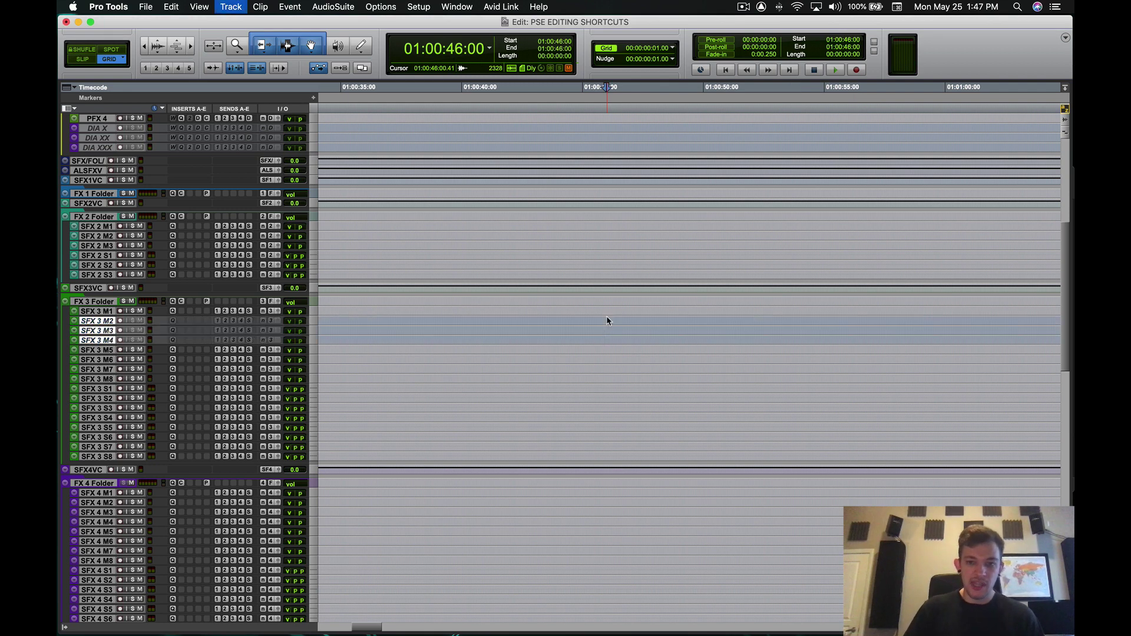
Step: Look over the custom shortcut list in System Preferences and open the System Usage window in Pro Tools
key("super+Tab")
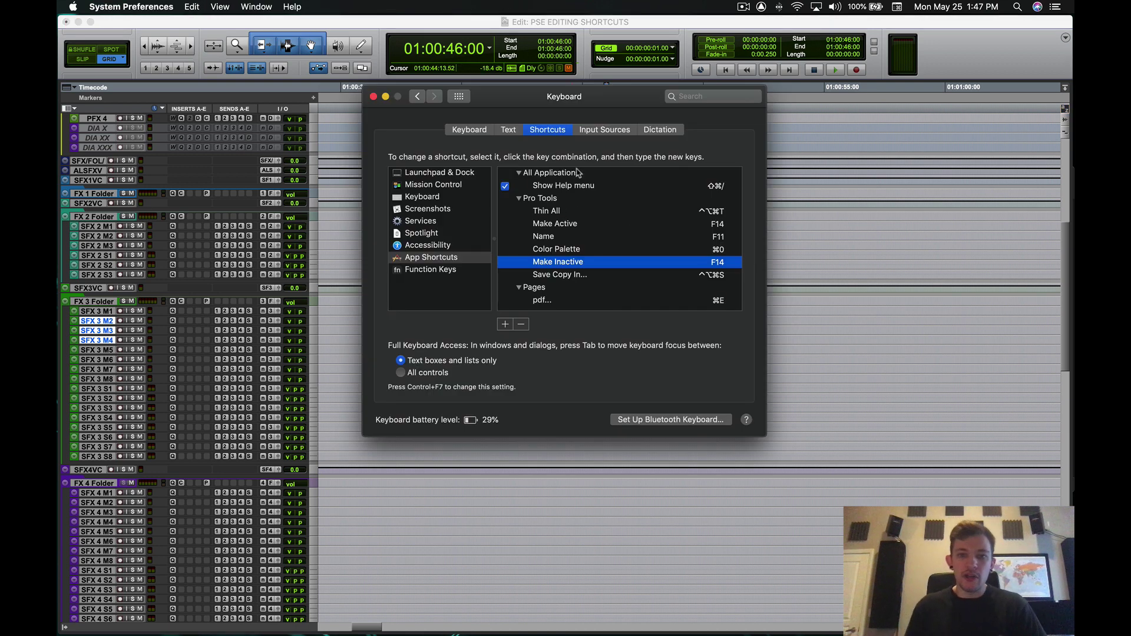
key("super+Tab")
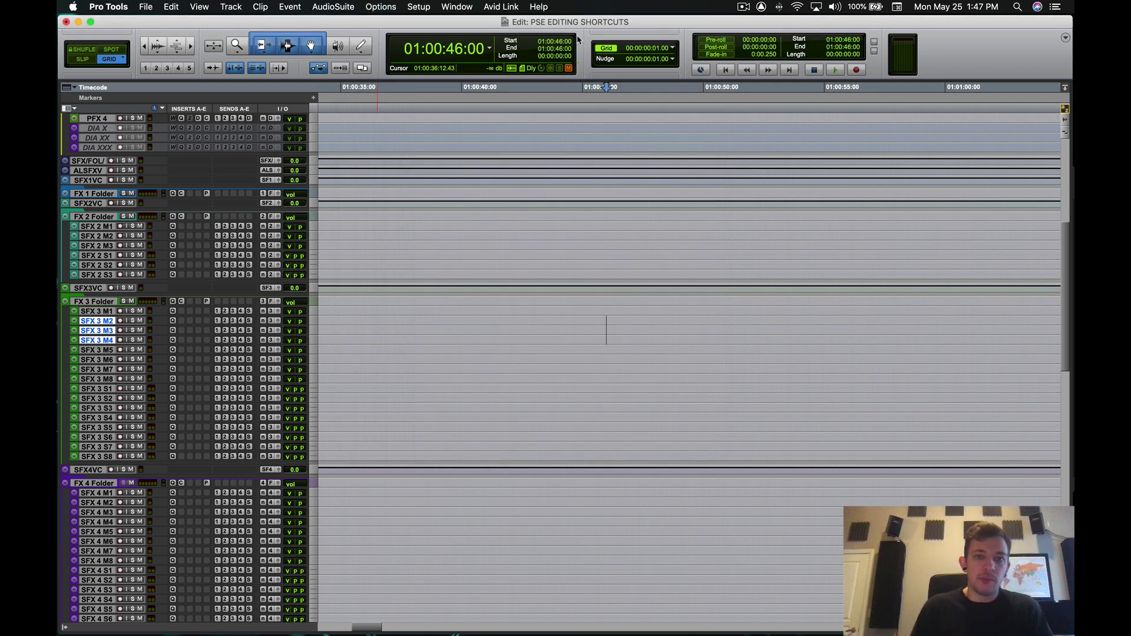
left_click(152, 7)
mouse_move(421, 6)
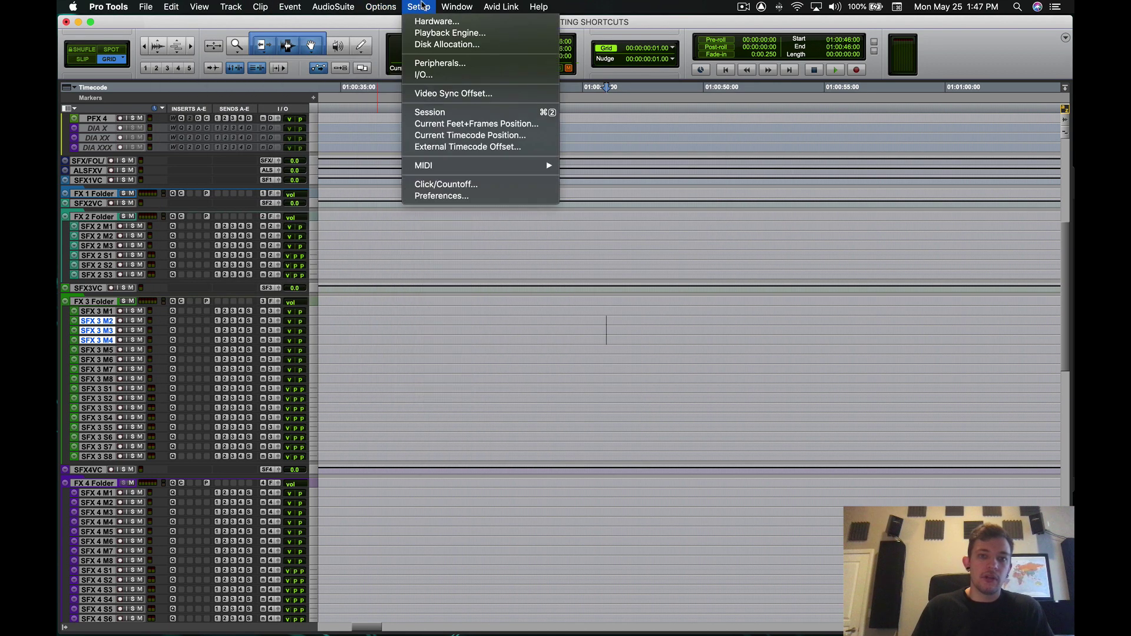
mouse_move(382, 7)
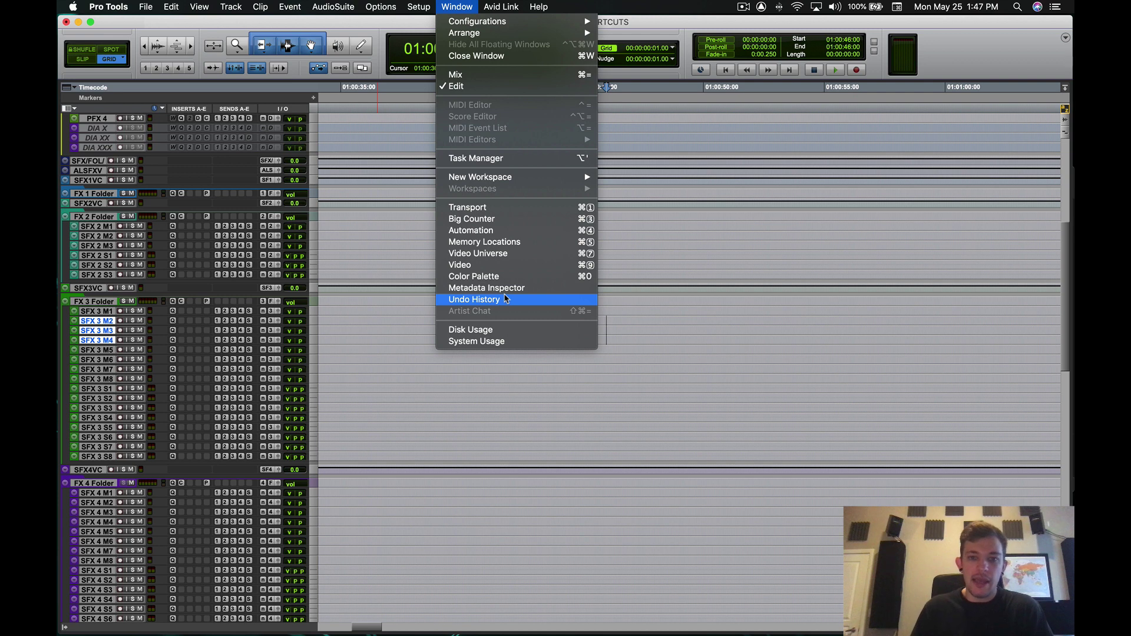
left_click(477, 347)
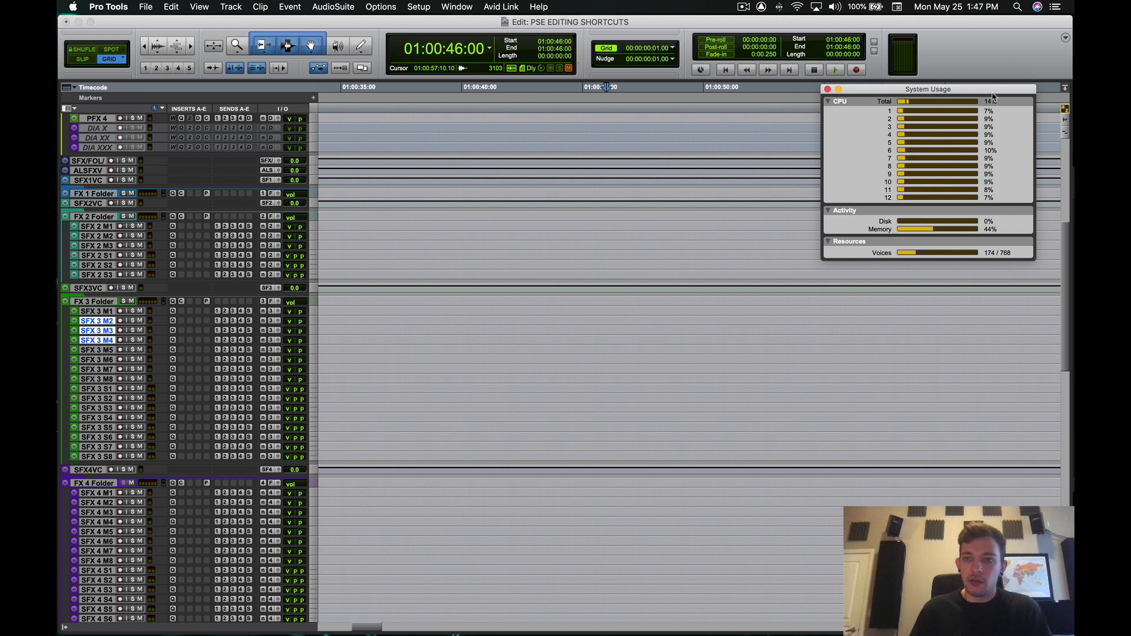
Step: Check the exact name of the System Usage command and switch back to the App Shortcuts list in System Preferences
left_click(459, 7)
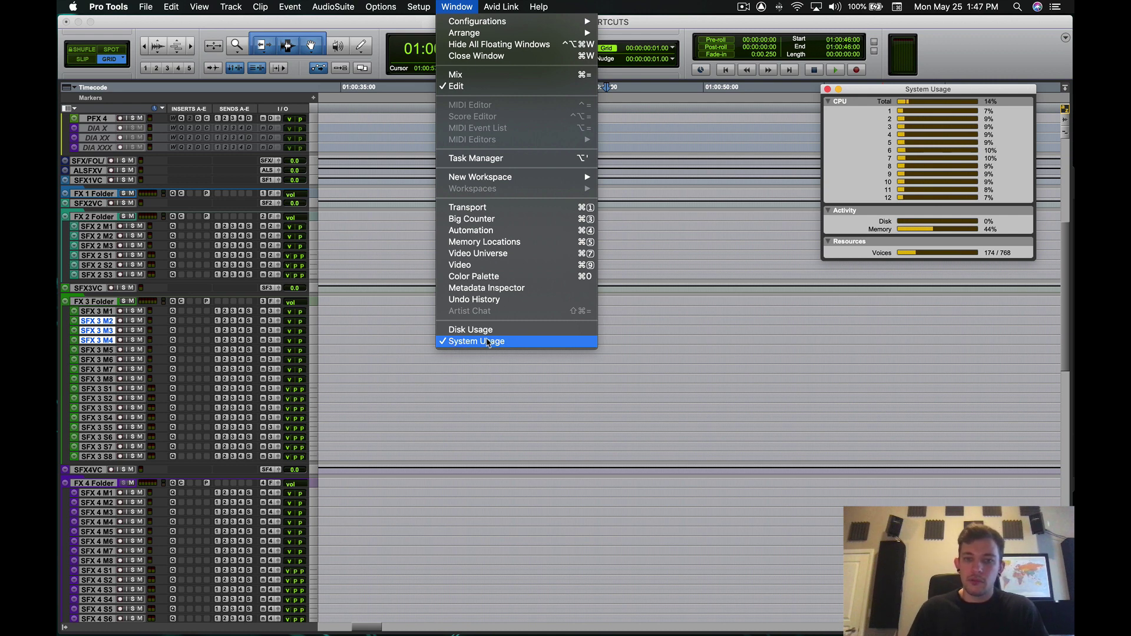
left_click(881, 169)
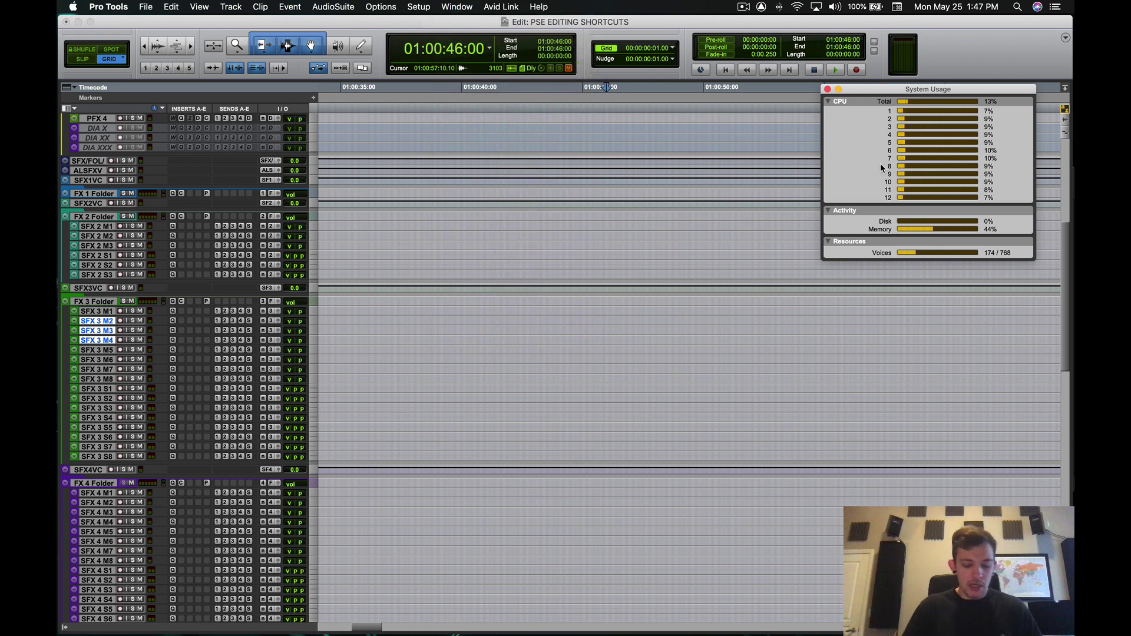
key("super+space")
type("z")
key("BackSpace")
type("syst")
key("Return")
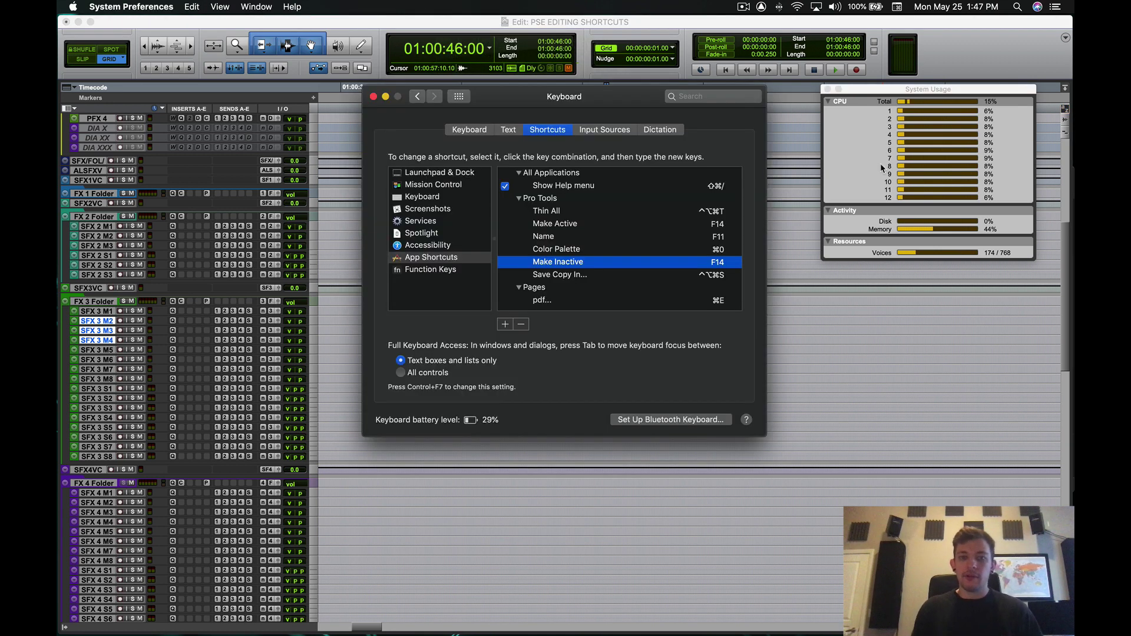
left_click(544, 200)
left_click(561, 172)
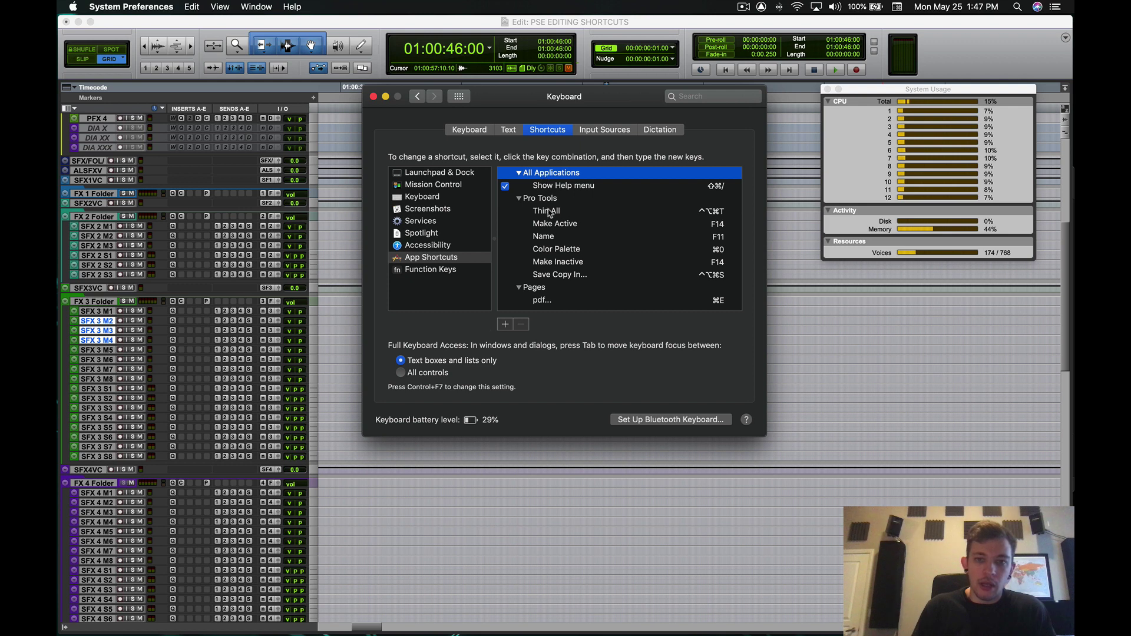
Step: Add an app shortcut for Pro Tools with the menu title System Usage and the keyboard shortcut F16
left_click(505, 325)
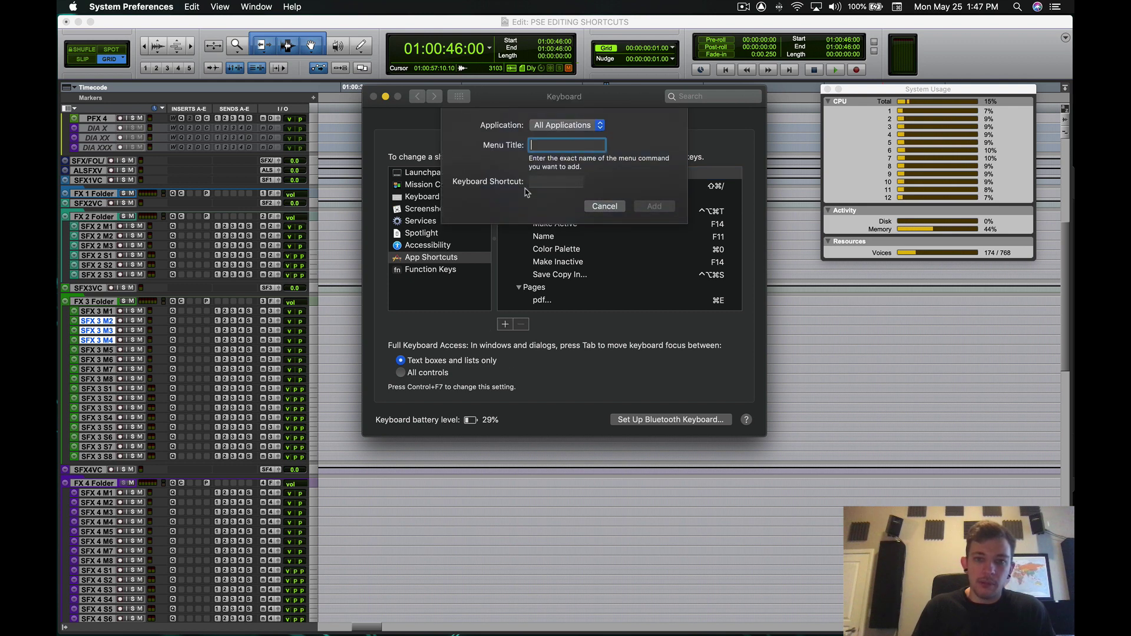
left_click(540, 126)
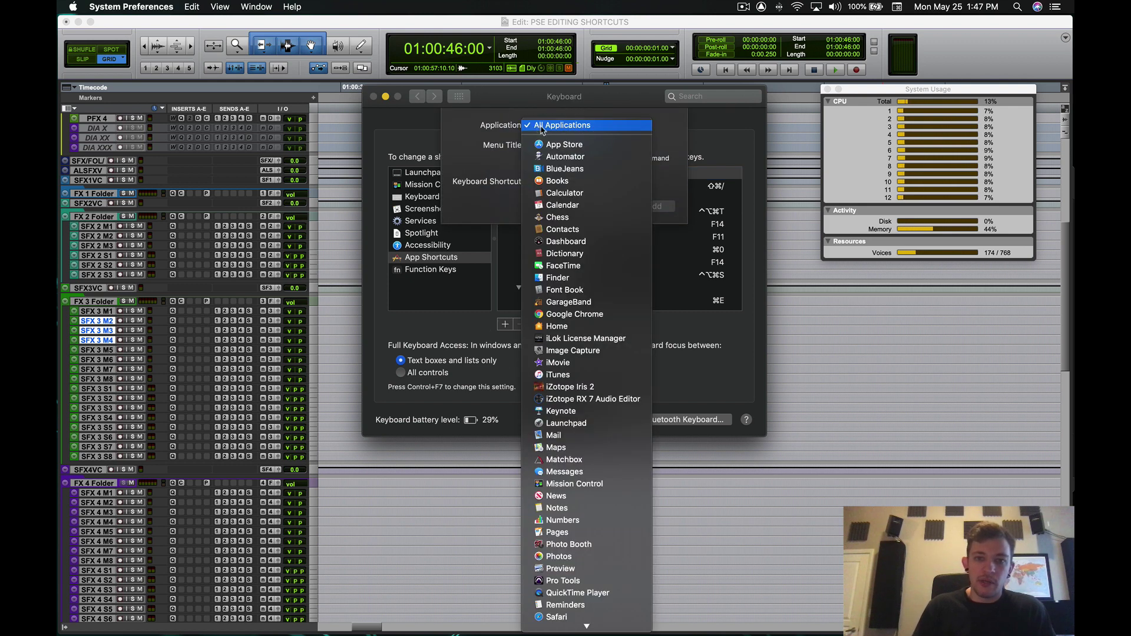
scroll(590, 289, "down", 5)
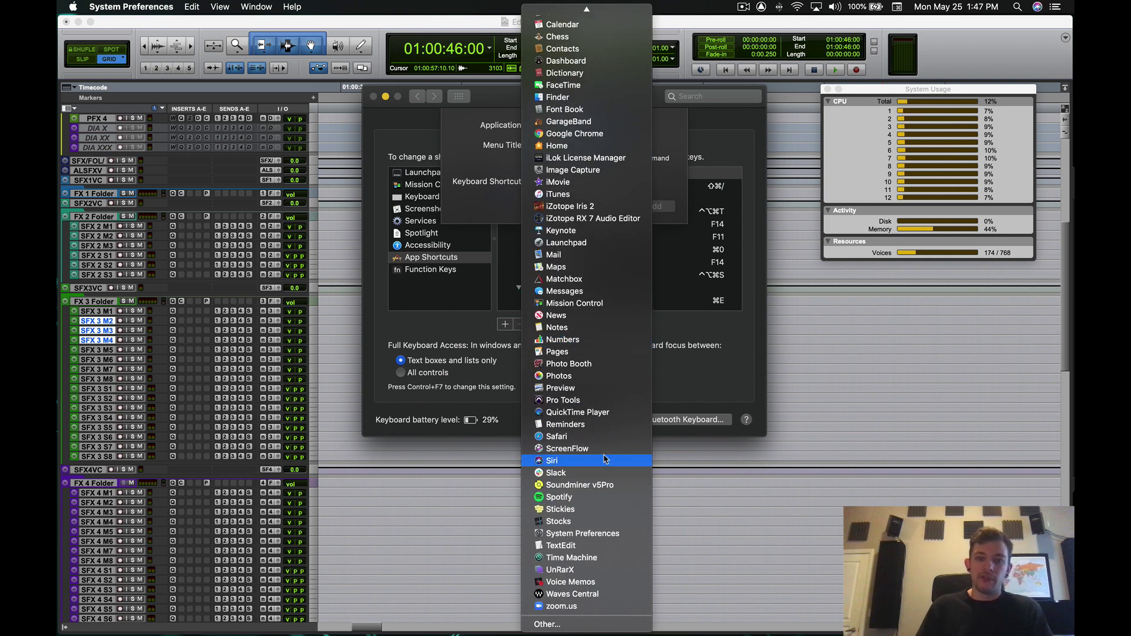
scroll(605, 460, "up", 5)
scroll(541, 336, "down", 3)
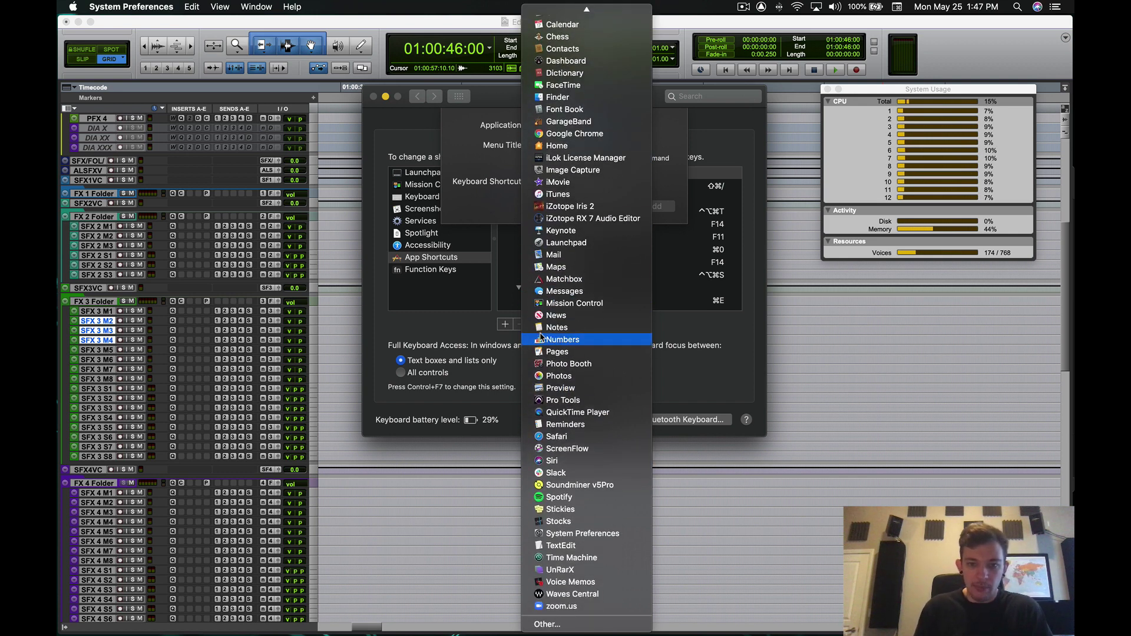
left_click(570, 403)
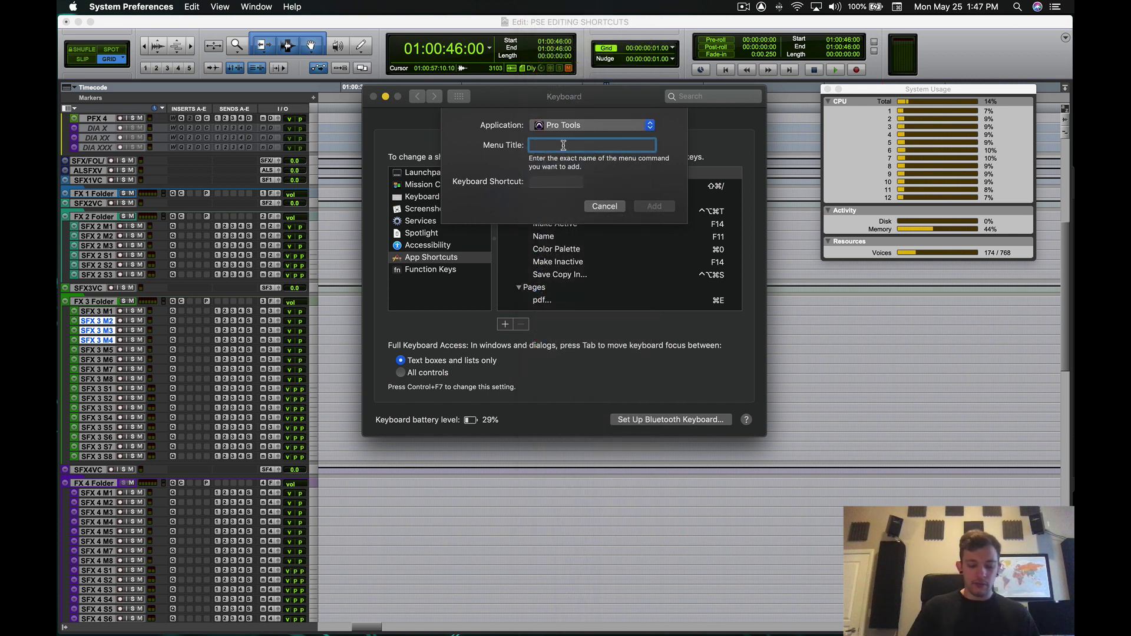
type("System Usage")
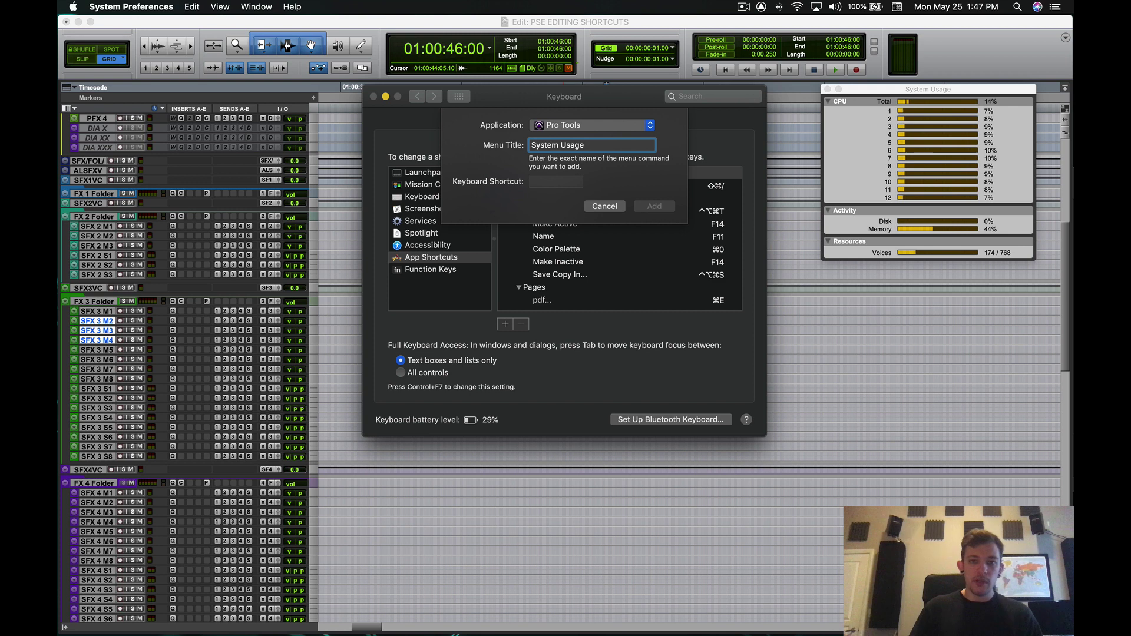
key("Tab")
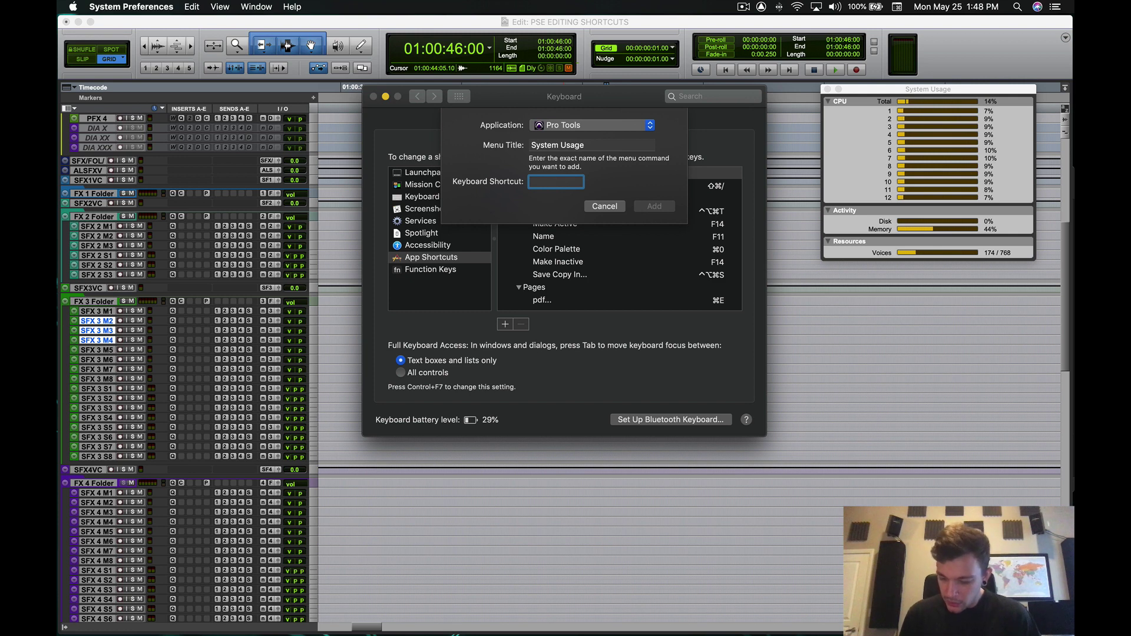
key("F16")
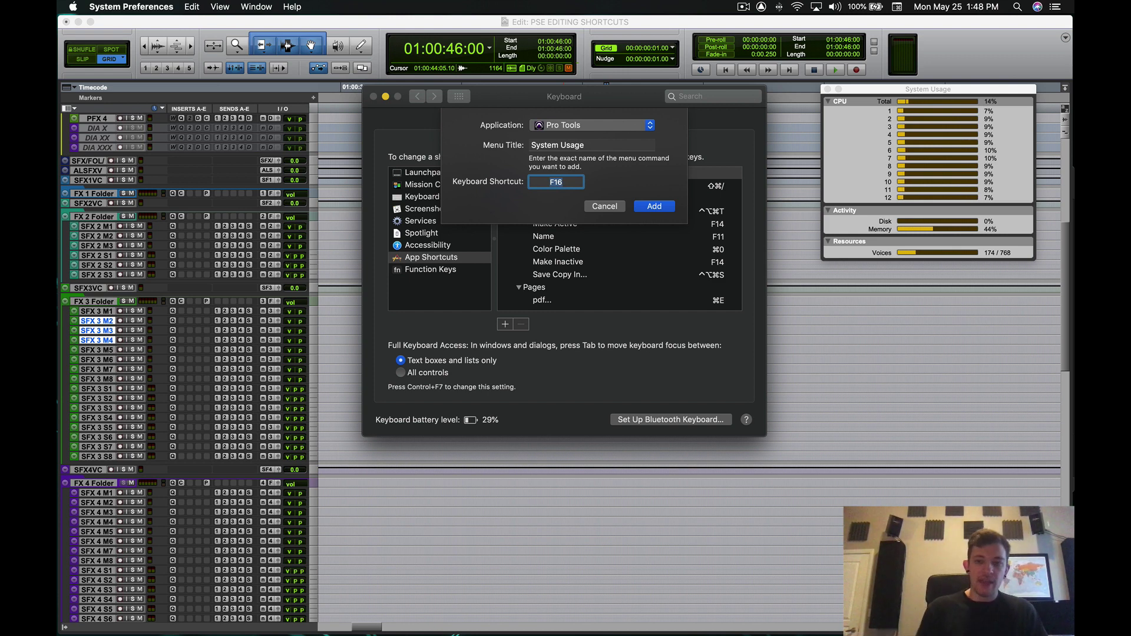
left_click(651, 206)
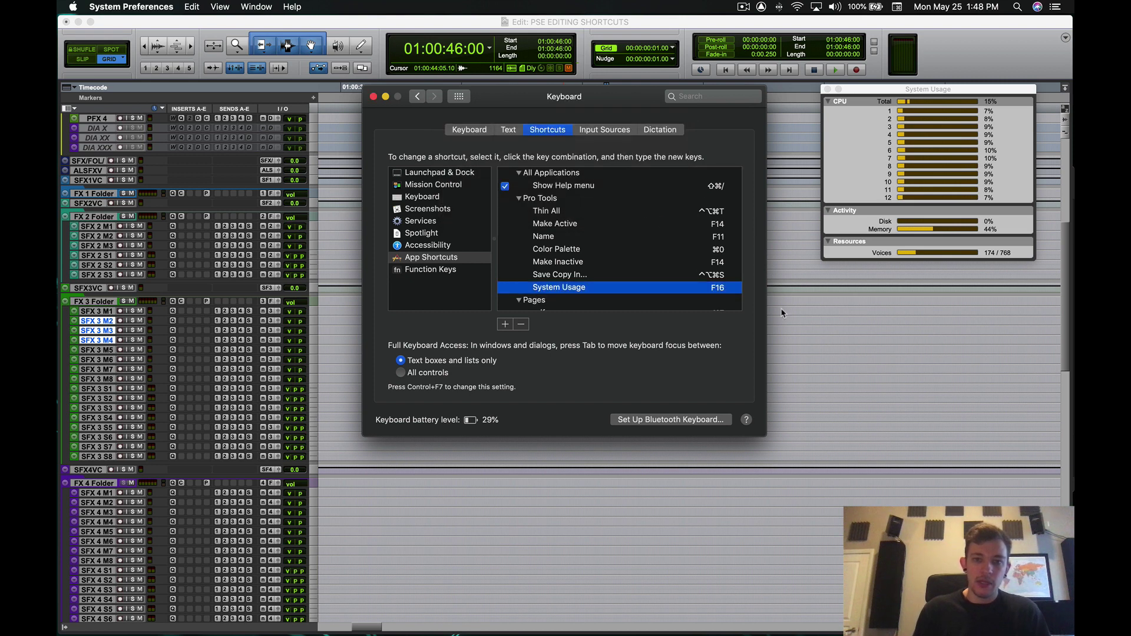
Step: Quit System Preferences and check in Pro Tools which shortcut is assigned to the System Usage window command
key("super+q")
left_click(457, 7)
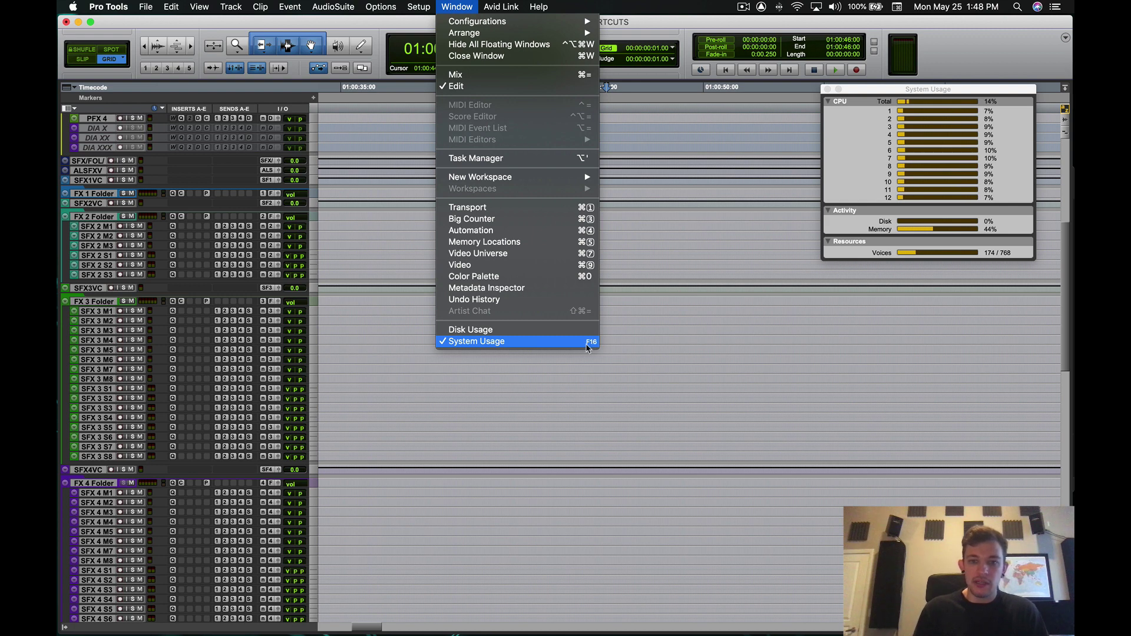
left_click(759, 334)
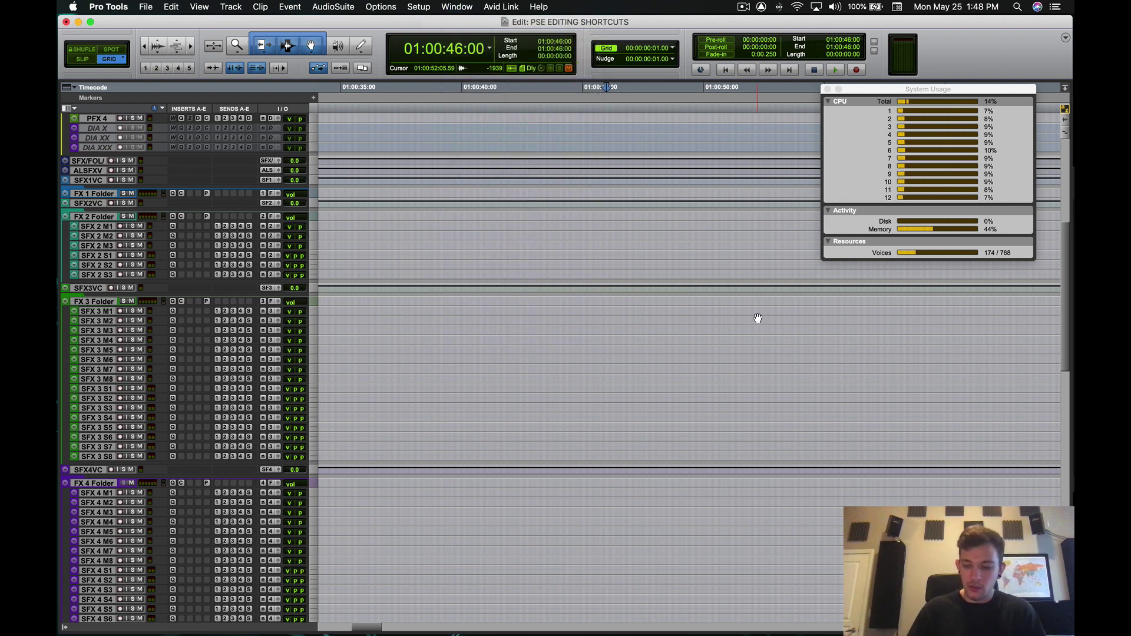
Step: Test the new shortcut by toggling the System Usage window several times, leaving it closed
key("F16")
key("F16")
key("F16")
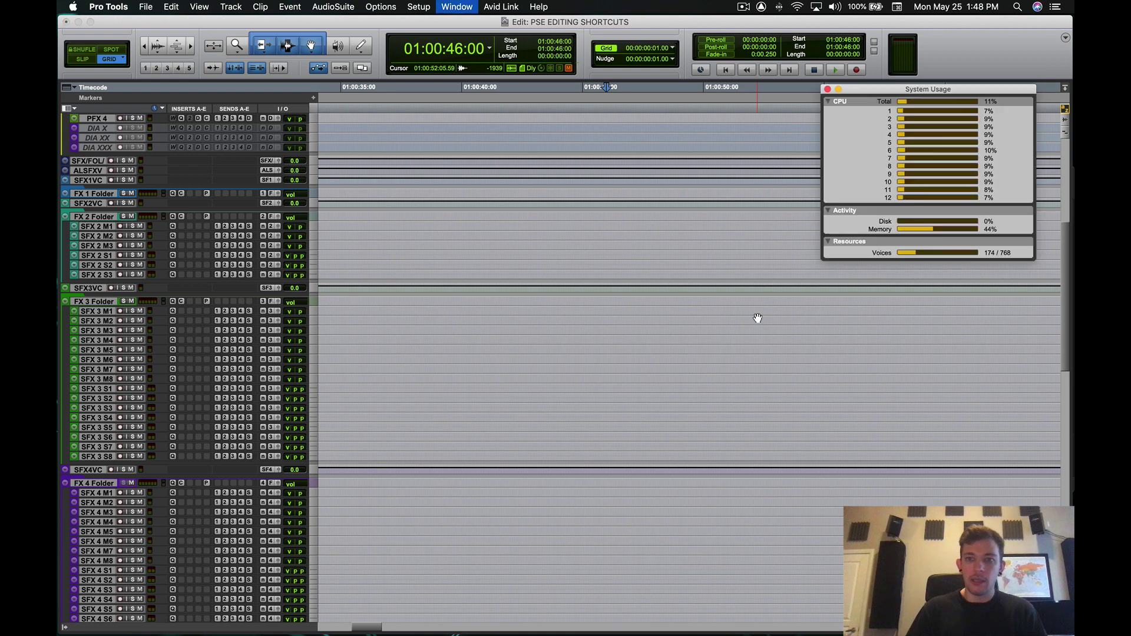
key("F16")
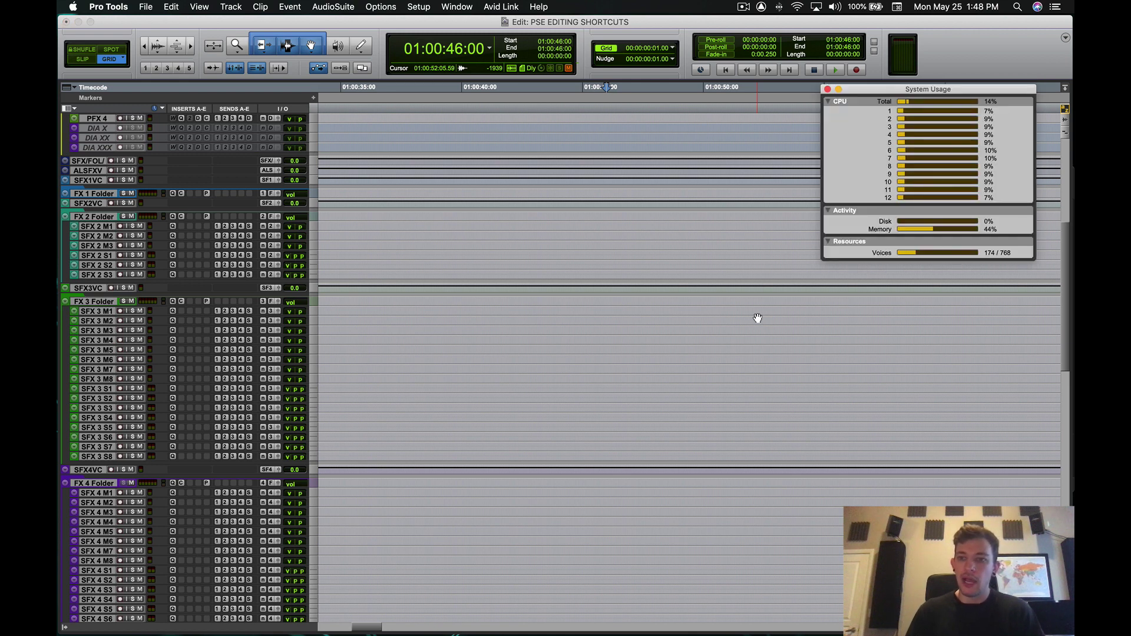
key("F16")
Step: Place the edit cursor on the DIA I track at 01:00:54:08 and reduce the track's height
scroll(758, 319, "up", 5)
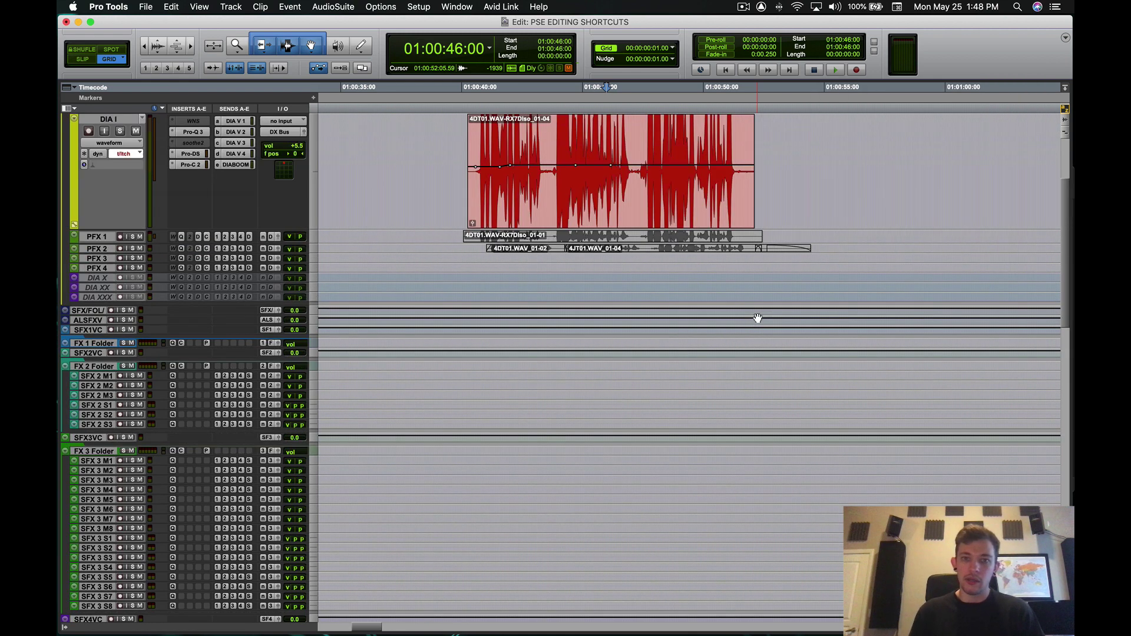
scroll(653, 237, "up", 2)
left_click(808, 192)
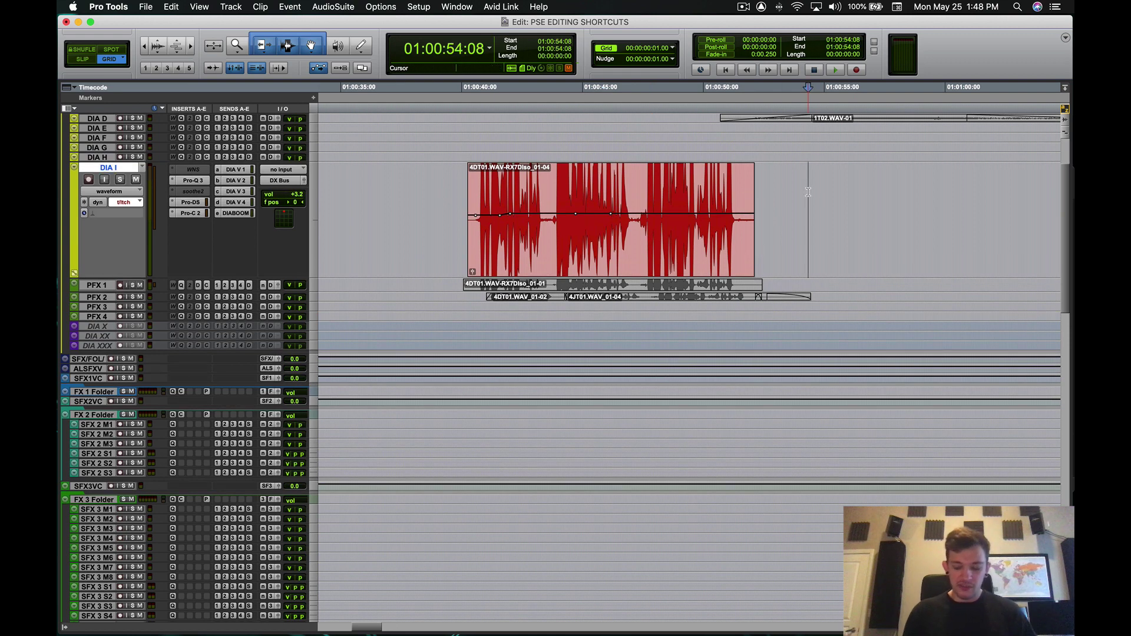
key("ctrl+Down")
scroll(448, 324, "up", 3)
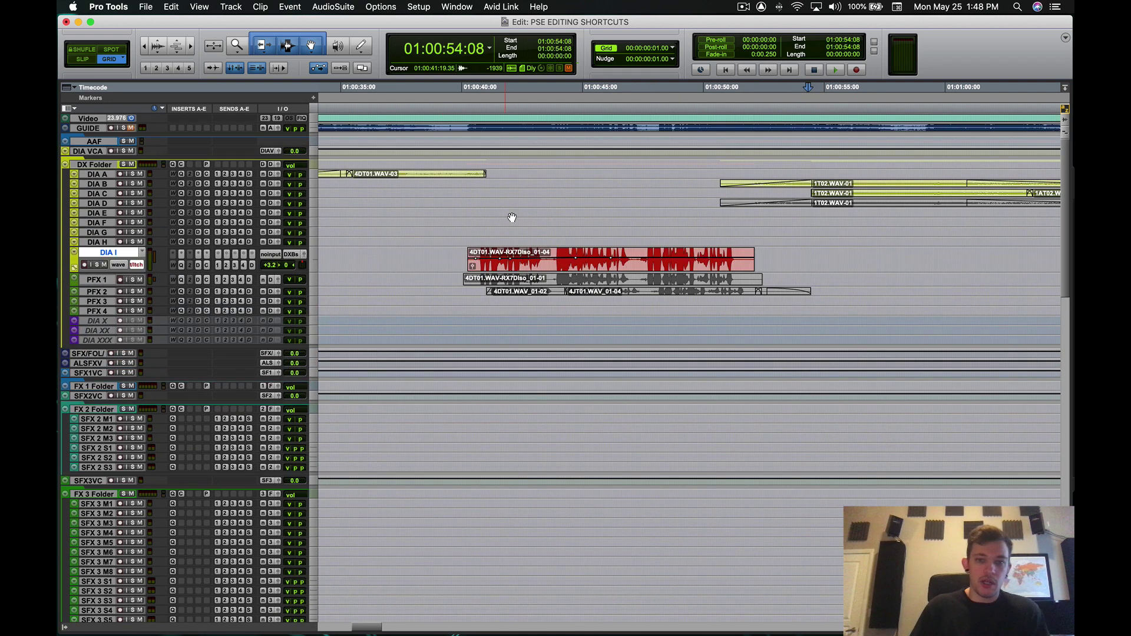
Step: Select the range around the red clip on DIA I, recolour the clip yellow with the Color Palette, and clear the selection
key("r")
key("r")
key("r")
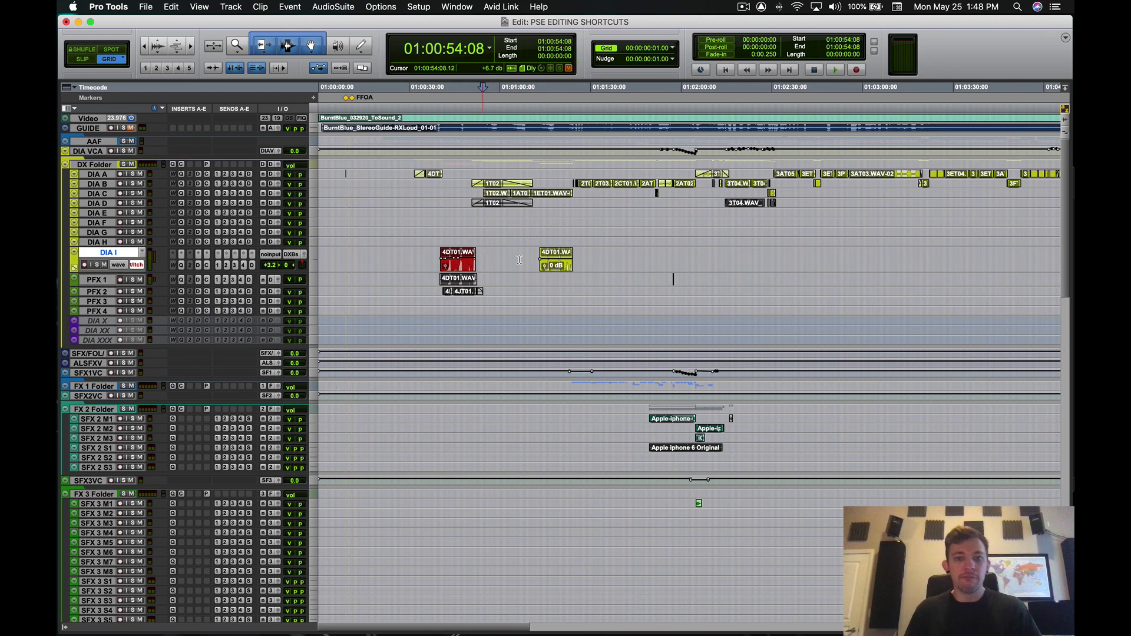
left_click_drag(485, 256, 326, 251)
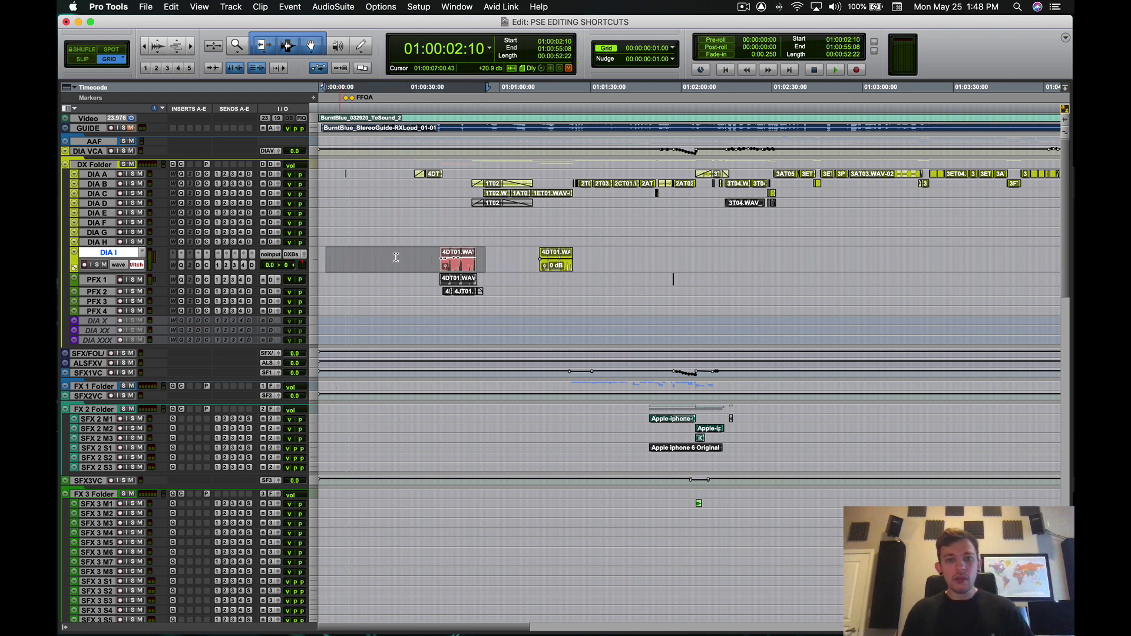
left_click_drag(426, 256, 506, 257)
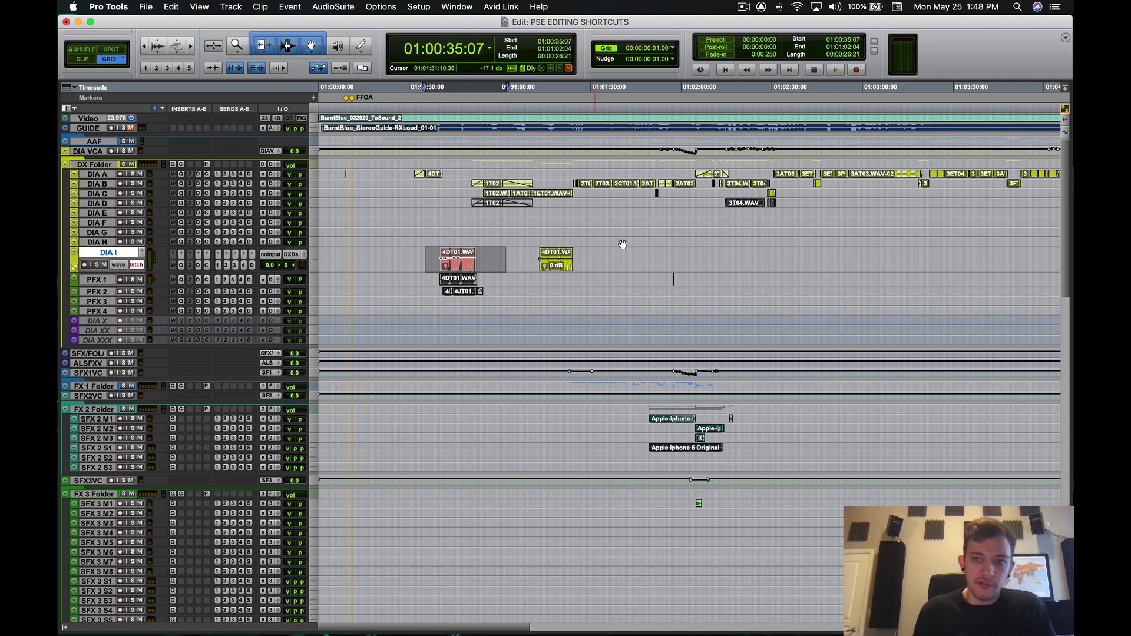
key("alt+shift+c")
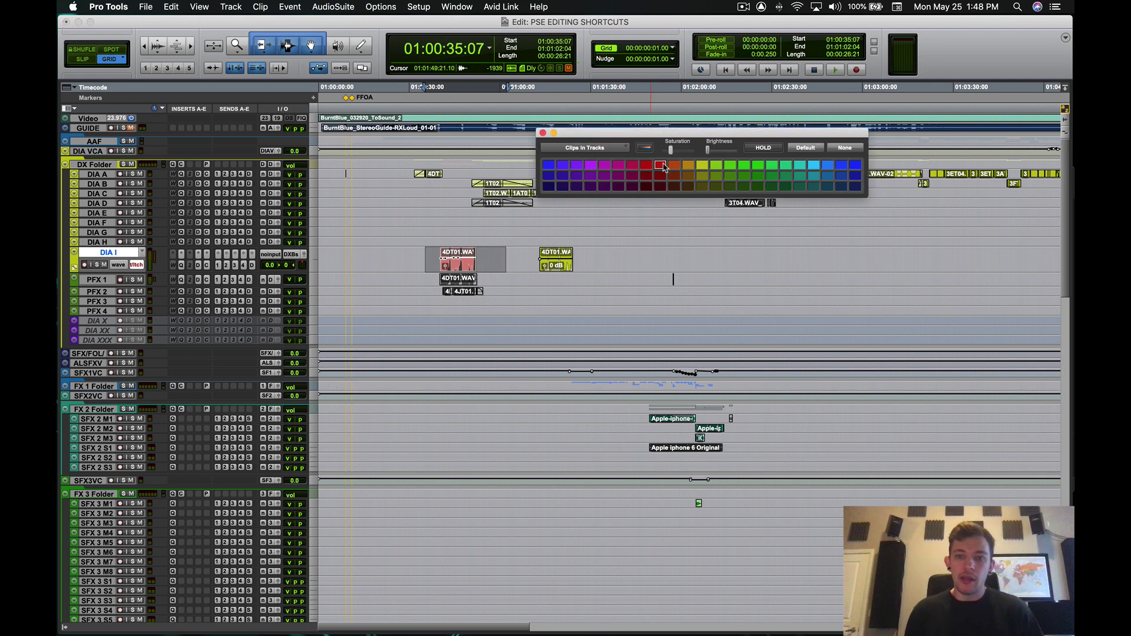
left_click(706, 166)
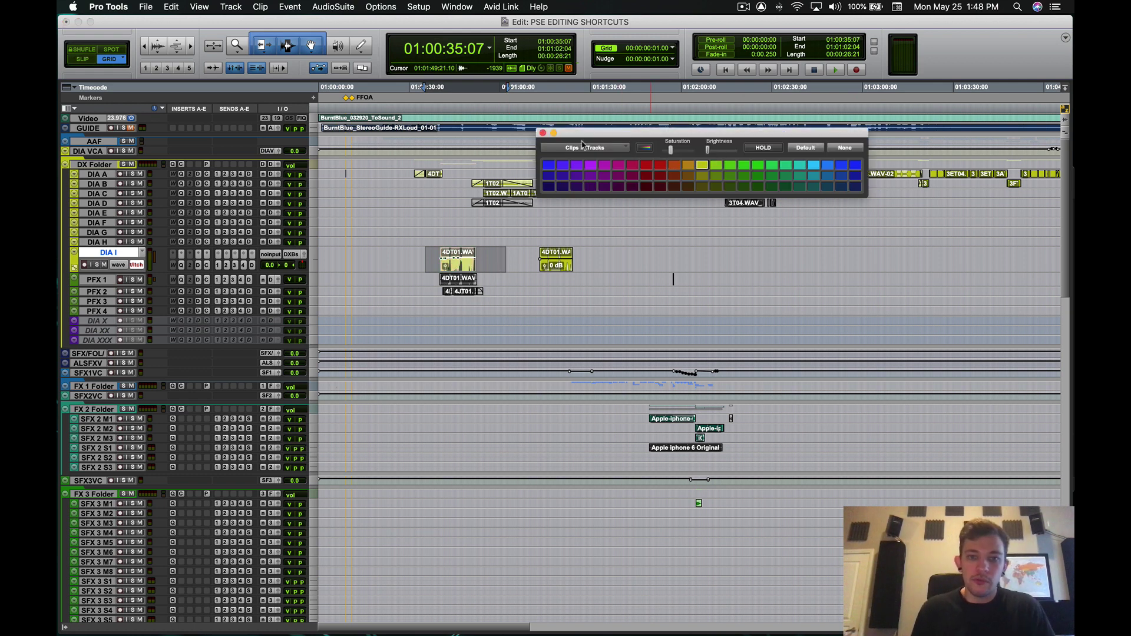
left_click(543, 133)
left_click(502, 259)
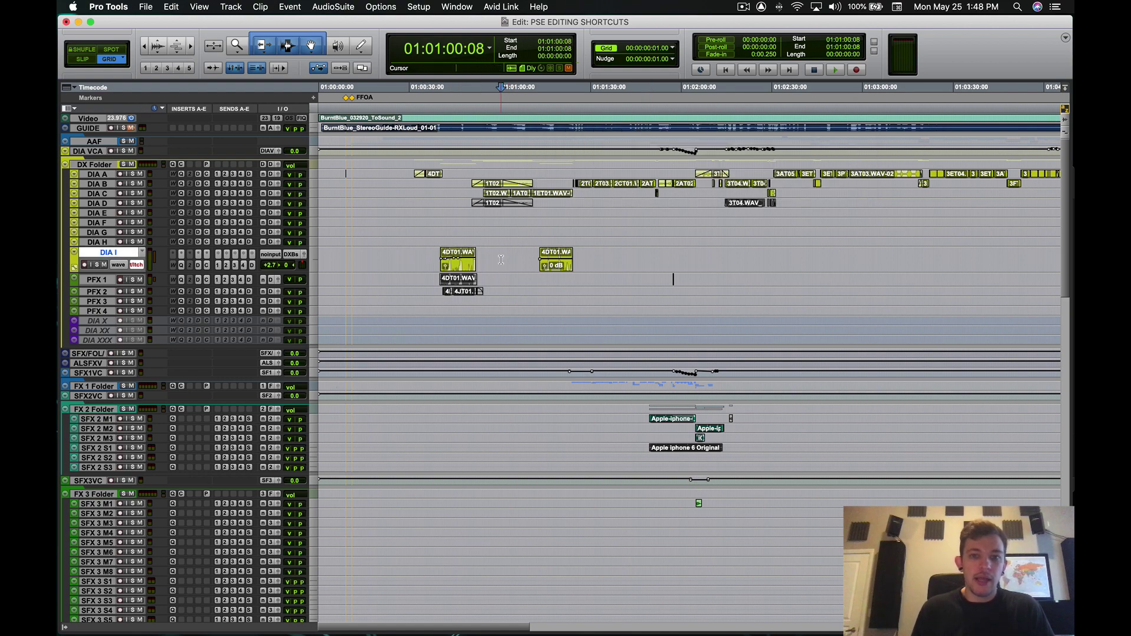